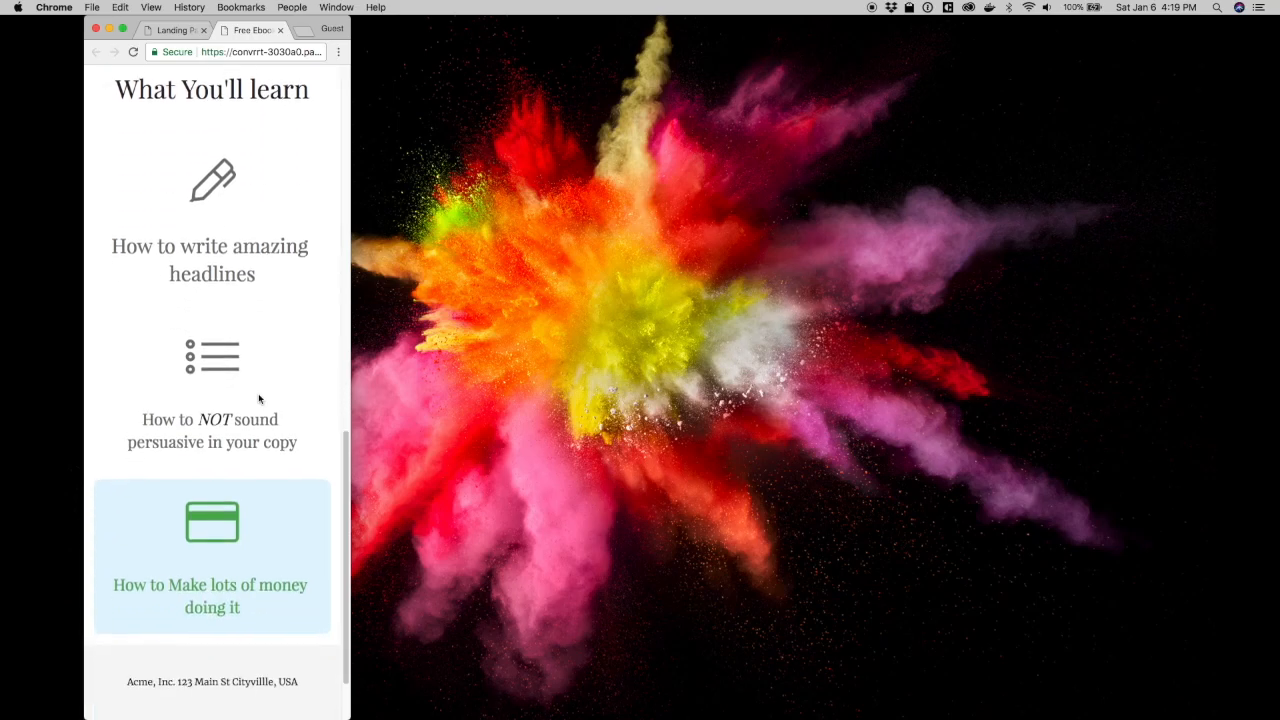
Widen the Chrome window to two columns and open the countdown signup popup
scroll(258, 398, "up", 3)
scroll(258, 398, "up", 10)
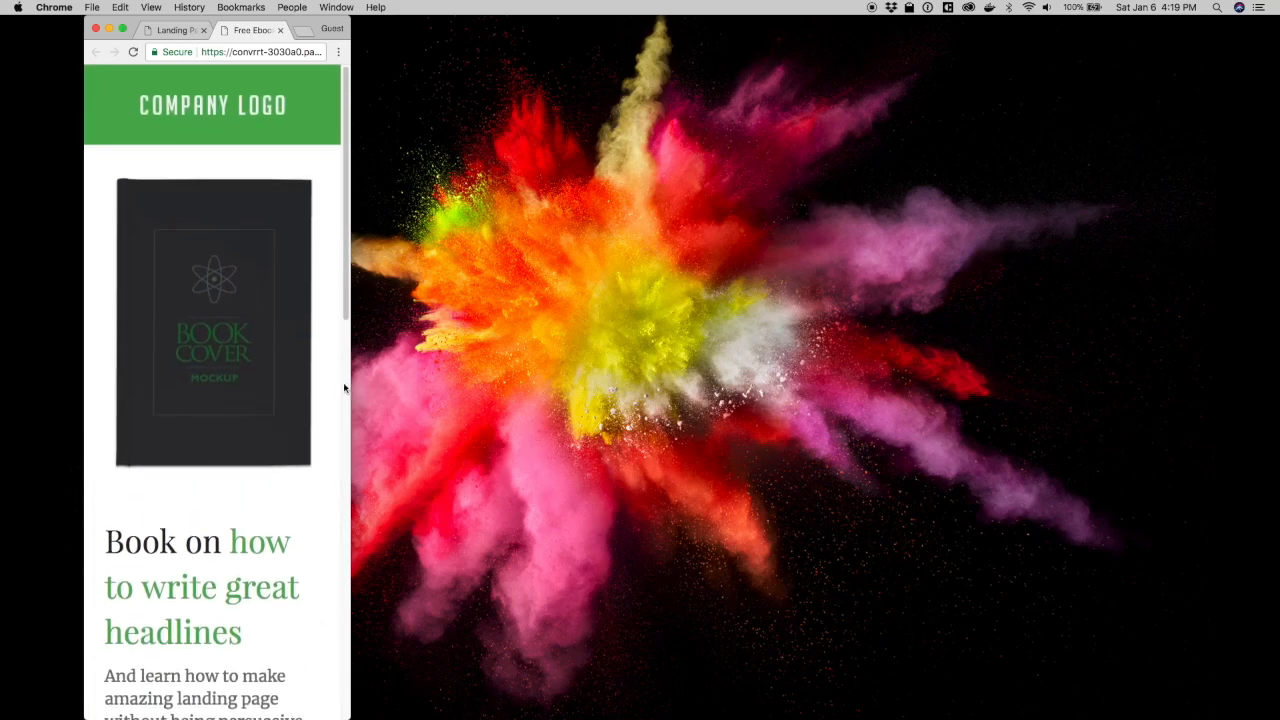
left_click_drag(349, 380, 966, 323)
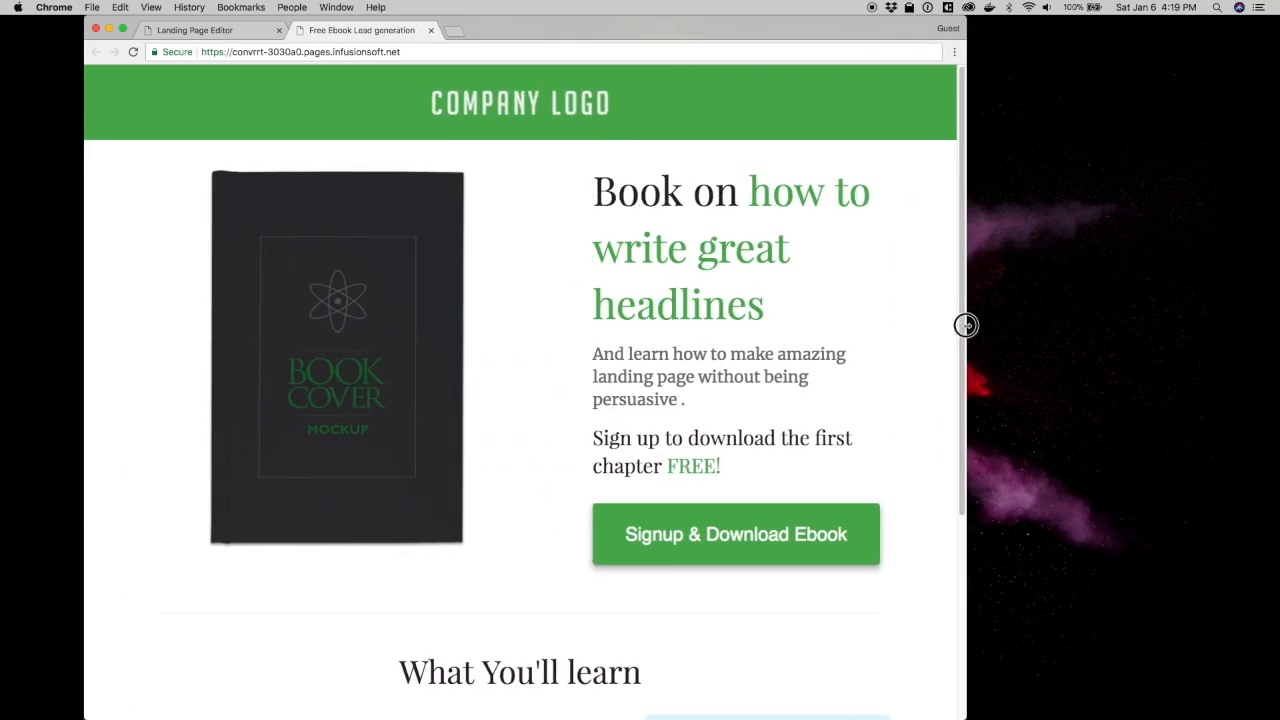
left_click(760, 536)
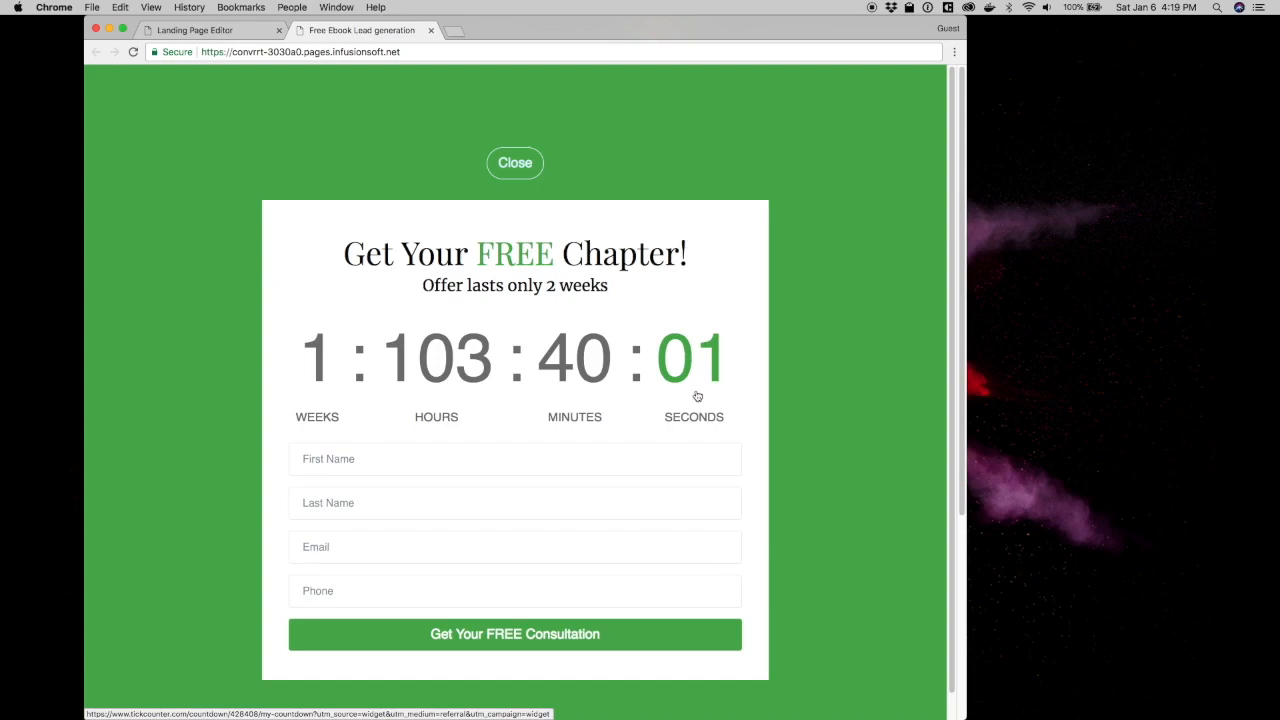
left_click(515, 163)
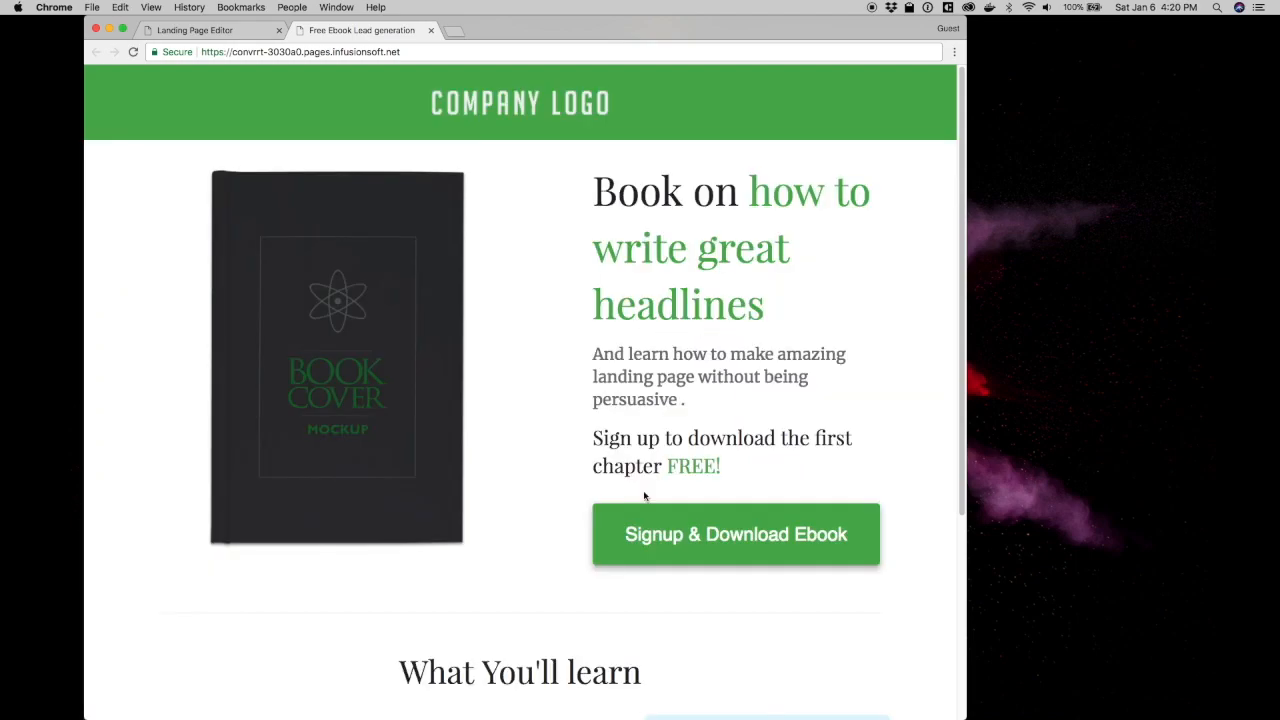
left_click(648, 525)
Fill in the contact's first name, last name, e-mail and phone, then submit the form
left_click(403, 457)
key("Tab")
key("Tab")
key("Tab")
type("480-555-5555")
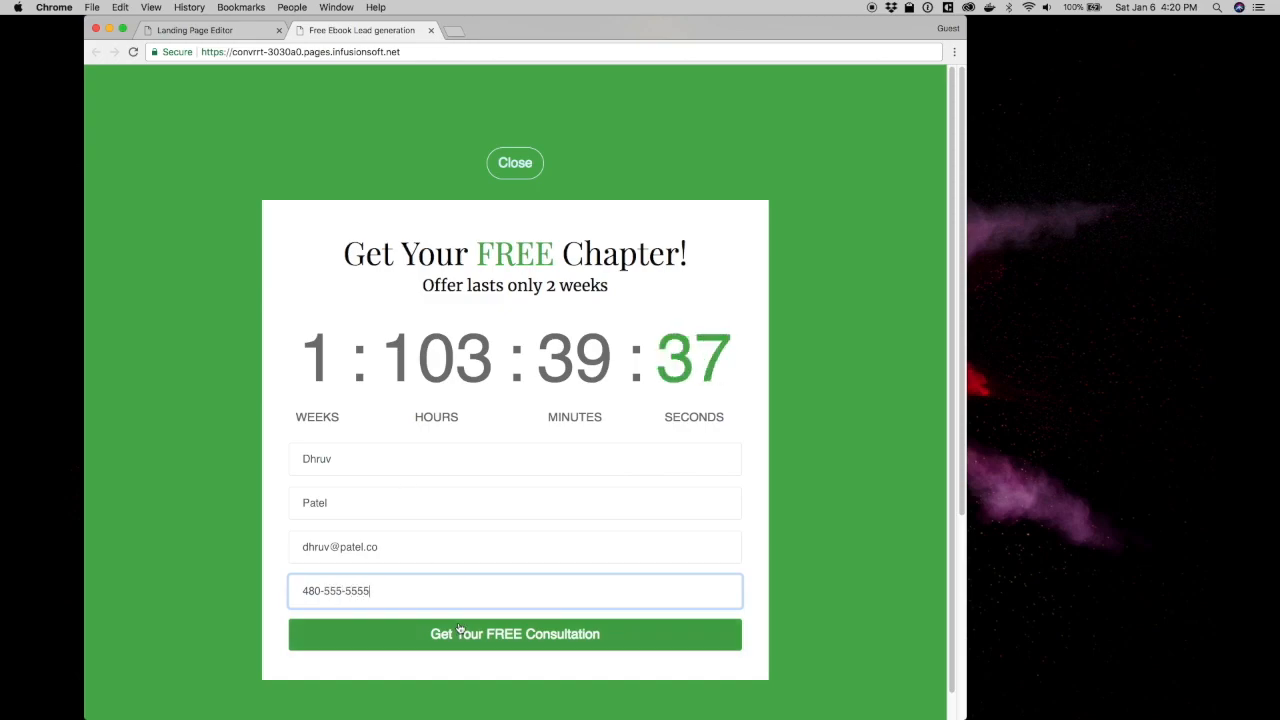
left_click(456, 626)
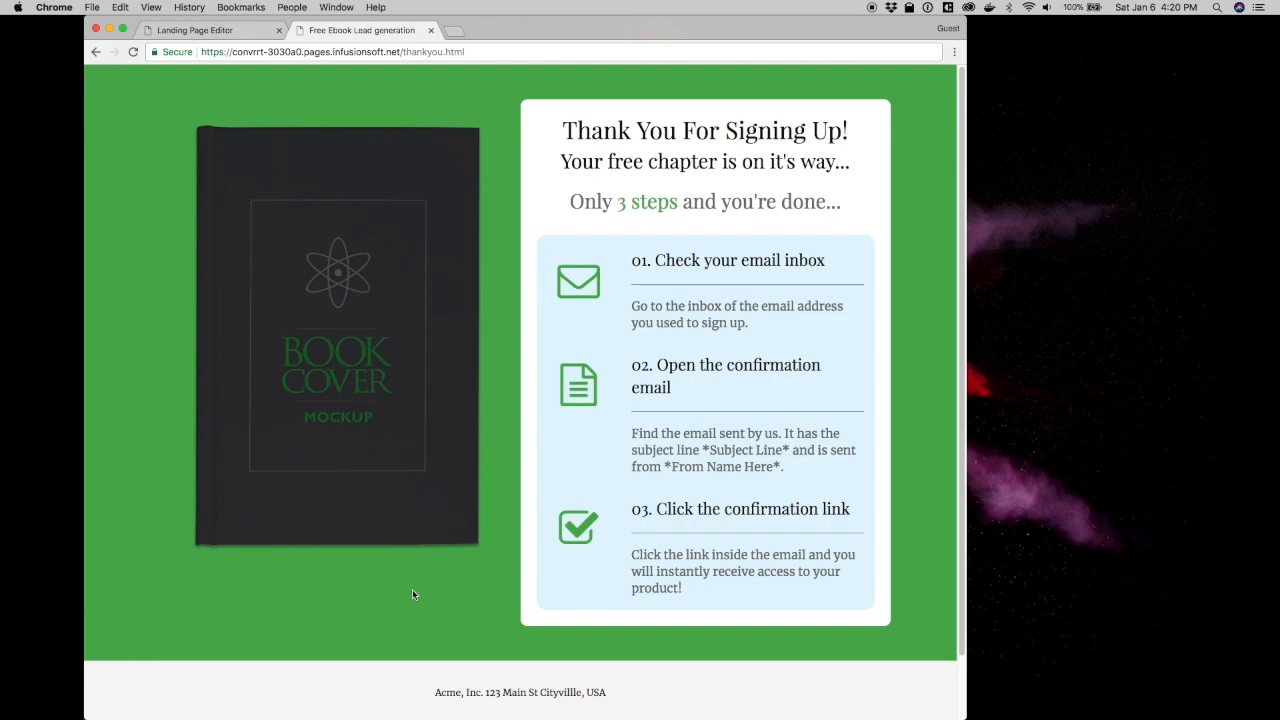
scroll(412, 592, "down", 2)
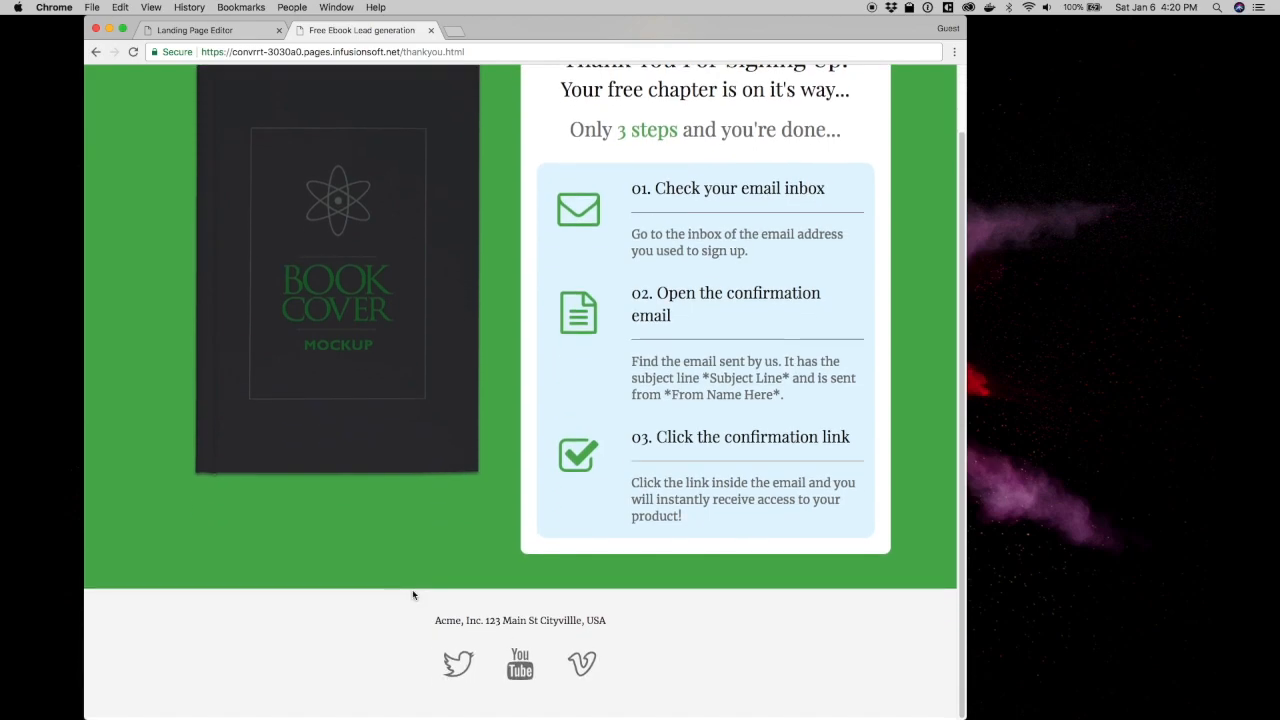
scroll(413, 595, "up", 2)
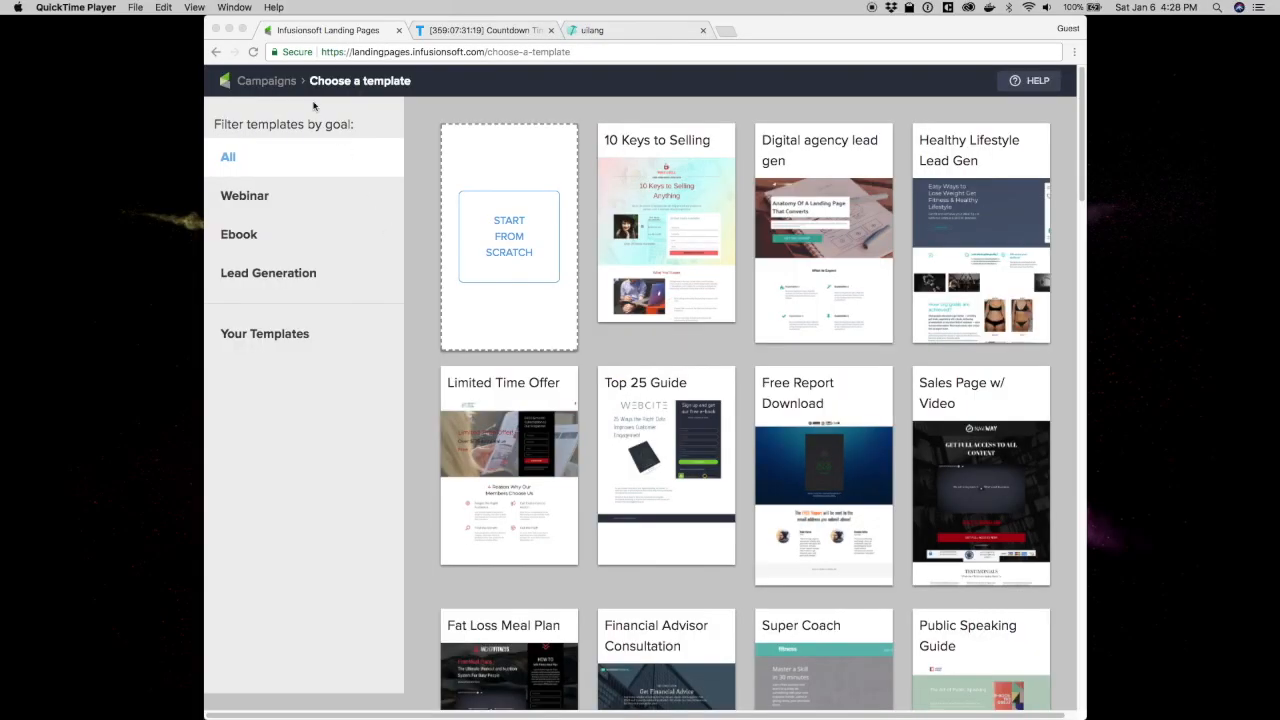
Move from the template chooser to the TickCounter countdown page, then to the uilang site
left_click(246, 30)
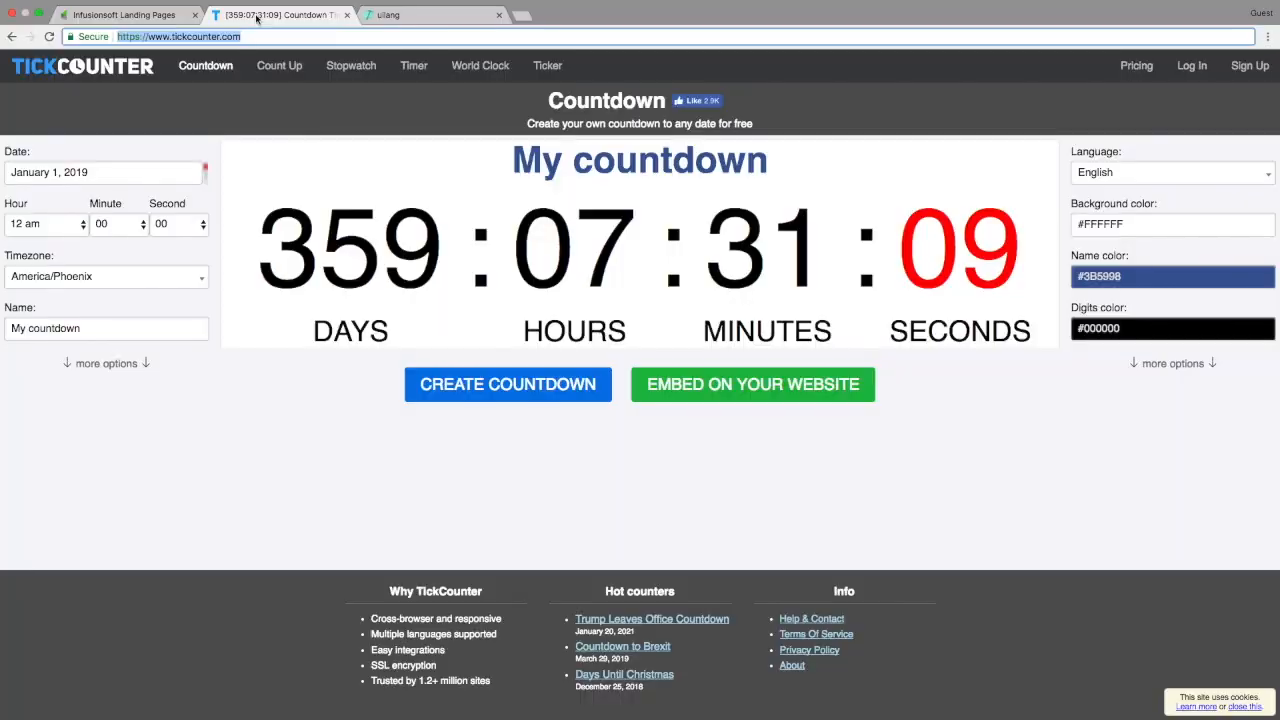
left_click(257, 17)
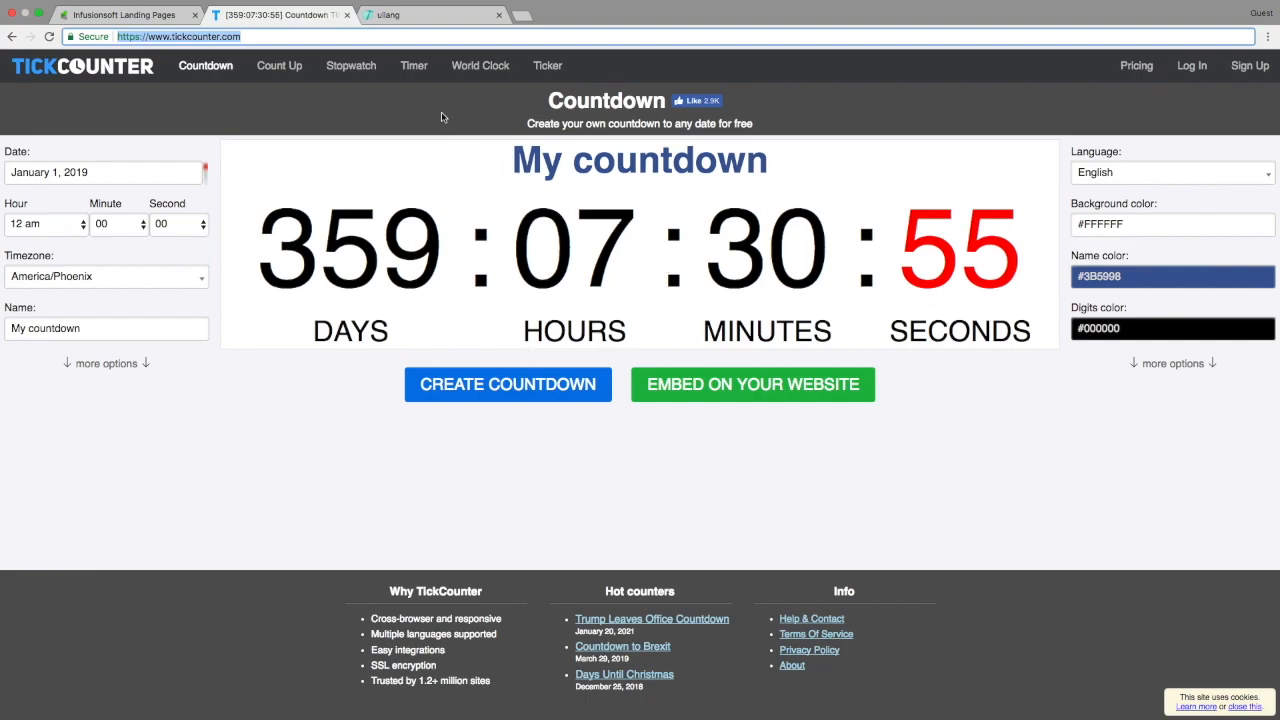
left_click(398, 16)
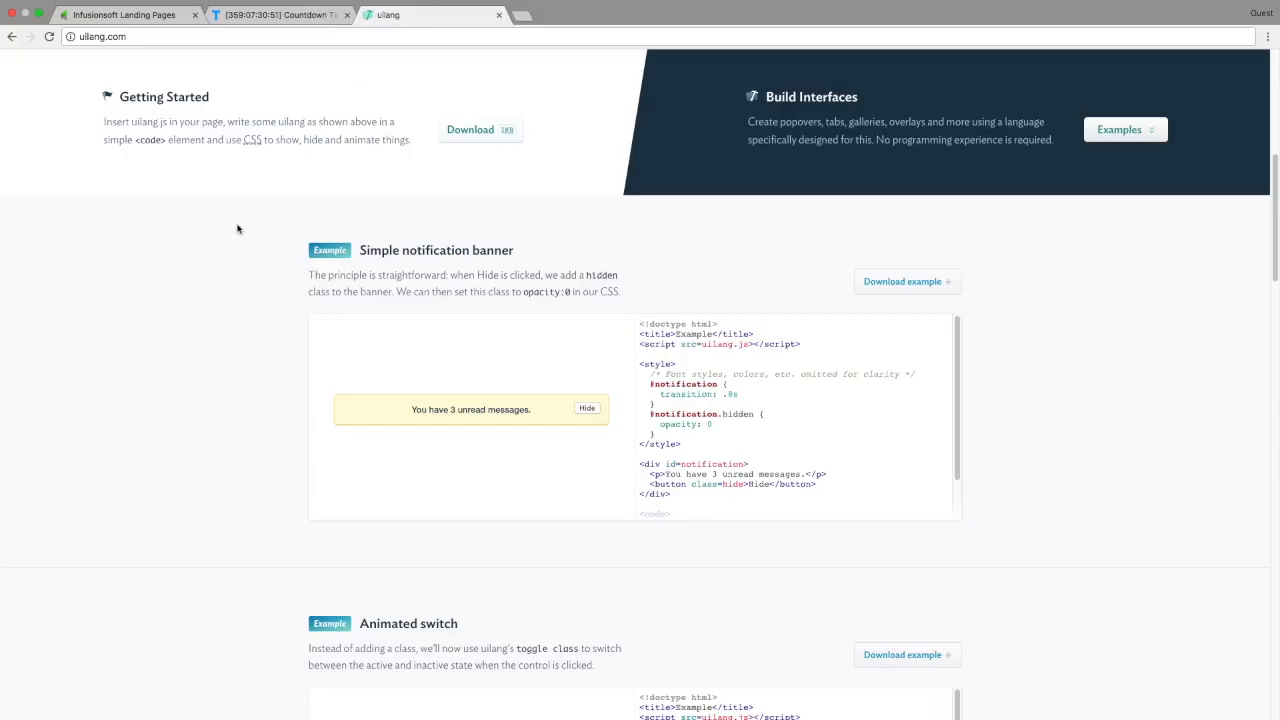
Run the hero's uilang sample twice, hiding then restoring the info section
scroll(237, 229, "up", 3)
scroll(237, 229, "up", 3)
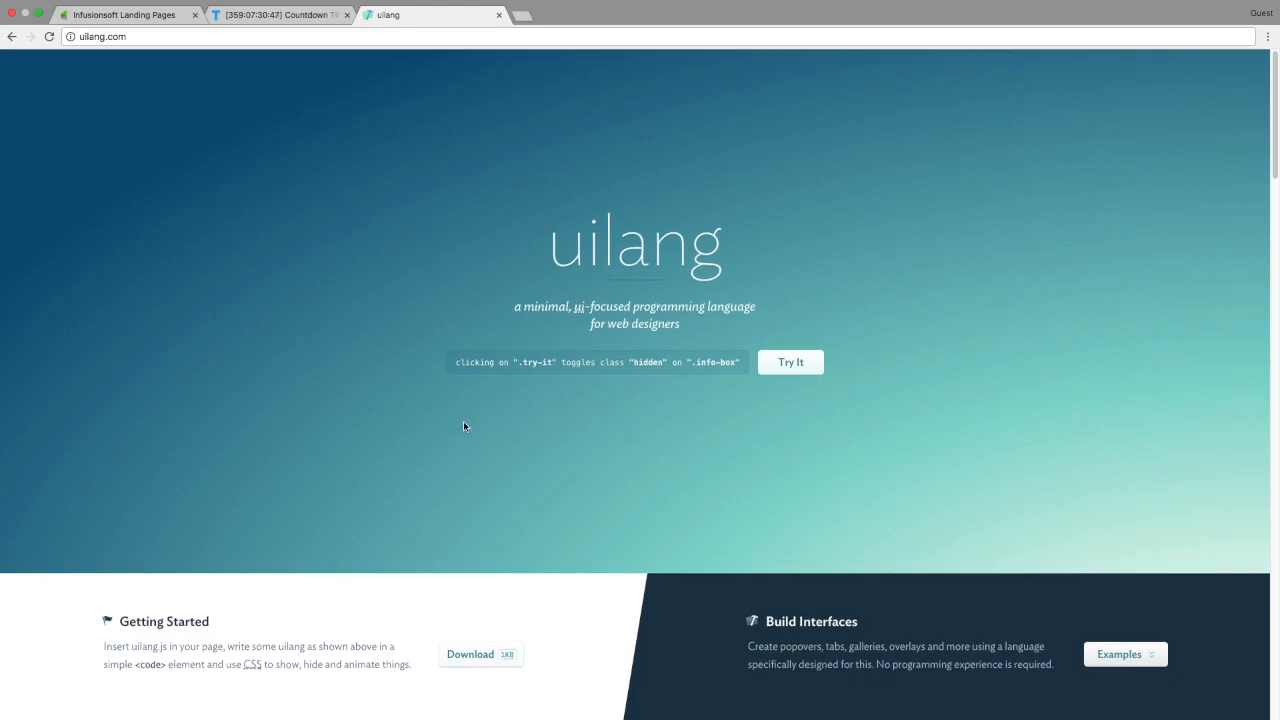
left_click_drag(456, 363, 693, 367)
left_click(716, 364)
left_click(795, 366)
left_click(795, 366)
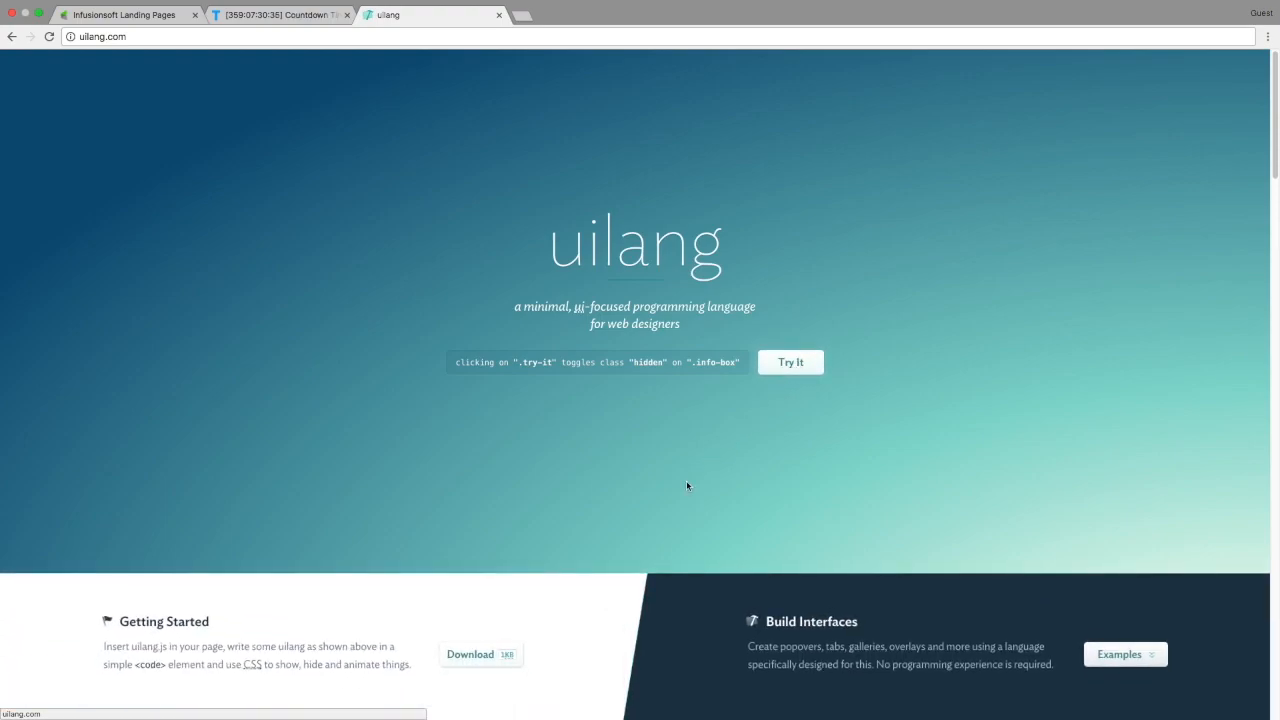
Dismiss the 'You have 3 unread messages' banner in the simple notification example
scroll(689, 483, "down", 5)
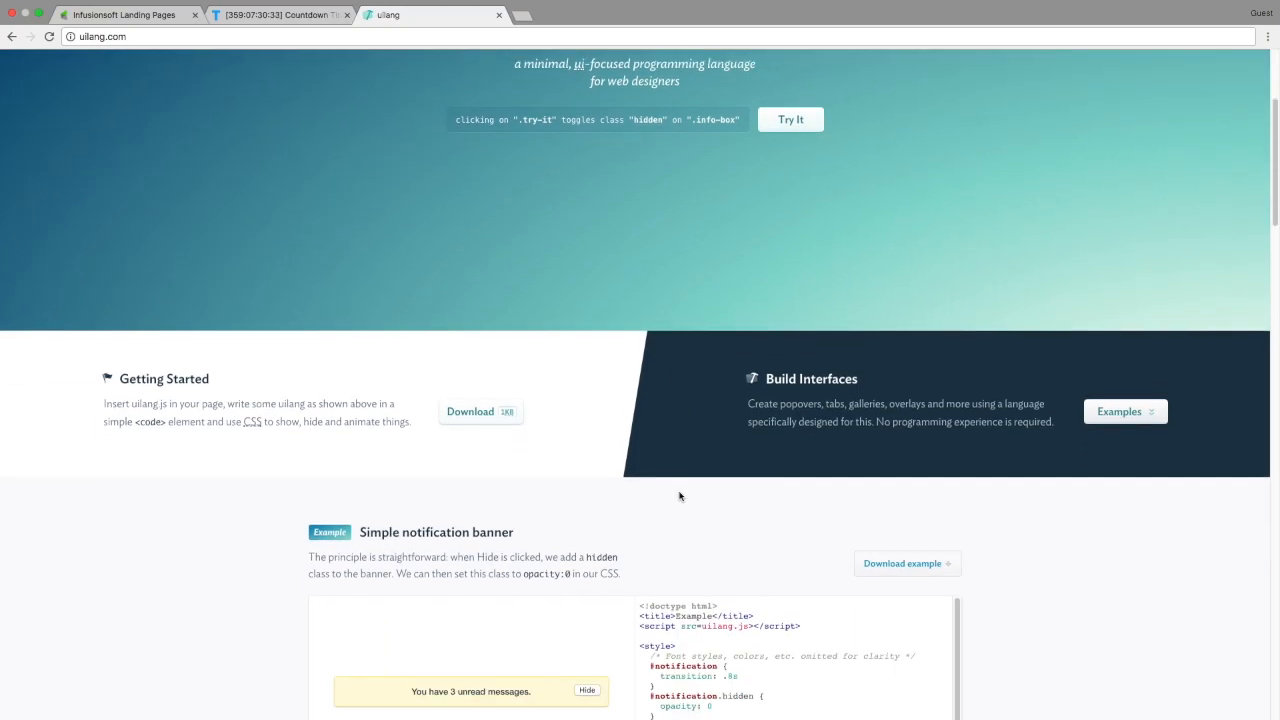
scroll(679, 496, "down", 6)
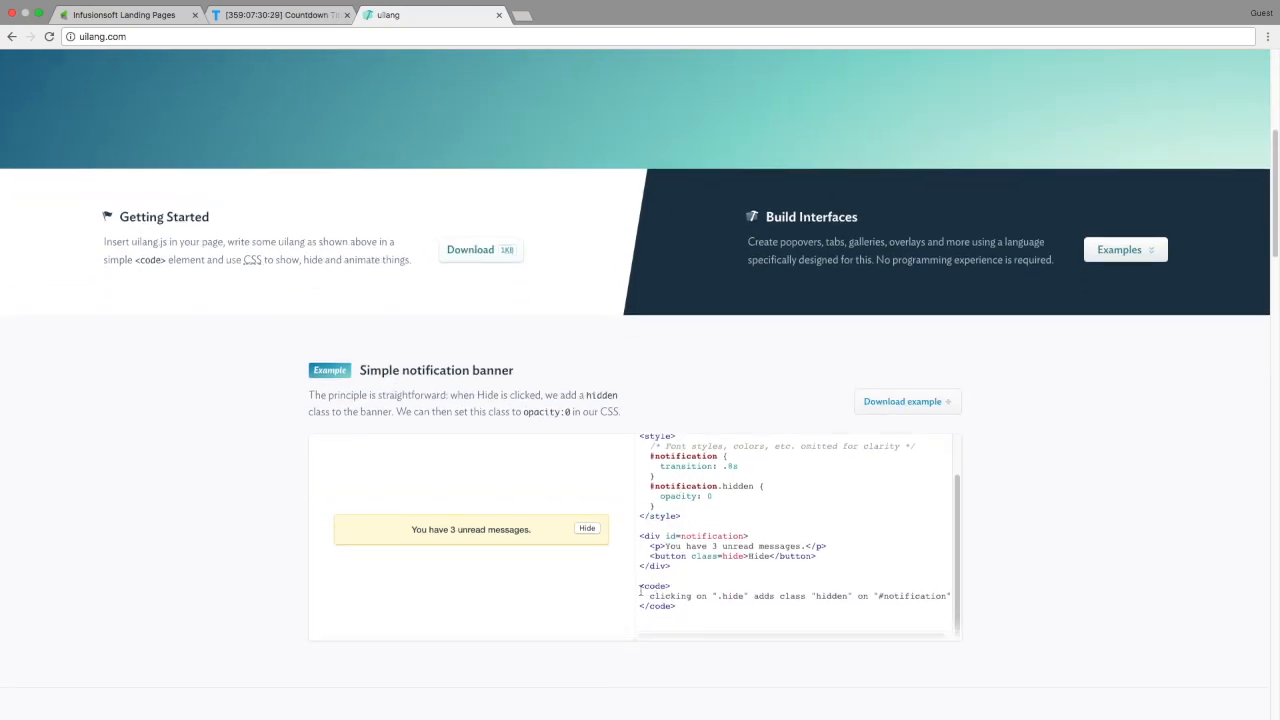
left_click_drag(640, 588, 697, 609)
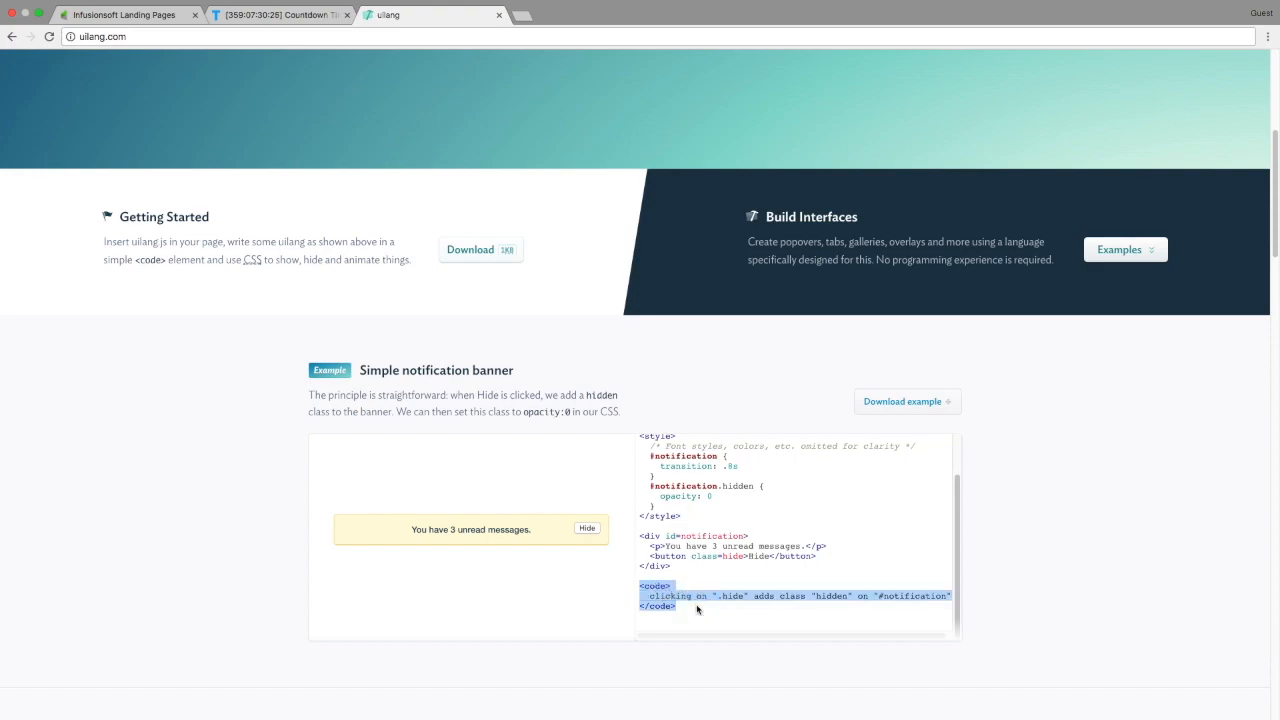
left_click(901, 606)
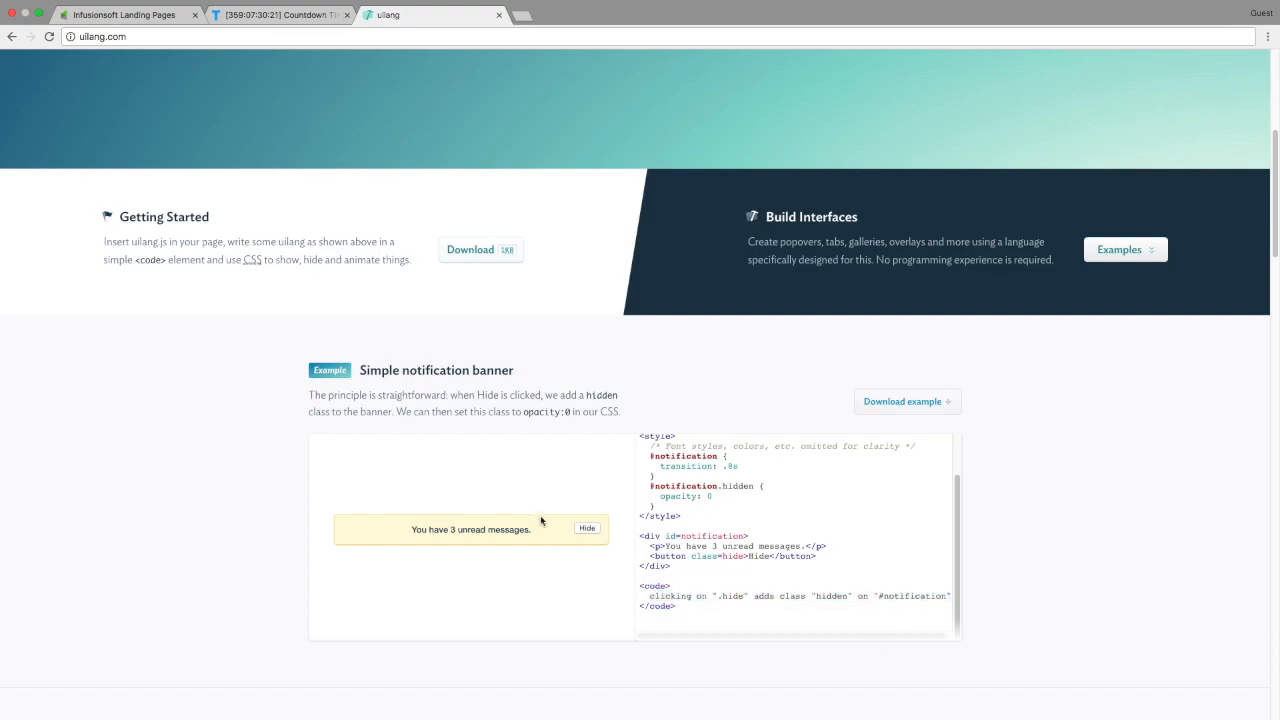
left_click(587, 529)
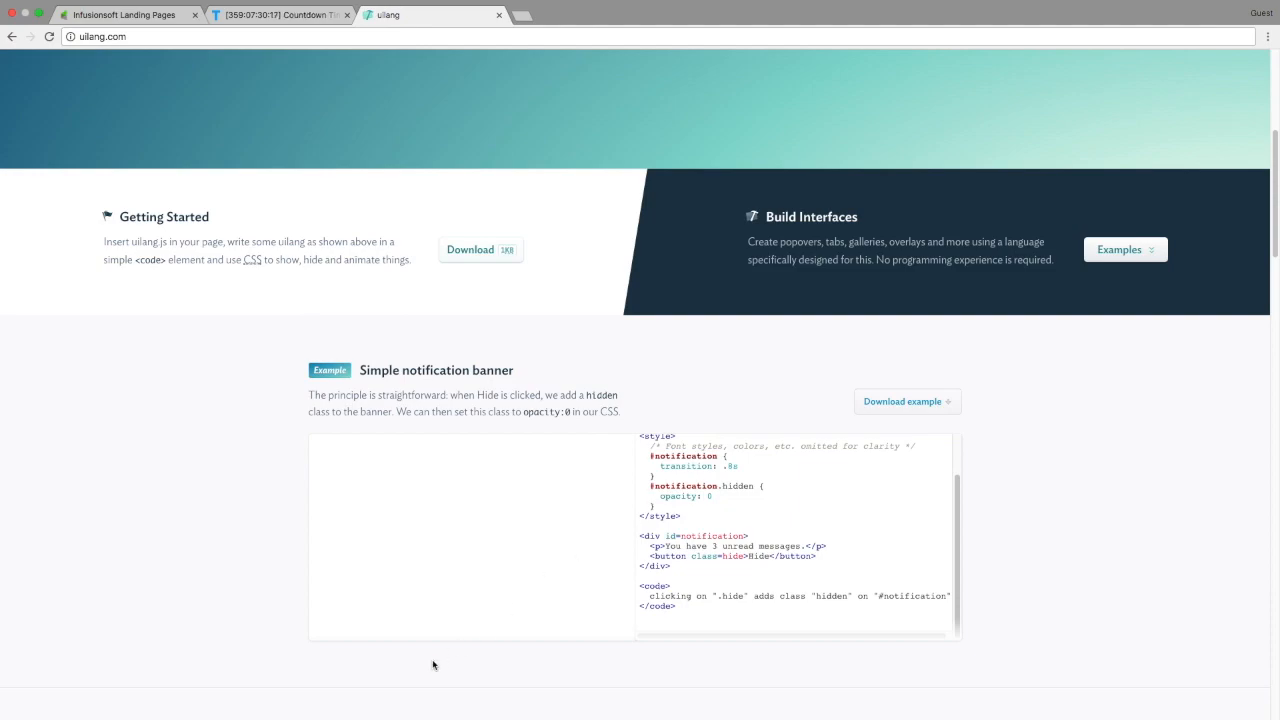
scroll(432, 664, "down", 5)
Toggle the animated switch and the navigation demo's More popover on and off
scroll(432, 664, "down", 2)
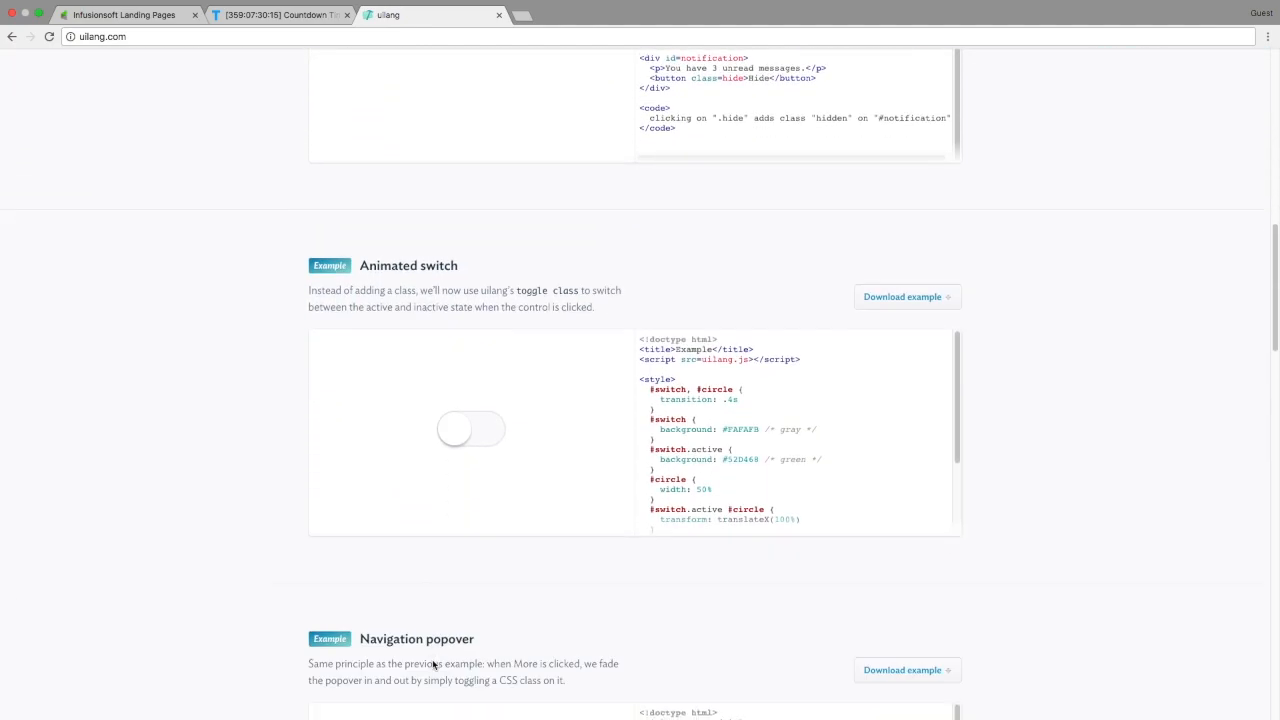
left_click(470, 436)
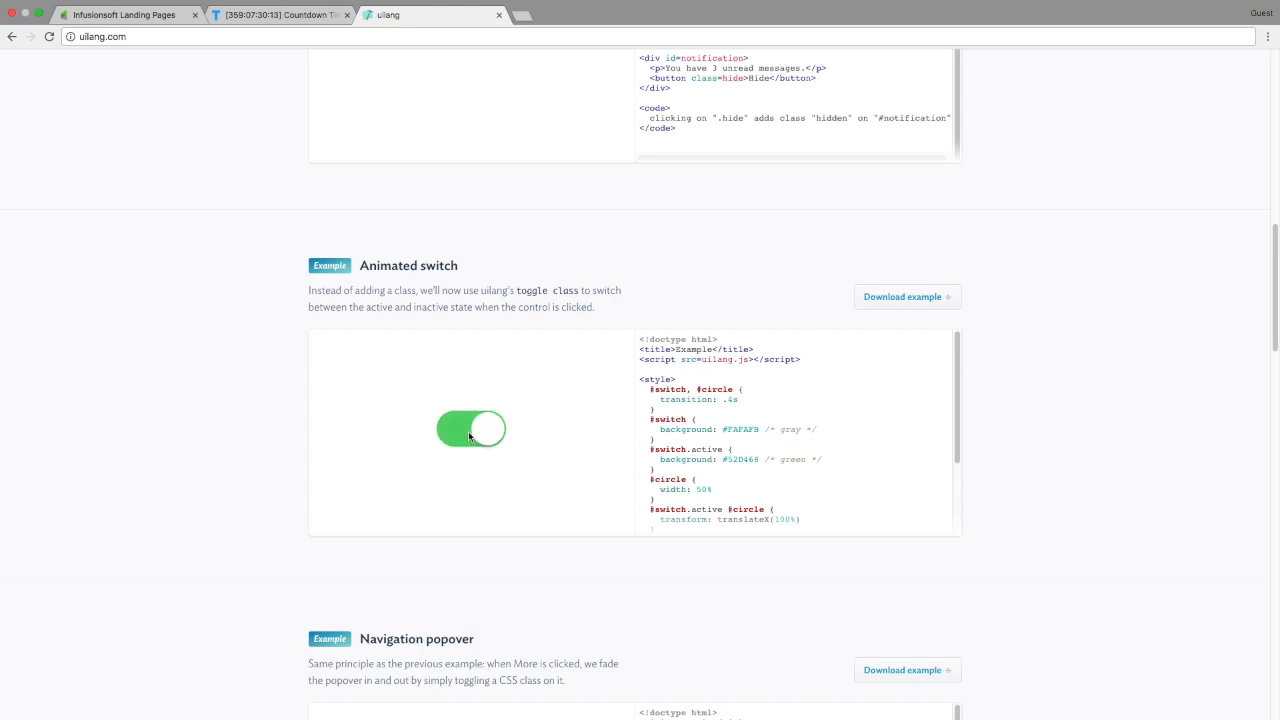
left_click(486, 436)
scroll(476, 505, "down", 2)
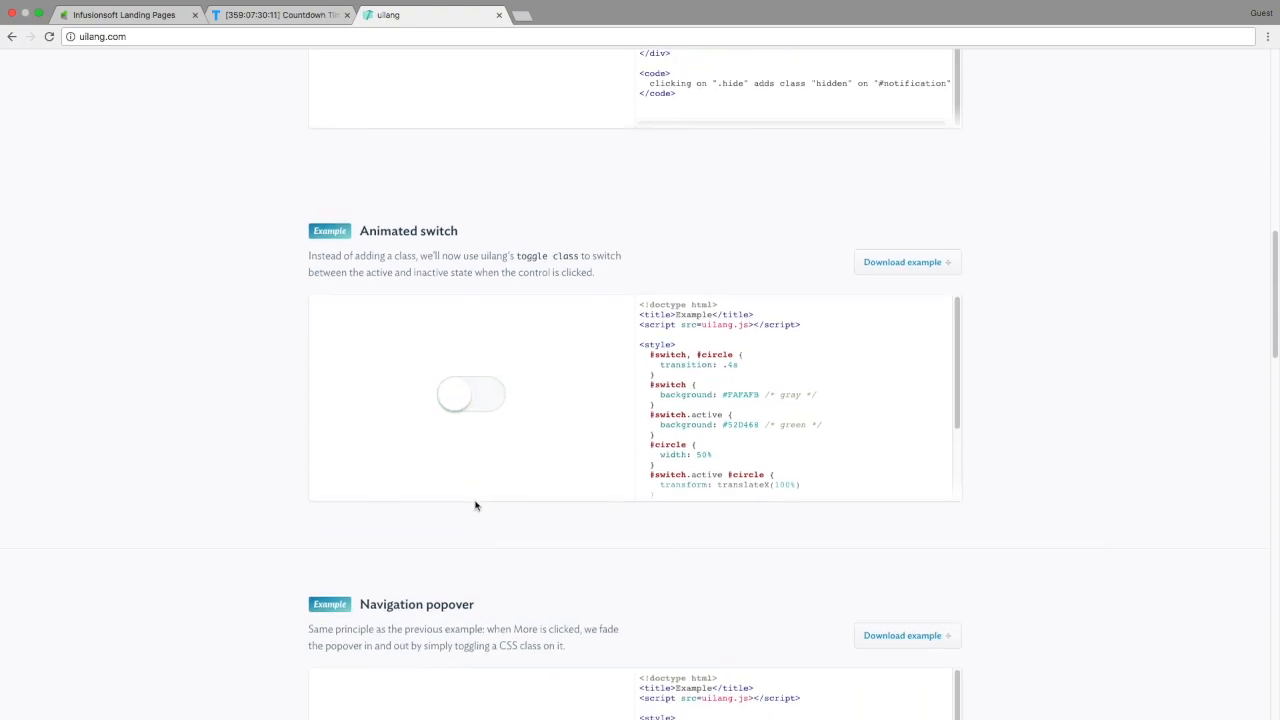
scroll(476, 505, "down", 3)
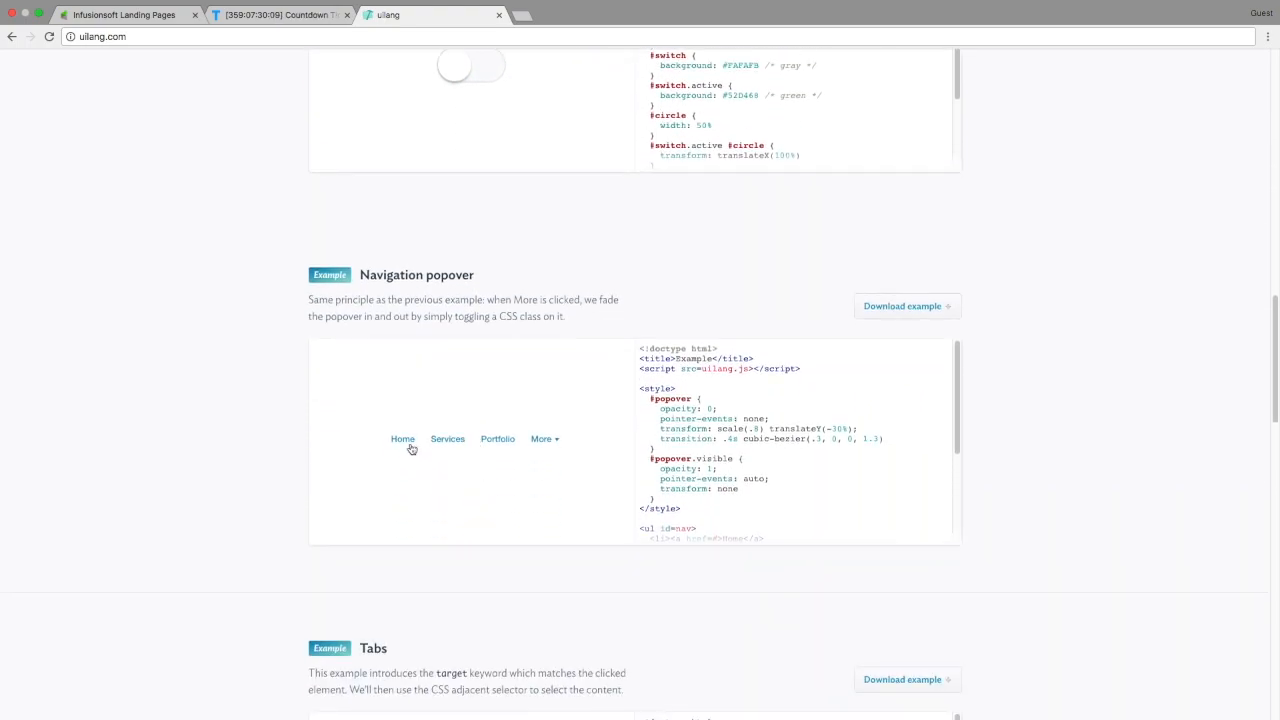
left_click(542, 446)
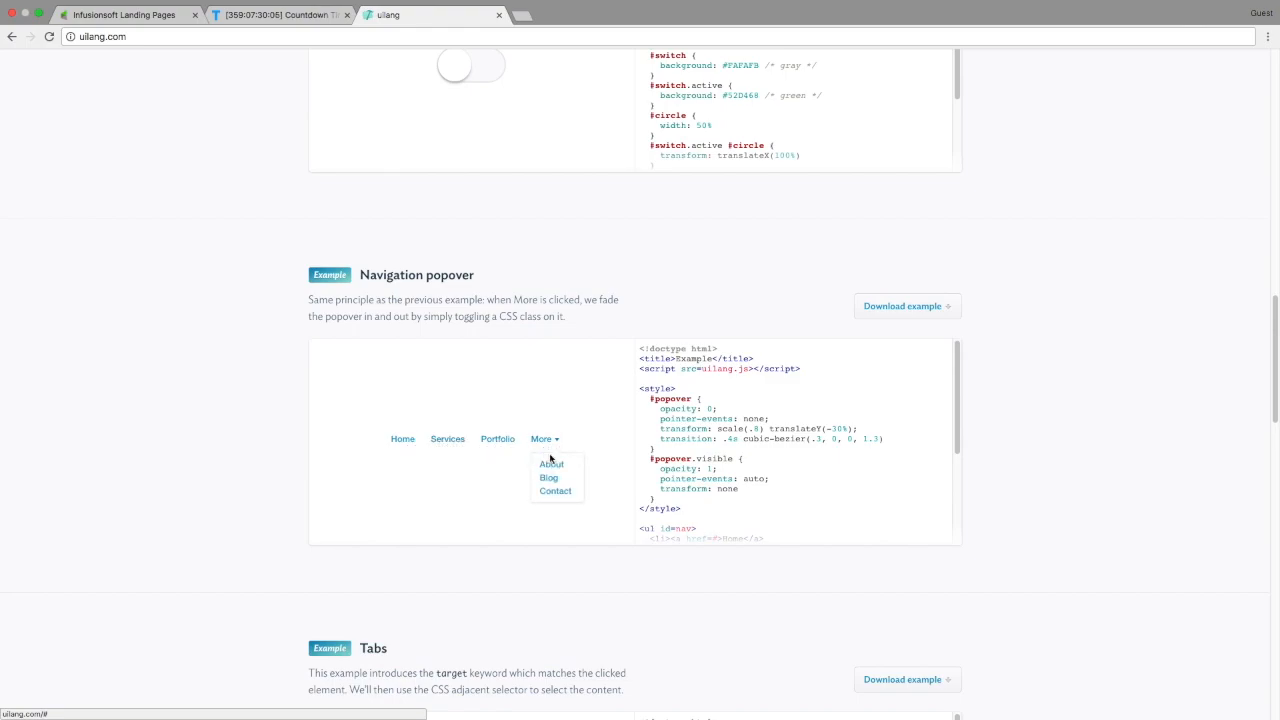
left_click(549, 441)
scroll(708, 481, "down", 3)
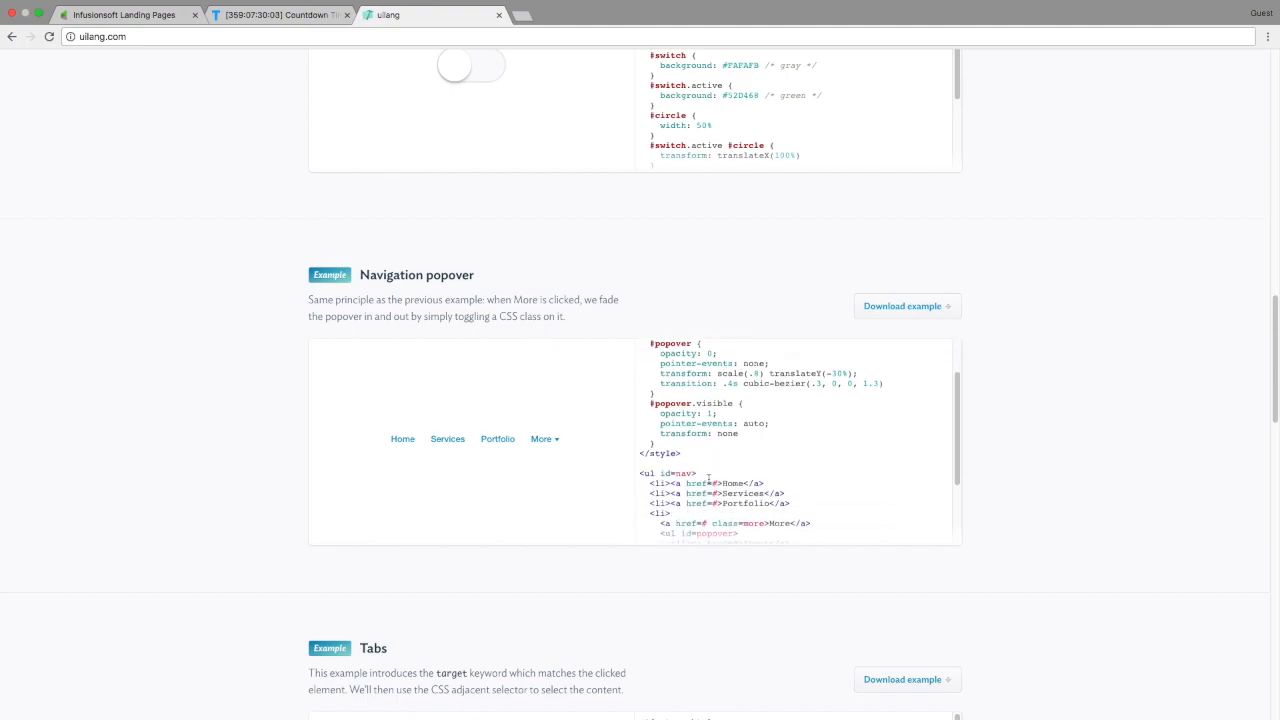
scroll(708, 481, "down", 3)
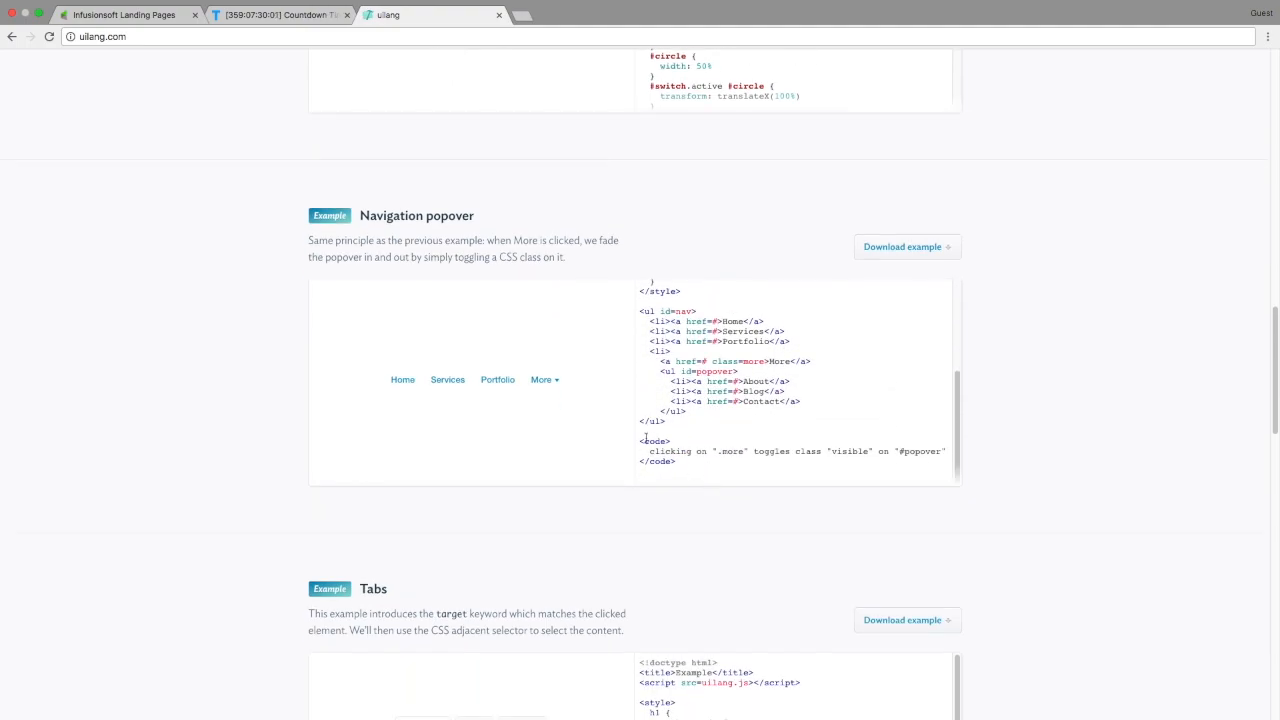
left_click_drag(641, 443, 697, 457)
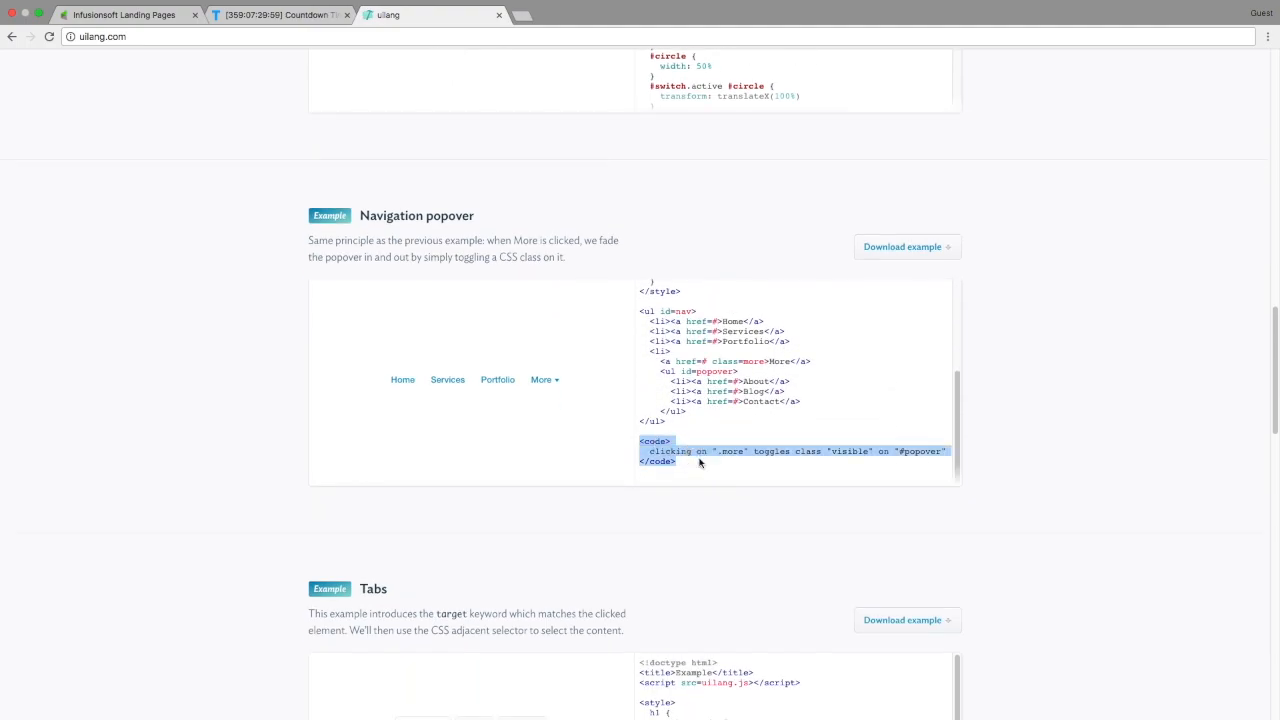
left_click(698, 459)
Cycle the tabs demo through Work, Contact and back to About me
scroll(538, 510, "down", 5)
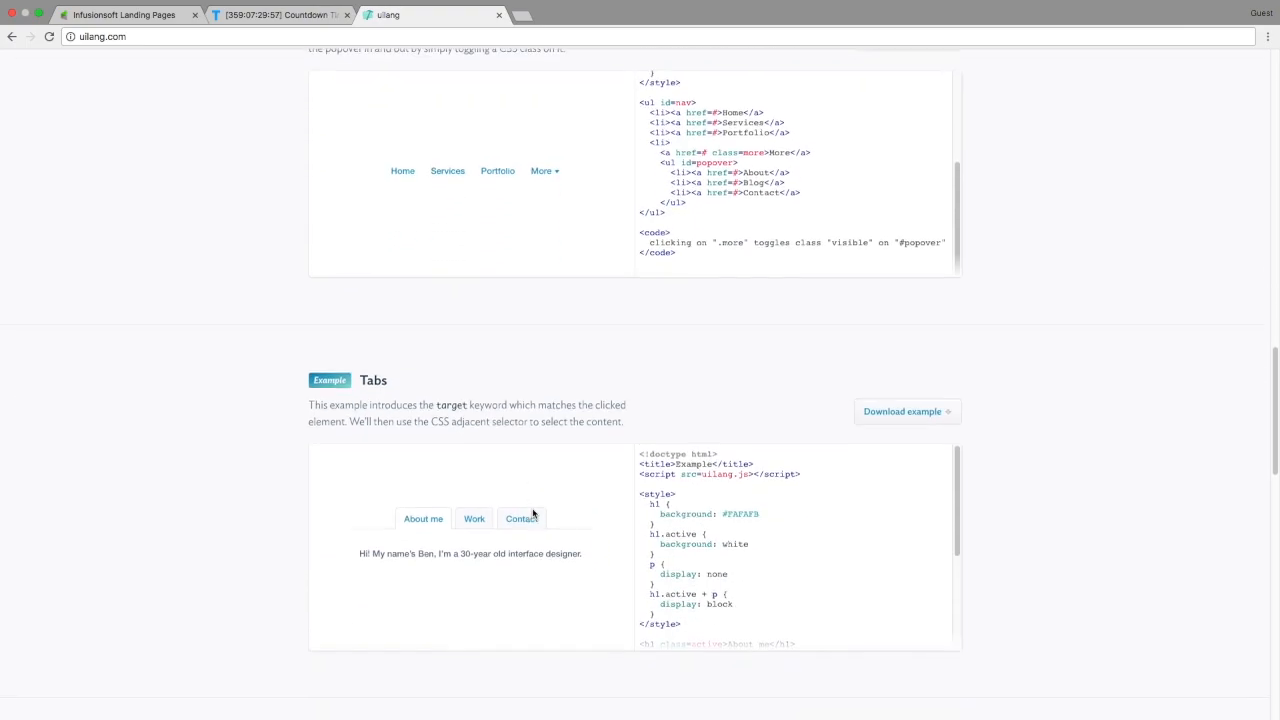
left_click(476, 463)
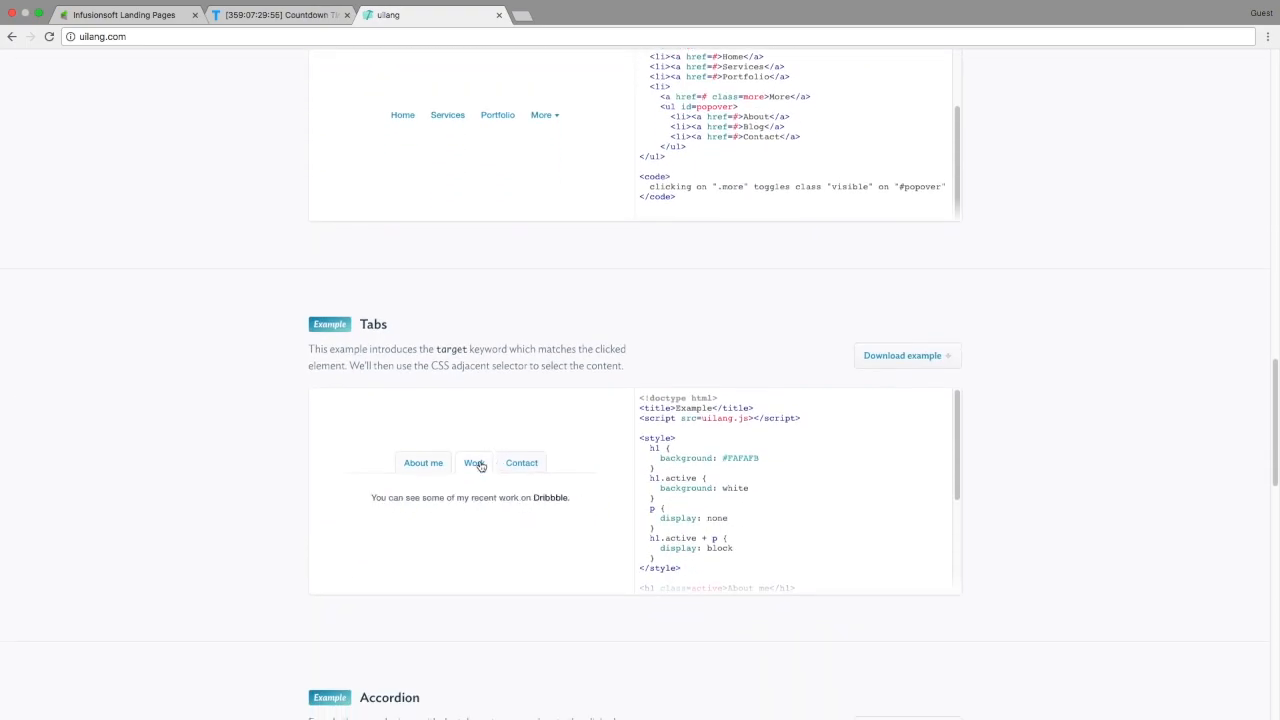
left_click(522, 465)
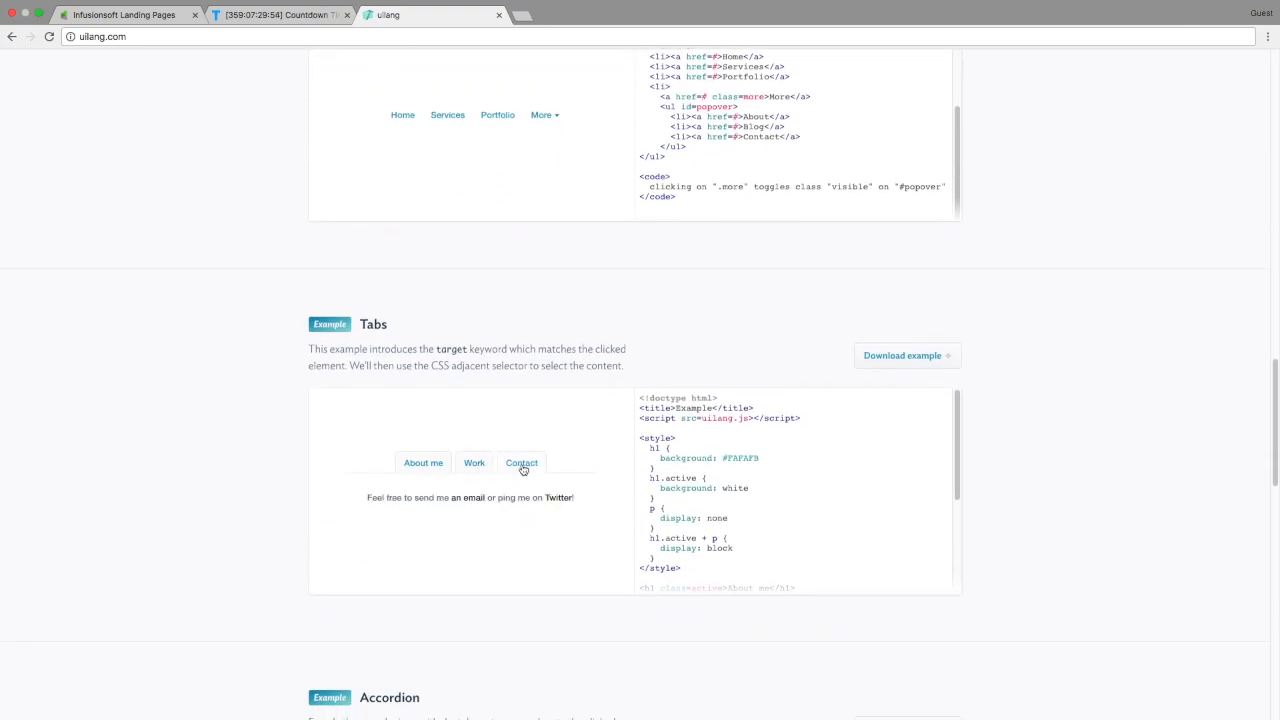
left_click(424, 463)
Expand the accordion's Work and Contact sections and inspect its uilang code block
scroll(446, 517, "down", 5)
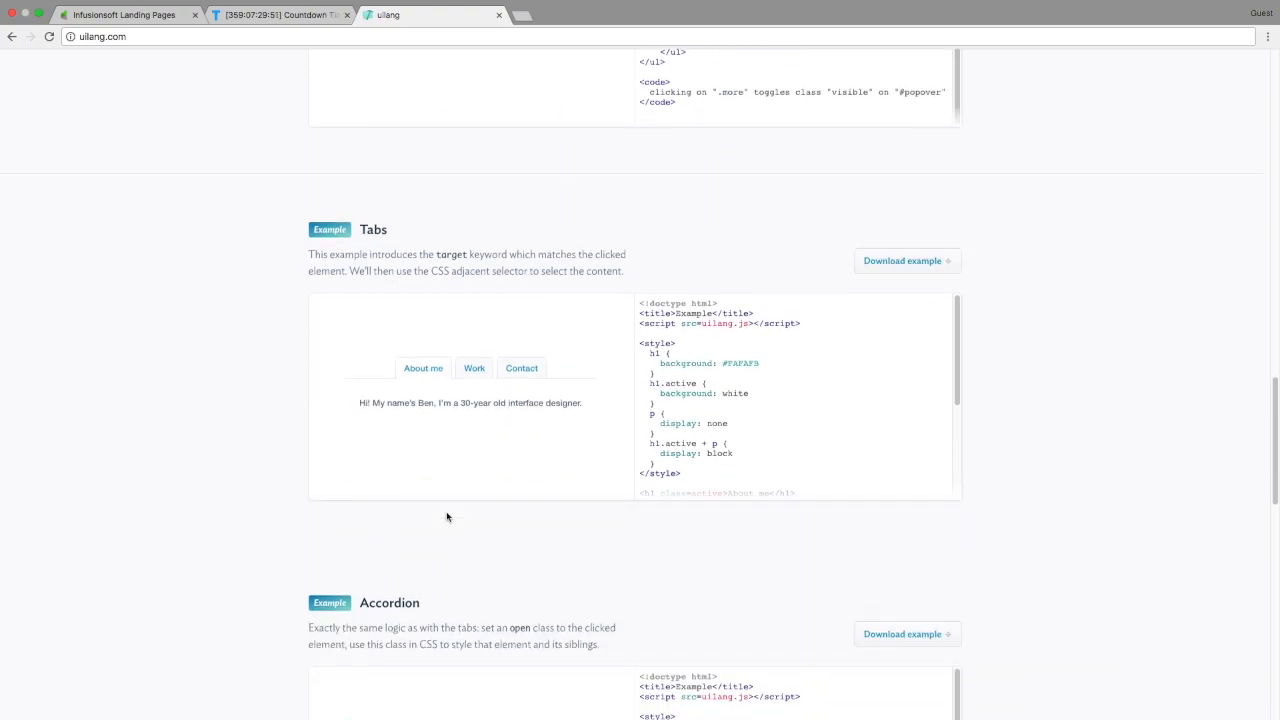
scroll(446, 517, "down", 5)
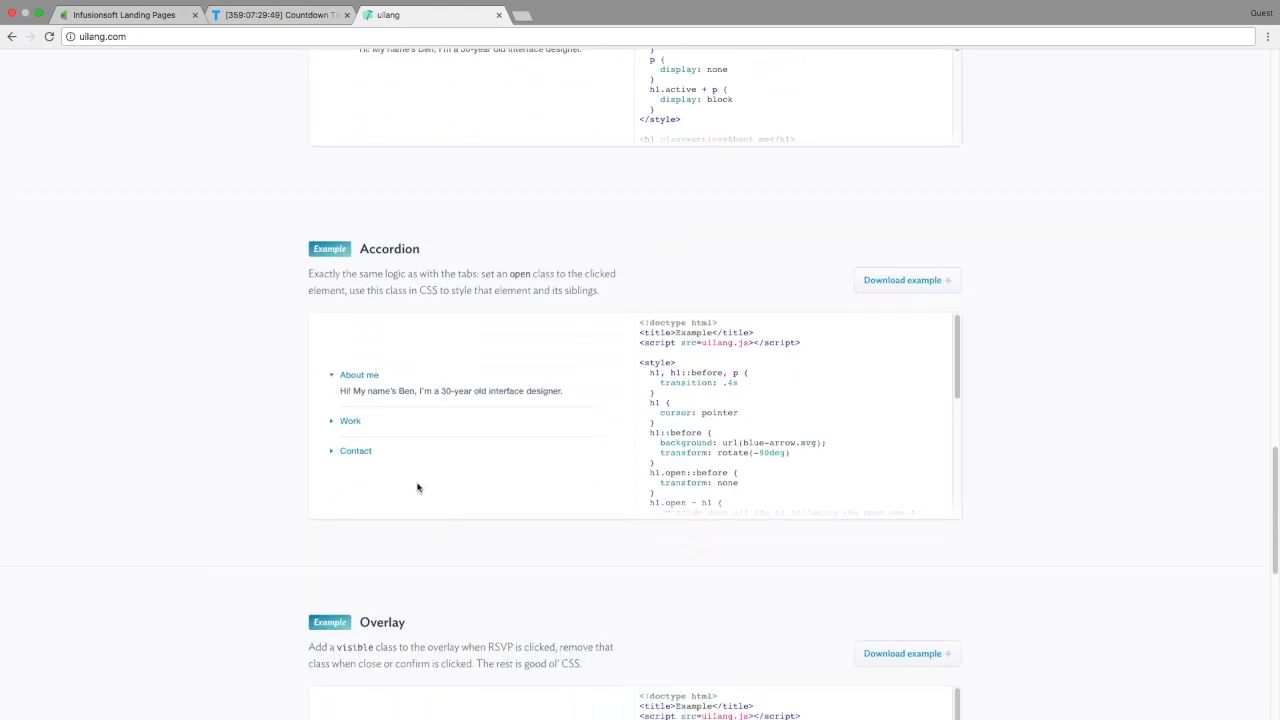
left_click(357, 424)
left_click(357, 452)
scroll(700, 432, "down", 5)
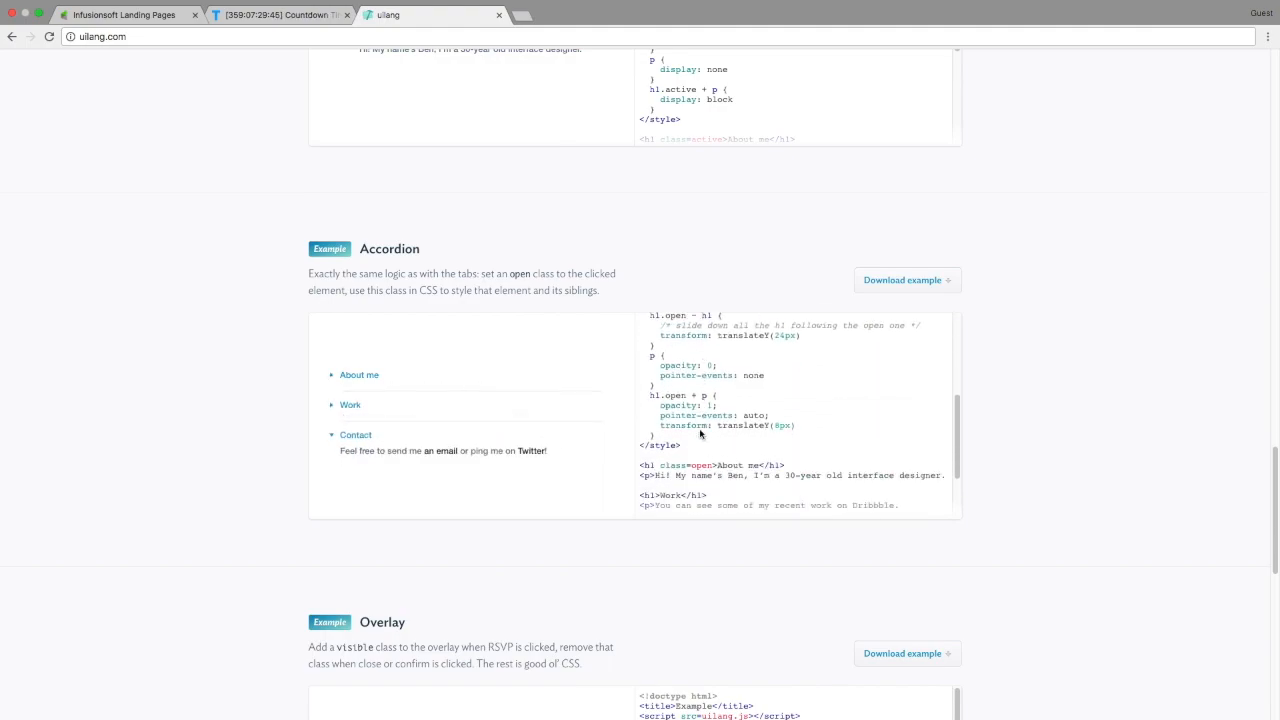
scroll(700, 432, "down", 1)
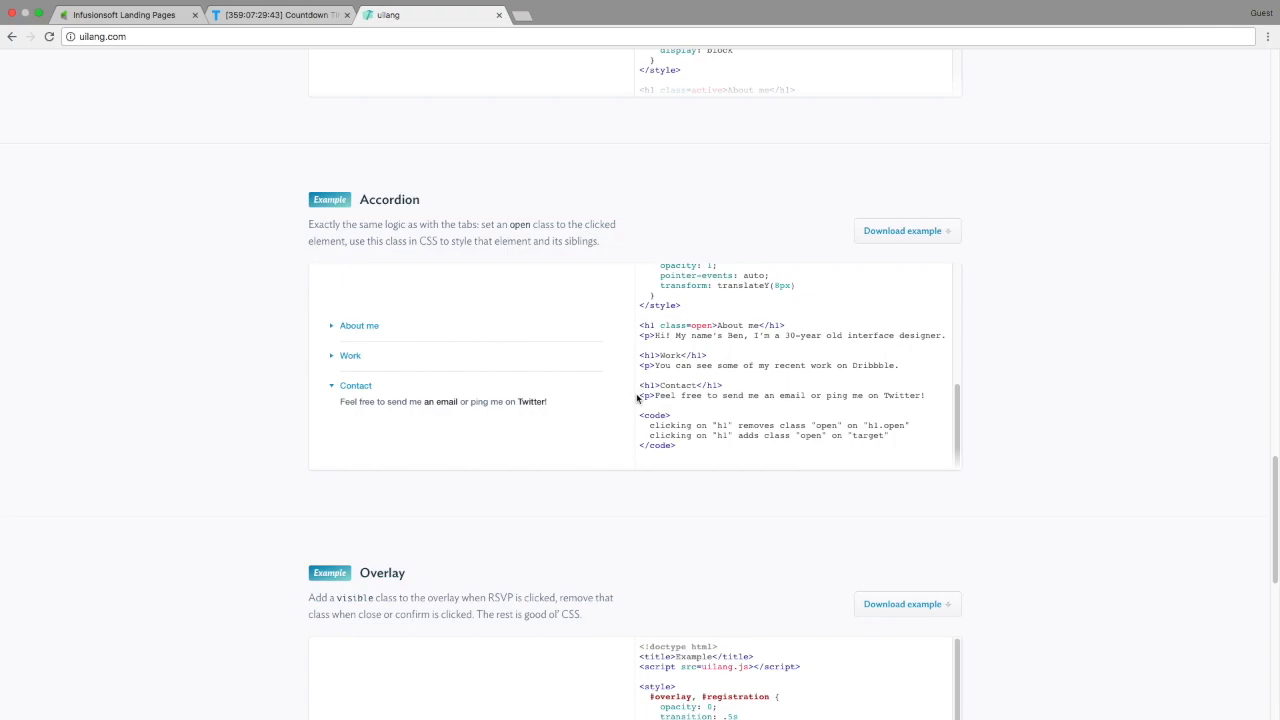
left_click_drag(640, 414, 695, 454)
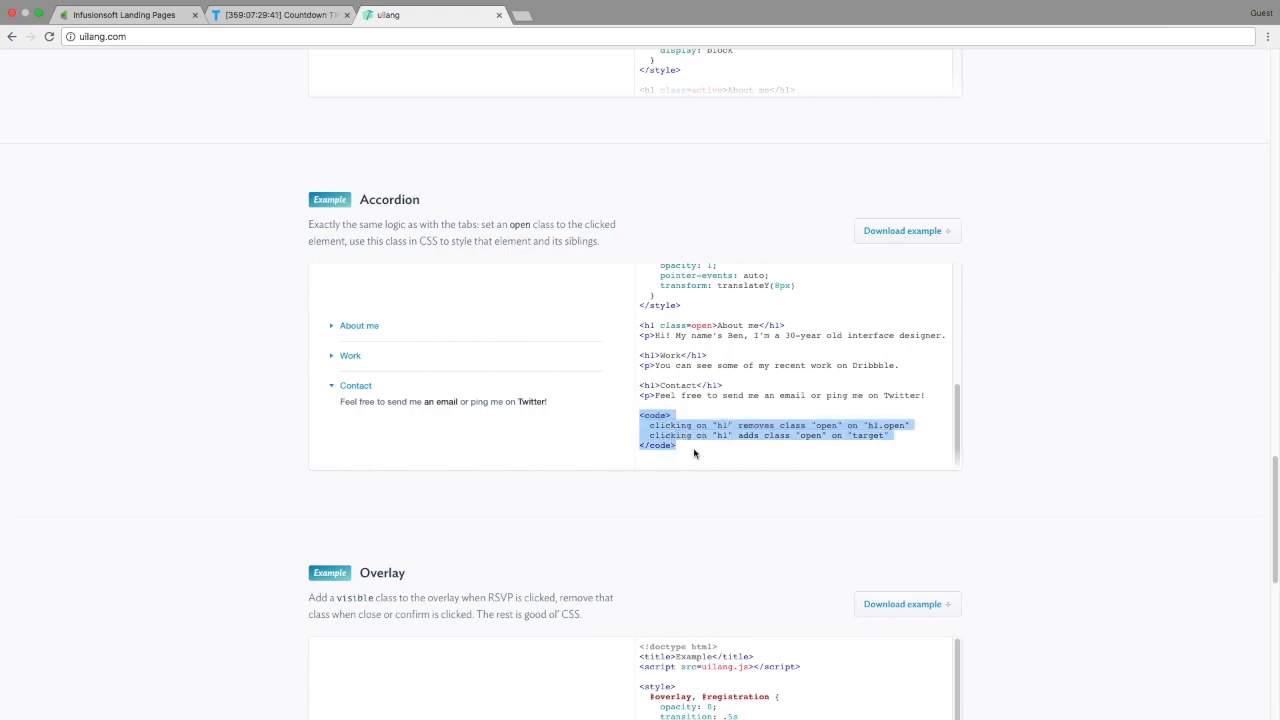
left_click(695, 454)
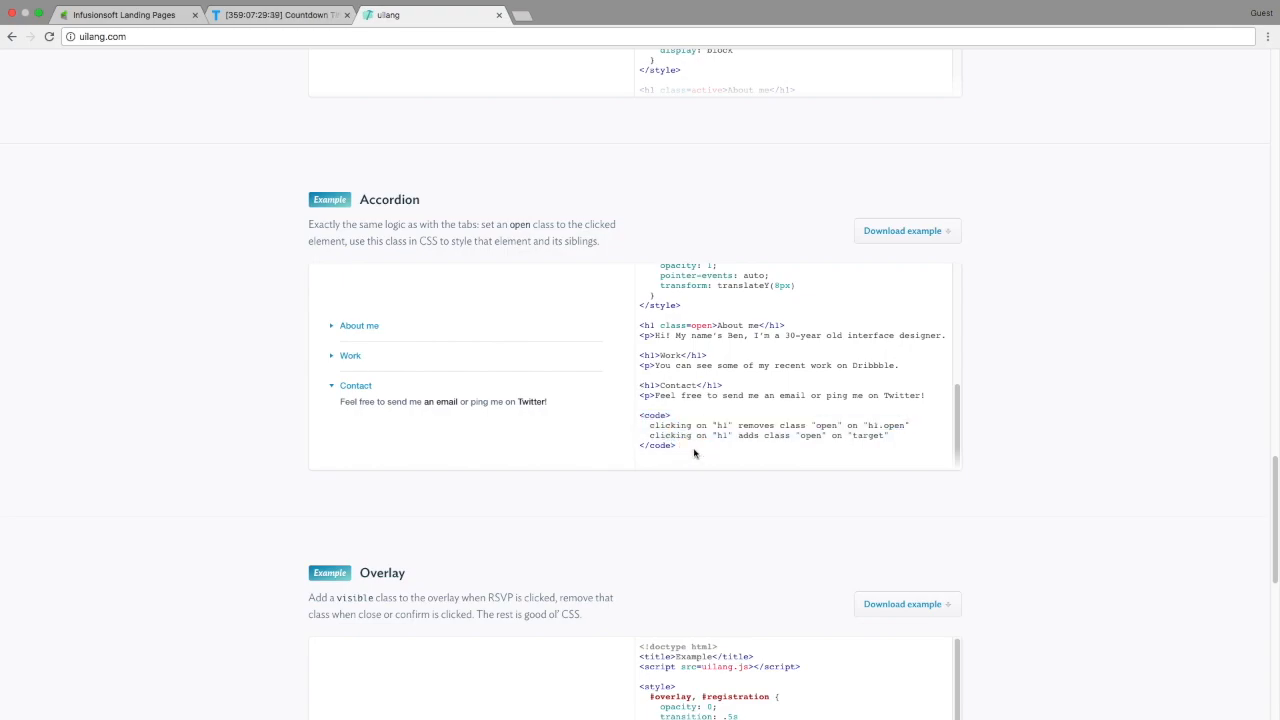
Open the Overlay example's Design Meetup RSVP dialog, close and reopen it, then confirm
scroll(410, 554, "down", 5)
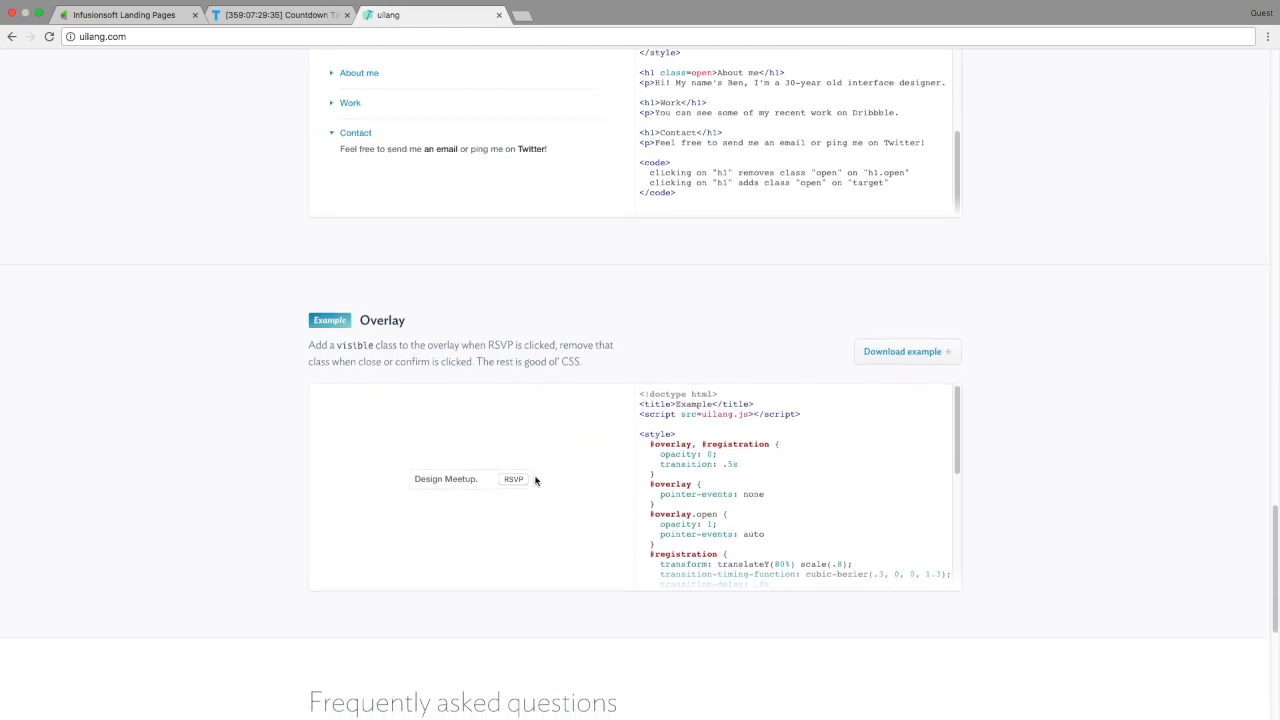
left_click(515, 479)
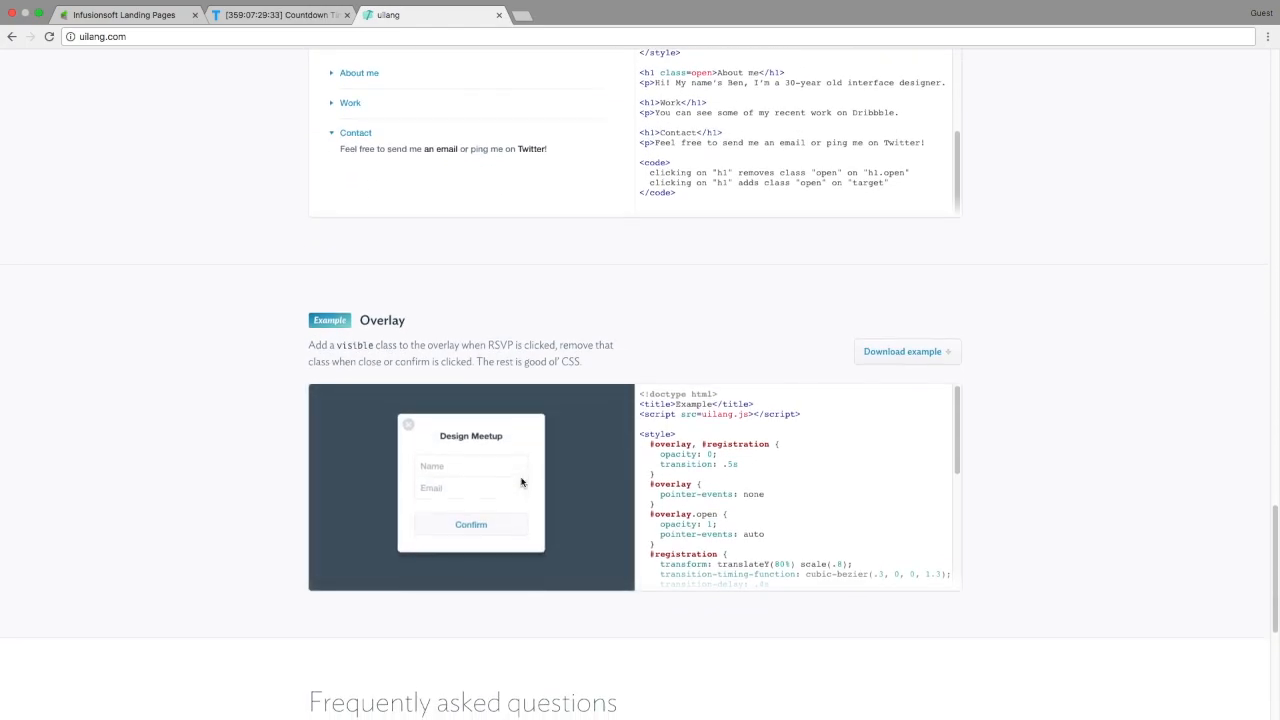
left_click(410, 429)
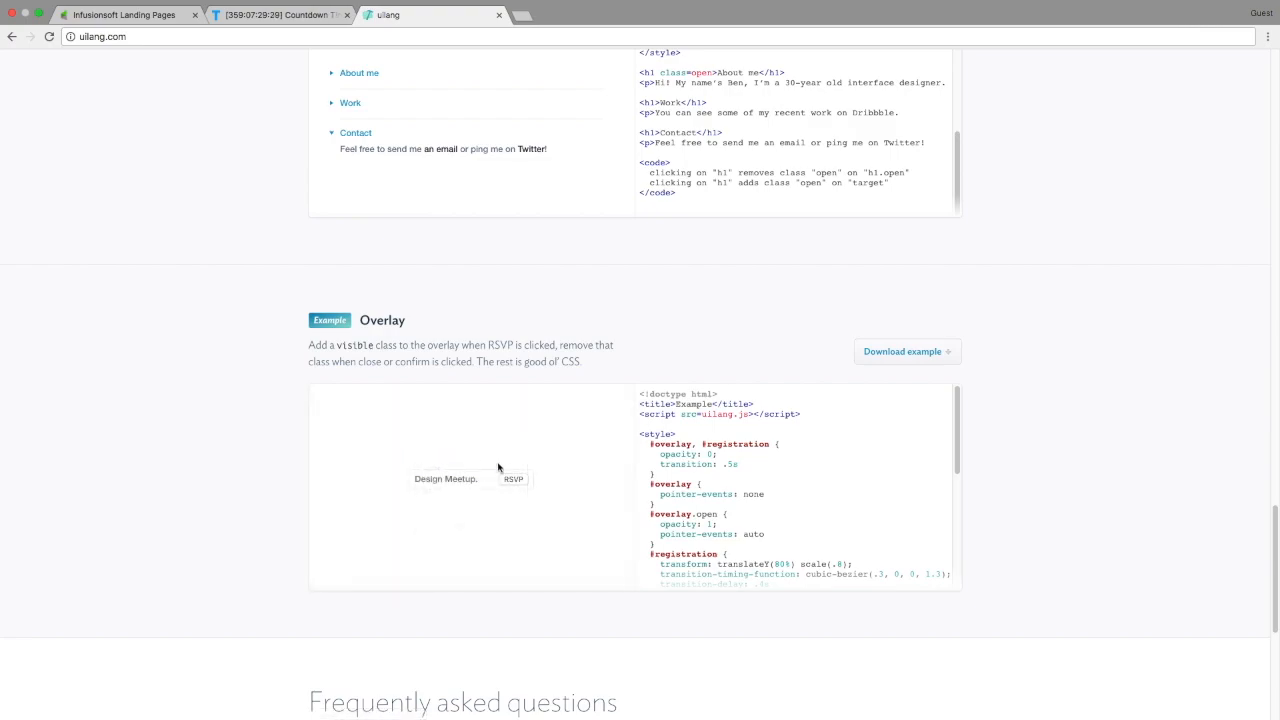
left_click(513, 480)
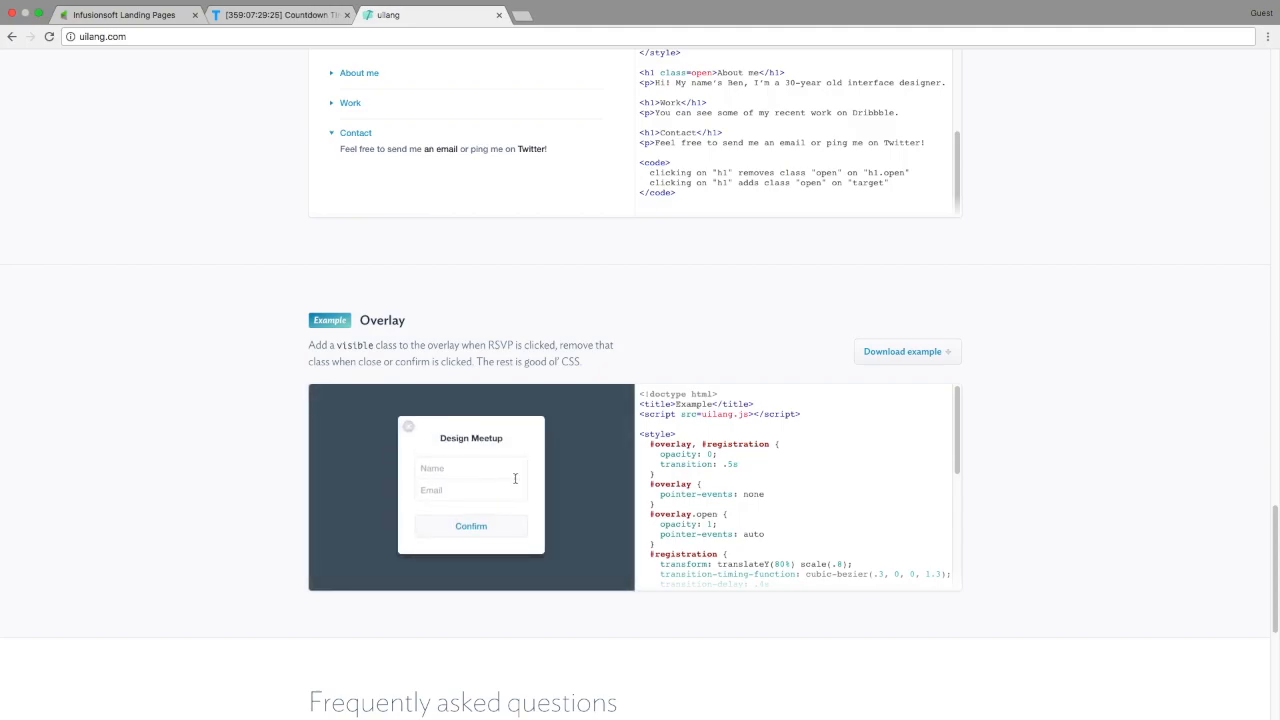
left_click(483, 536)
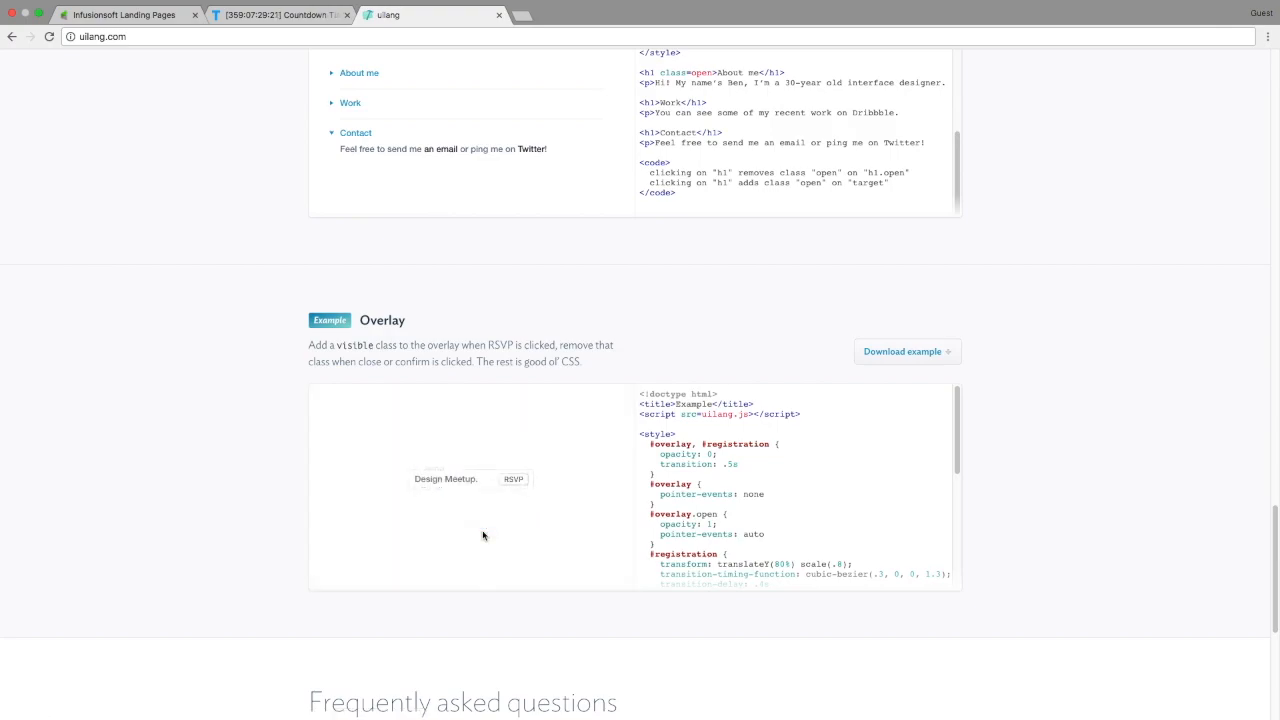
Return to the Infusionsoft template gallery and start a new landing page from scratch
scroll(483, 536, "down", 1)
scroll(483, 536, "down", 5)
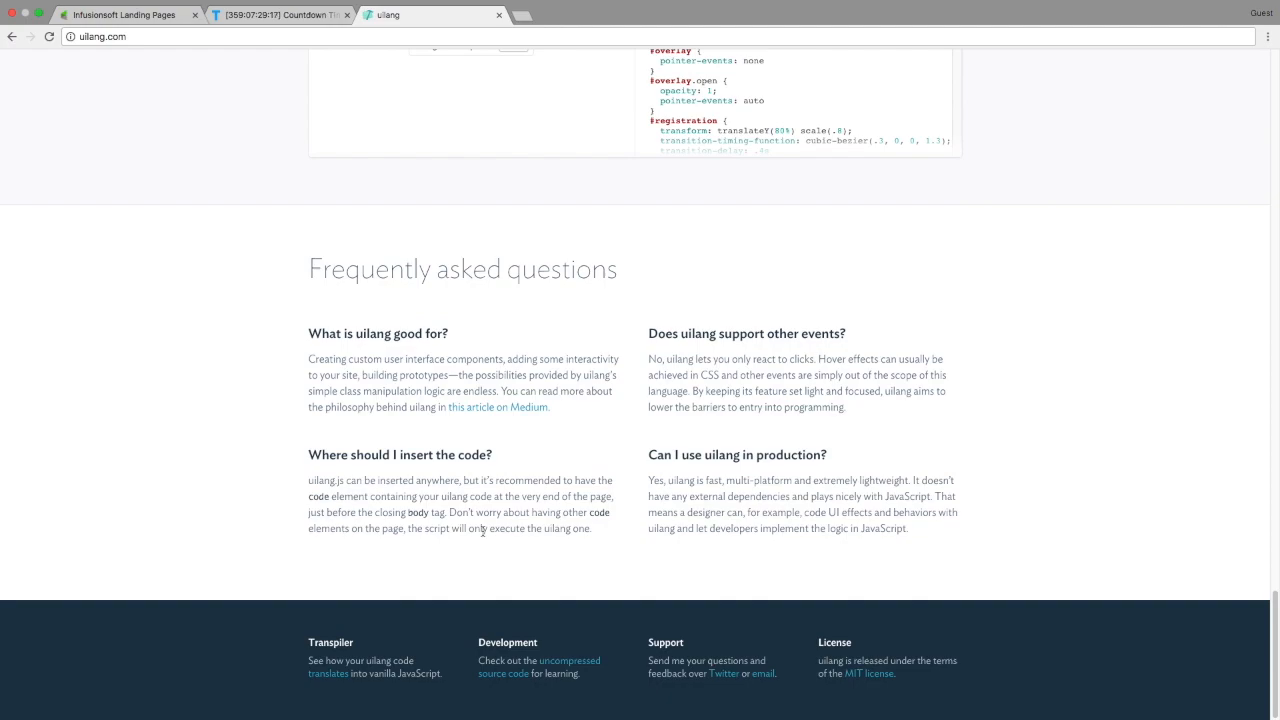
scroll(483, 531, "up", 3)
scroll(483, 535, "up", 5)
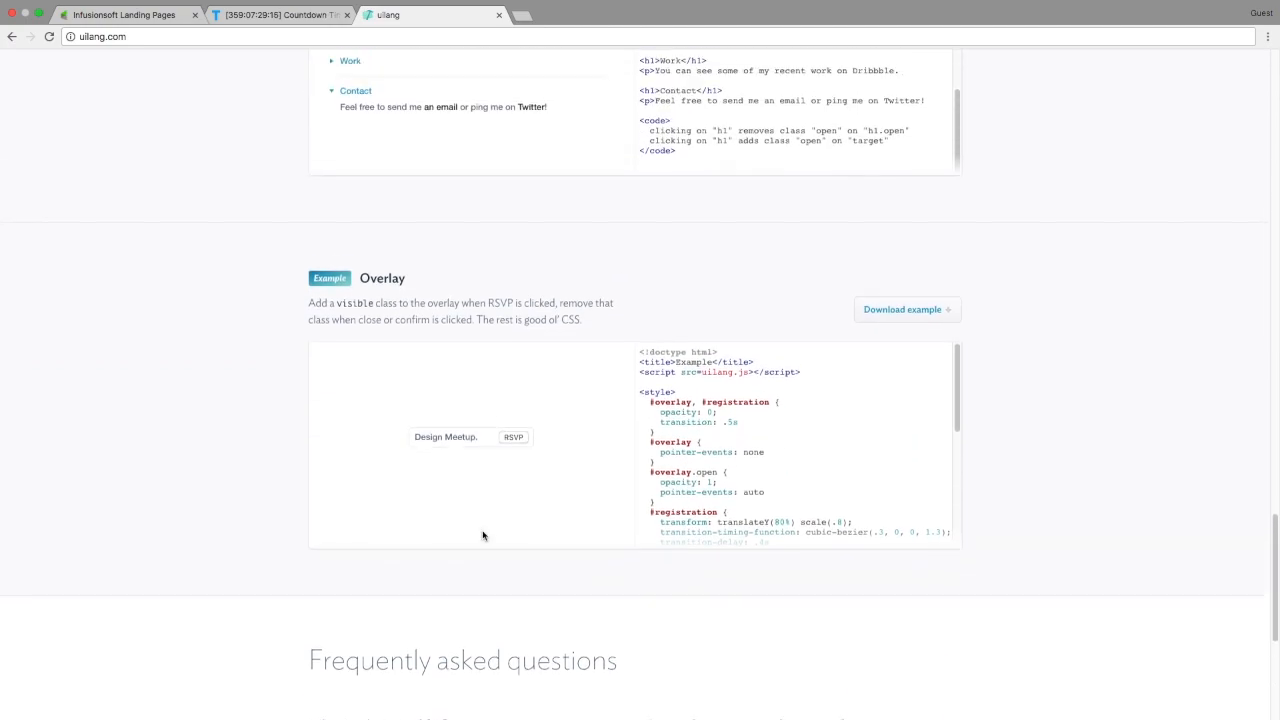
scroll(483, 535, "down", 1)
scroll(483, 535, "up", 5)
scroll(483, 535, "up", 8)
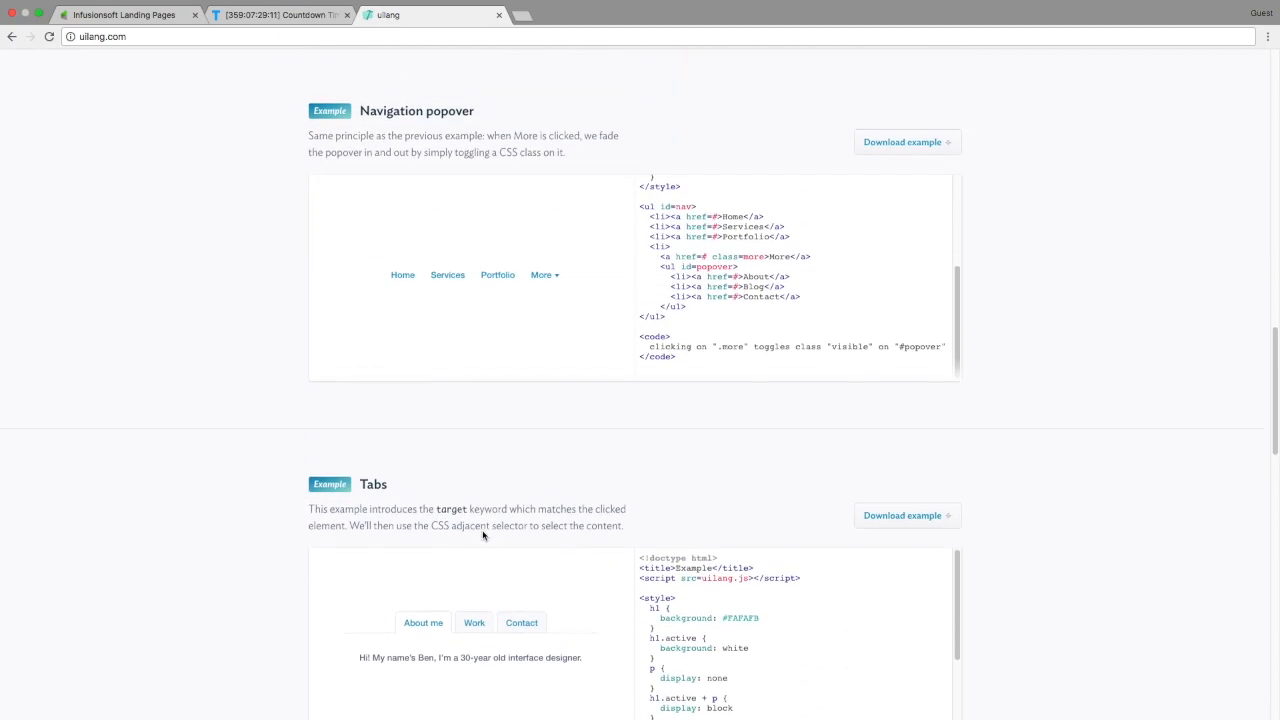
scroll(483, 535, "up", 8)
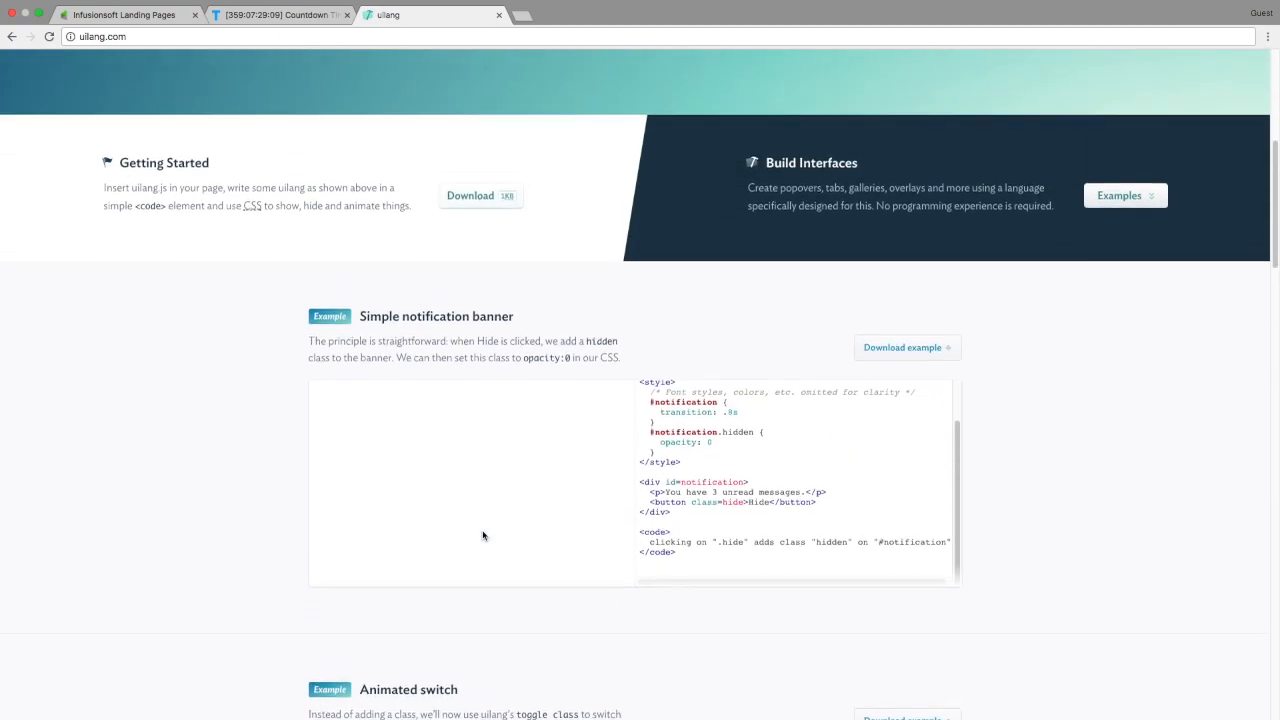
scroll(482, 535, "up", 1)
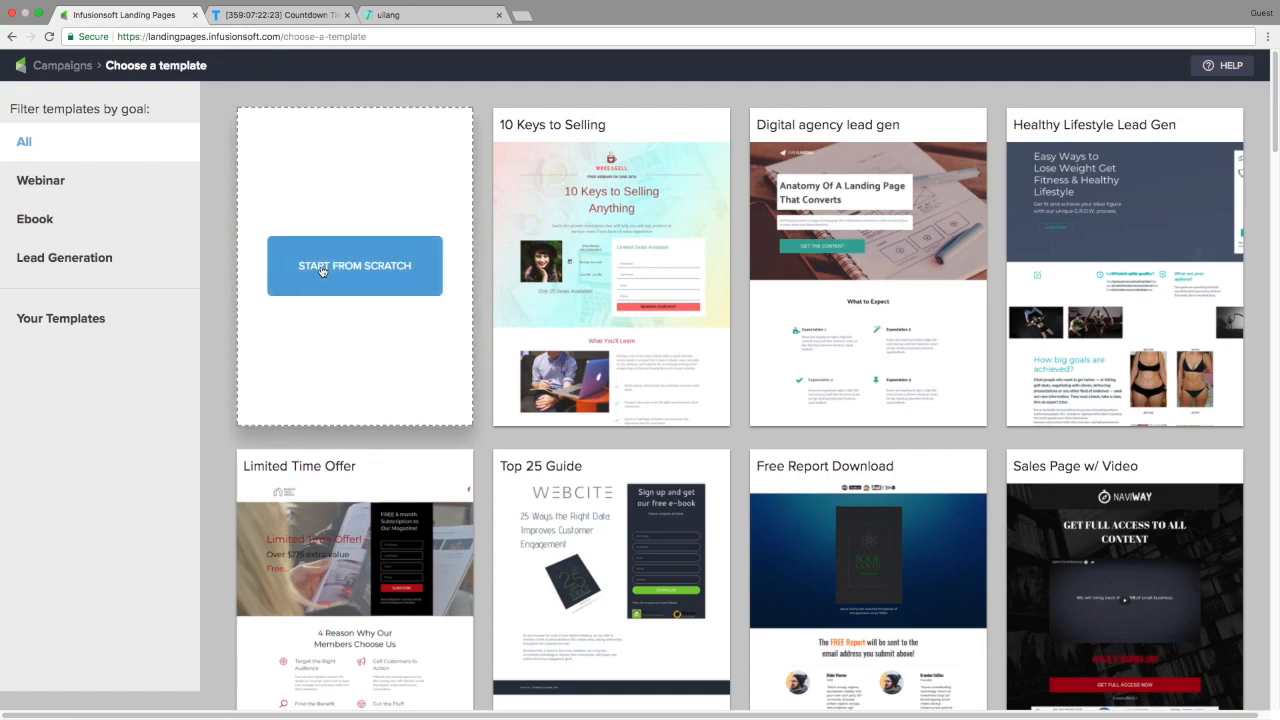
left_click(326, 269)
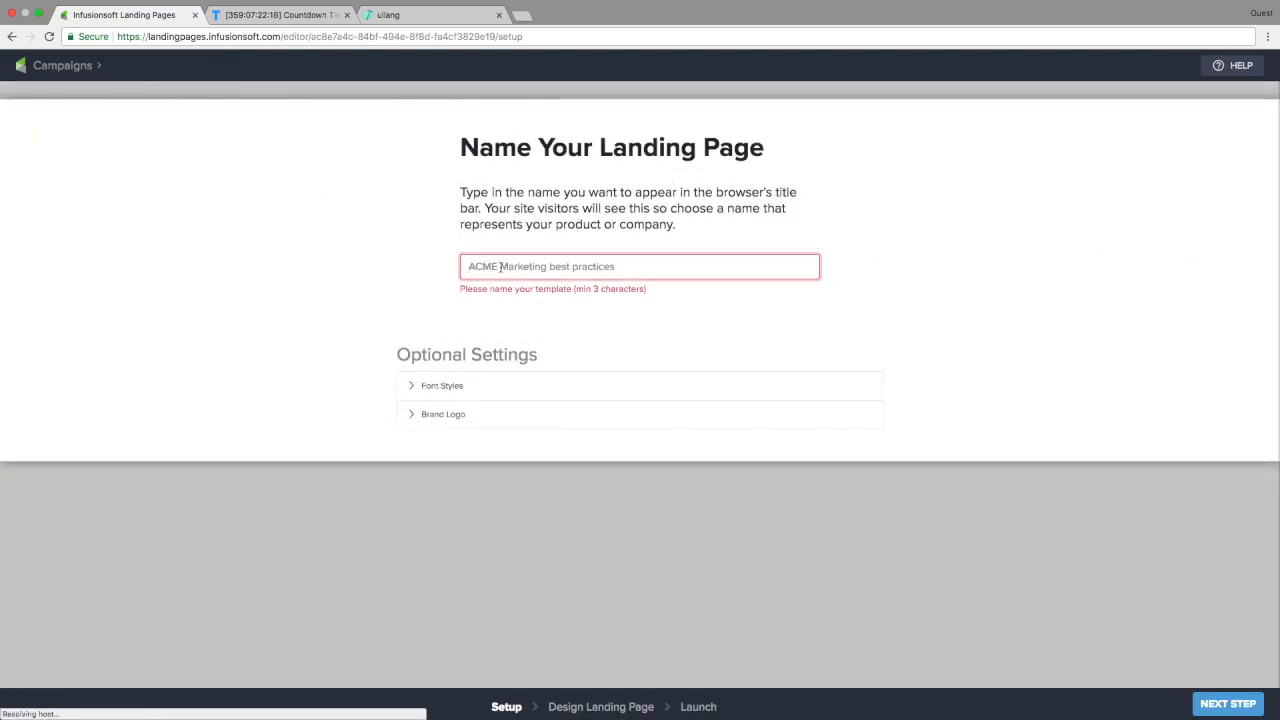
Name the landing page 'Free Chapter Giveaway ebook leadgen'
type("Free Chapter")
key("BackSpace")
key("BackSpace")
type("ter Giveaway ebook leadgen")
Set the title, subtitle and heading fonts to Playfair Display and choose the normal text font
left_click(424, 374)
left_click(629, 456)
scroll(615, 598, "down", 7)
left_click(615, 600)
left_click(629, 519)
left_click(618, 703)
left_click(629, 565)
scroll(617, 460, "down", 7)
left_click(618, 507)
left_click(629, 594)
scroll(602, 525, "down", 6)
left_click(444, 628)
Upload logo-07-light.png as the brand logo and continue to the design builder
left_click(635, 619)
left_click_drag(20, 438, 600, 537)
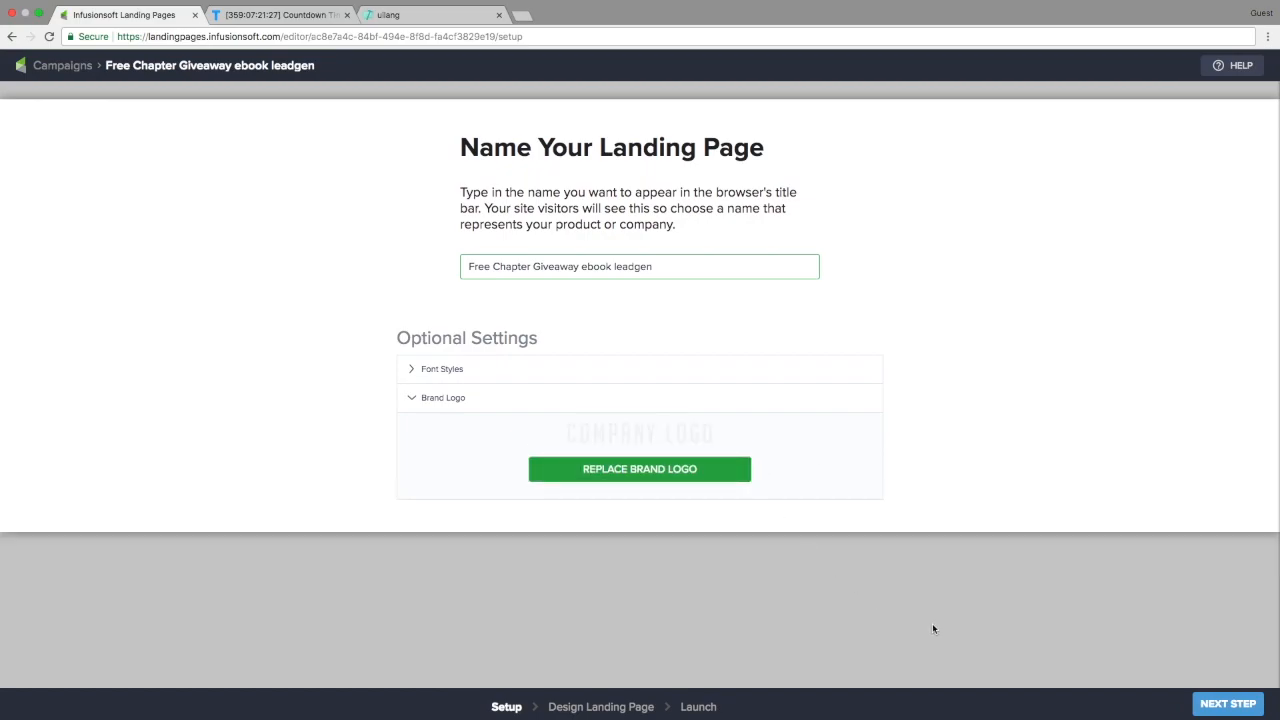
left_click(1227, 703)
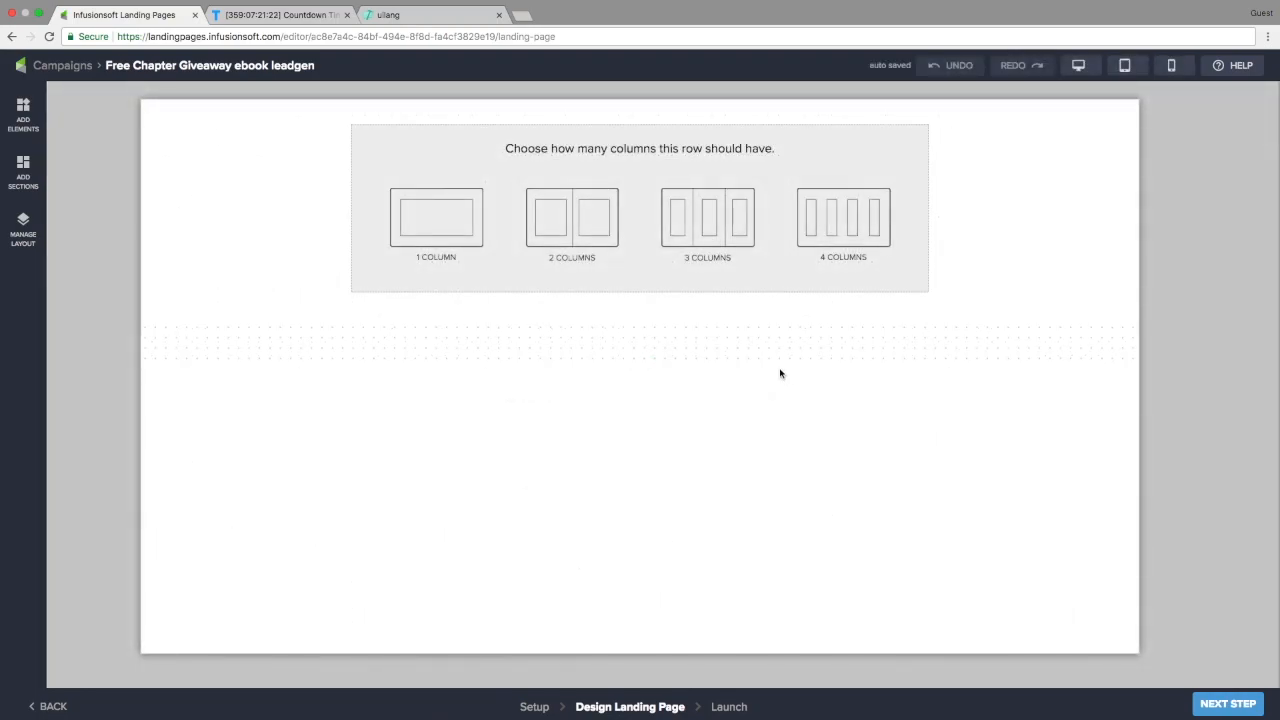
Add a 1 Column row and drop the Logo element into it
left_click(456, 231)
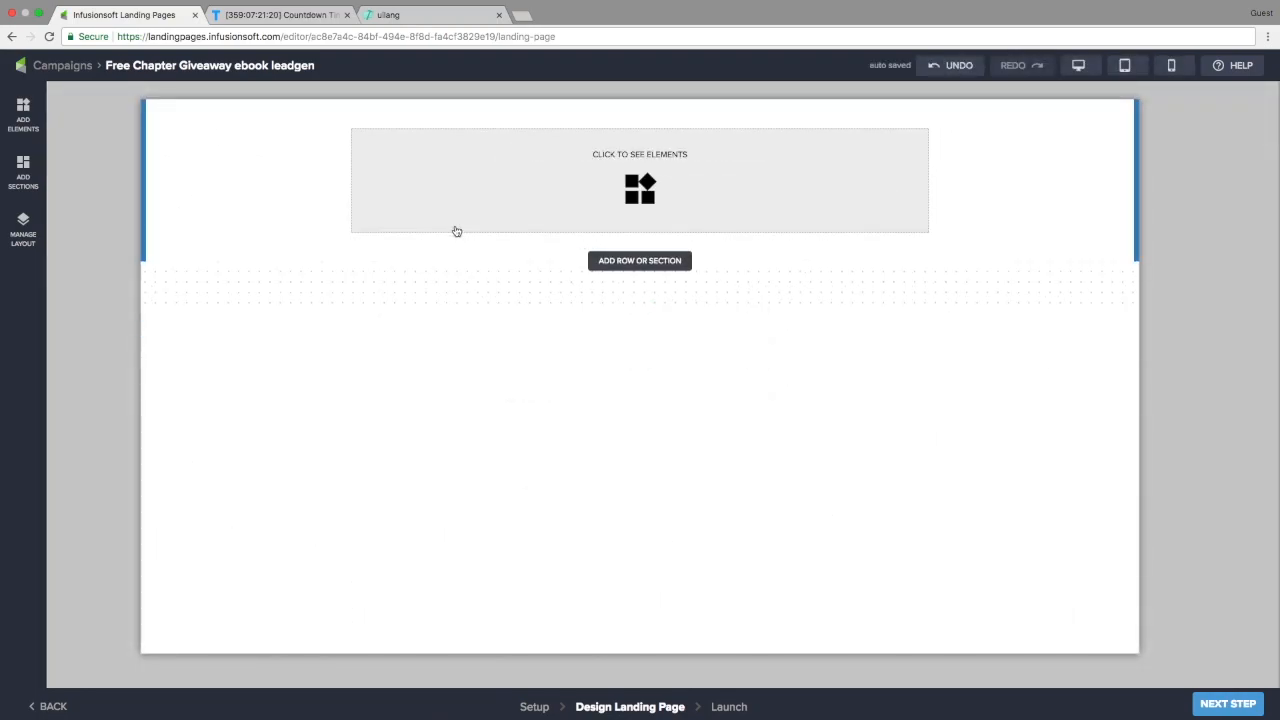
left_click(634, 196)
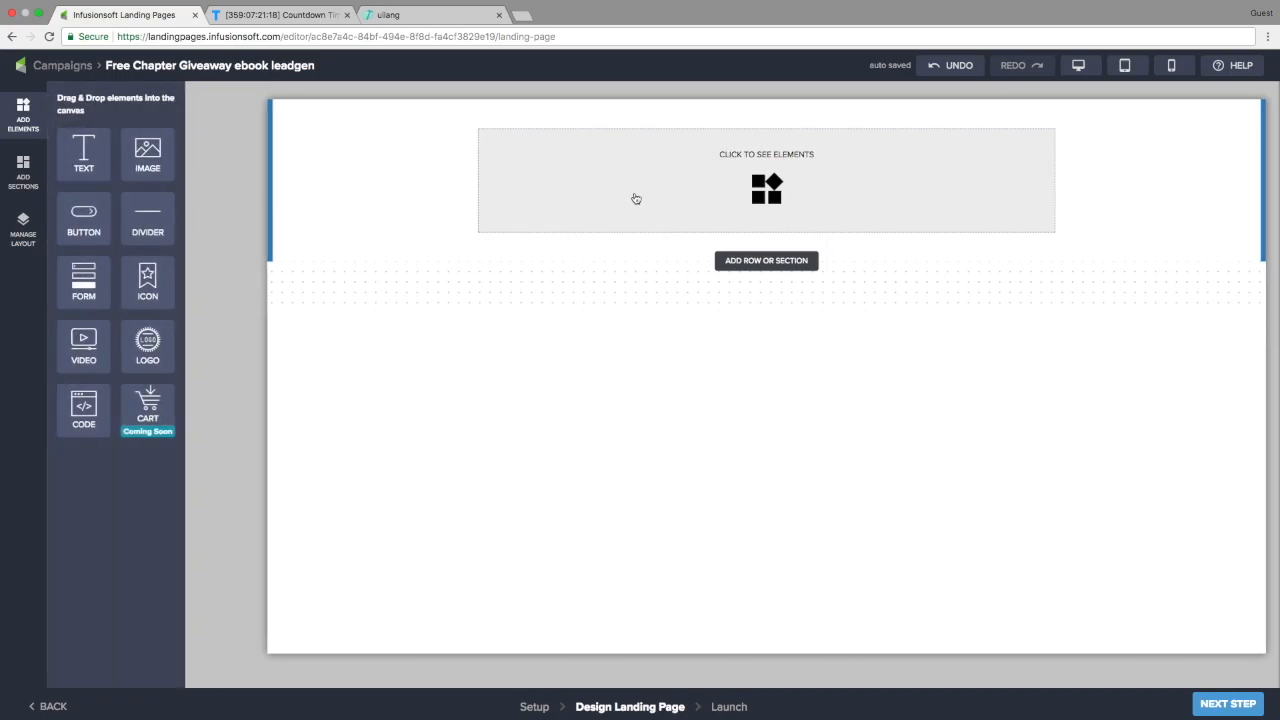
left_click_drag(148, 343, 656, 197)
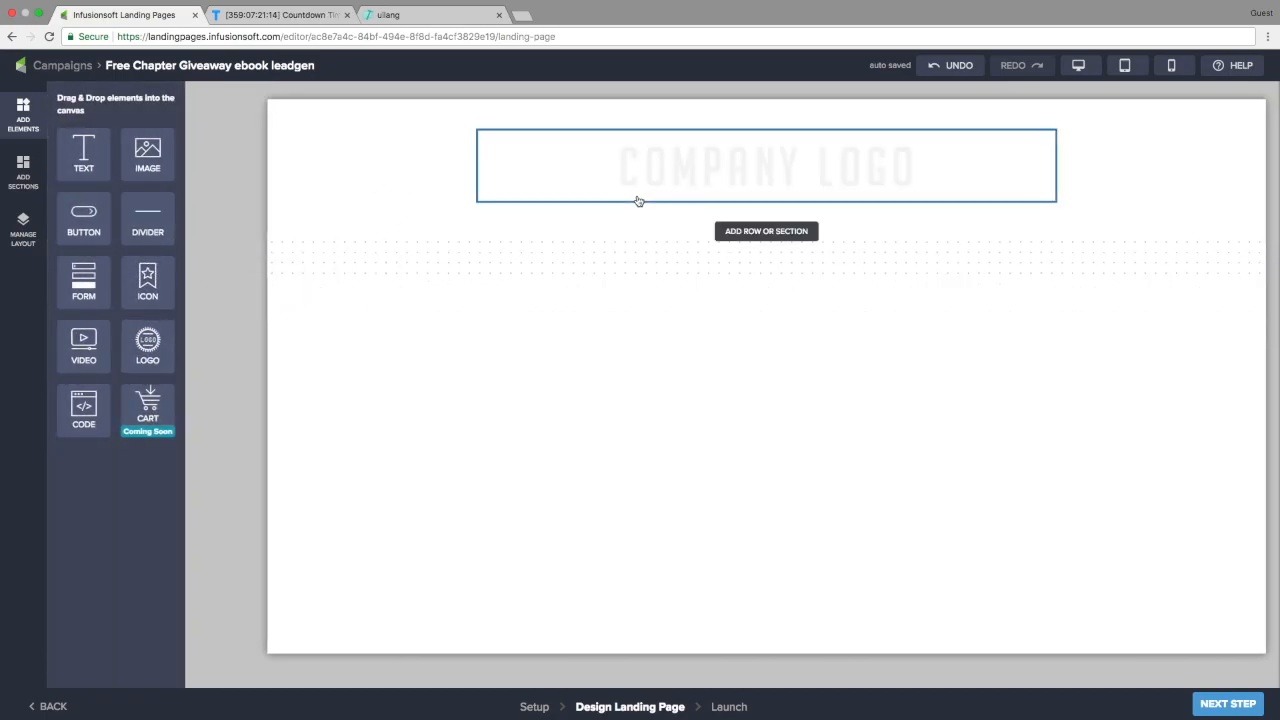
Narrow Column 1 to a resize of 3 and centre it on the page
left_click(23, 230)
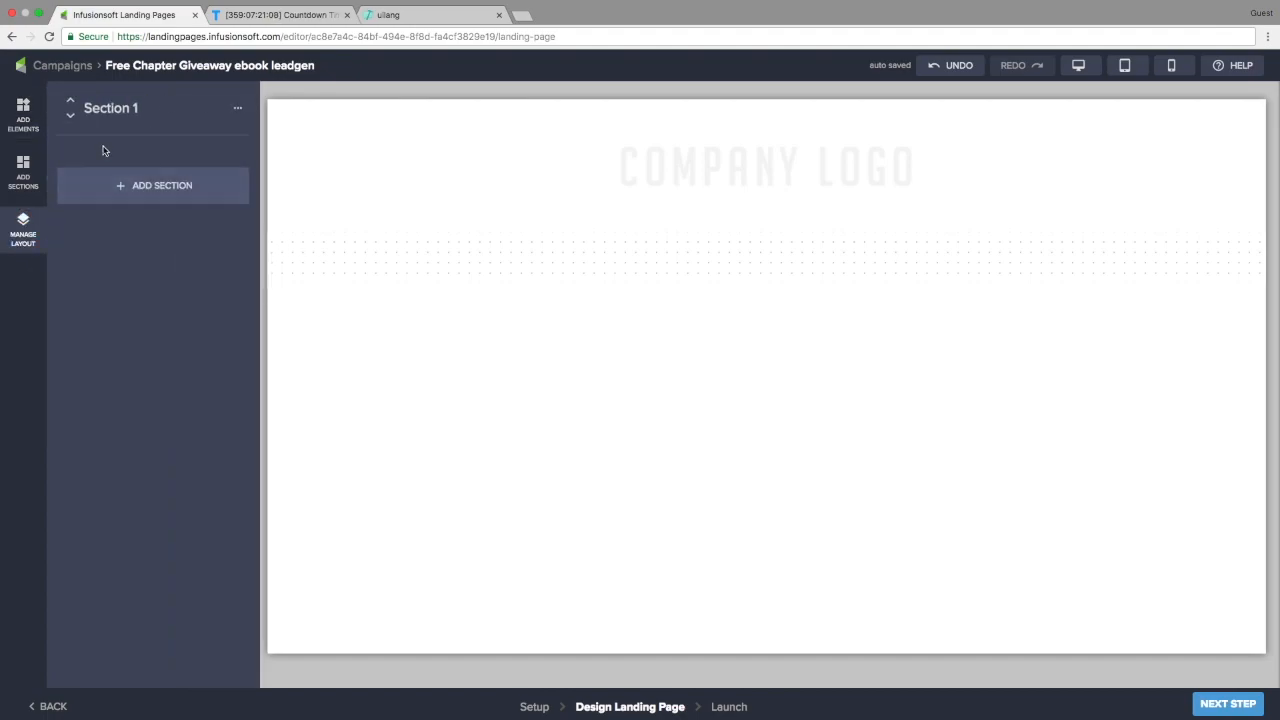
mouse_move(128, 115)
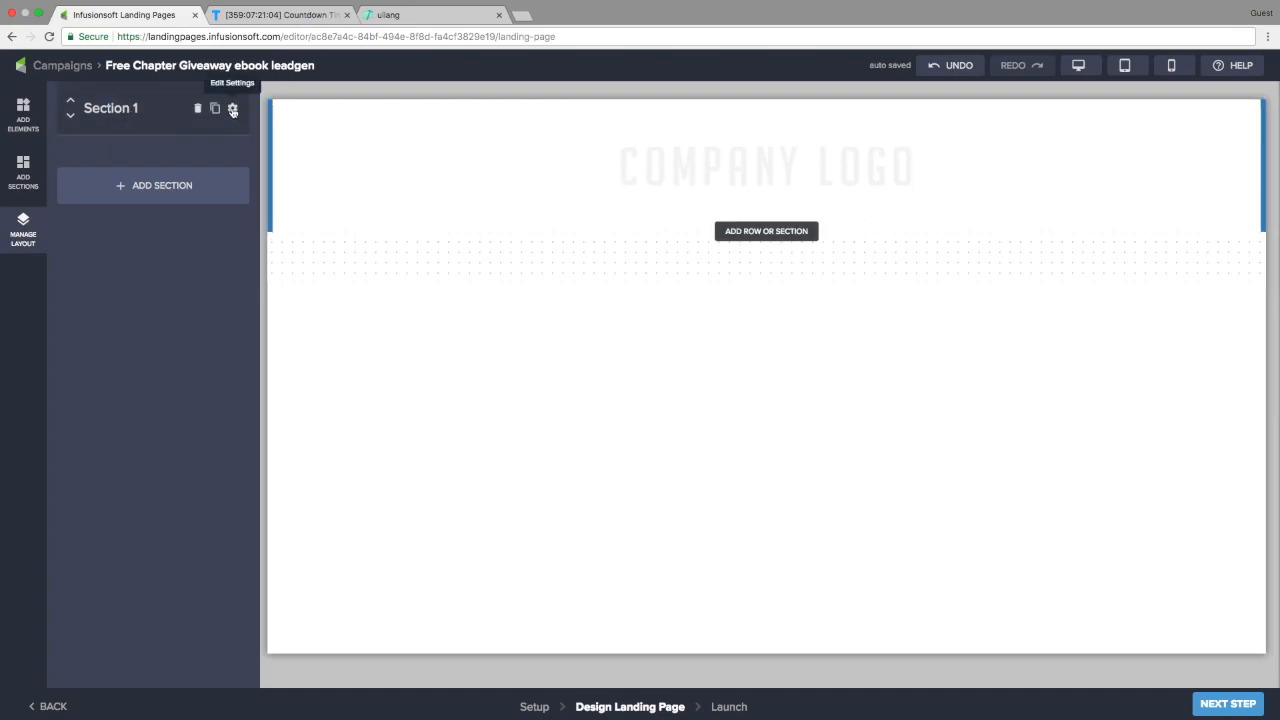
left_click(107, 118)
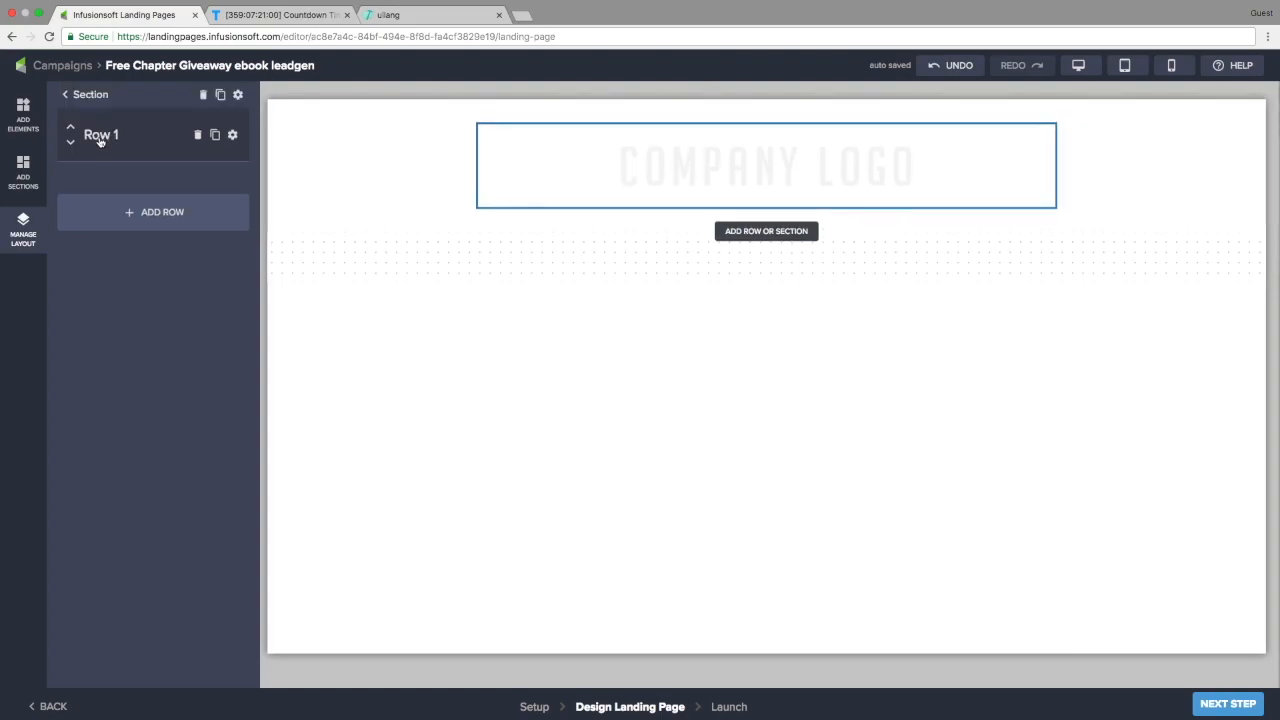
left_click(99, 140)
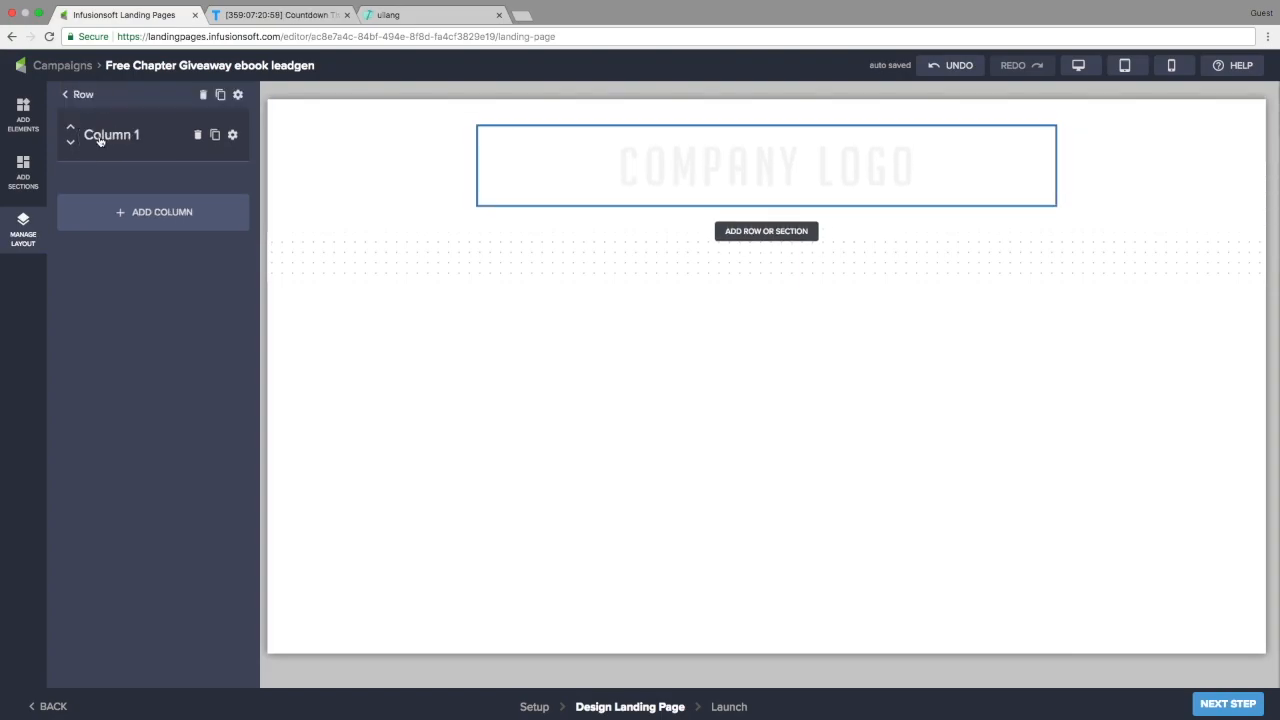
left_click(233, 134)
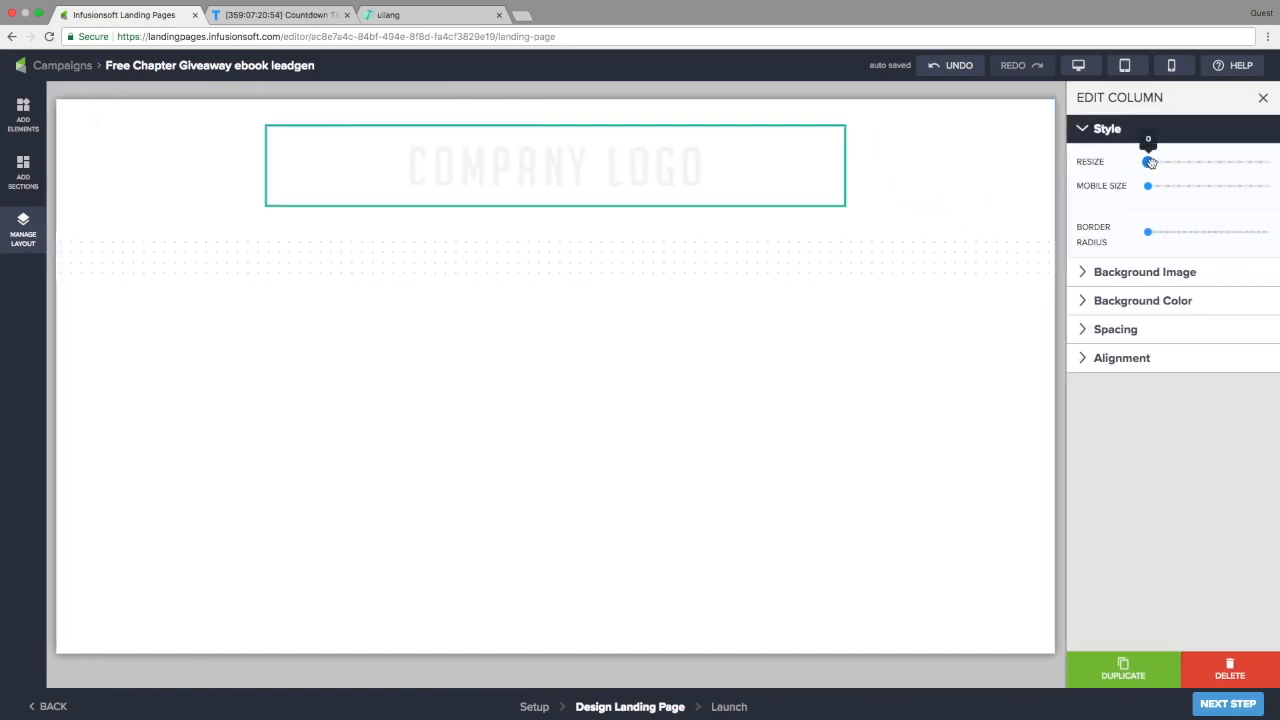
left_click_drag(1148, 161, 1188, 162)
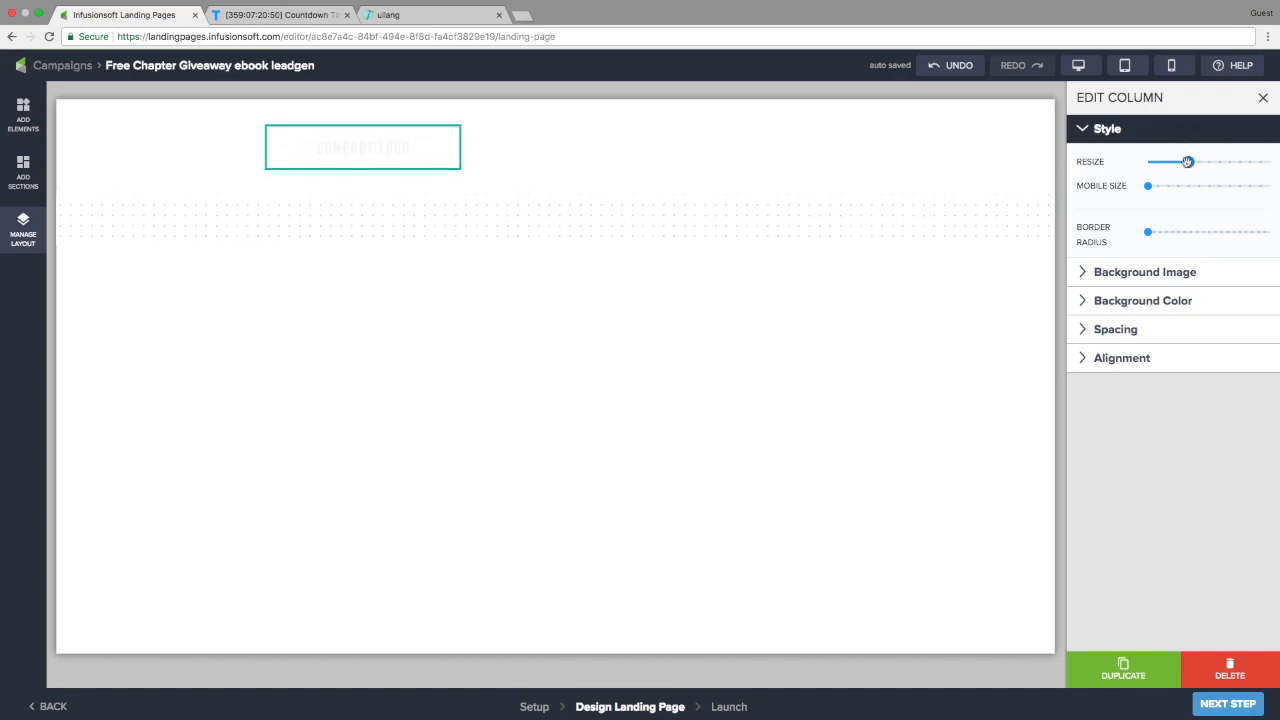
left_click(1143, 358)
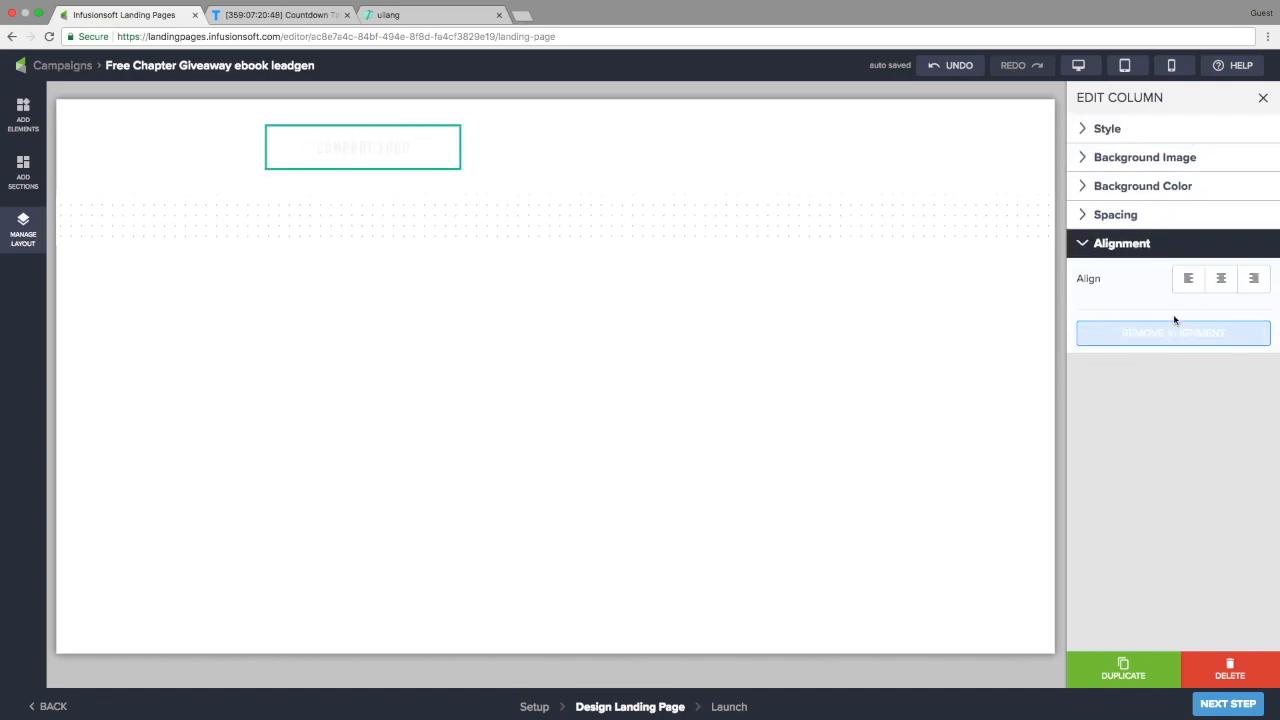
left_click(1223, 281)
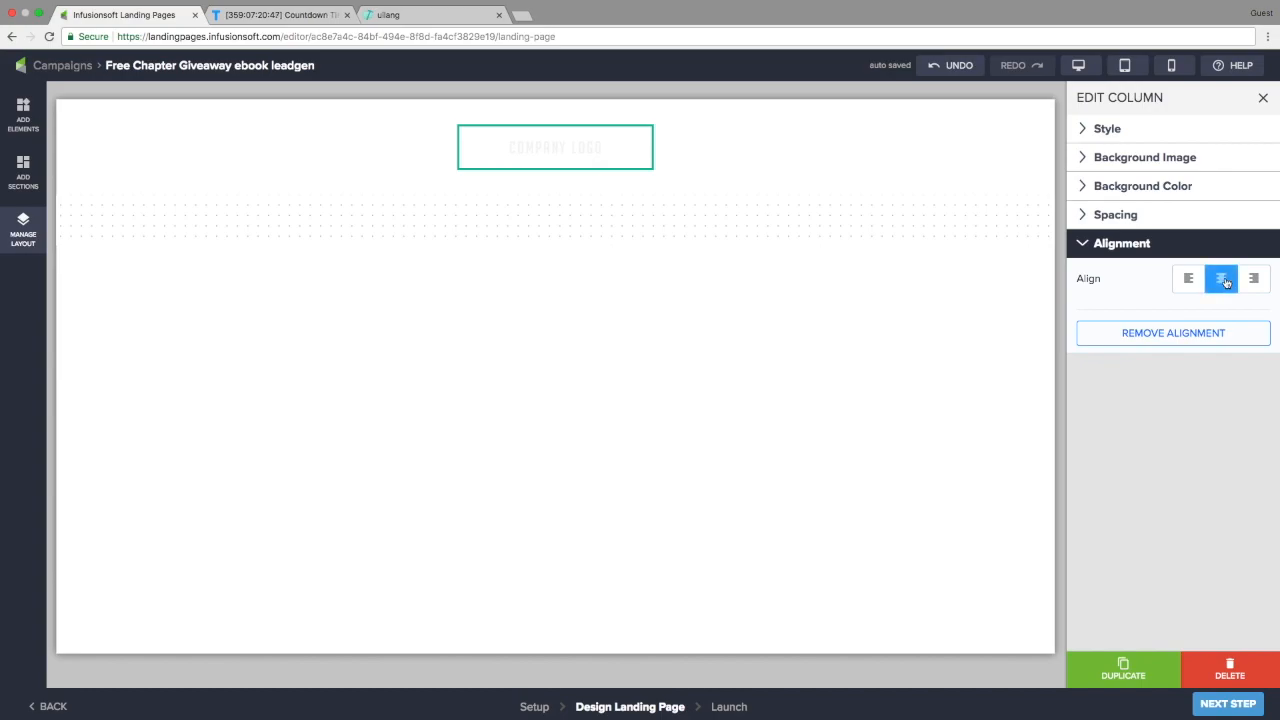
Resize the logo to 100 and make its column slightly narrower
left_click(586, 151)
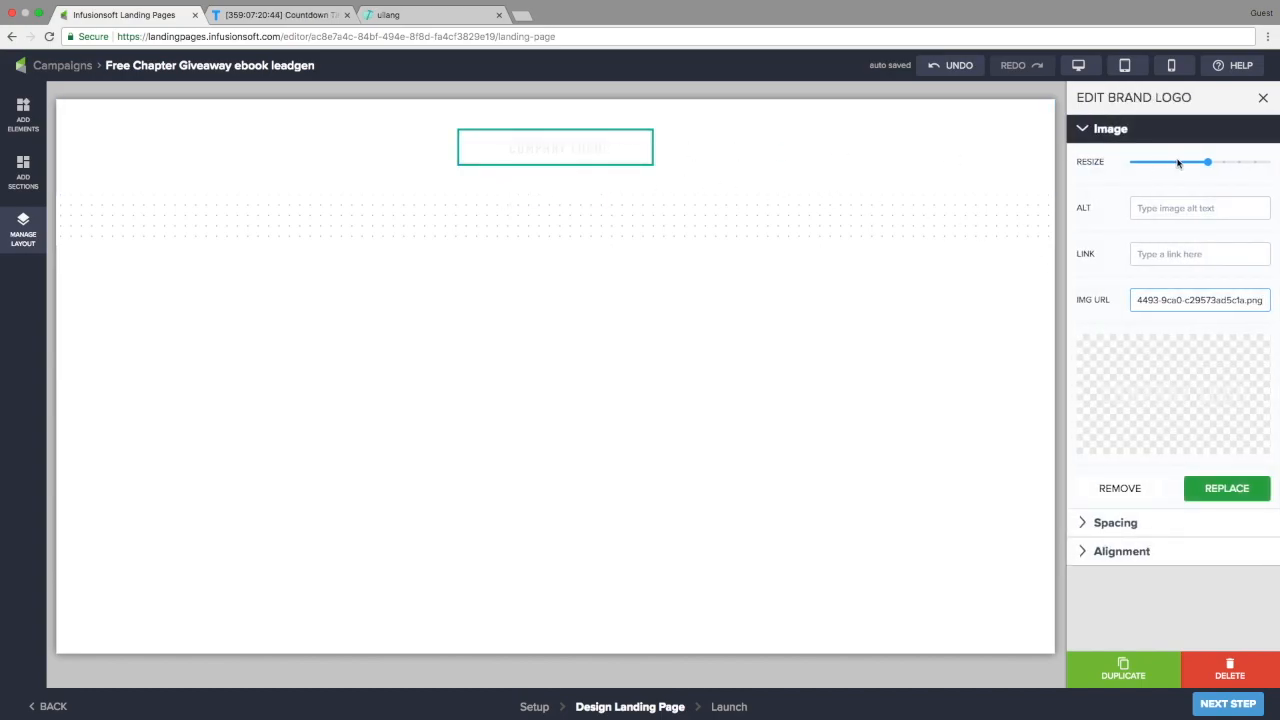
left_click_drag(1210, 166, 1272, 167)
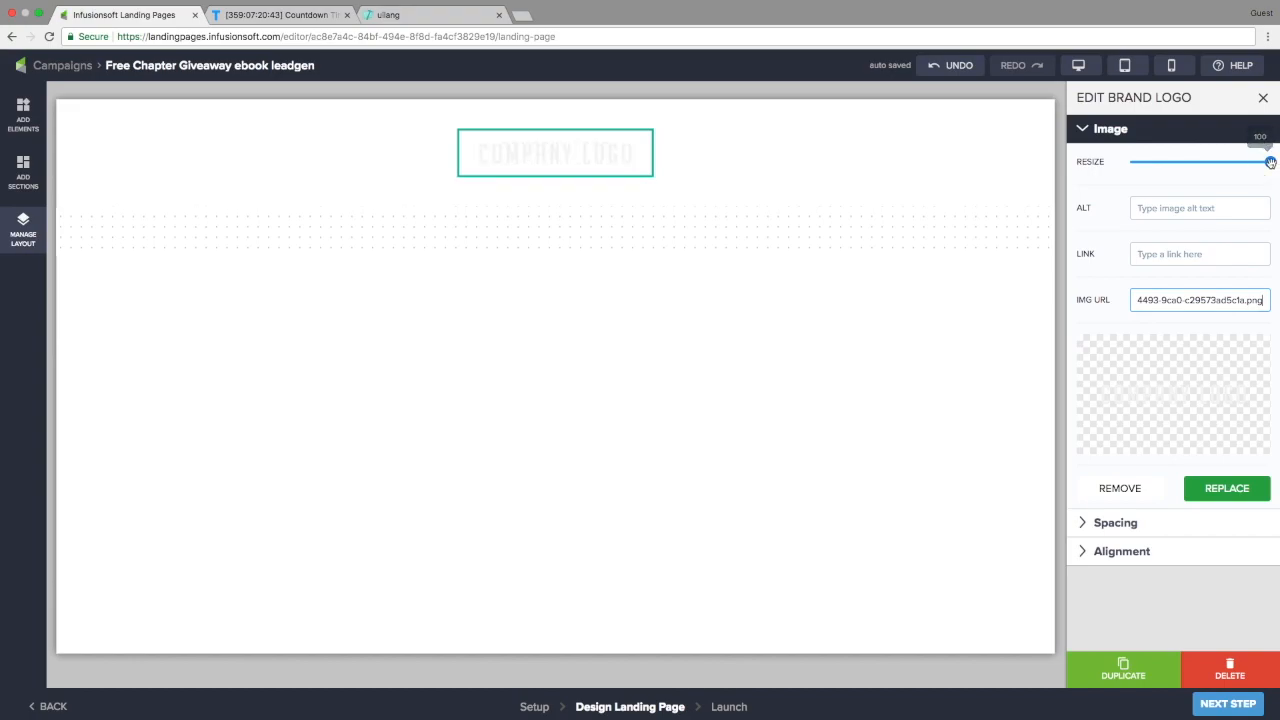
left_click(11, 240)
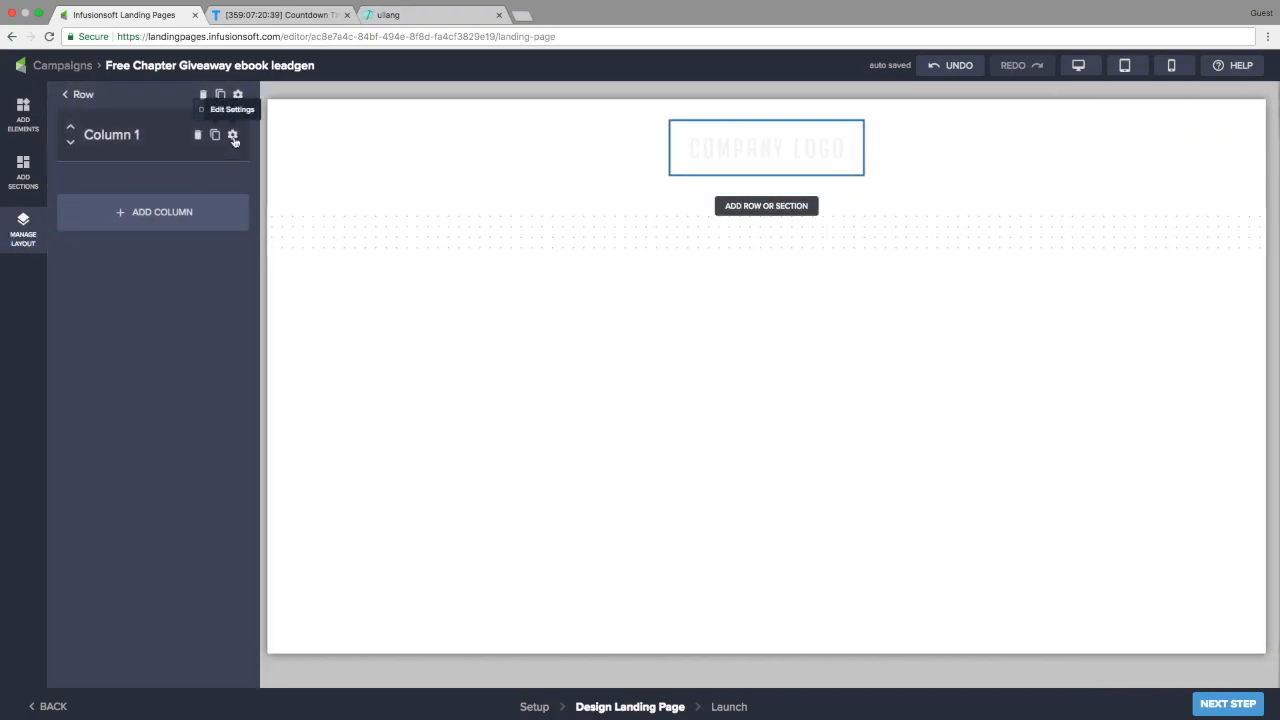
left_click(233, 136)
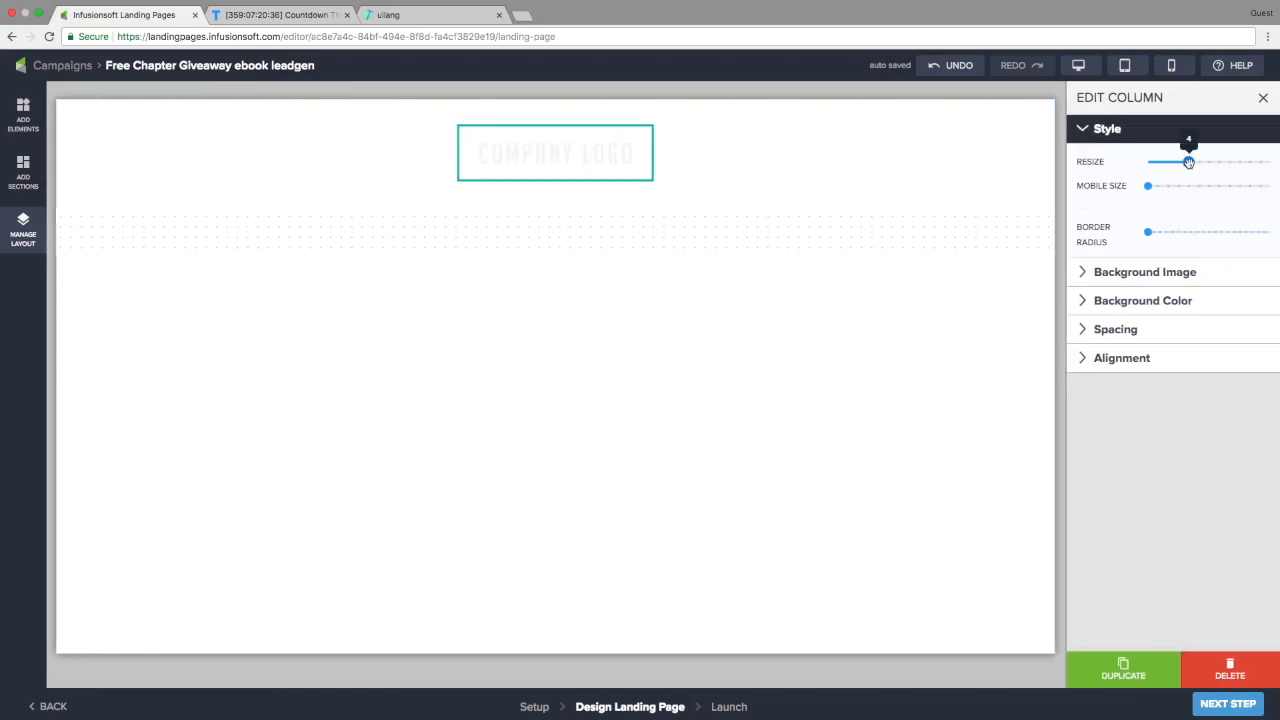
left_click_drag(1190, 166, 1182, 167)
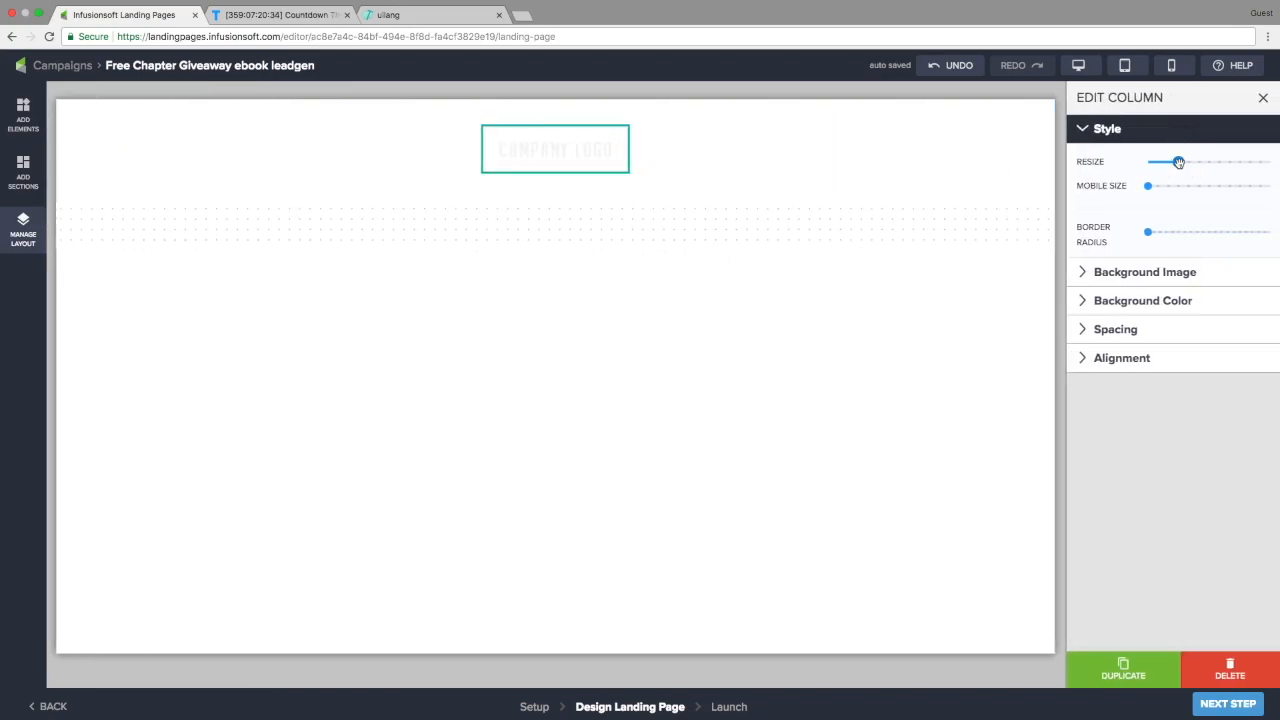
left_click(776, 127)
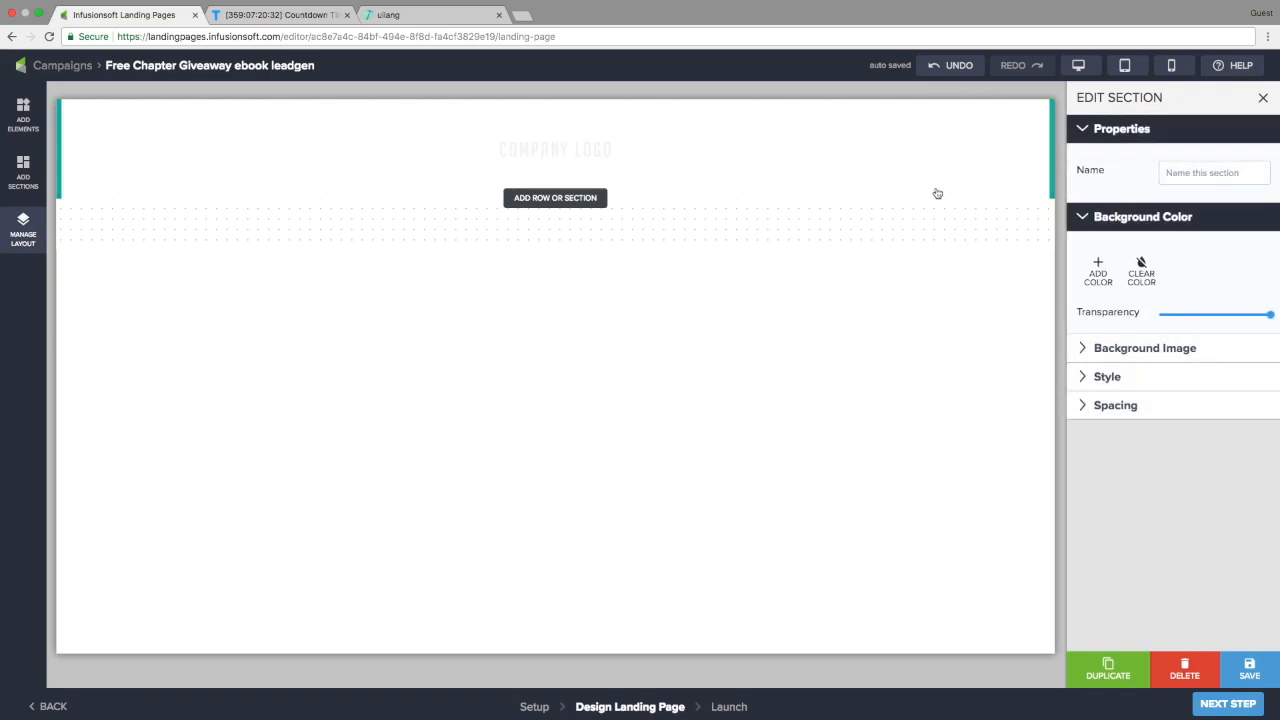
Give the header section a green background colour and MD vertical padding
left_click(1104, 276)
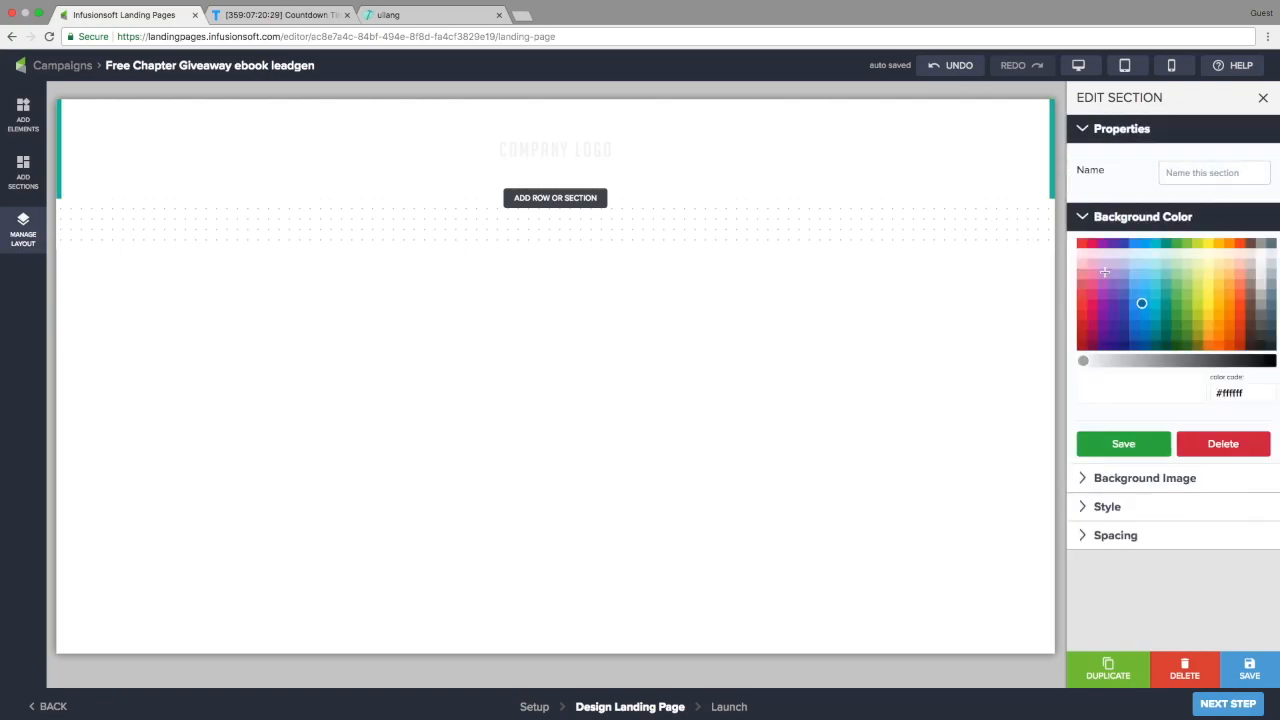
left_click(1180, 296)
left_click(1147, 445)
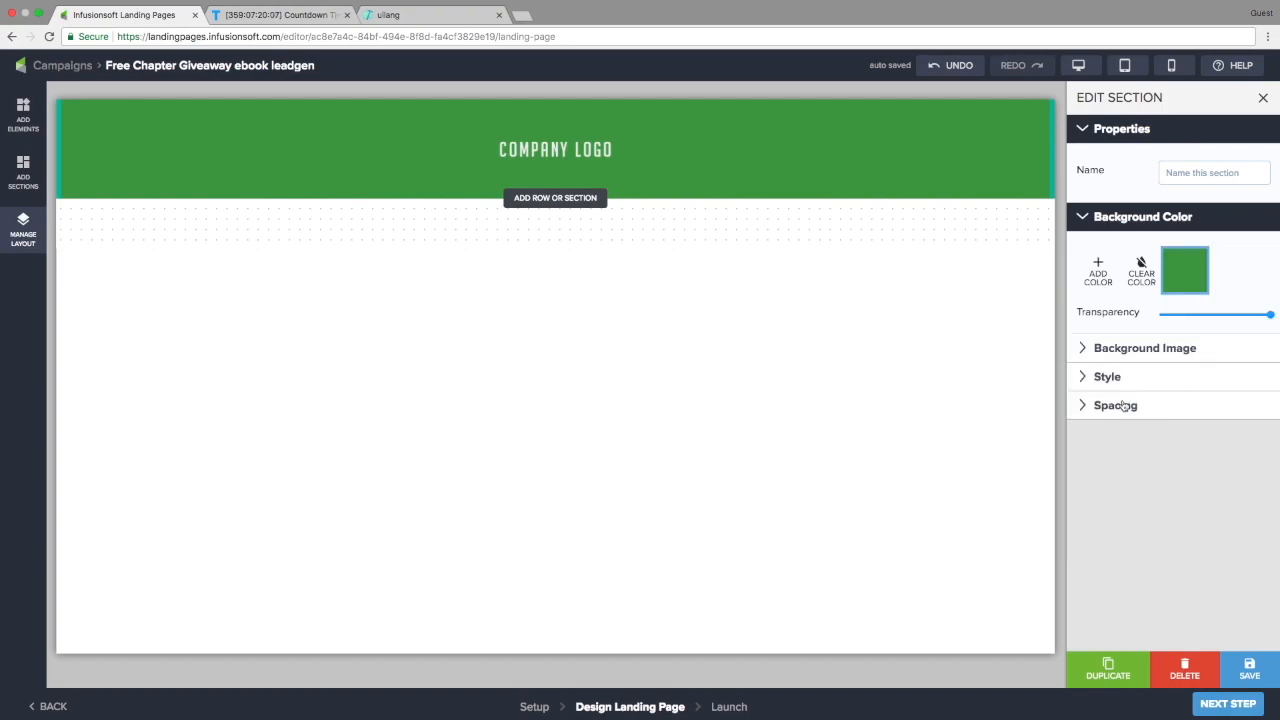
left_click(1116, 405)
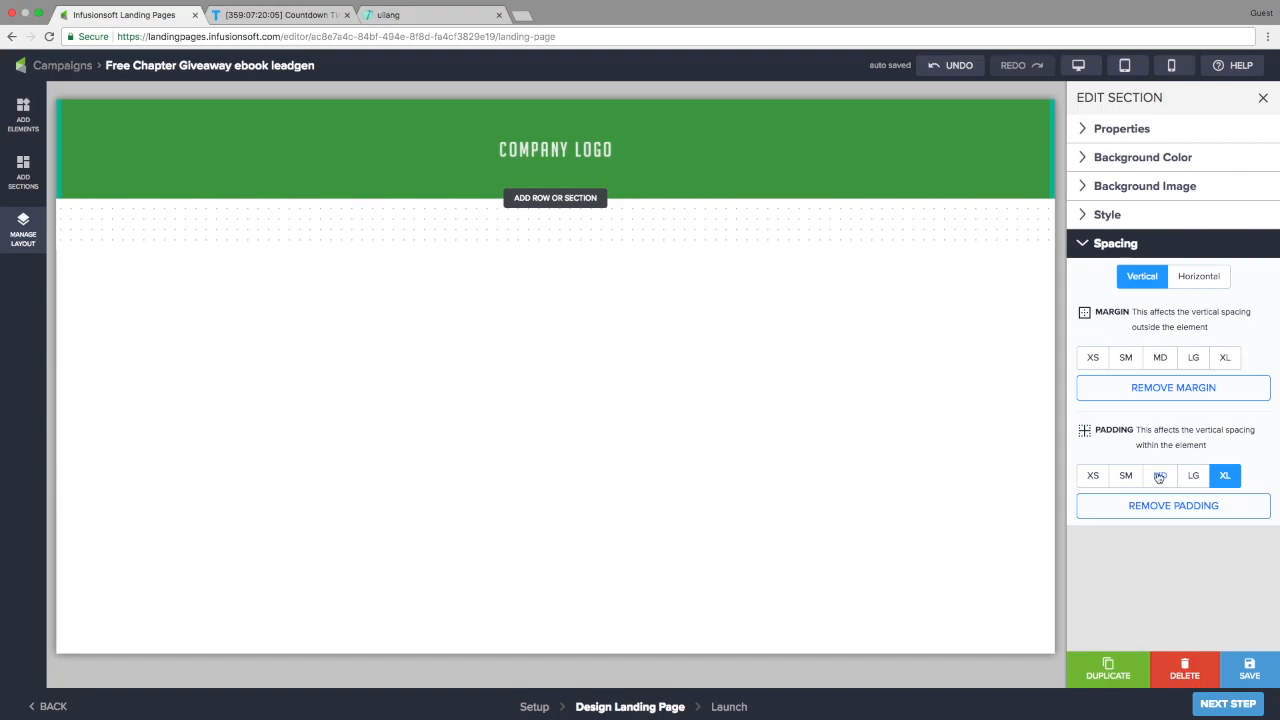
left_click(1159, 476)
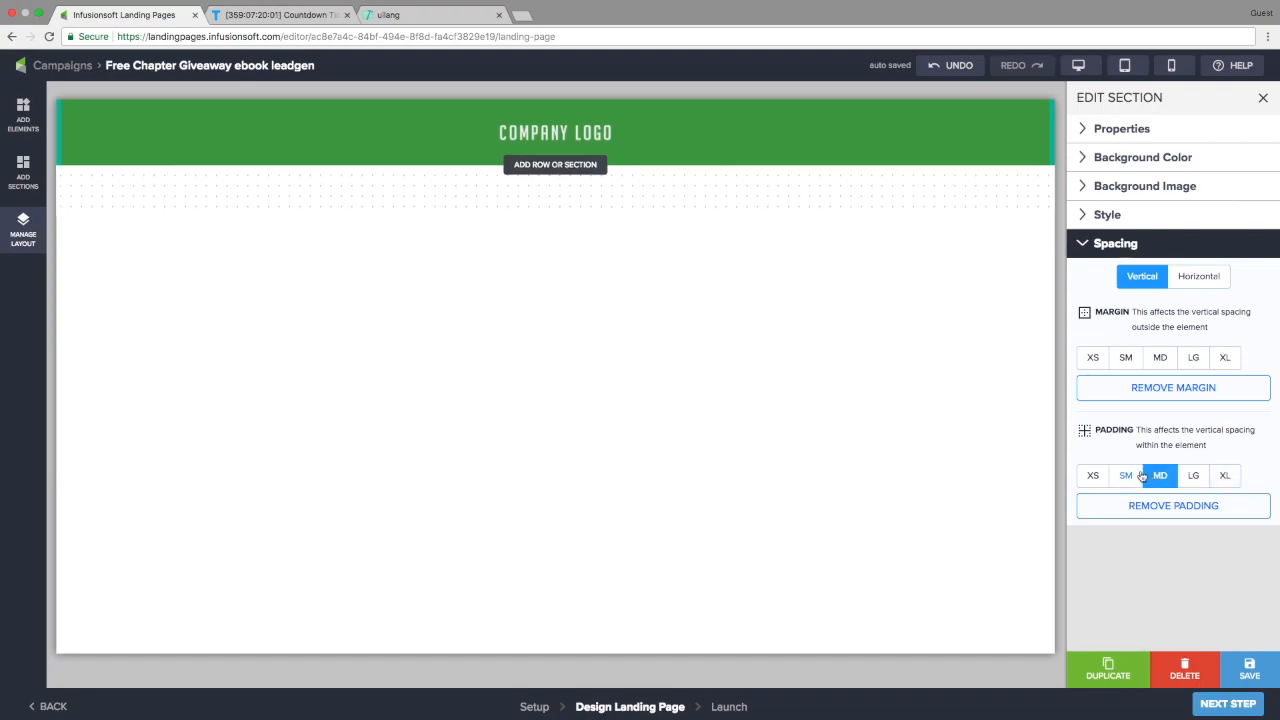
left_click(560, 164)
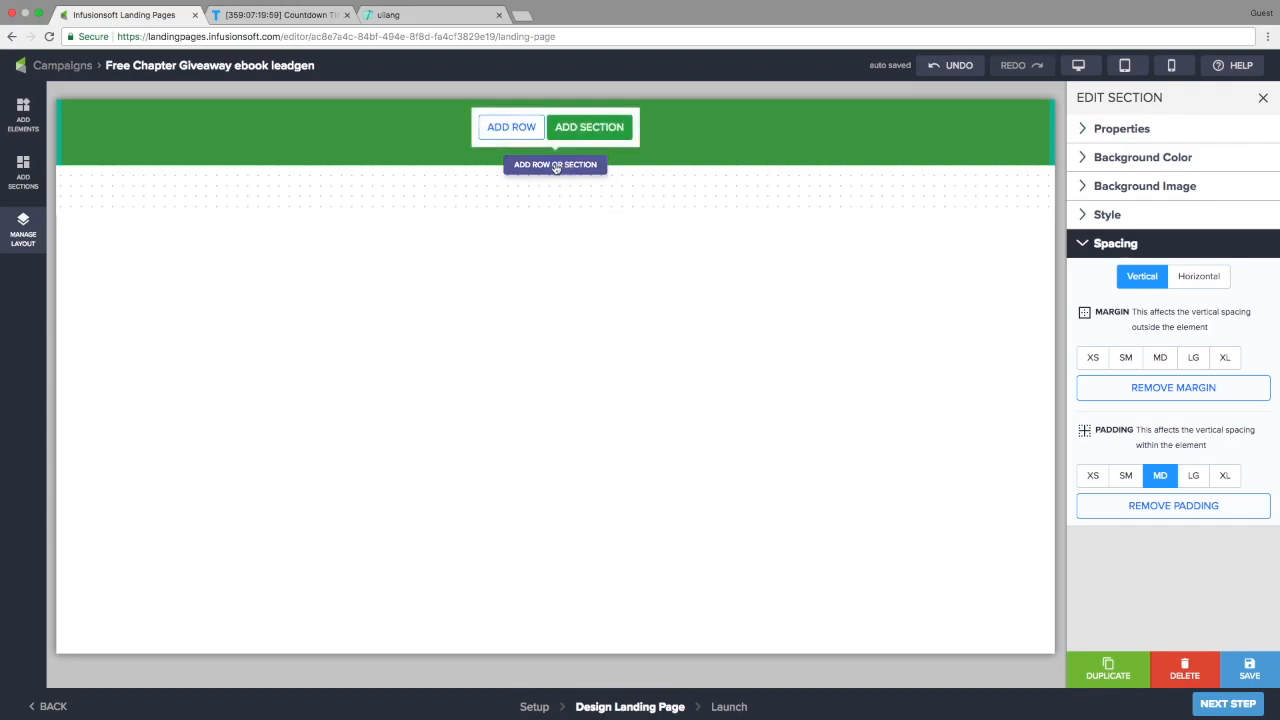
Add a new section and browse prebuilt hero templates such as Hero ebook leadgen
left_click(587, 129)
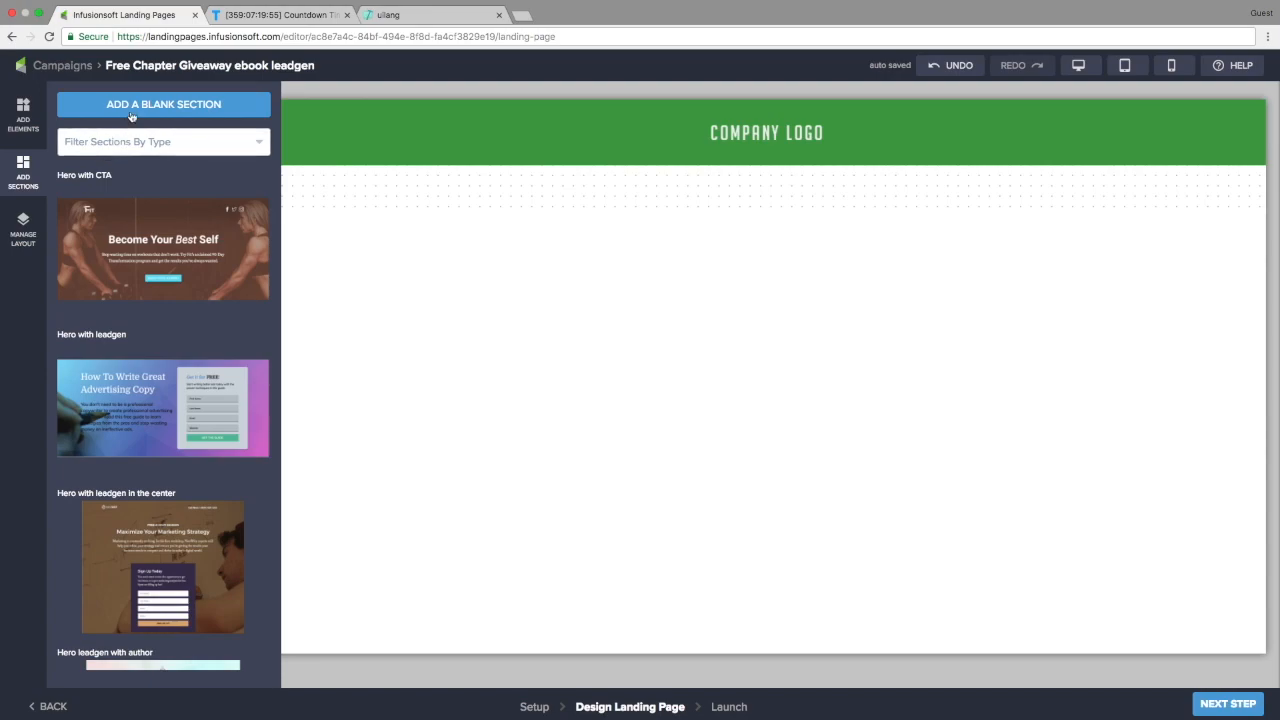
scroll(125, 447, "down", 3)
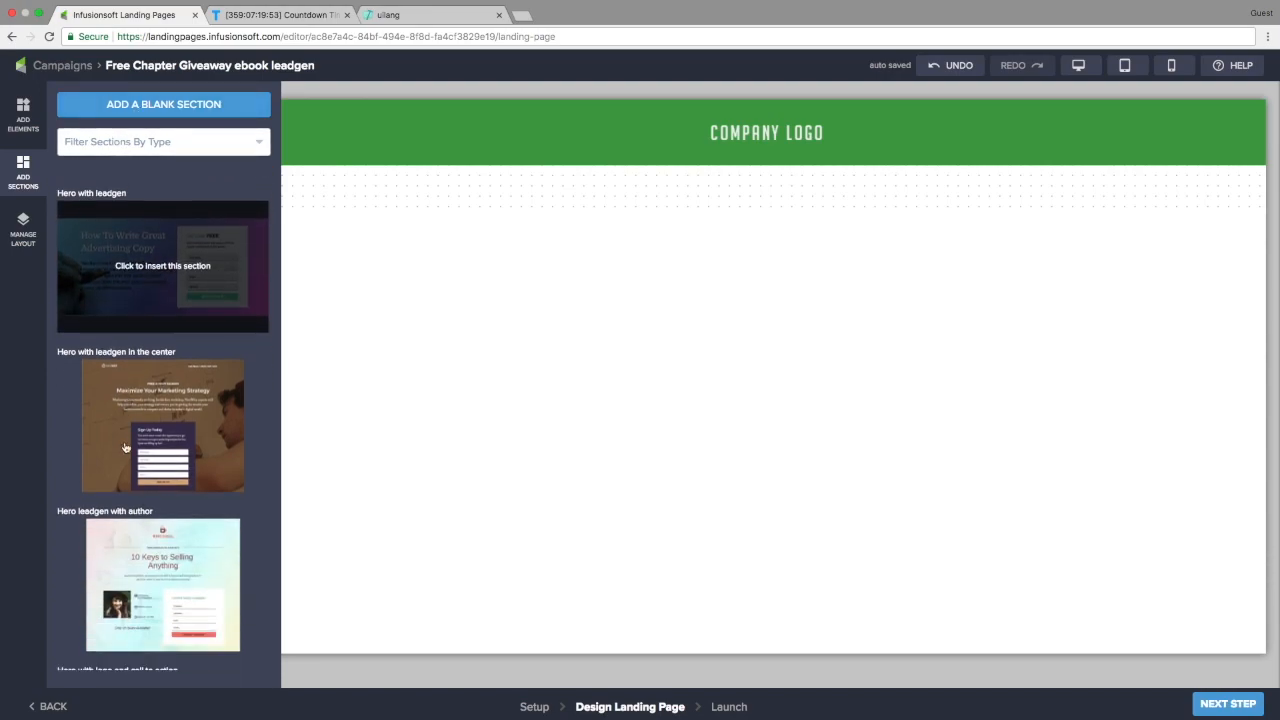
scroll(125, 447, "up", 2)
scroll(125, 447, "up", 1)
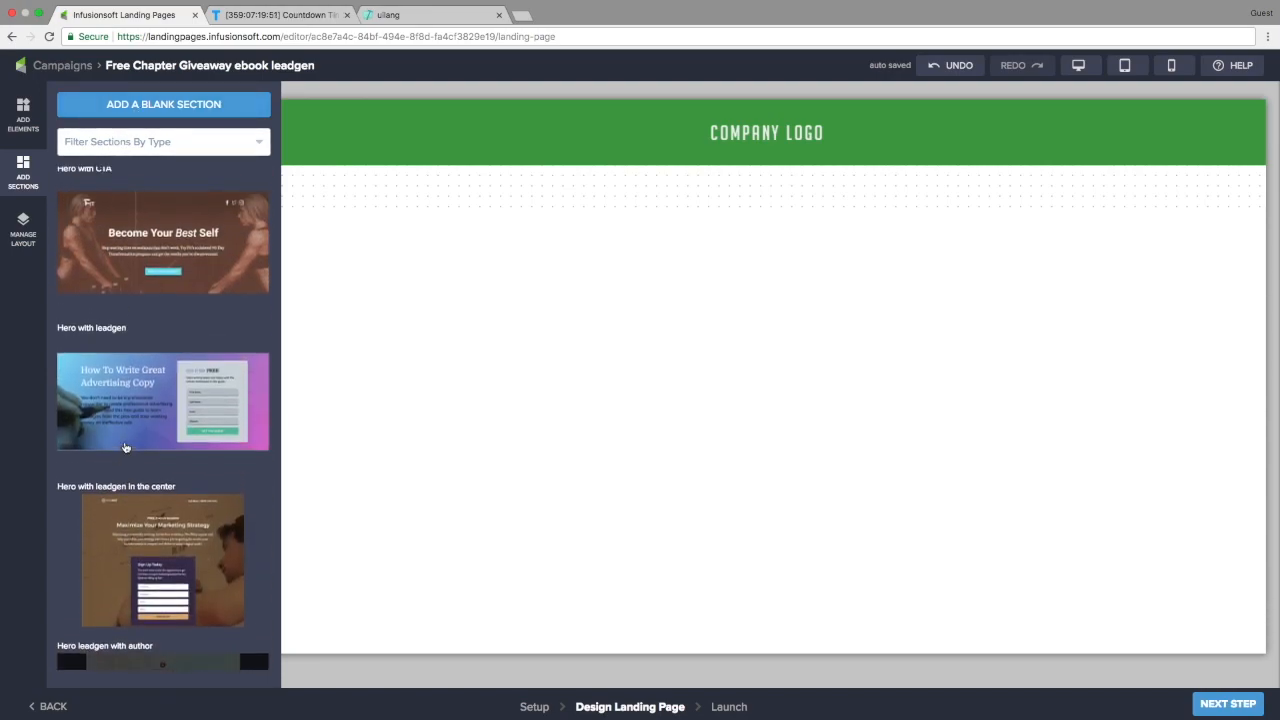
scroll(125, 447, "down", 6)
scroll(125, 447, "down", 3)
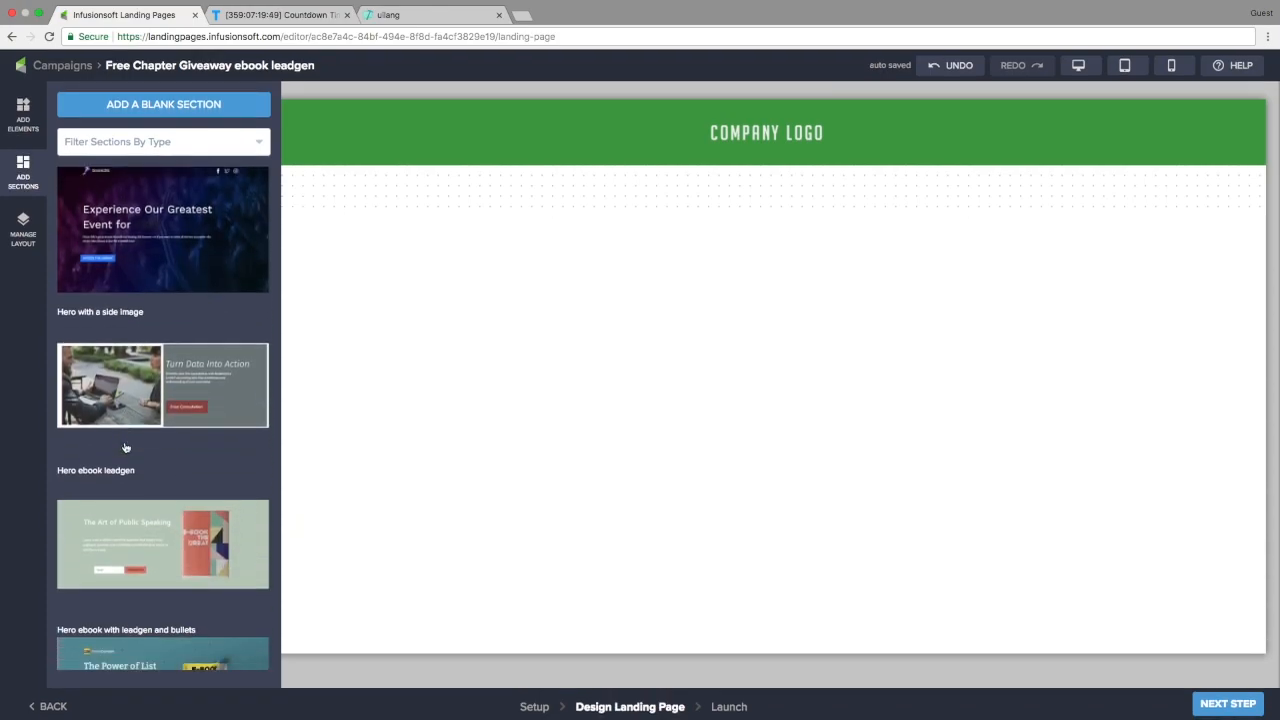
scroll(160, 505, "down", 1)
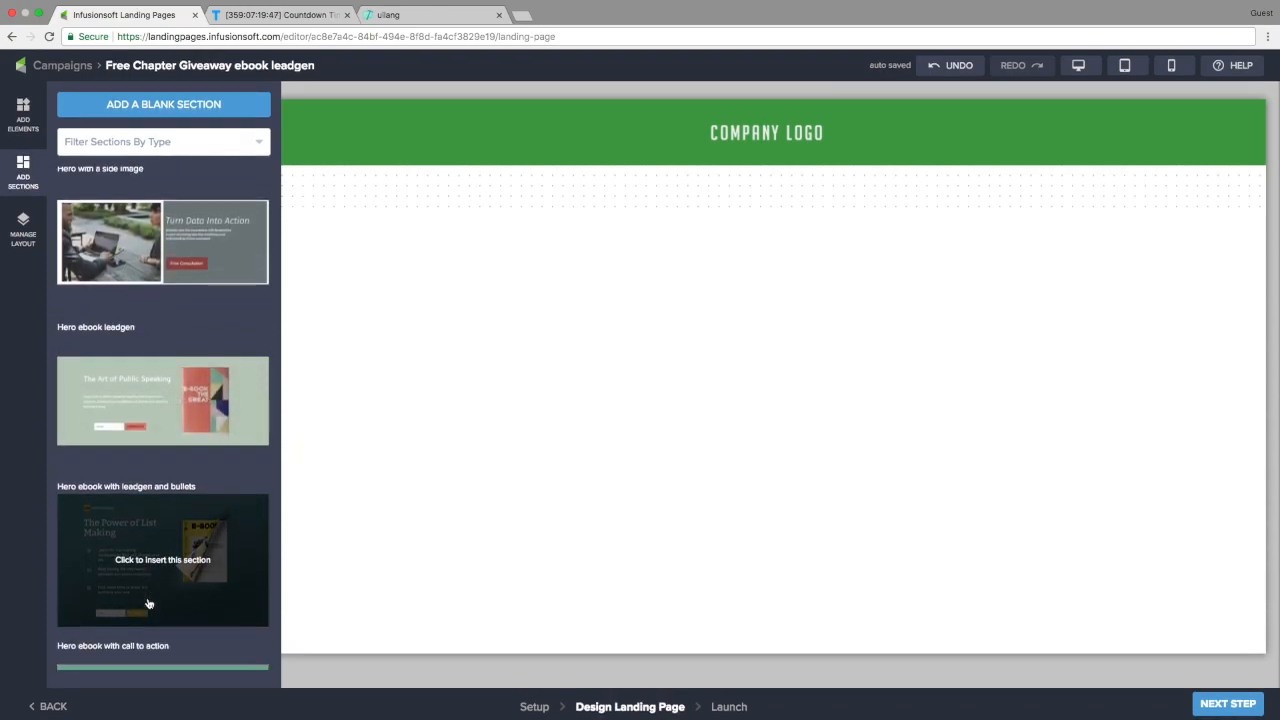
scroll(148, 604, "up", 3)
scroll(148, 604, "up", 2)
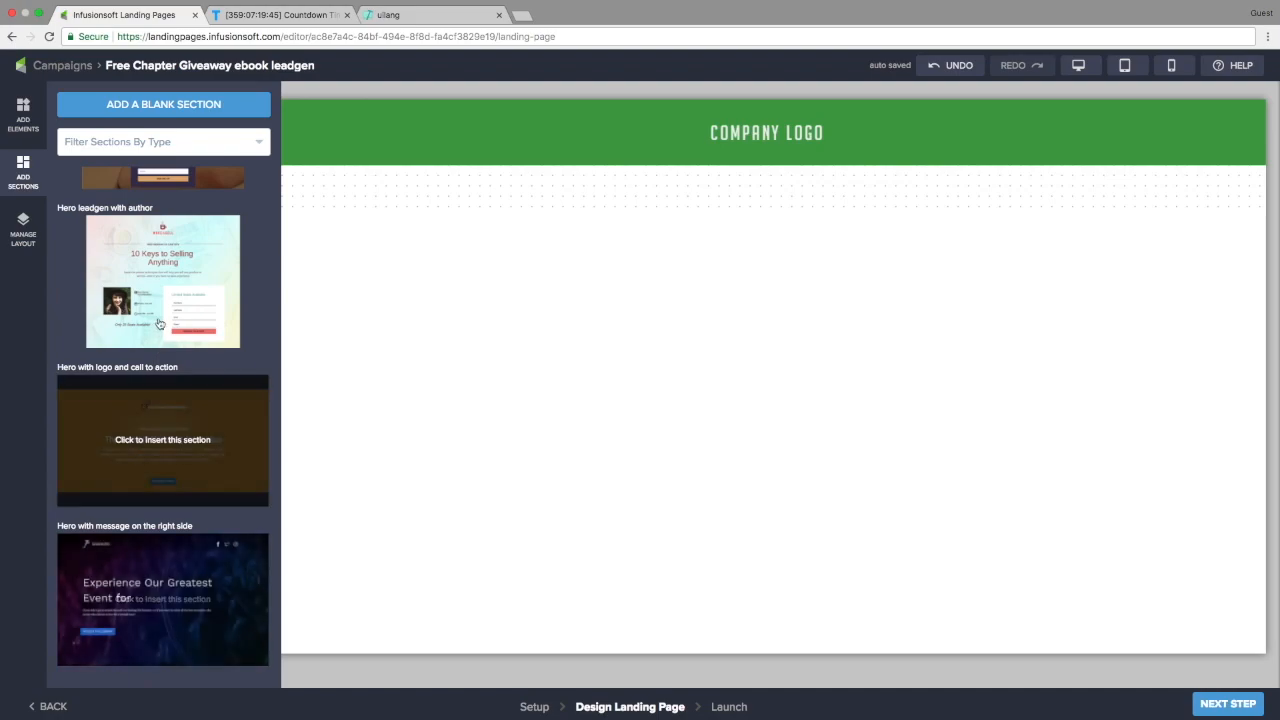
Insert a blank 2-column section with an Image placeholder on the left and a Text block on the right
left_click(170, 103)
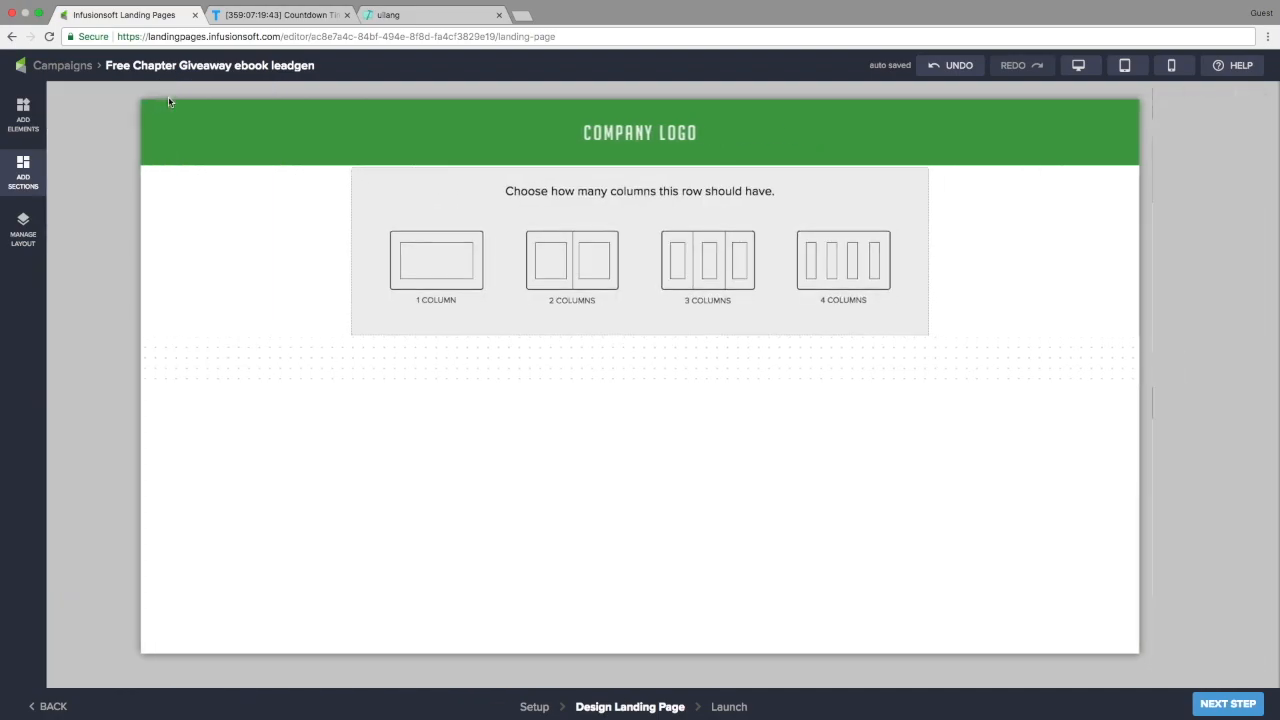
left_click(559, 253)
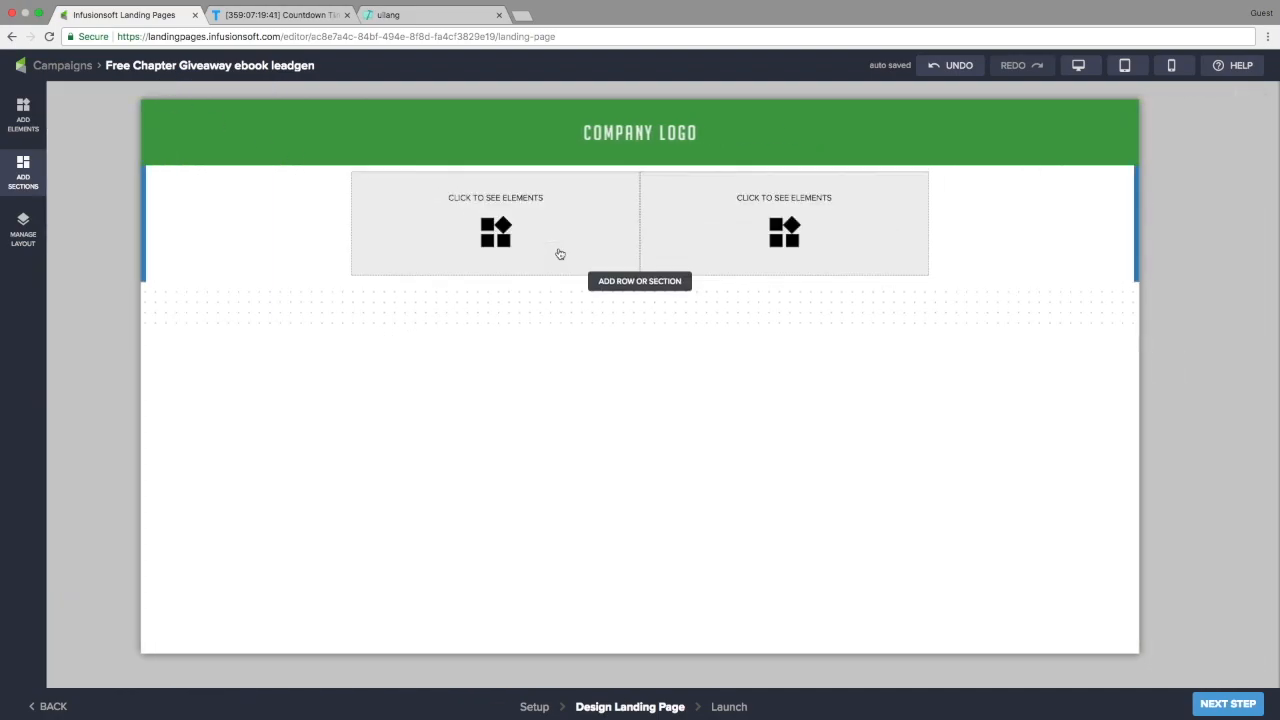
left_click(492, 232)
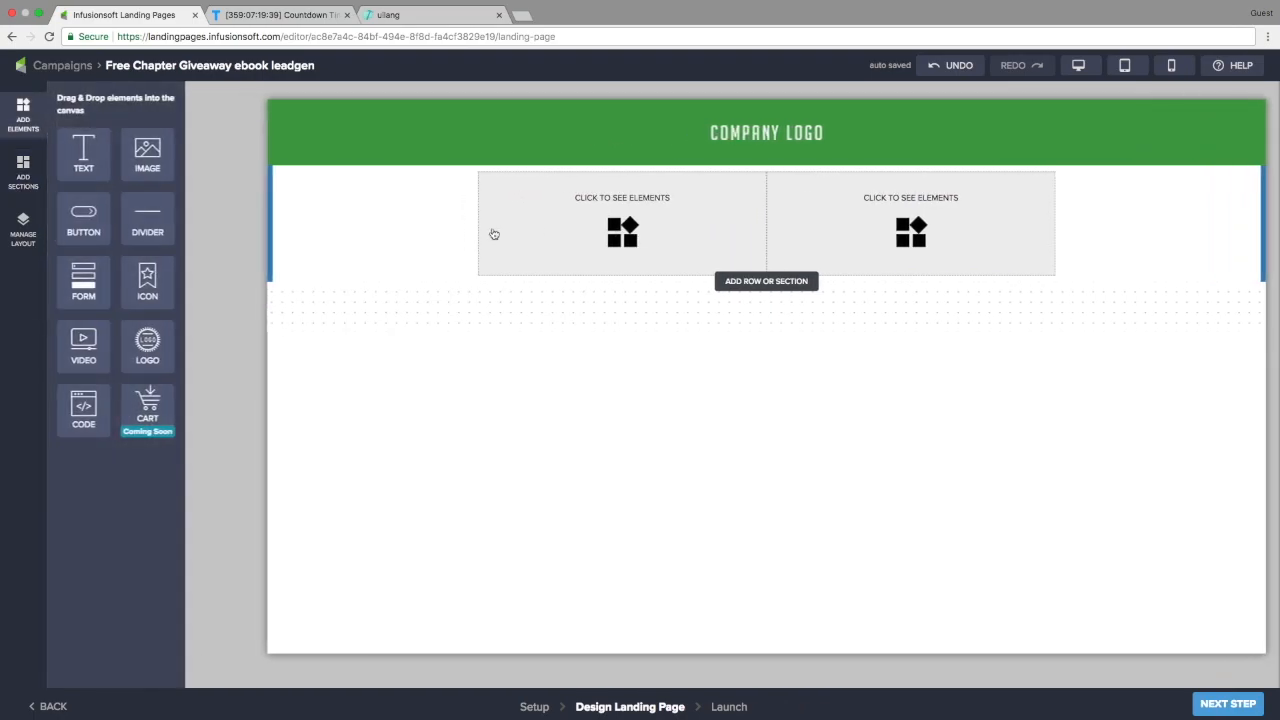
left_click_drag(143, 148, 651, 217)
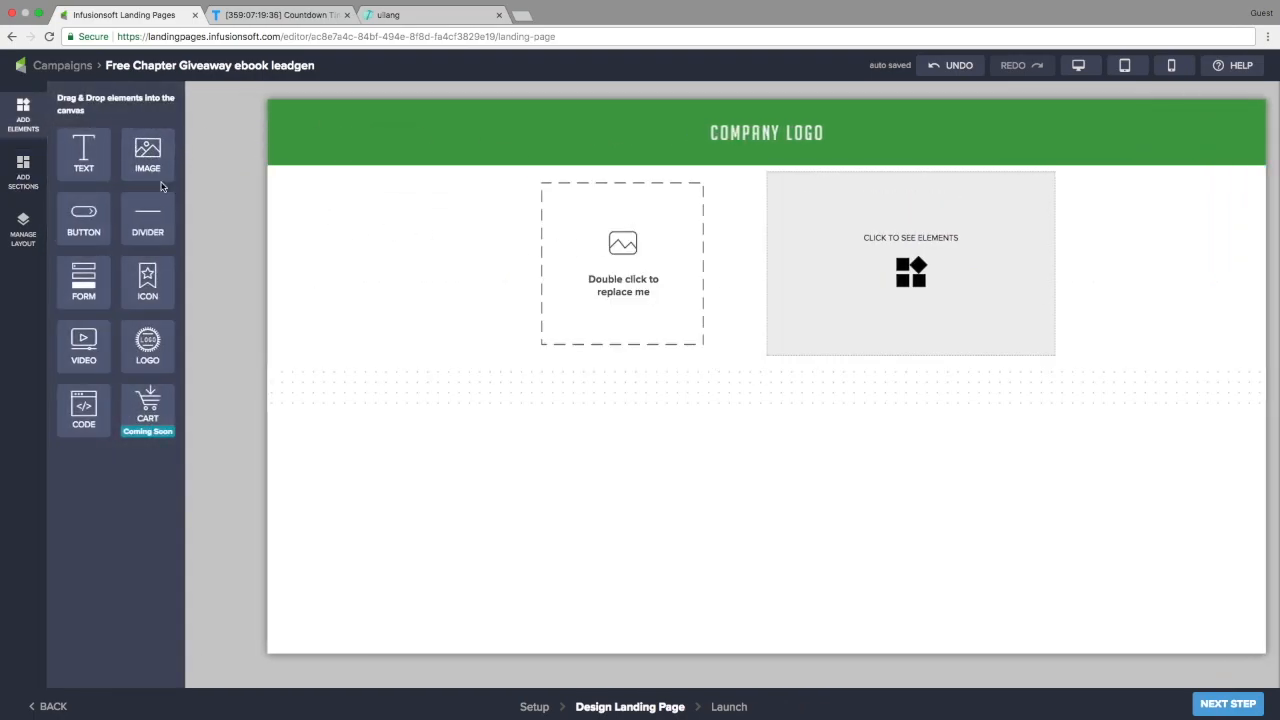
left_click_drag(83, 163, 887, 247)
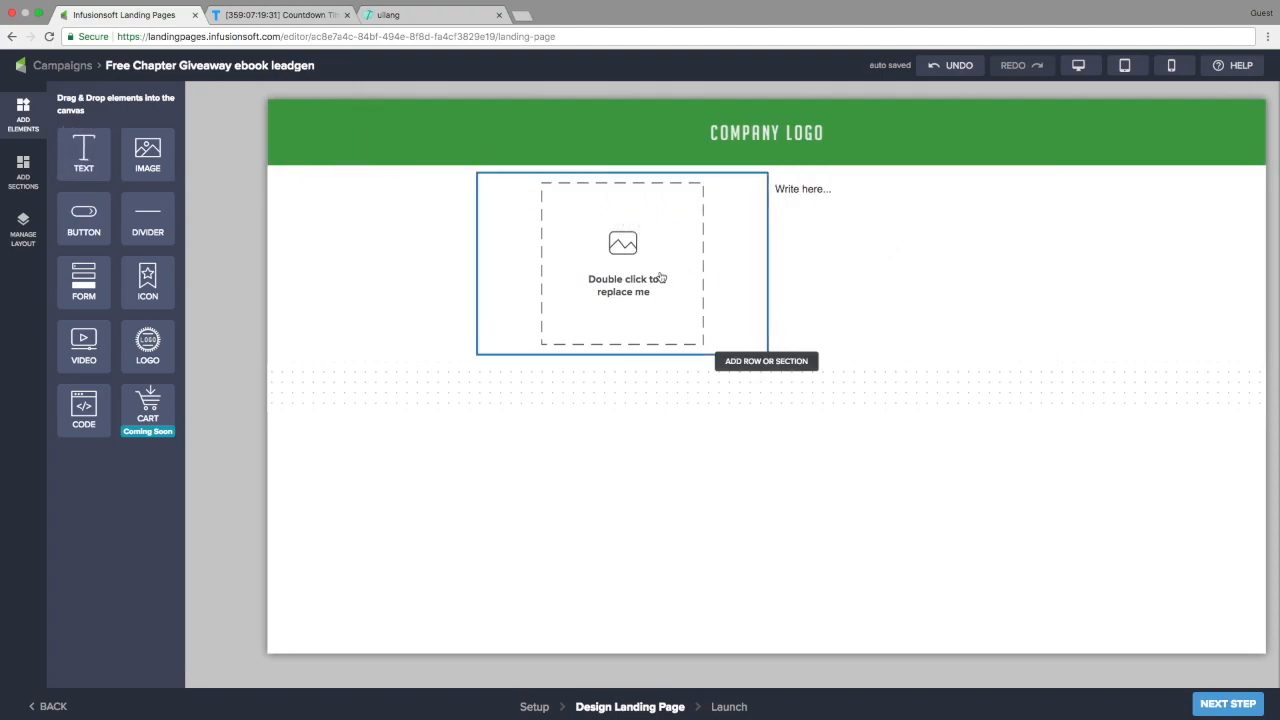
double_click(614, 263)
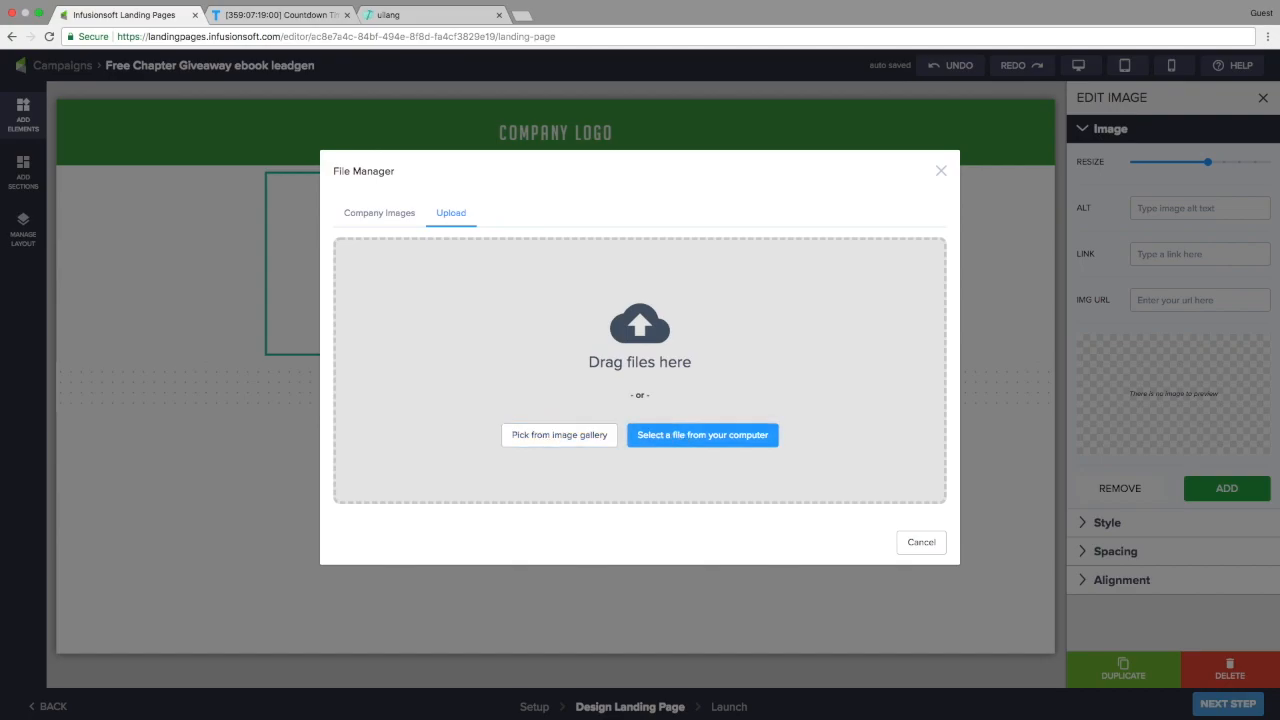
Upload the book cover mockup into the left placeholder and drag its Resize slider to maximum
left_click_drag(33, 343, 541, 360)
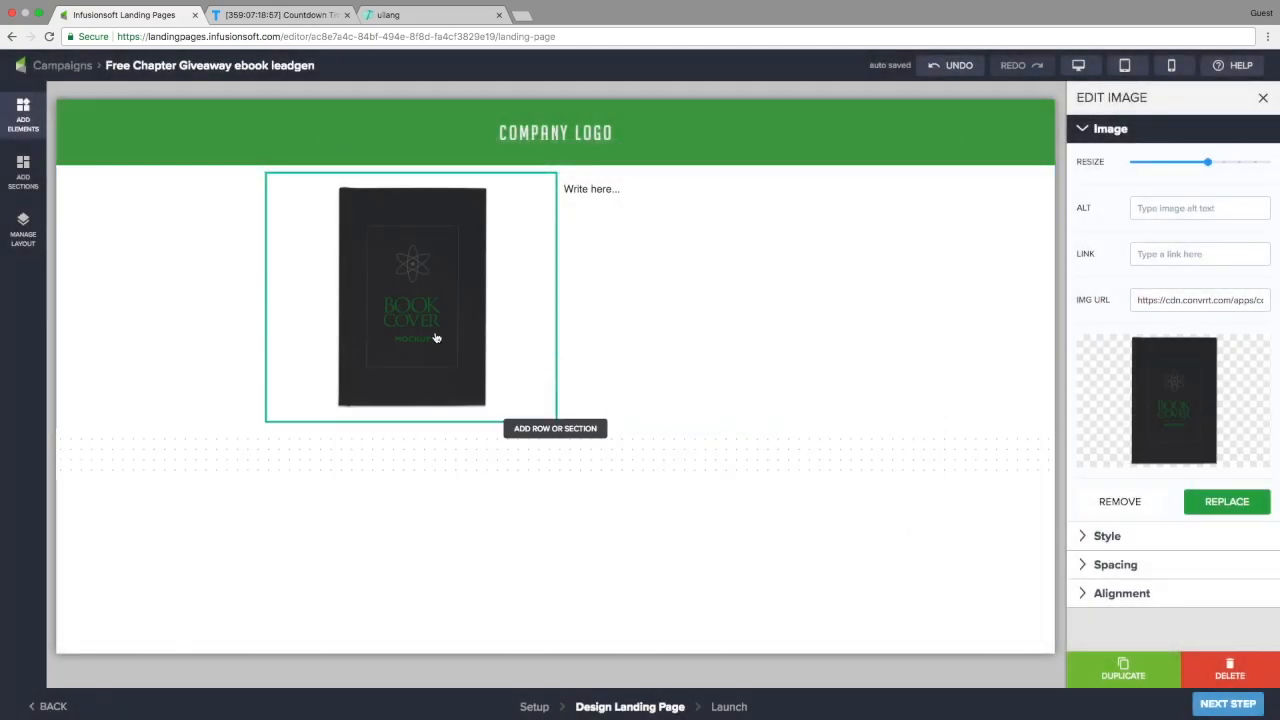
left_click_drag(1210, 168, 1270, 167)
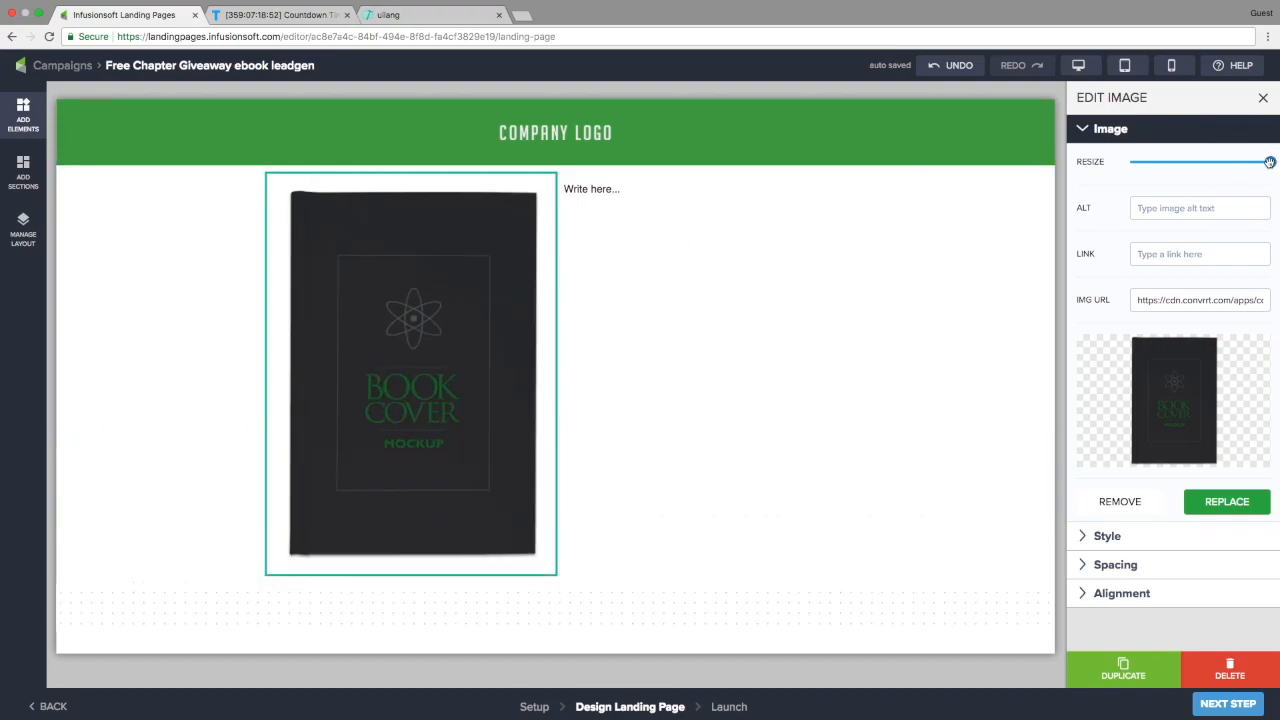
left_click(23, 225)
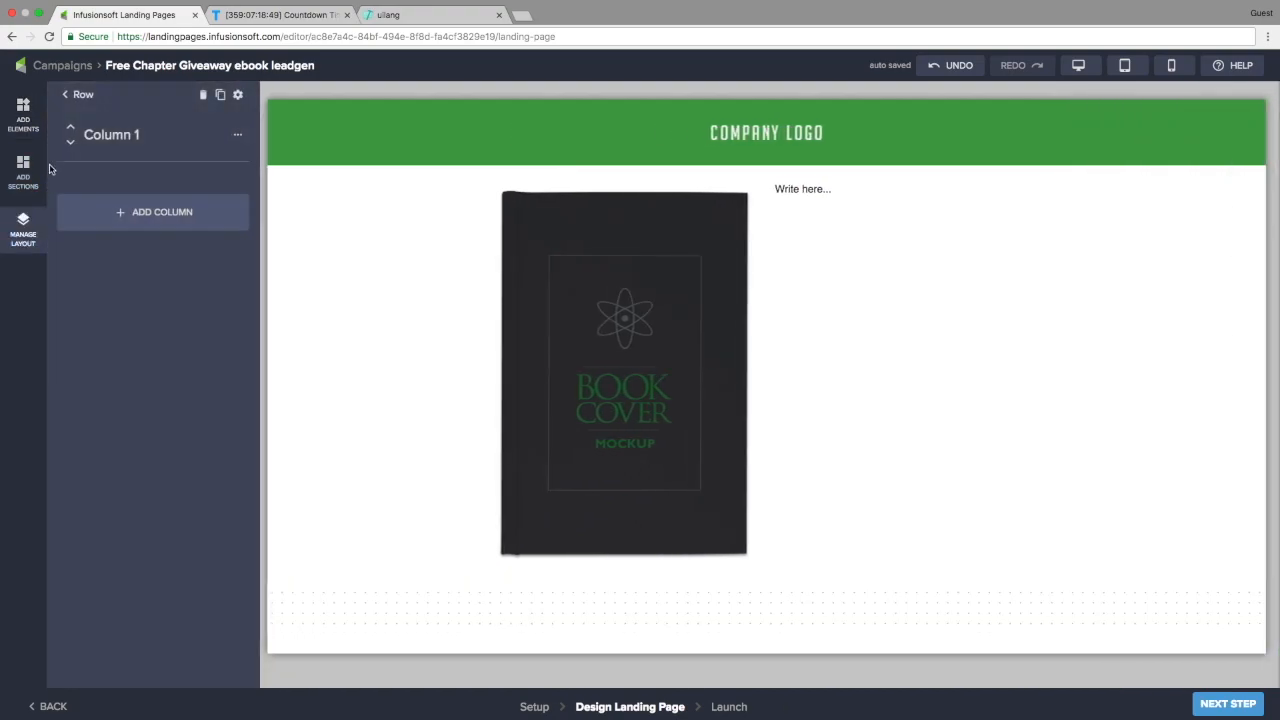
Navigate the layout outline to Section 2, Row 1 and open Column 1's settings
left_click(68, 98)
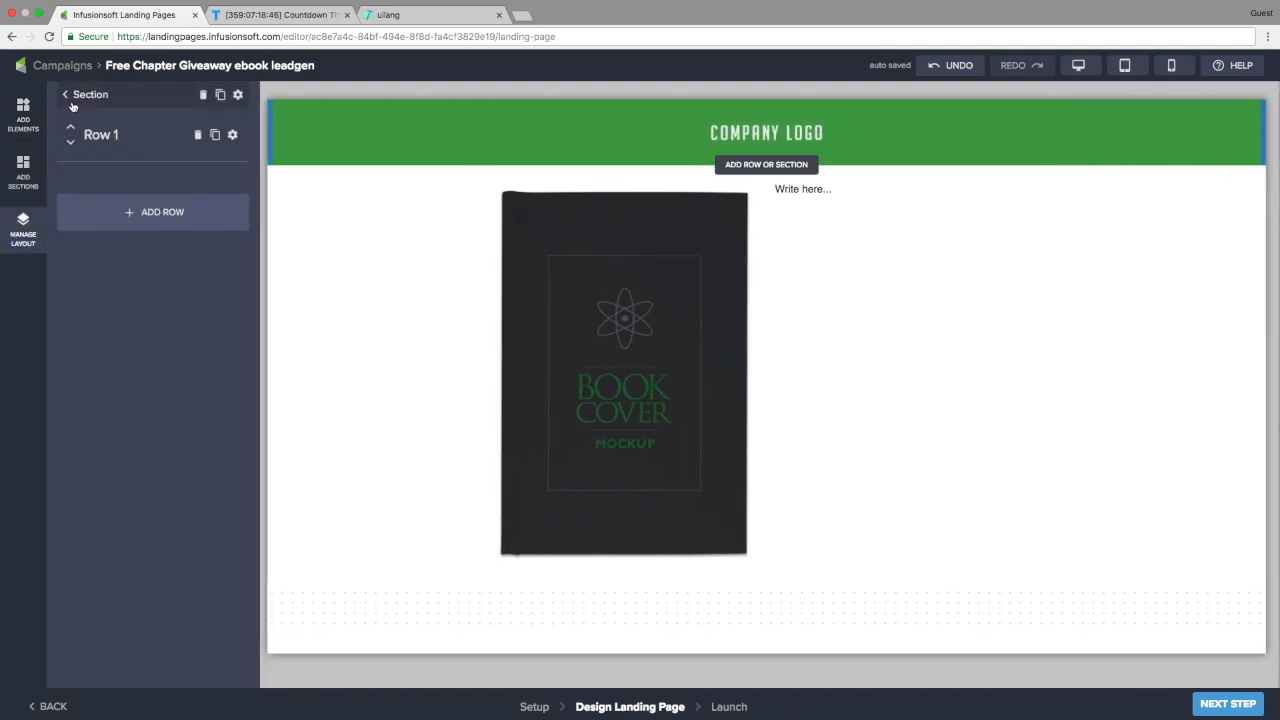
left_click(67, 95)
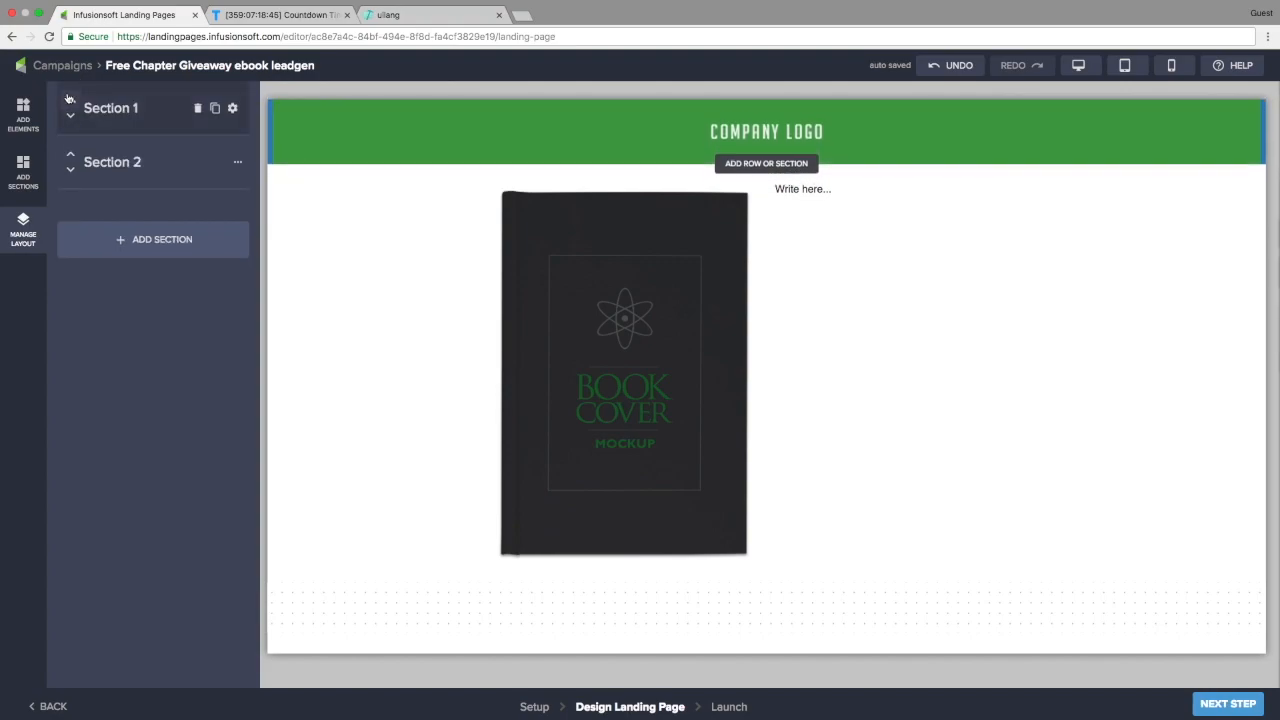
left_click(122, 165)
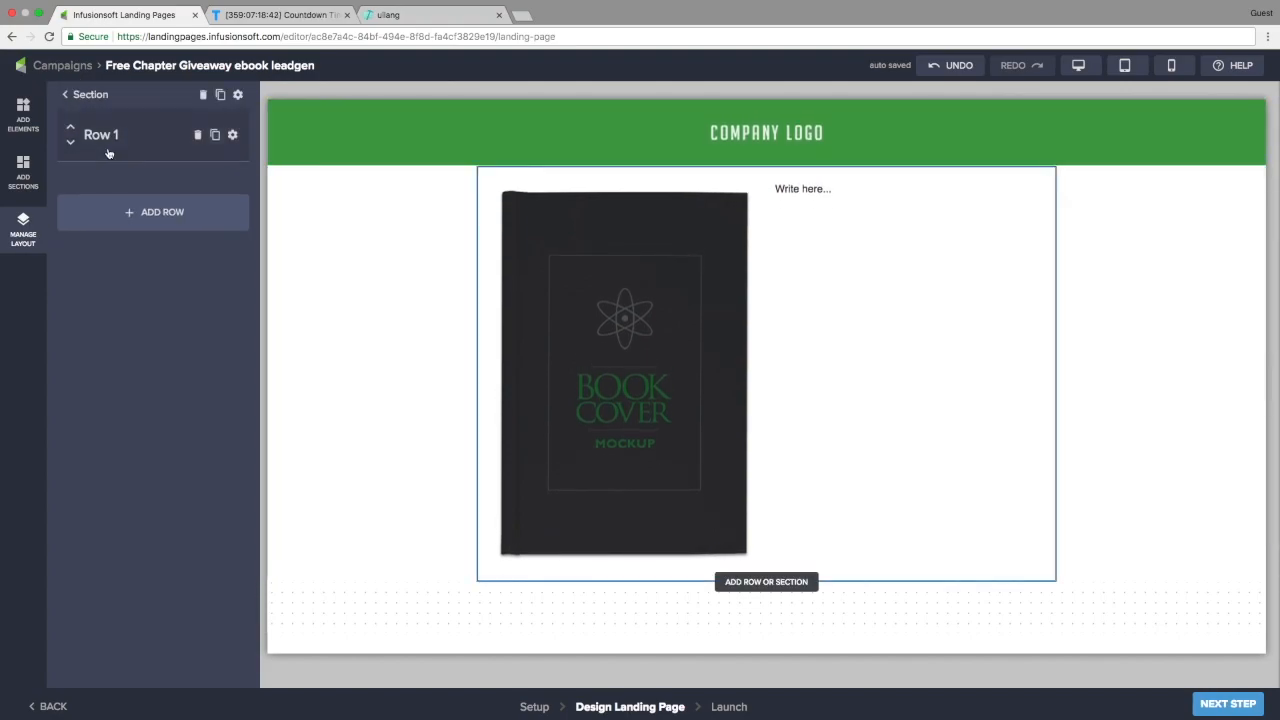
left_click(102, 140)
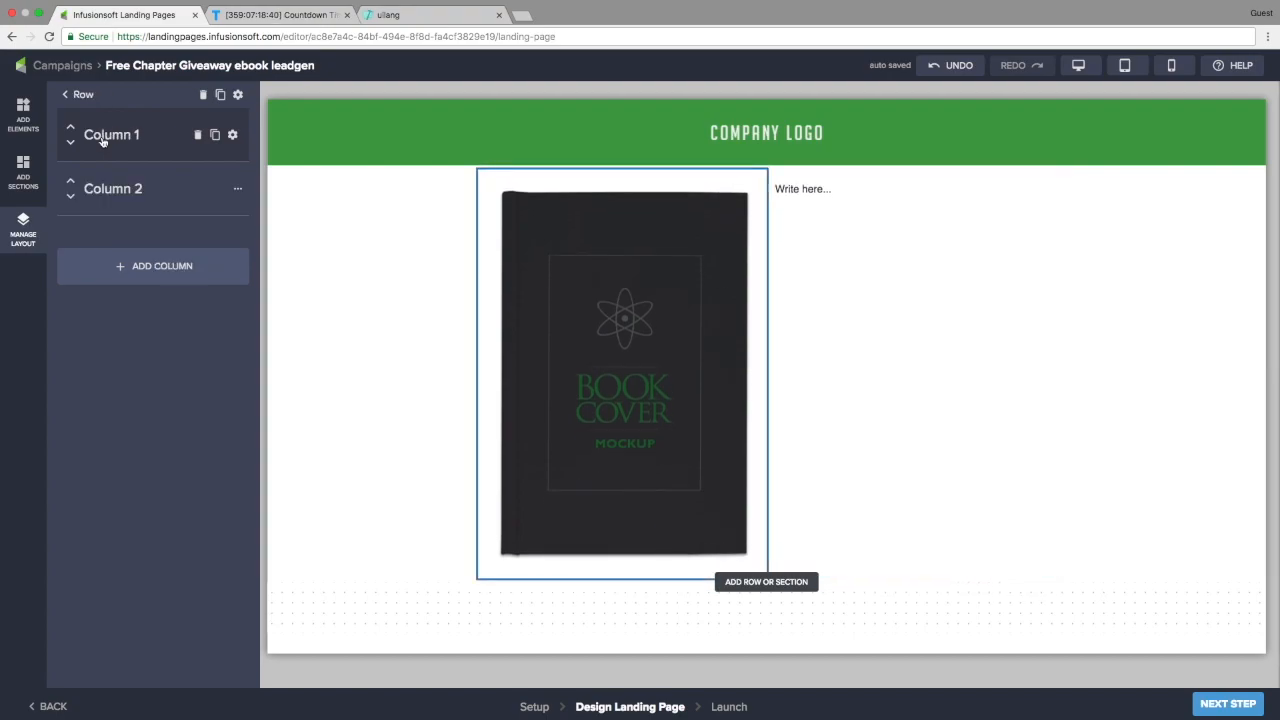
left_click(233, 136)
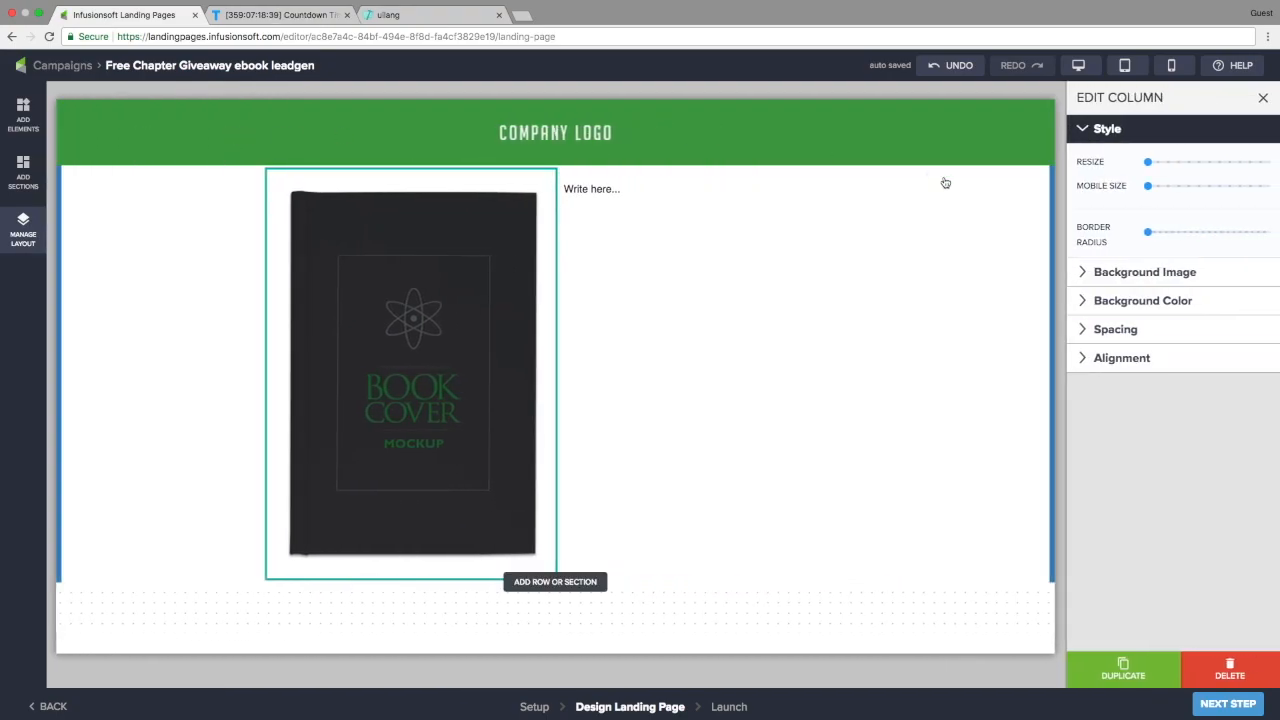
Resize Column 1 and set its mobile size to full, then narrow Column 2 and right-align it
left_click_drag(1147, 161, 1206, 165)
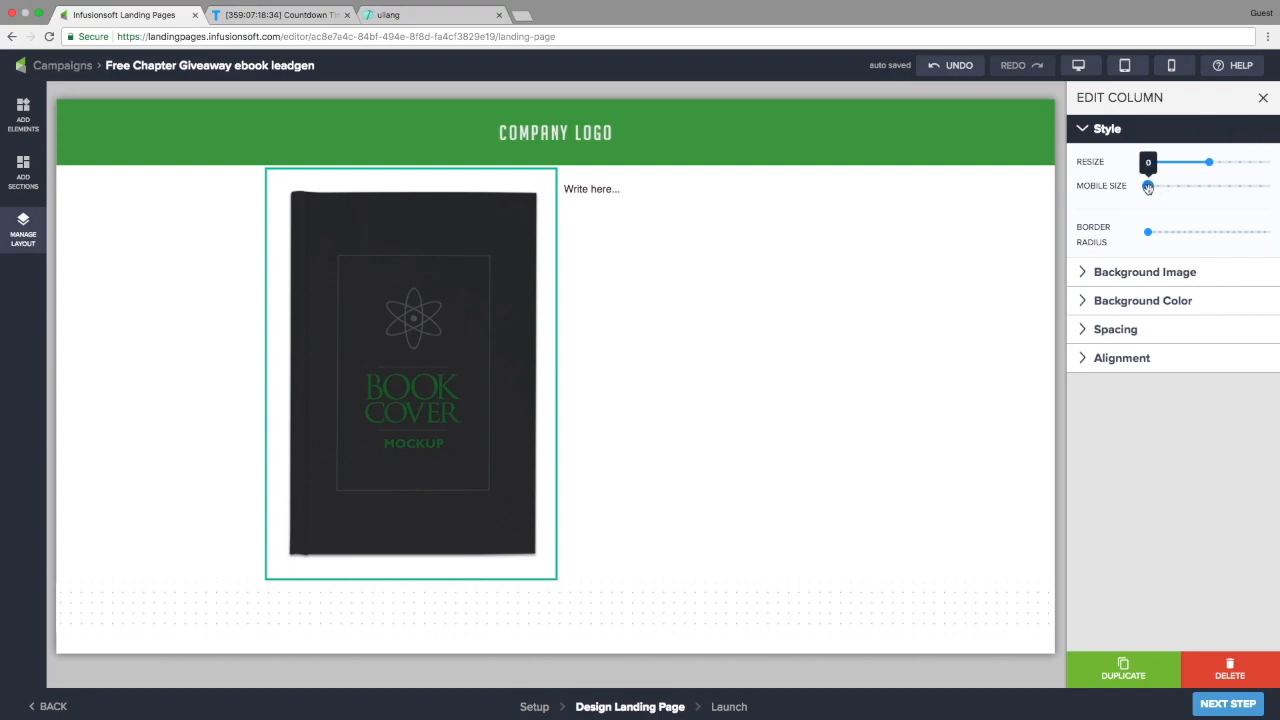
left_click_drag(1149, 191, 1271, 196)
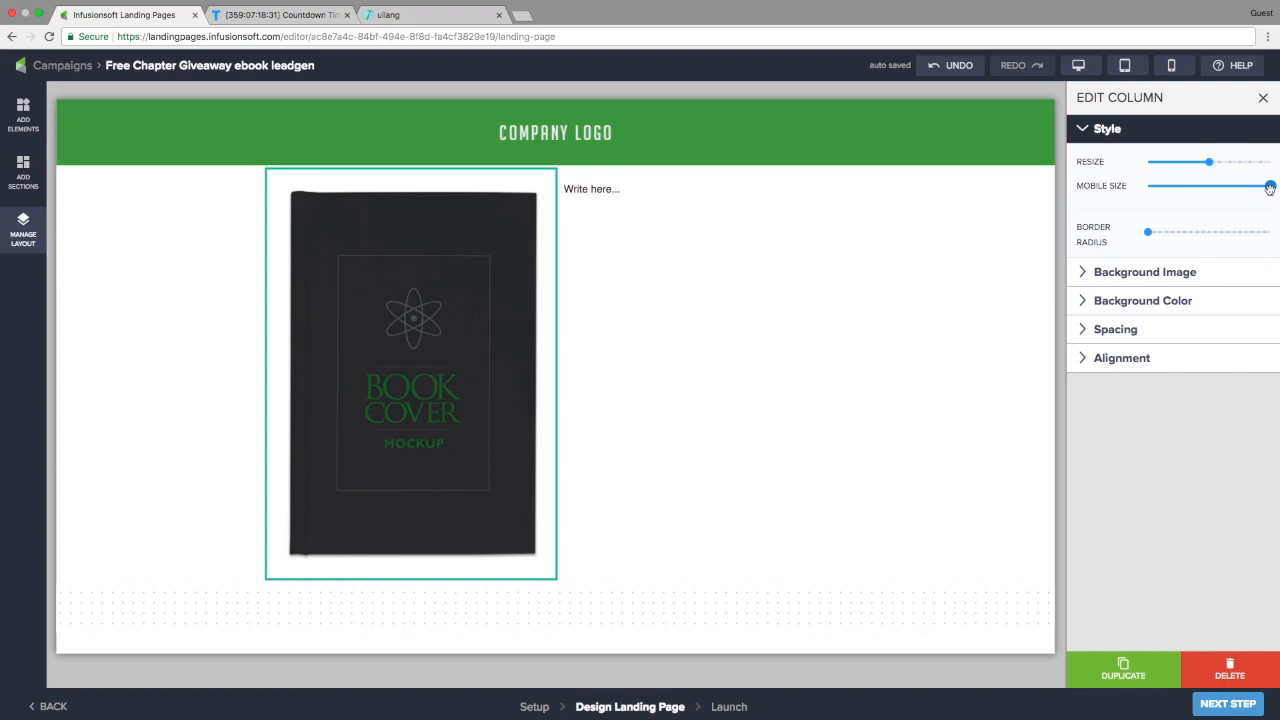
left_click(31, 233)
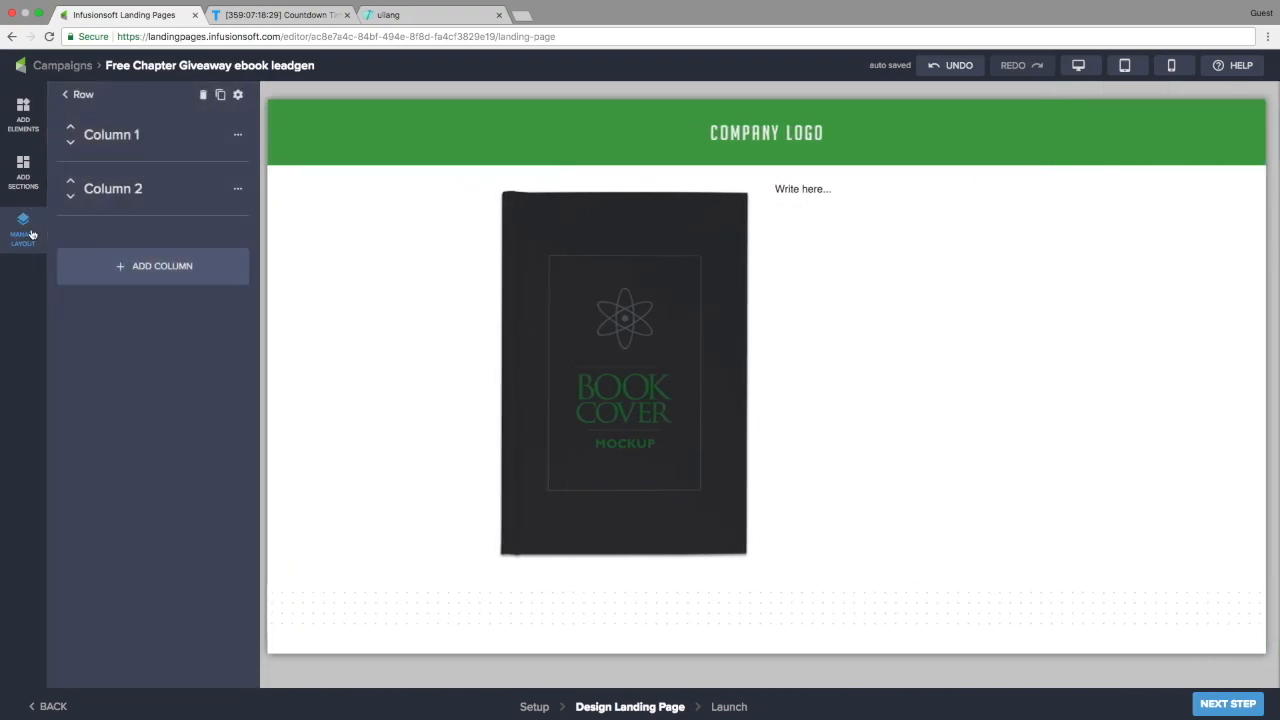
left_click(218, 189)
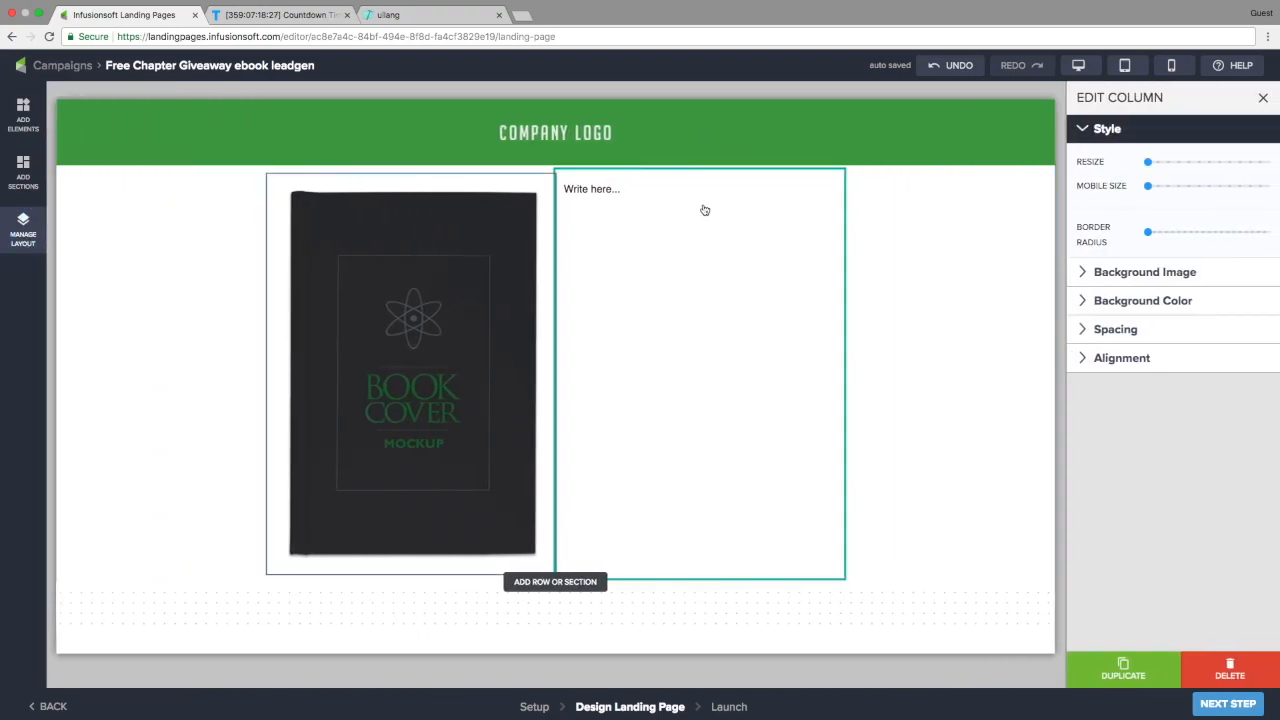
left_click_drag(1149, 167, 1268, 190)
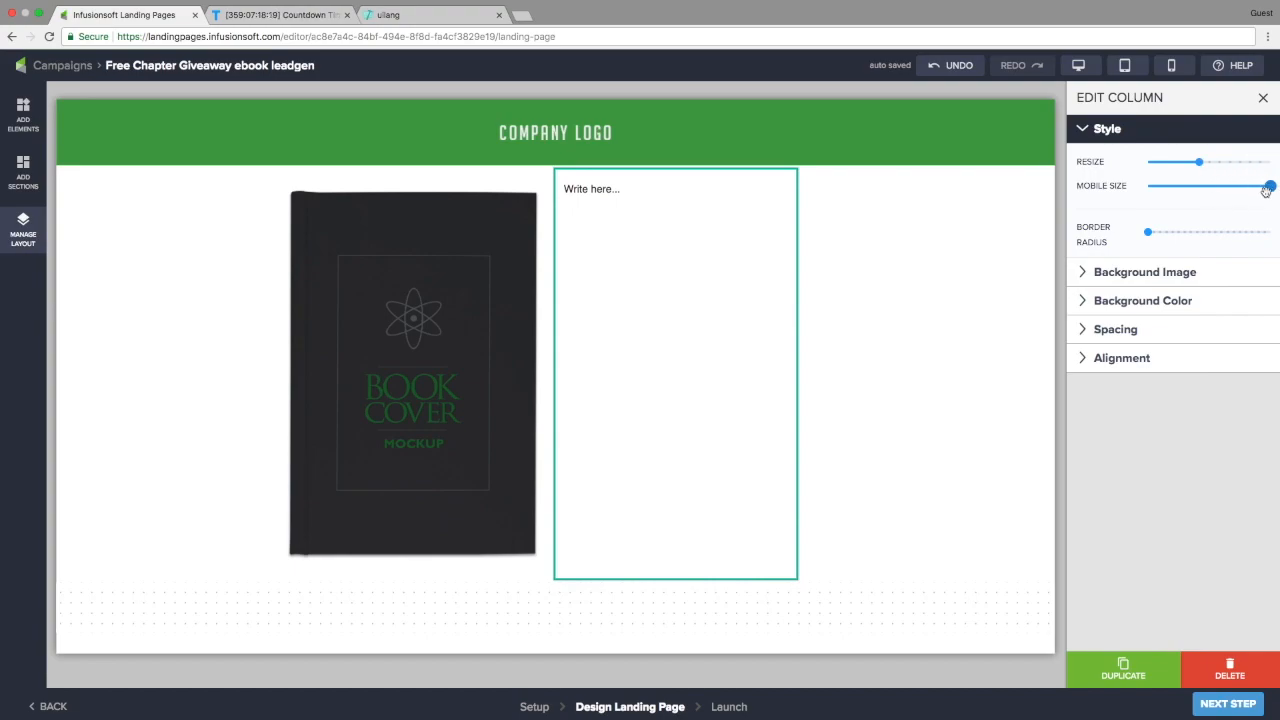
left_click(1136, 362)
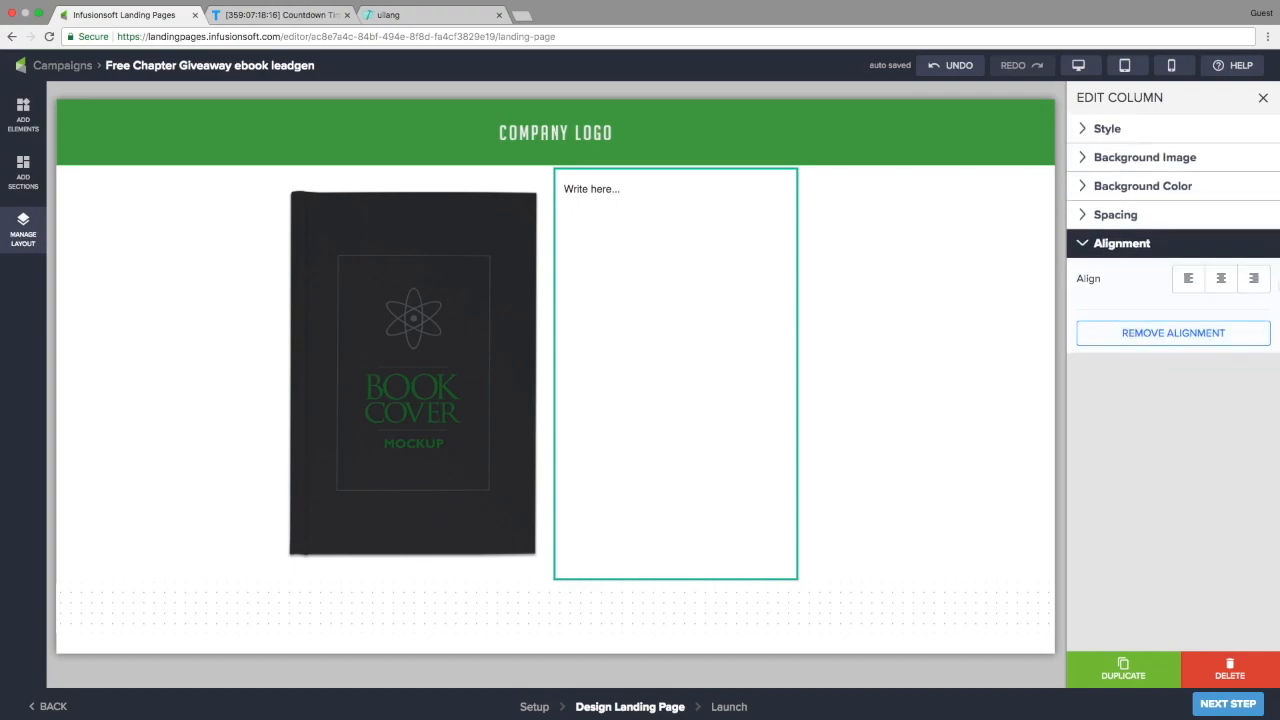
left_click(1254, 280)
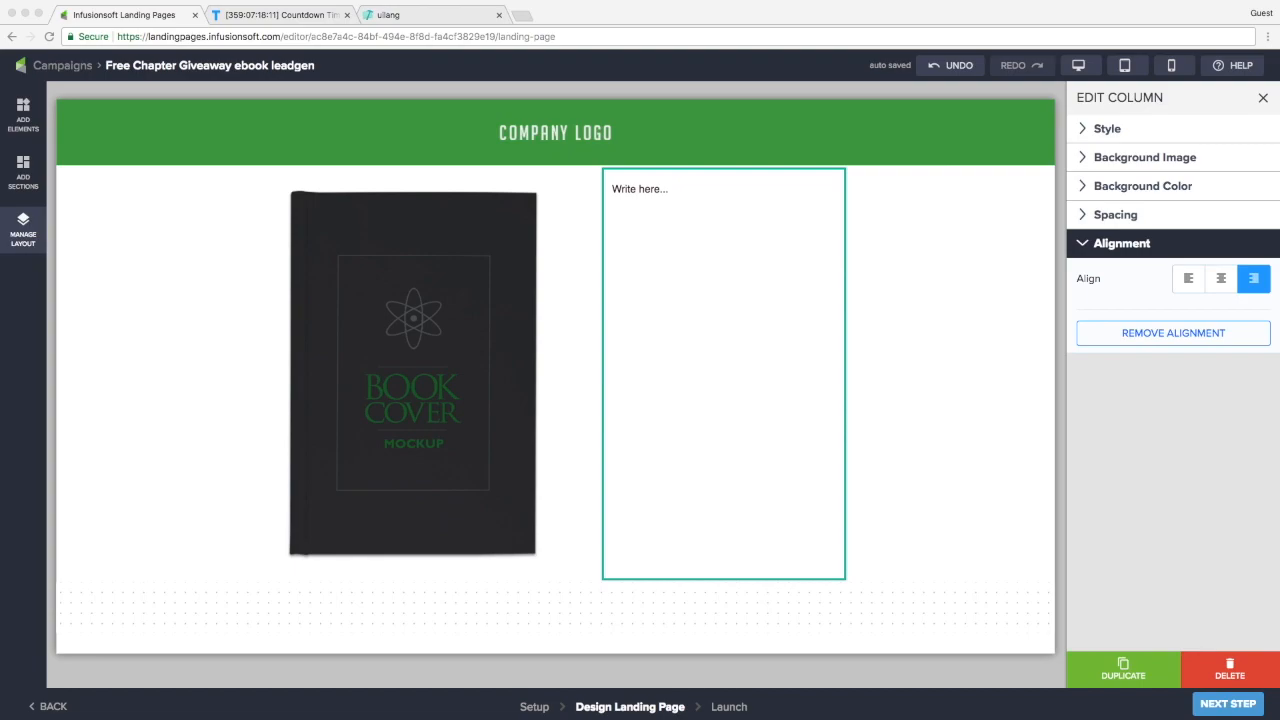
left_click(649, 190)
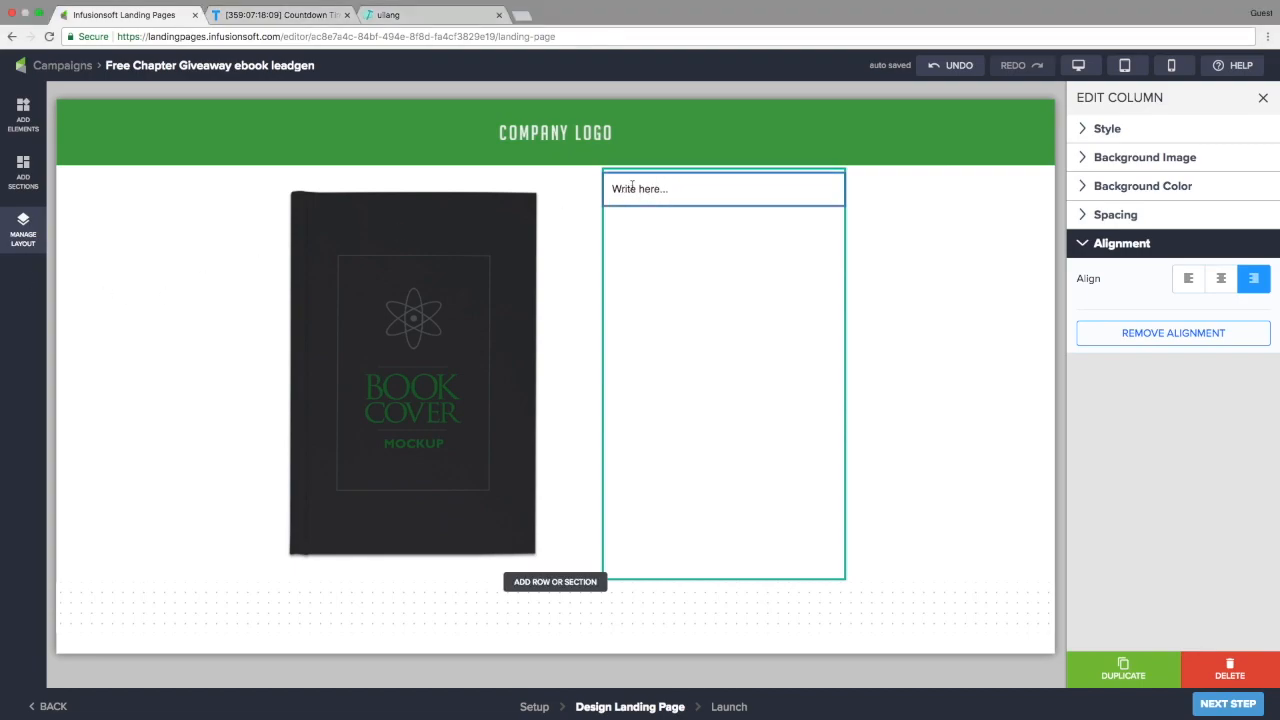
Replace the placeholder with the Title headline 'Book on how to write great headlines', partly green
double_click(632, 189)
type("Book on how to write great headlines")
left_click(1218, 162)
left_click(1206, 214)
left_click_drag(734, 206, 748, 296)
left_click(1172, 531)
Add the grey Normal Text paragraph 'And learn how to make amazing landing page without being persuasive.'
key("Return")
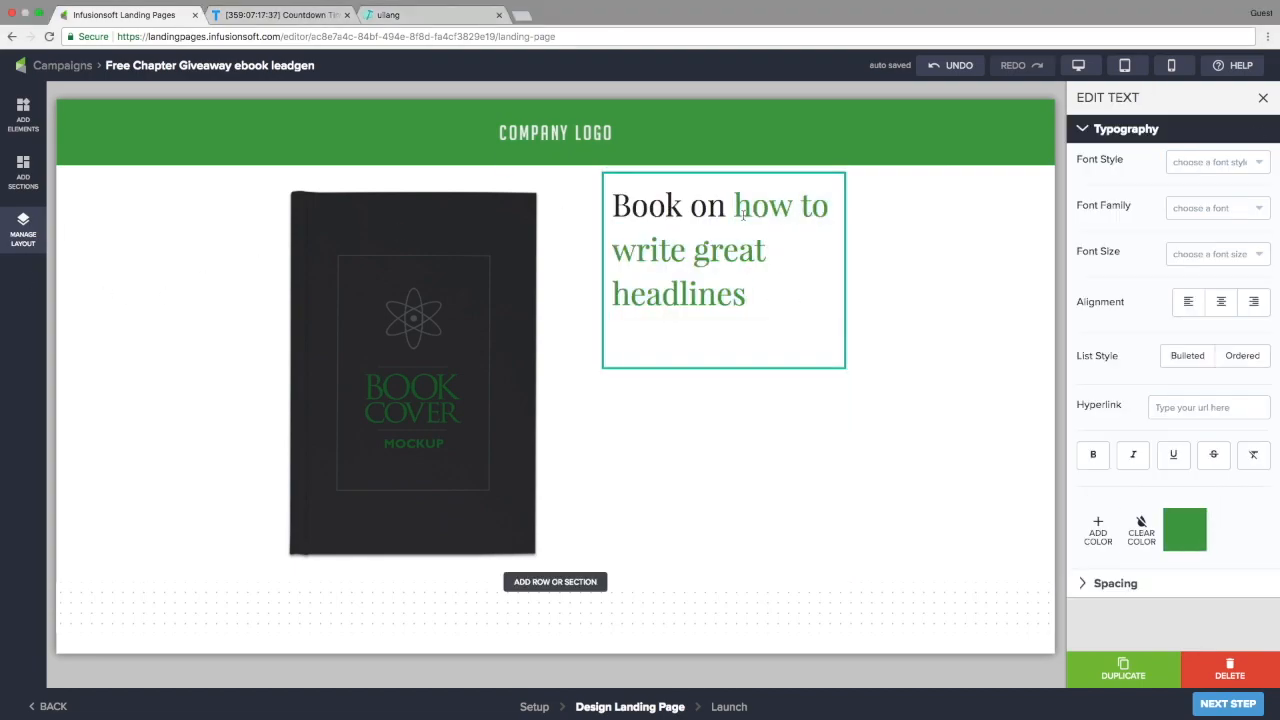
type("And learn how to make amazing landing page without being persuasive.")
left_click(1218, 162)
left_click(1197, 332)
left_click(1098, 531)
left_click(1260, 583)
Add the line 'Sign up to download the first chapter FREE!' with FREE! in green
key("Return")
type("Sign up to download the first chapter FREE!")
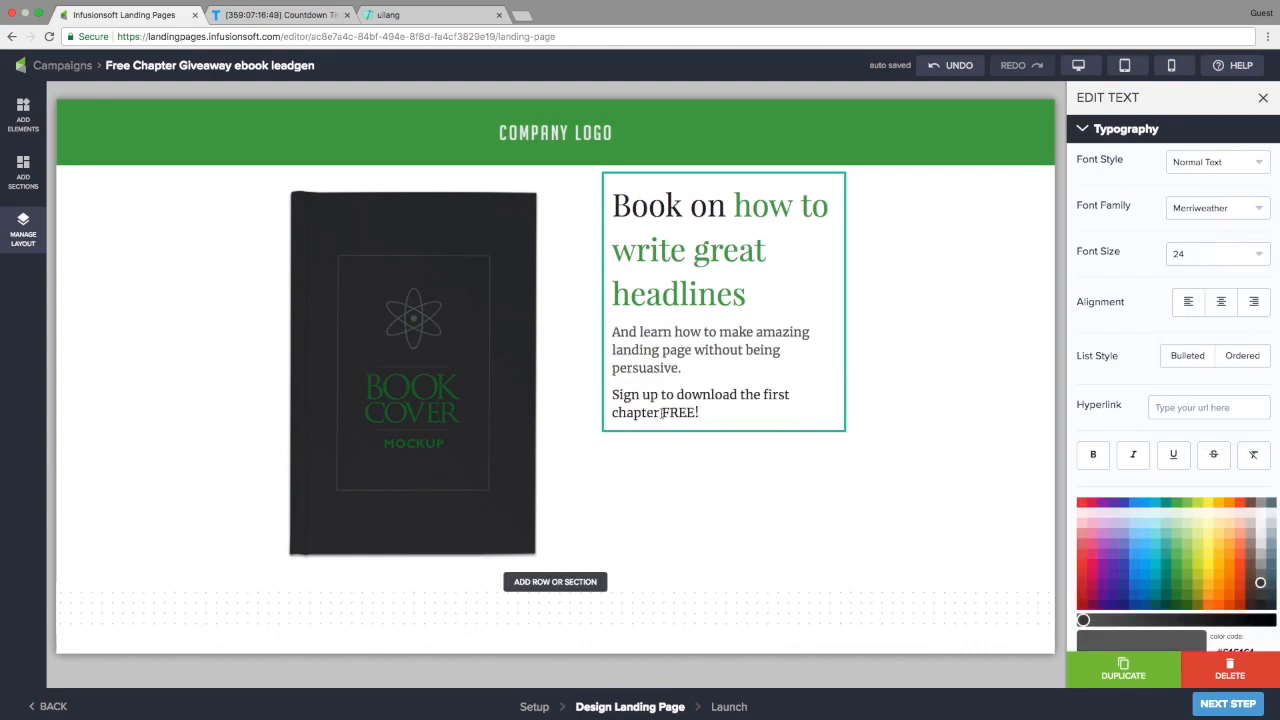
left_click(1218, 162)
left_click(1202, 306)
scroll(1132, 570, "down", 2)
left_click(1130, 574)
left_click(1188, 527)
Place a Button under the sign-up text and relabel it 'Signup & Download Ebook'
left_click(24, 112)
left_click_drag(84, 219, 875, 433)
left_click(932, 460)
triple_click(1205, 162)
key("BackSpace")
type("Signup & Download Ebook")
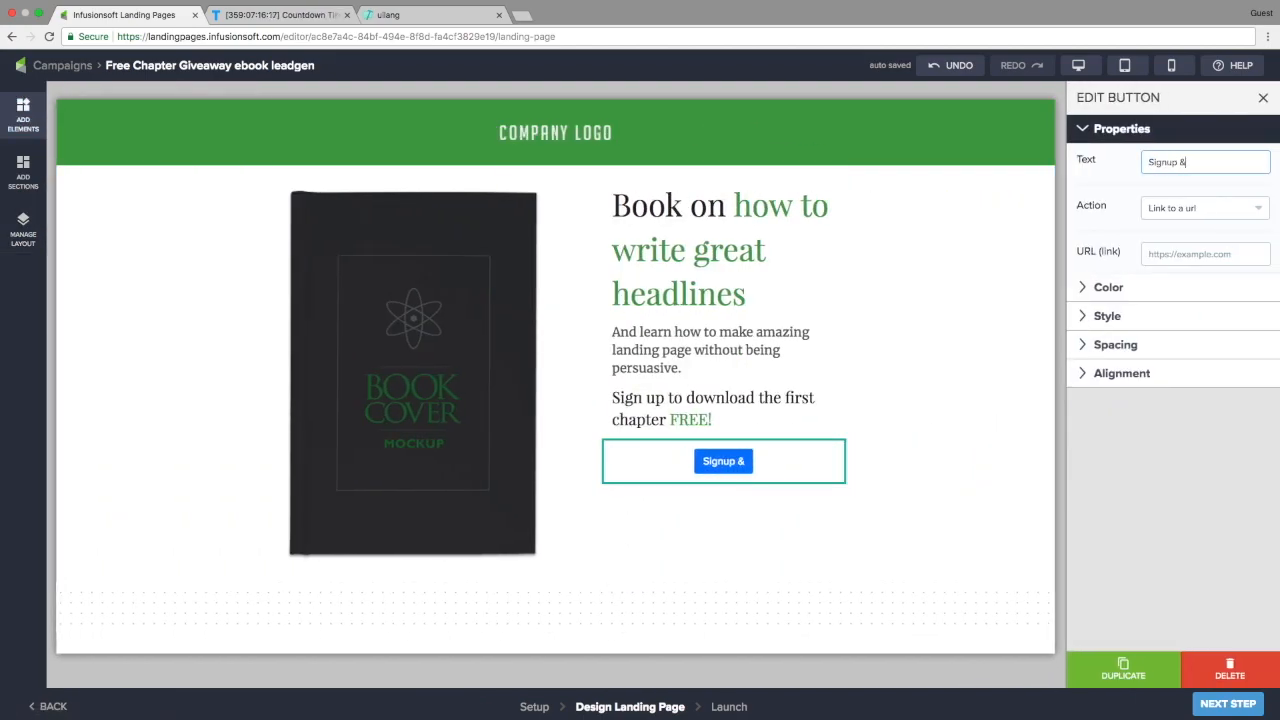
Make the button green, solid, extra large with a dark shadow, and shrink the book cover slightly
left_click(1108, 287)
left_click(1185, 217)
left_click(1107, 266)
left_click(1245, 260)
left_click(1203, 260)
left_click(1253, 312)
left_click(1244, 419)
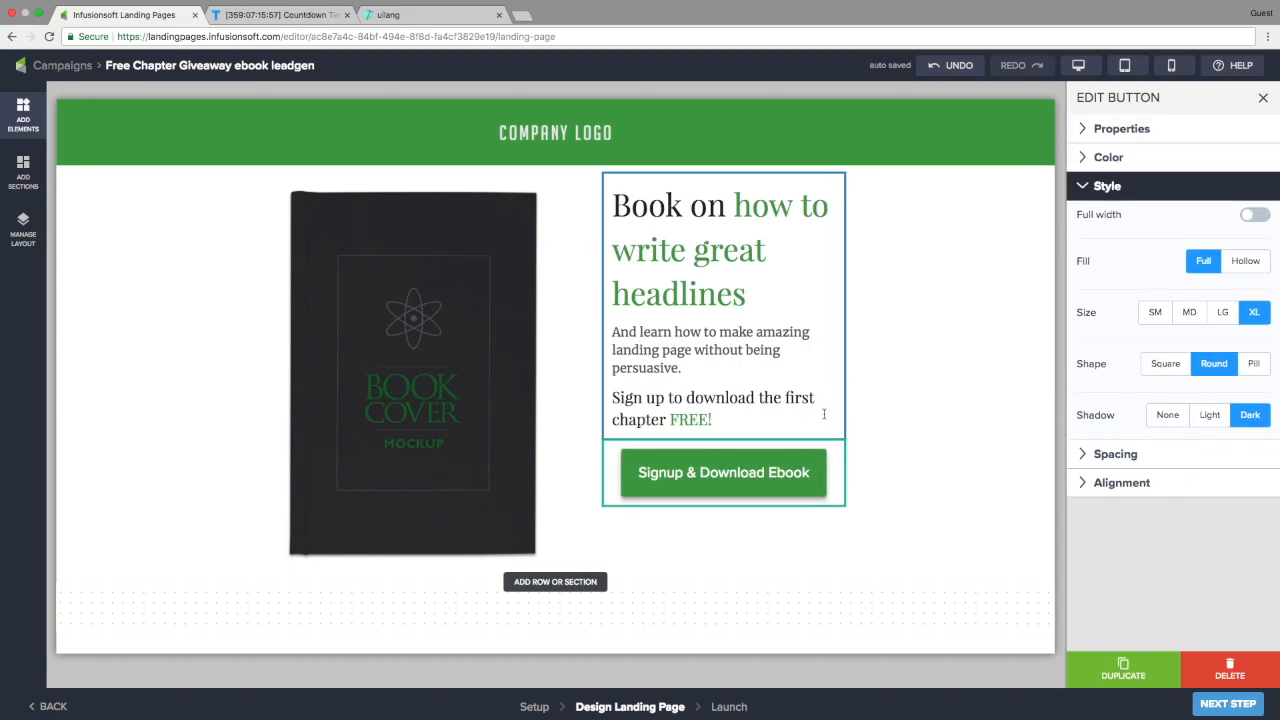
left_click(470, 385)
left_click_drag(1270, 163, 1240, 163)
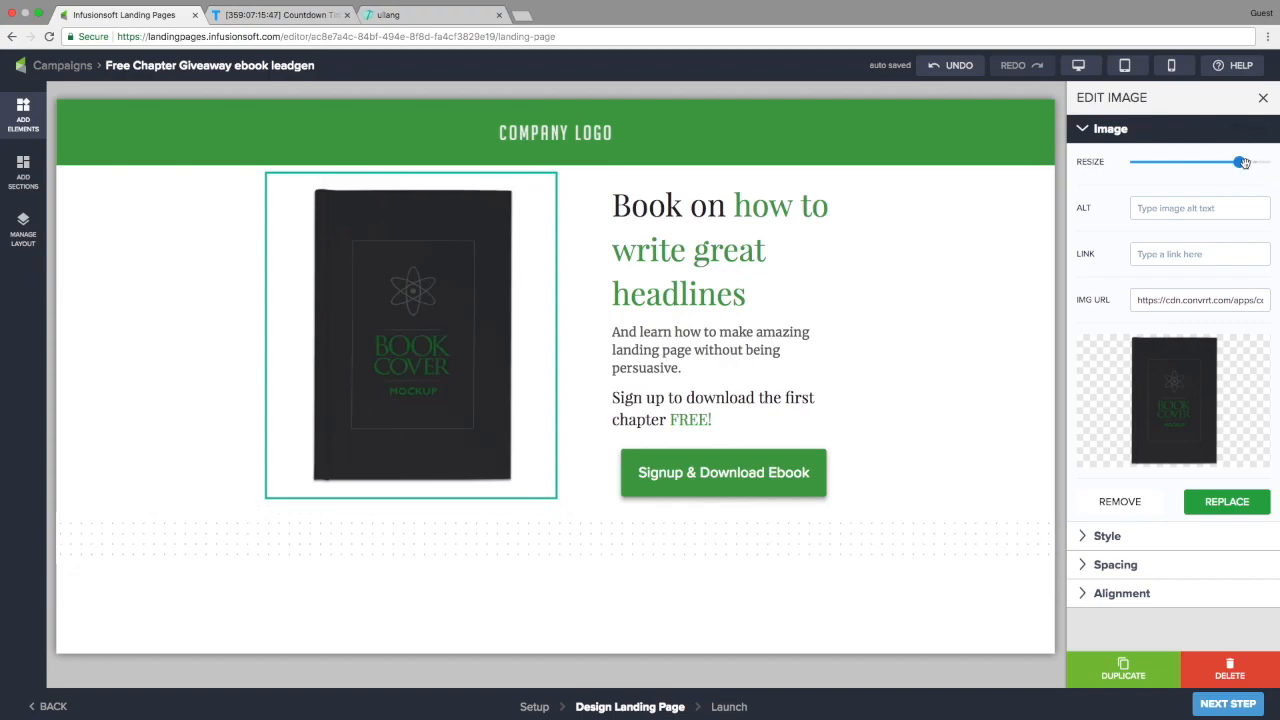
Add three new rows below the intro content, the bottom one with three columns
left_click(510, 471)
left_click(343, 605)
left_click(508, 486)
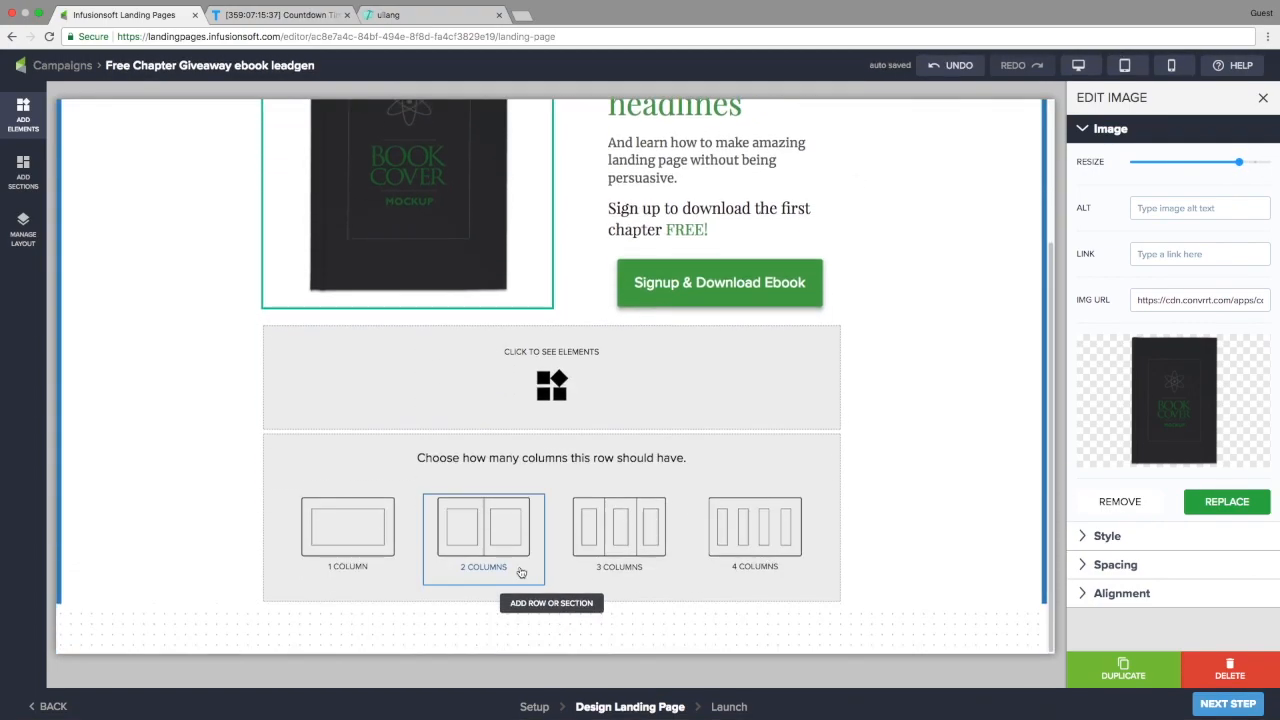
left_click(629, 523)
left_click(551, 598)
left_click(514, 567)
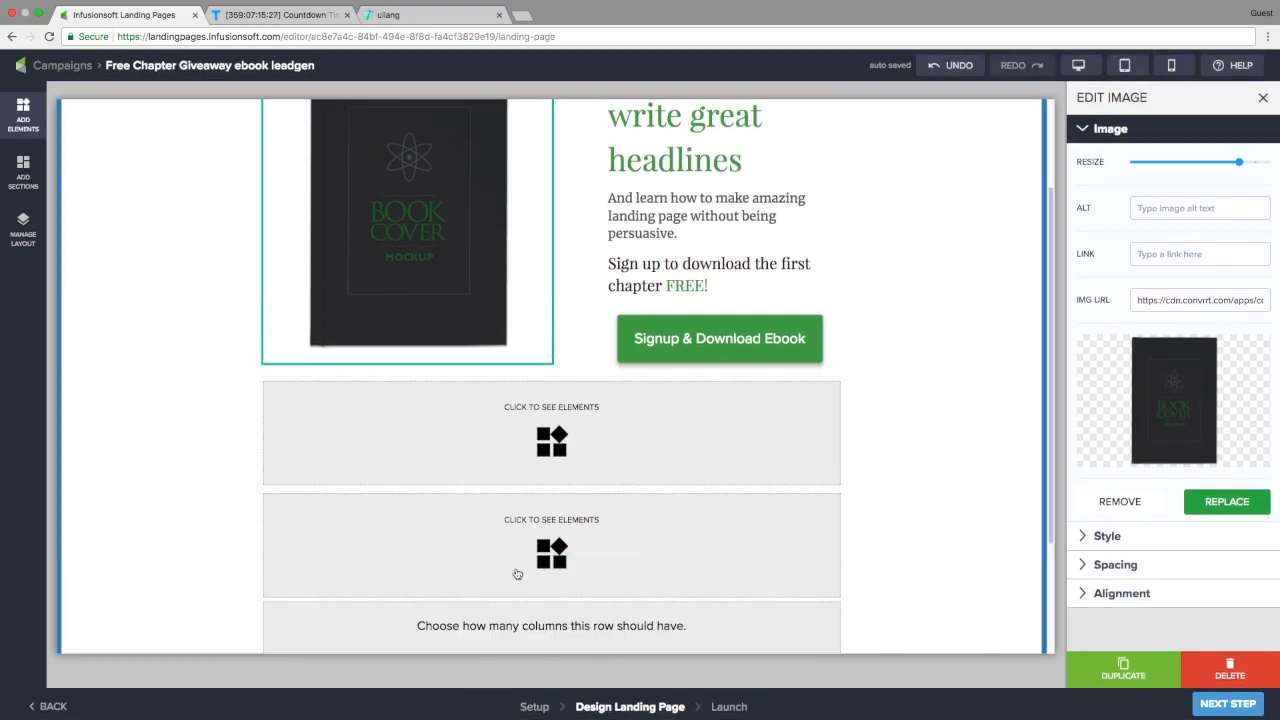
scroll(517, 571, "down", 3)
Place a Divider in the first empty row and set its padding to XS
left_click(583, 580)
left_click(34, 120)
left_click_drag(148, 219, 596, 358)
left_click(1115, 280)
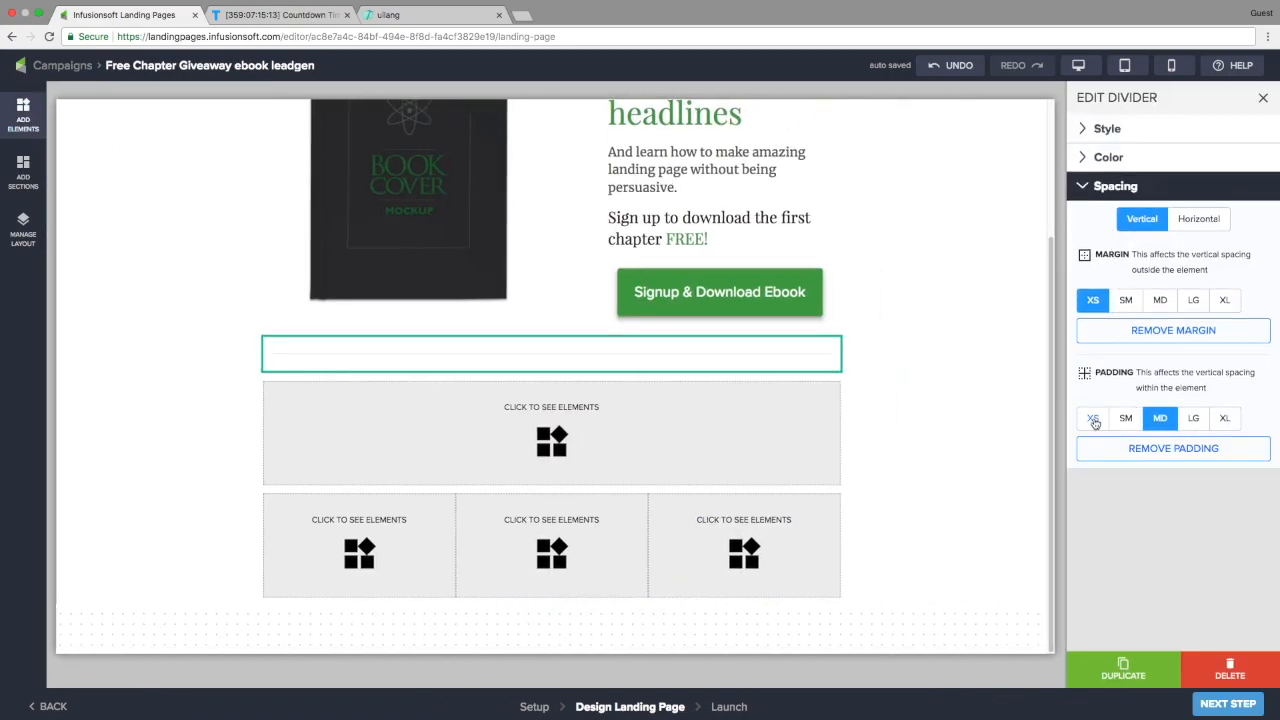
left_click(1094, 420)
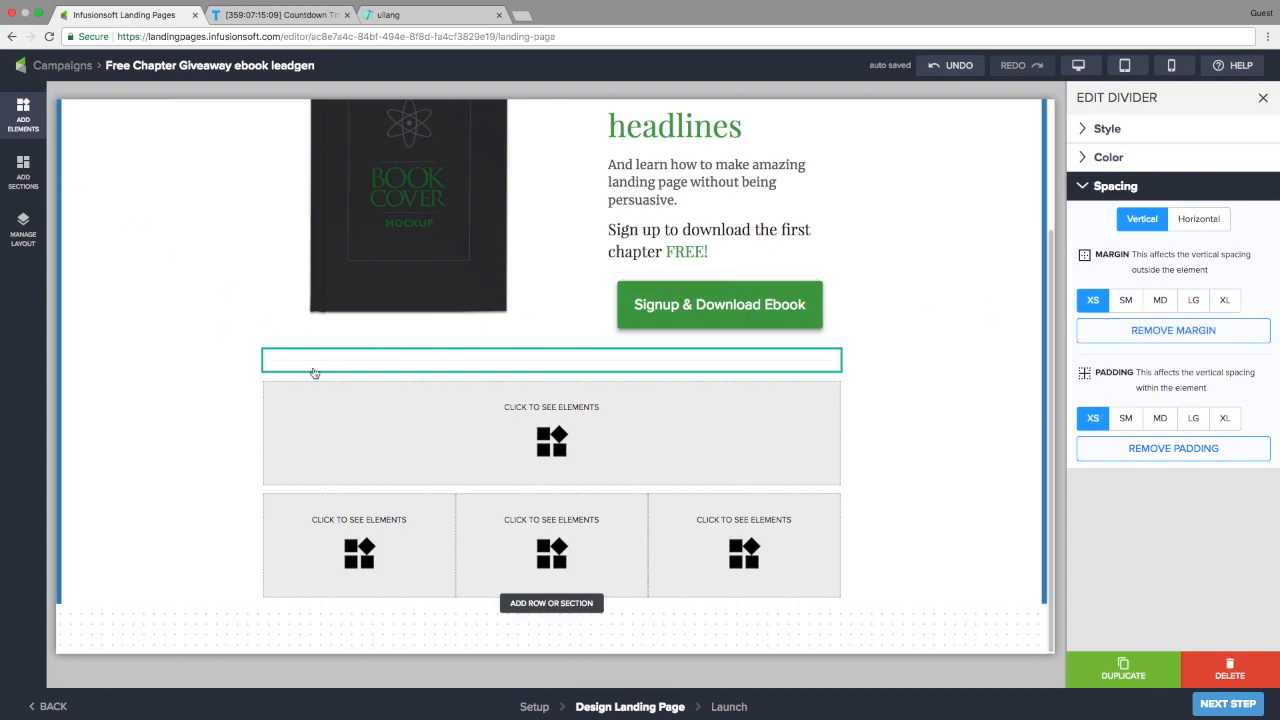
Add a centred Subtitle text reading 'What You'll Learn' above the three columns
left_click(23, 115)
left_click_drag(71, 150, 658, 415)
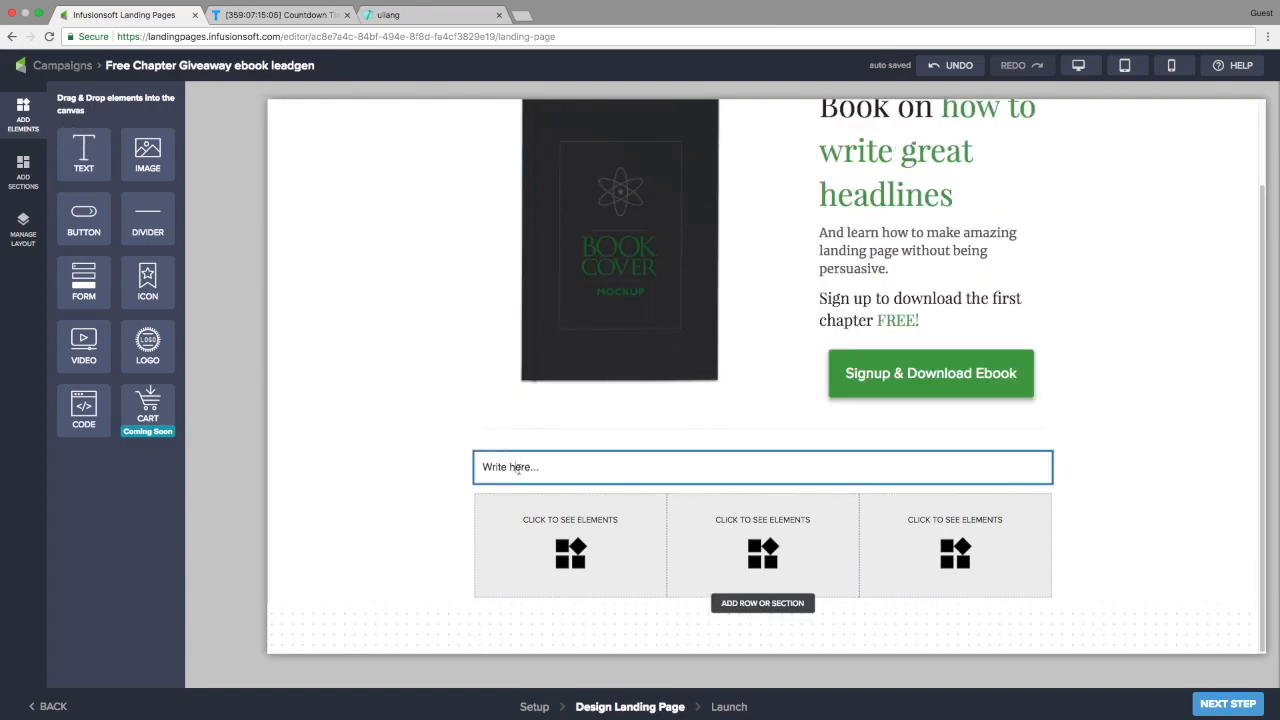
left_click(517, 467)
left_click(1221, 302)
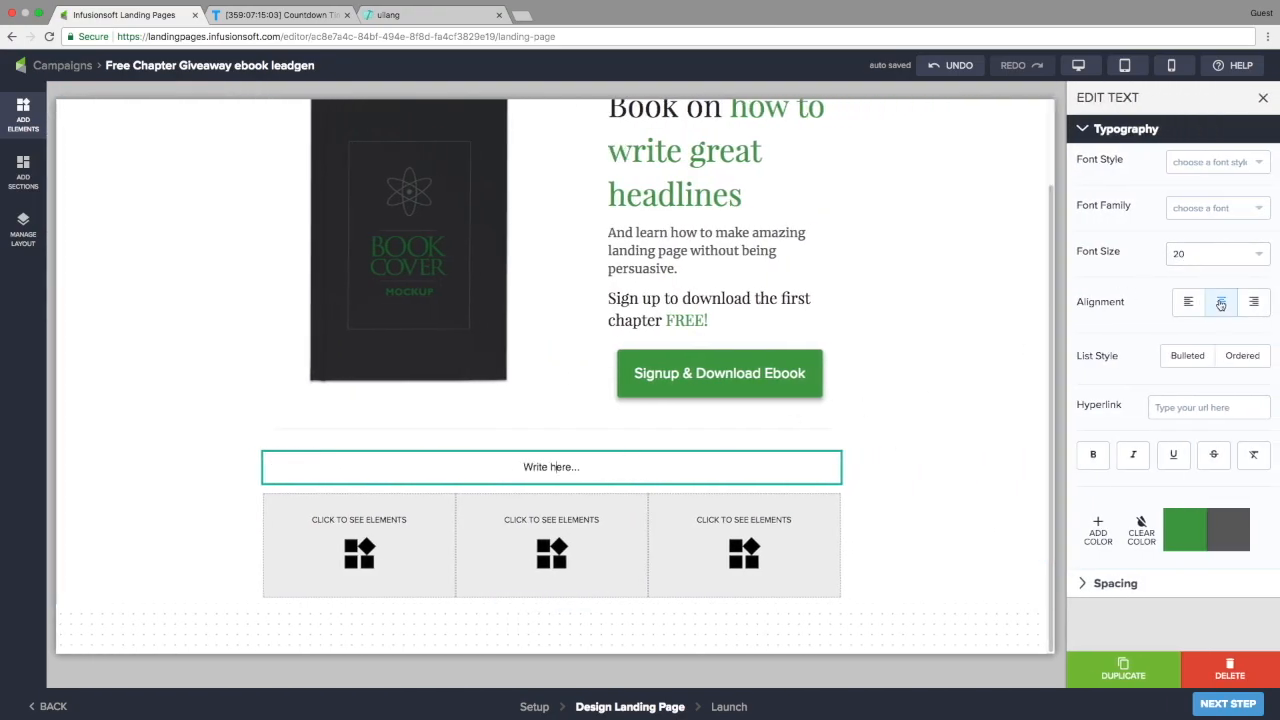
left_click(1200, 165)
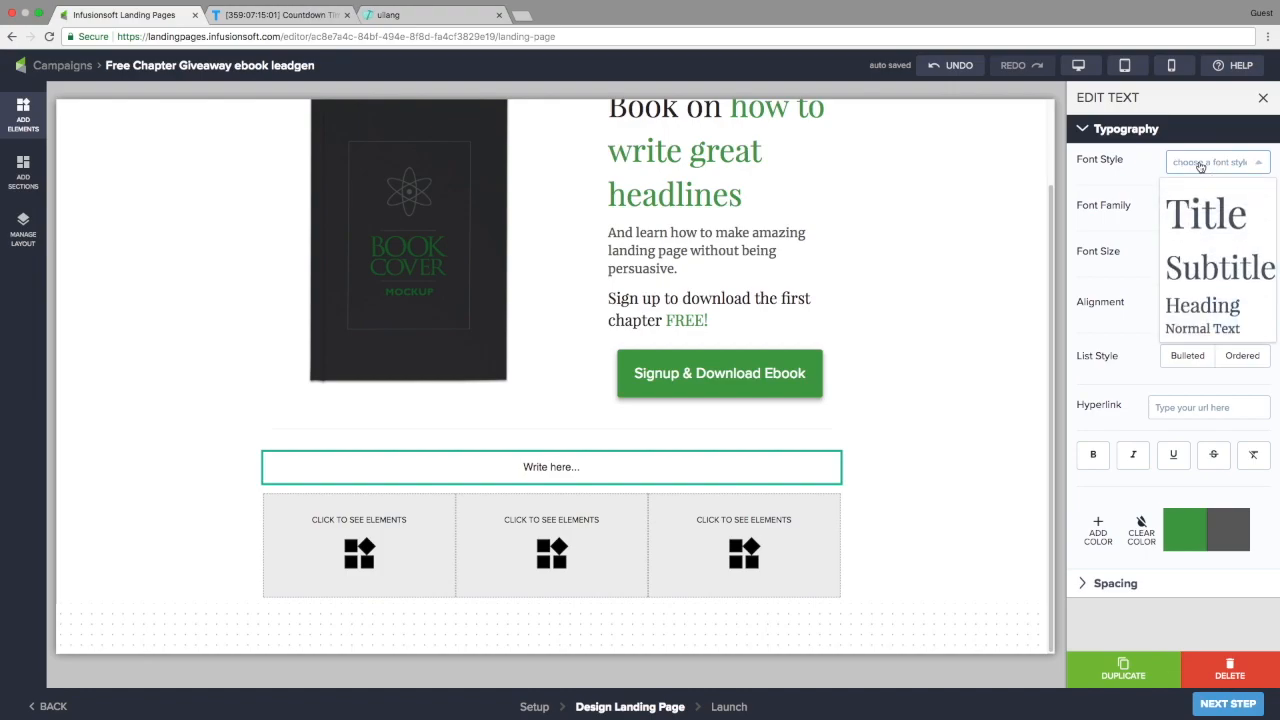
left_click(1200, 272)
triple_click(565, 478)
type("What You'll Learn")
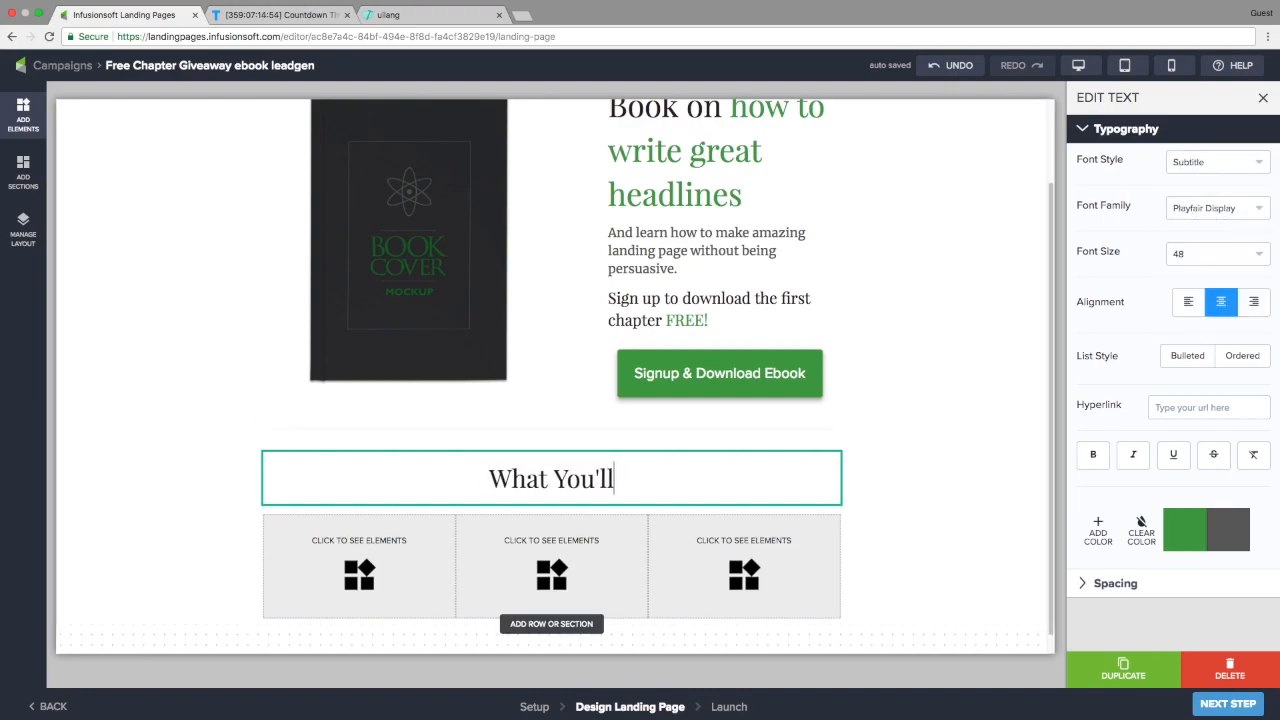
Drop an icon into the first column with a text box beneath it
left_click(206, 434)
left_click_drag(148, 280, 570, 545)
left_click_drag(82, 155, 560, 610)
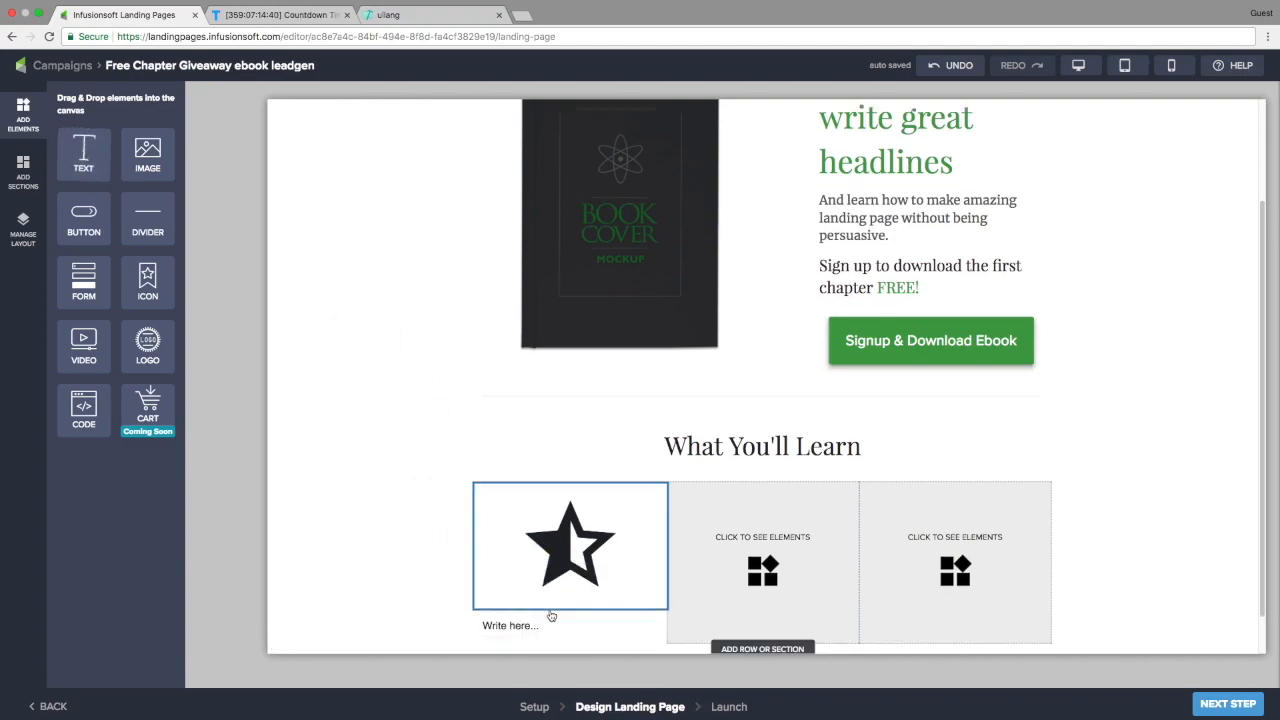
Colour the star icon in the first column grey
scroll(530, 608, "down", 1)
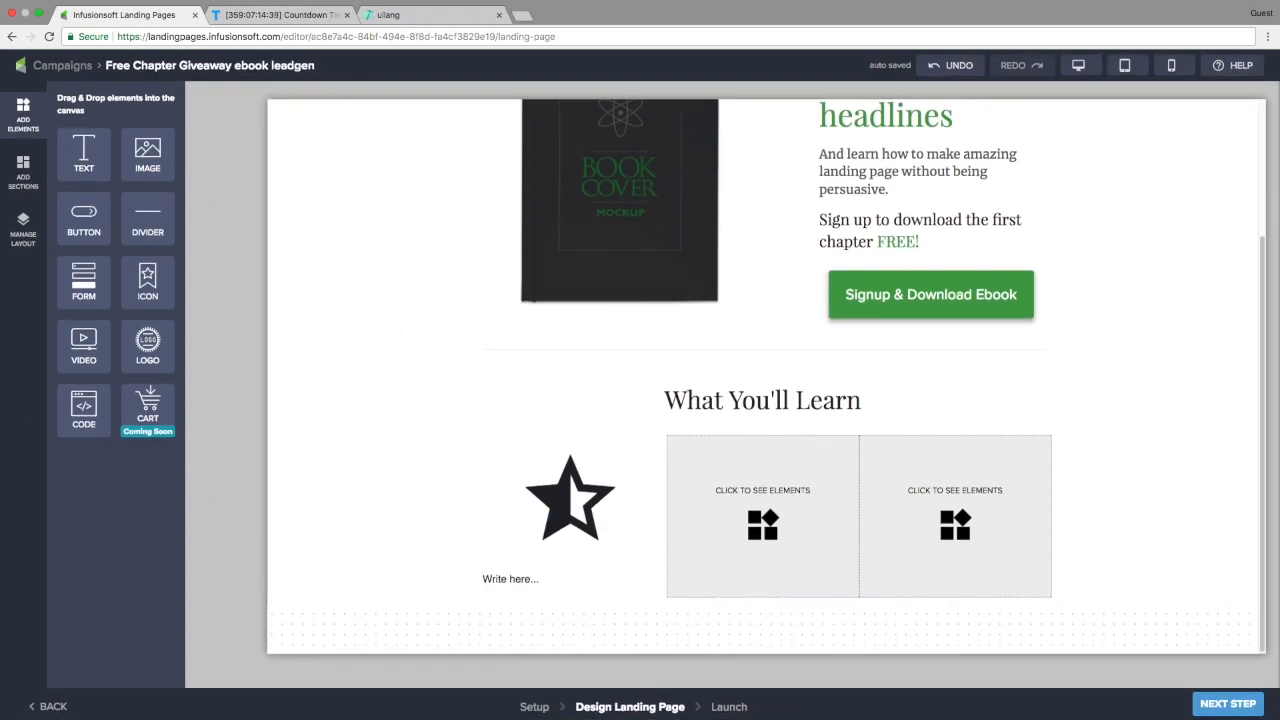
left_click(518, 480)
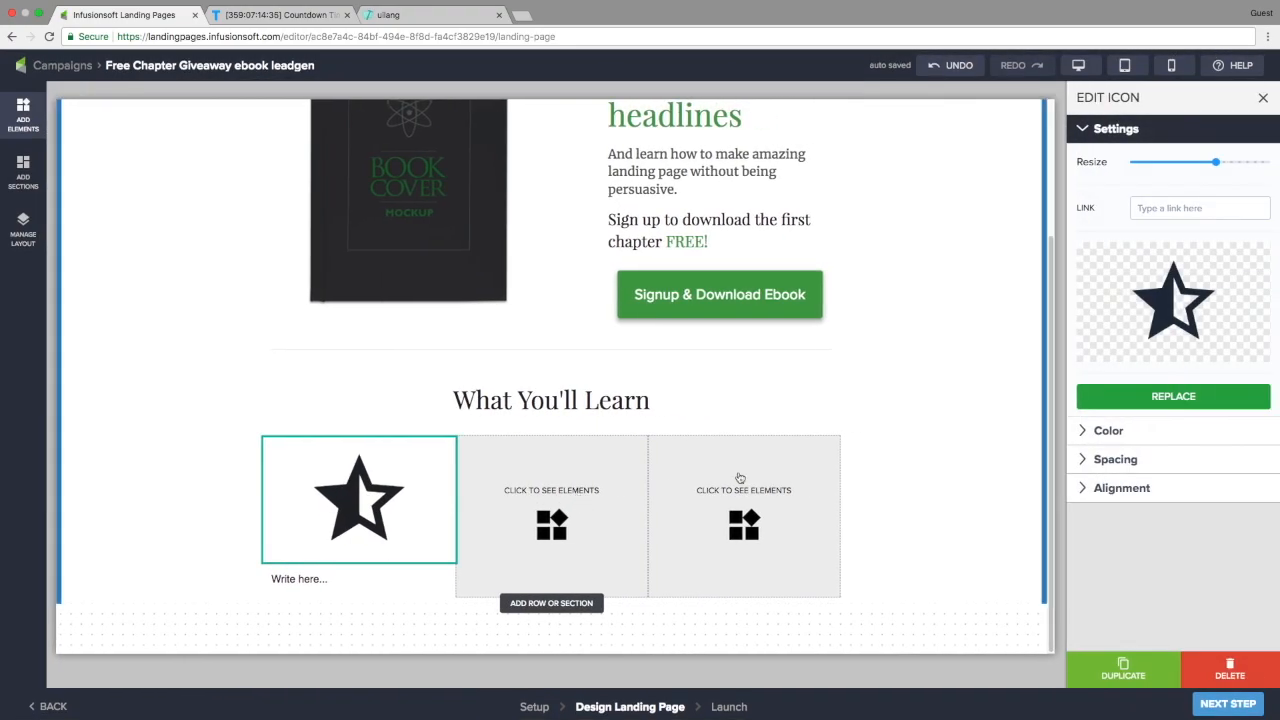
left_click(1143, 432)
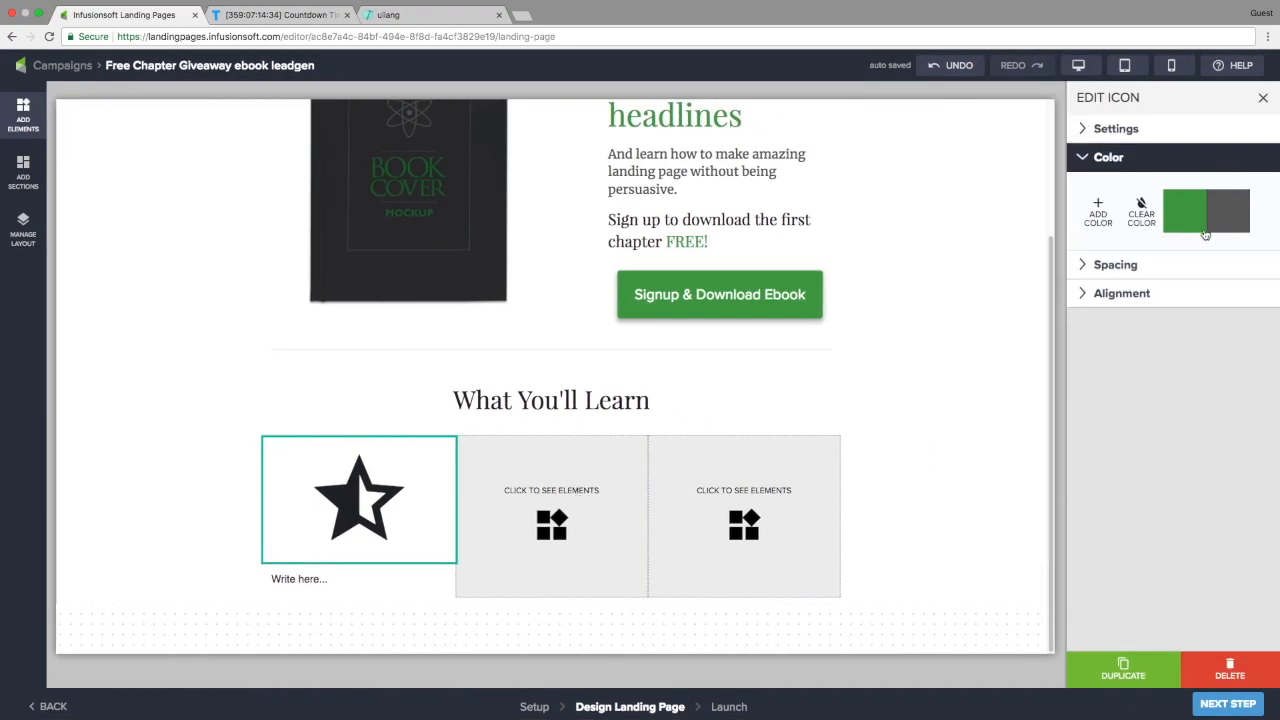
left_click(1237, 217)
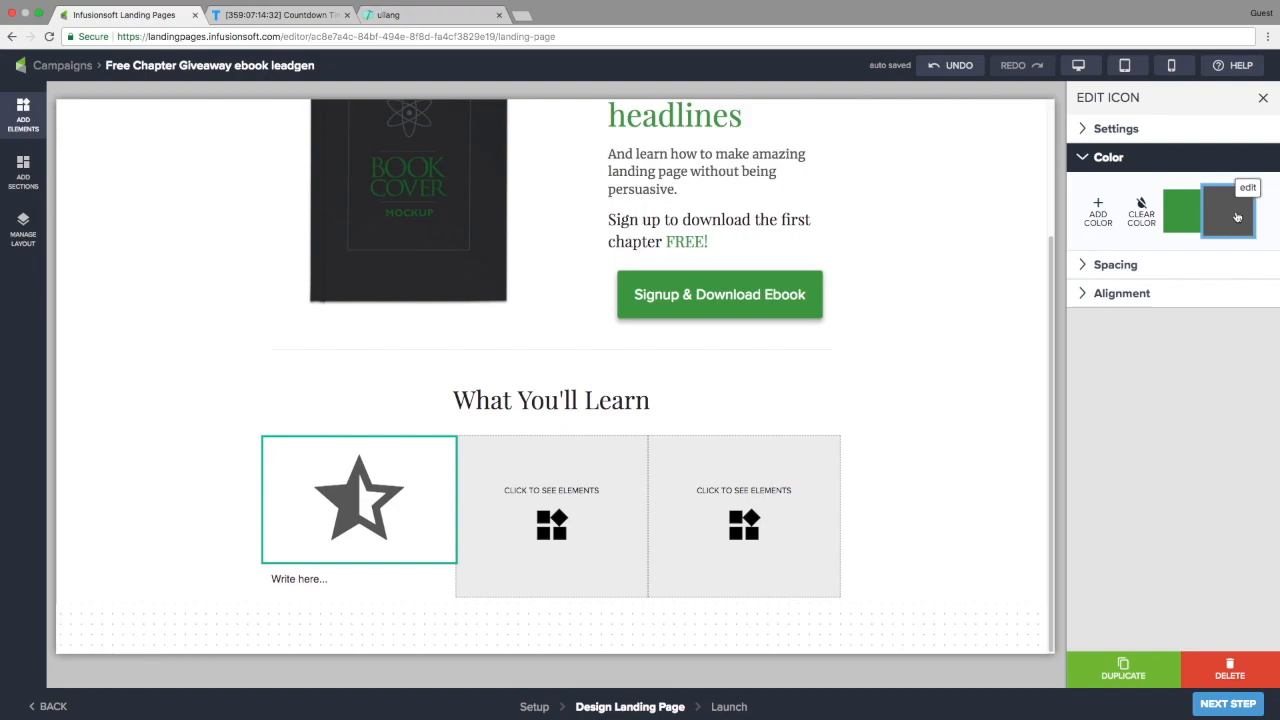
Make the 'How to write amazing headlines' text a centred Heading
left_click(292, 578)
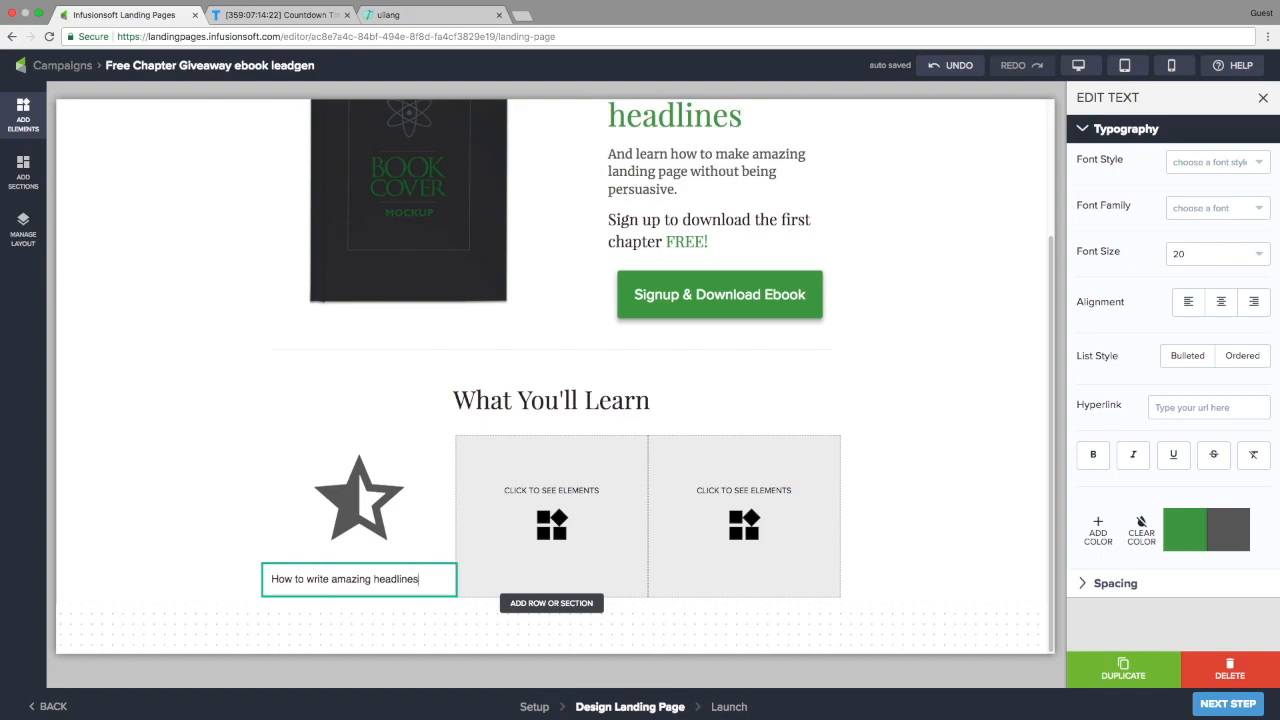
left_click(1210, 161)
left_click(1196, 307)
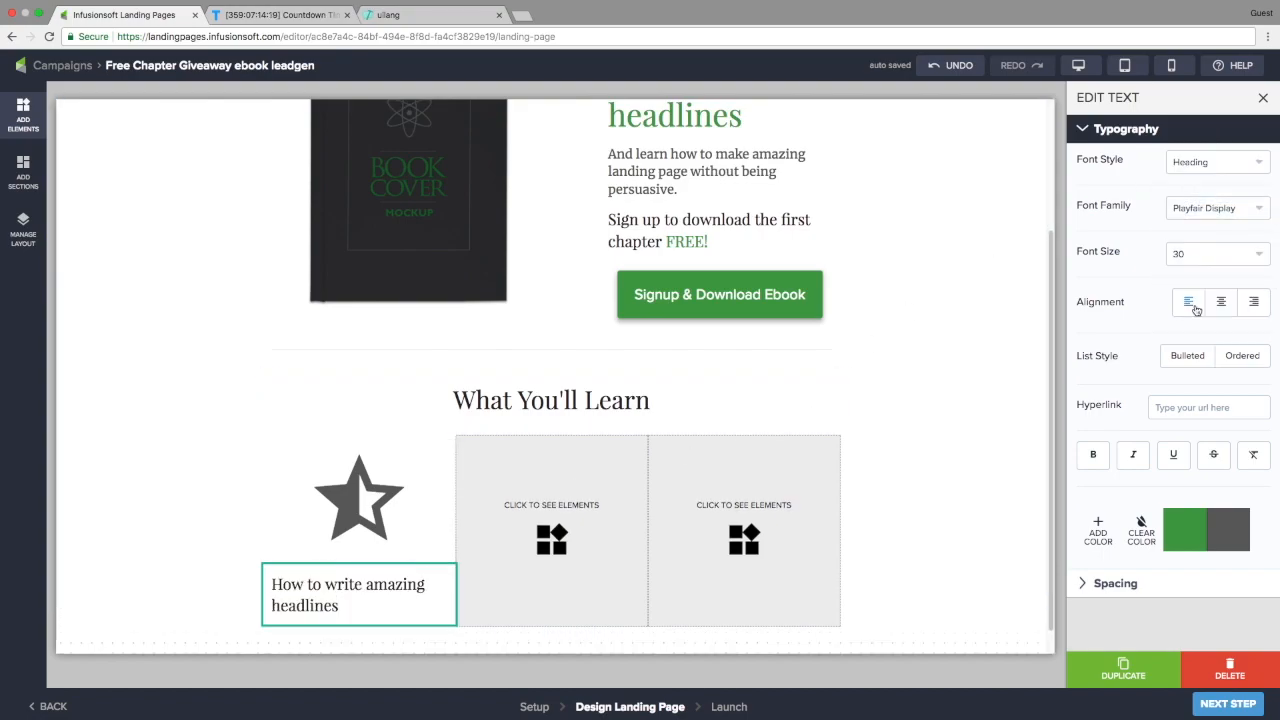
left_click(1220, 301)
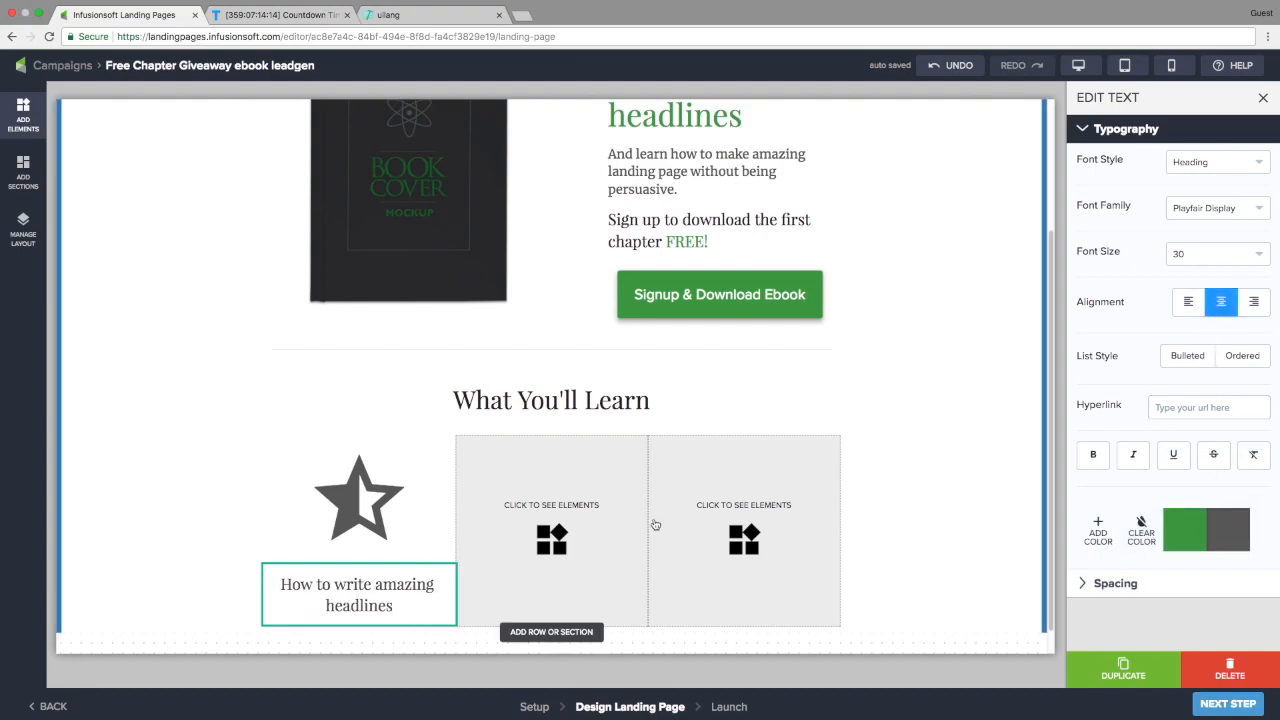
Replace the star with the Themify pencil icon and shrink it
left_click(391, 511)
left_click(1173, 300)
left_click(580, 255)
scroll(823, 480, "down", 12)
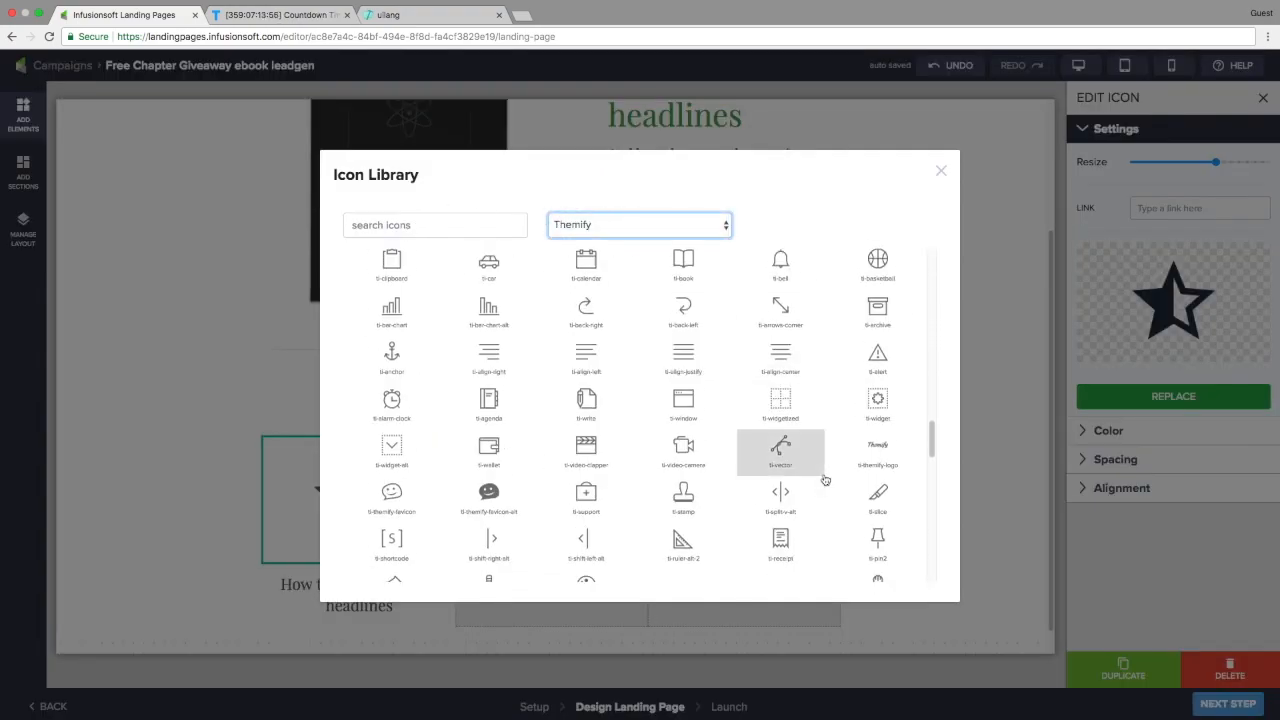
scroll(697, 490, "up", 10)
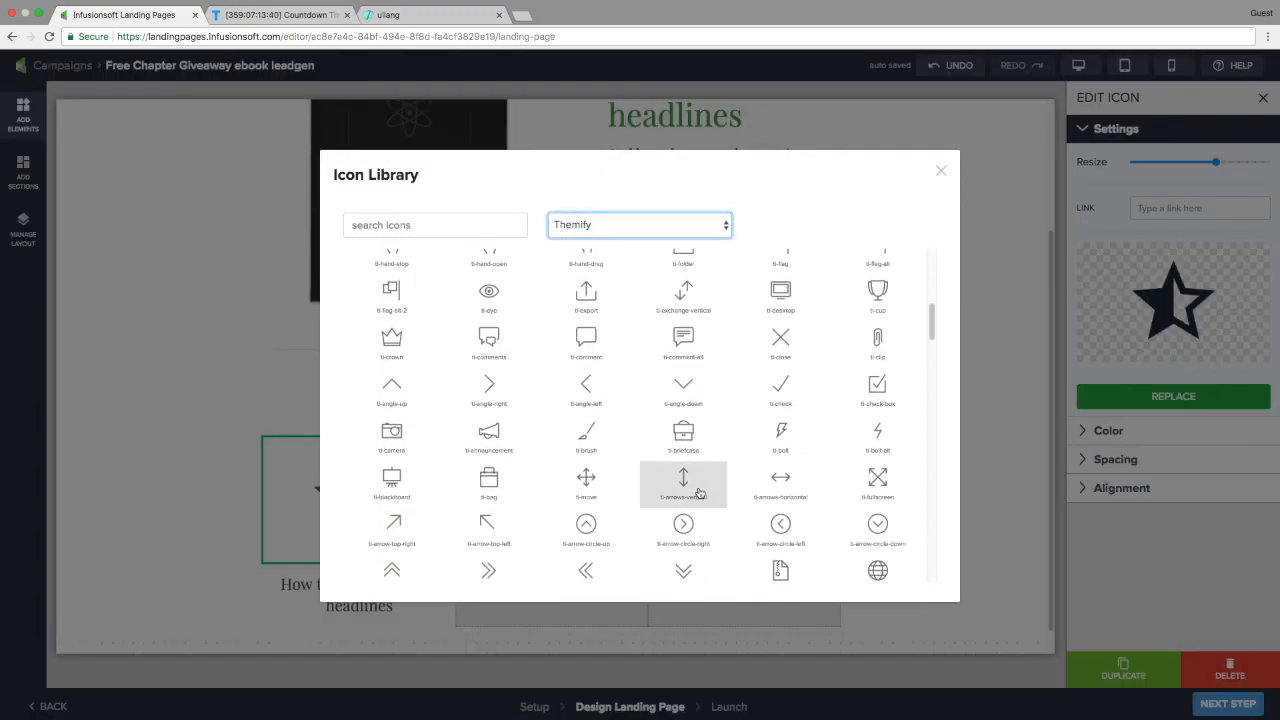
left_click(694, 488)
left_click_drag(1210, 163, 1147, 162)
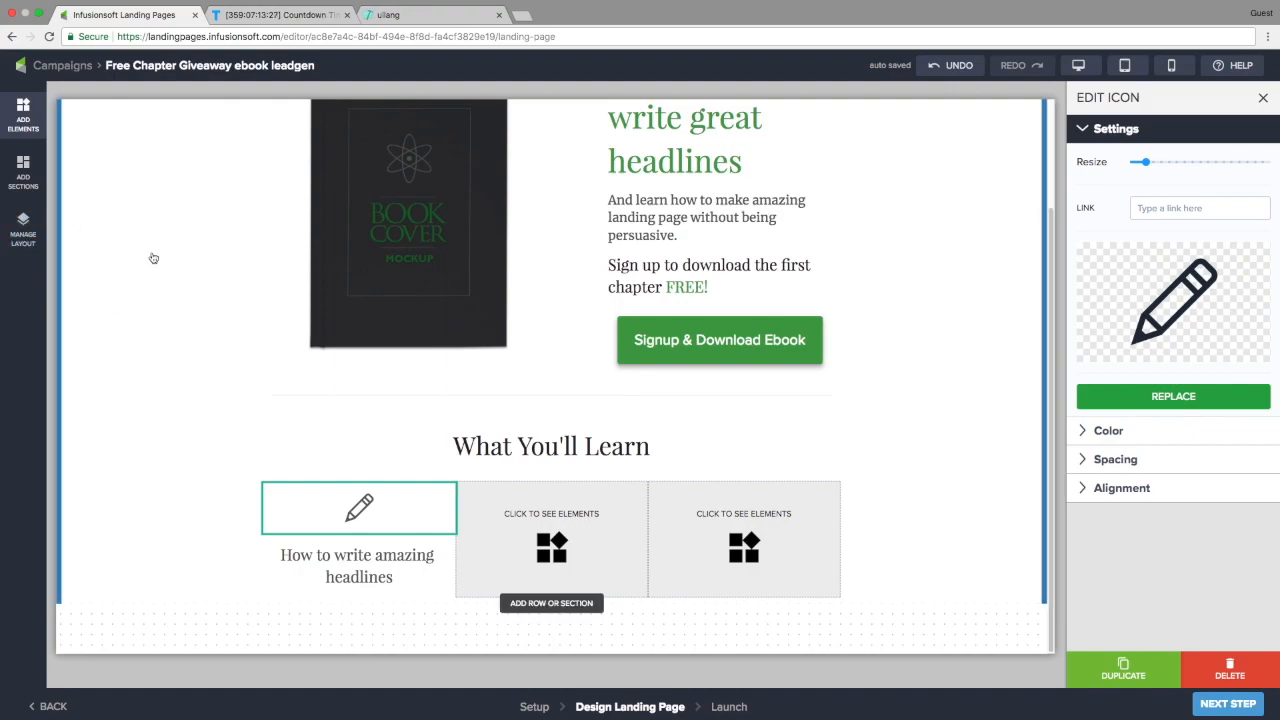
scroll(151, 257, "up", 3)
left_click(168, 137)
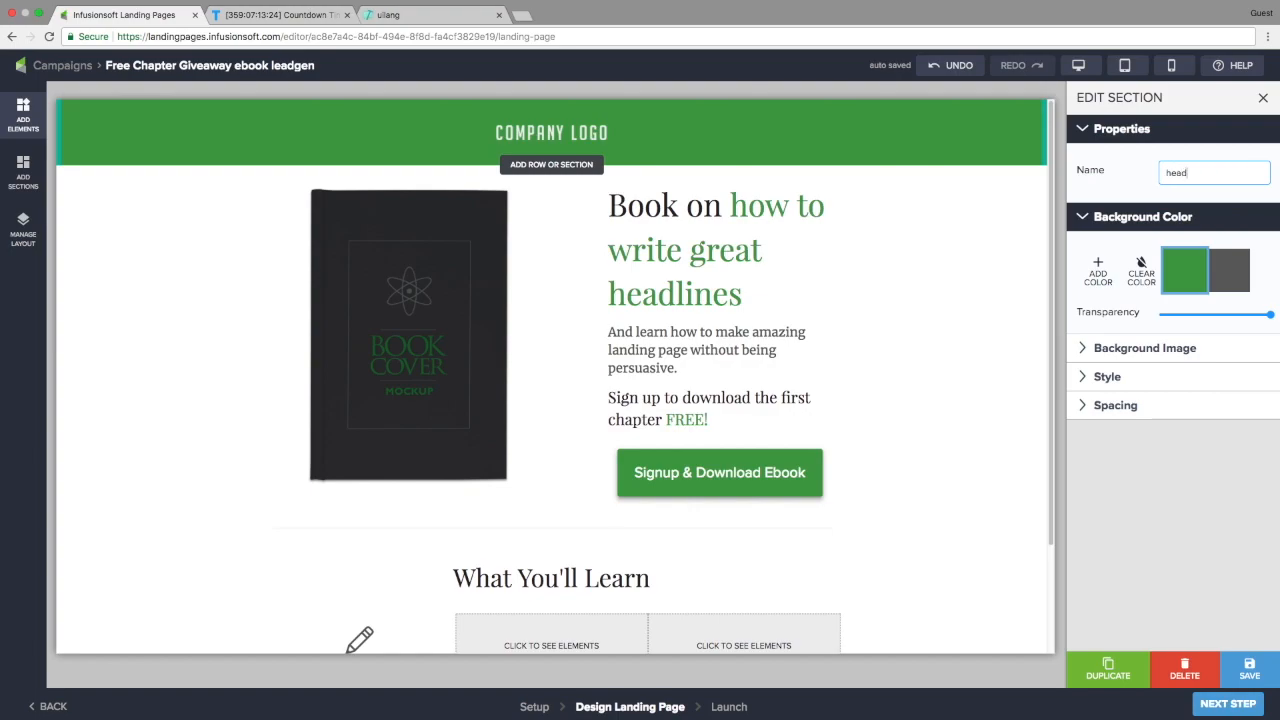
Select the book-cover hero section and give it the name 'Intro'
left_click(97, 337)
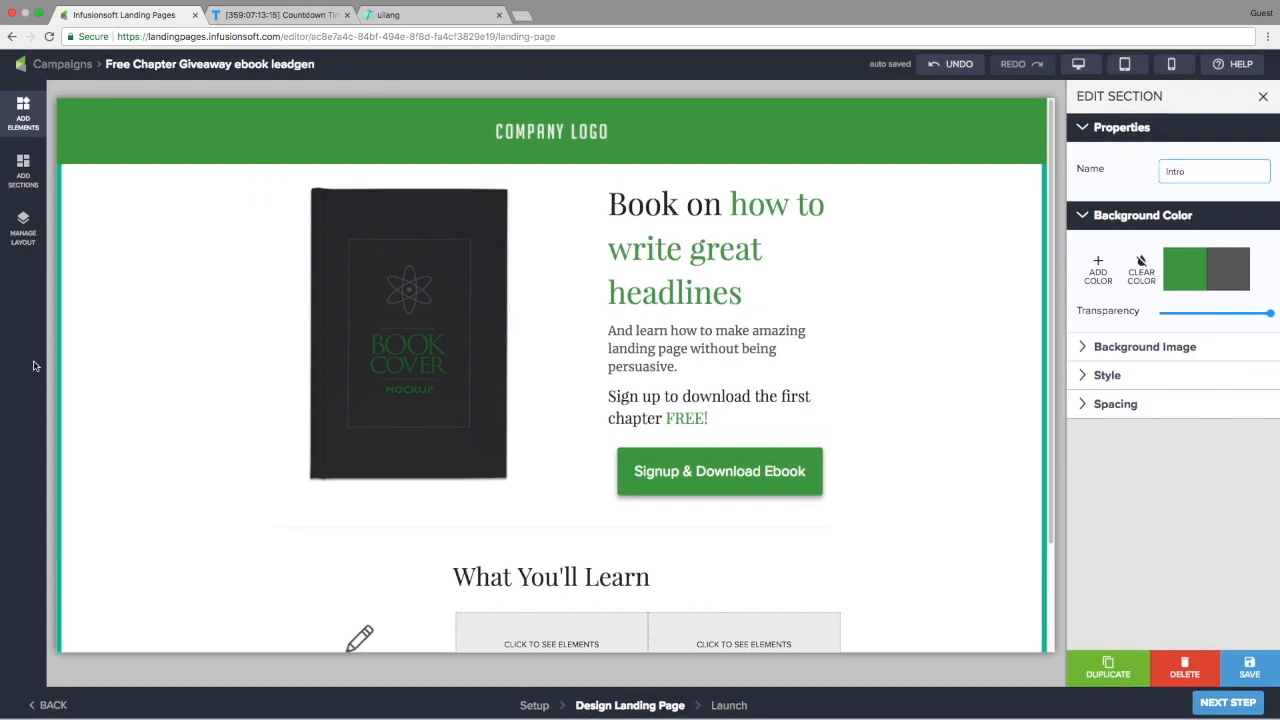
scroll(190, 377, "down", 3)
left_click(23, 224)
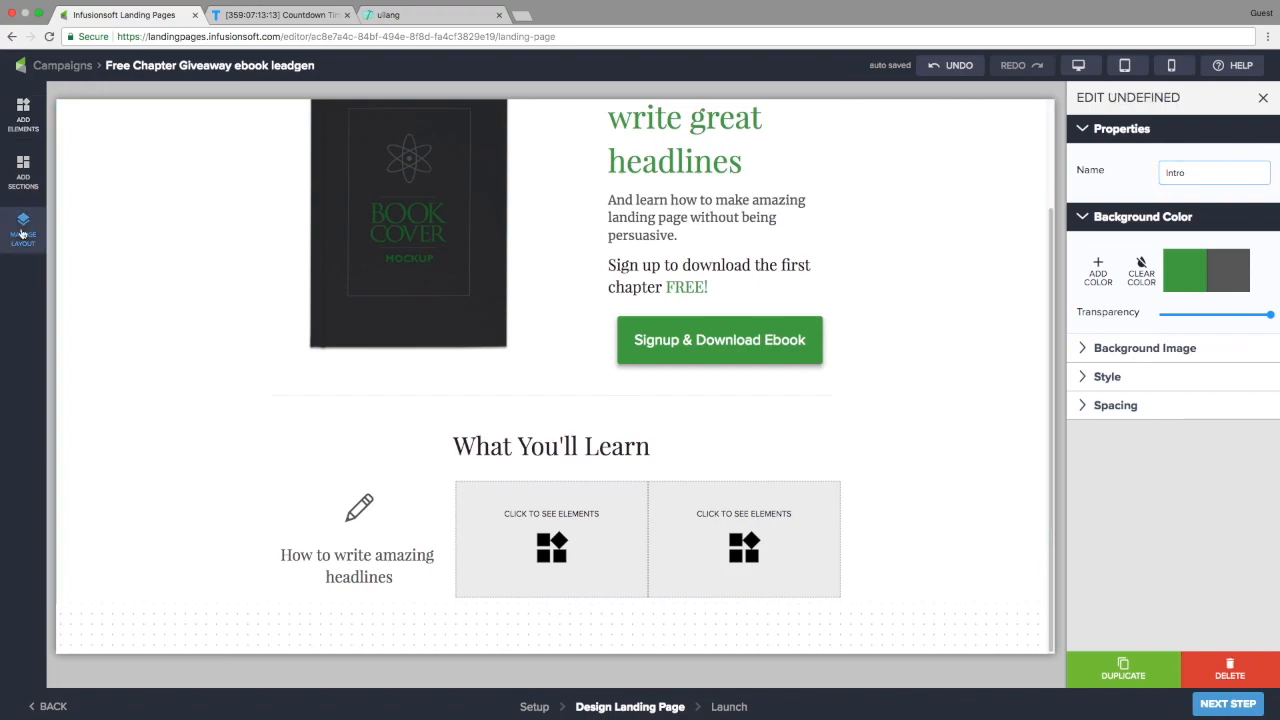
Drill down the layout outline to the columns of the Intro section's Row 4
left_click(80, 92)
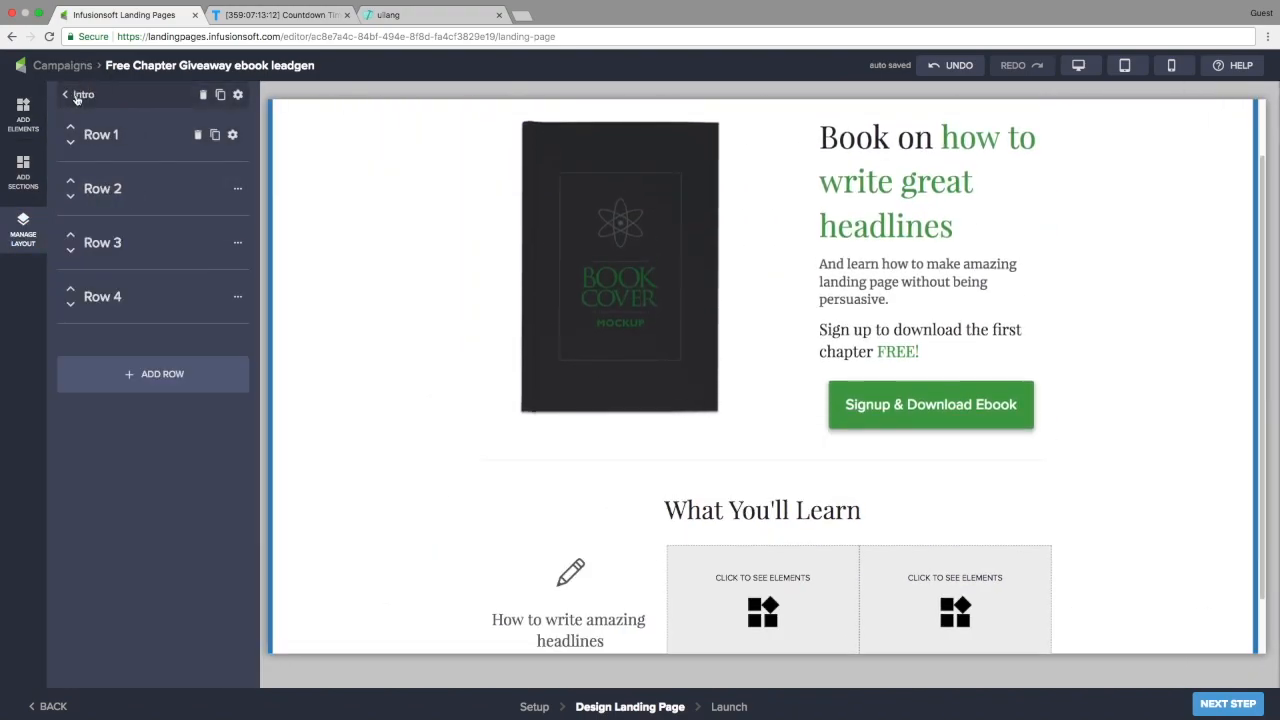
left_click(76, 98)
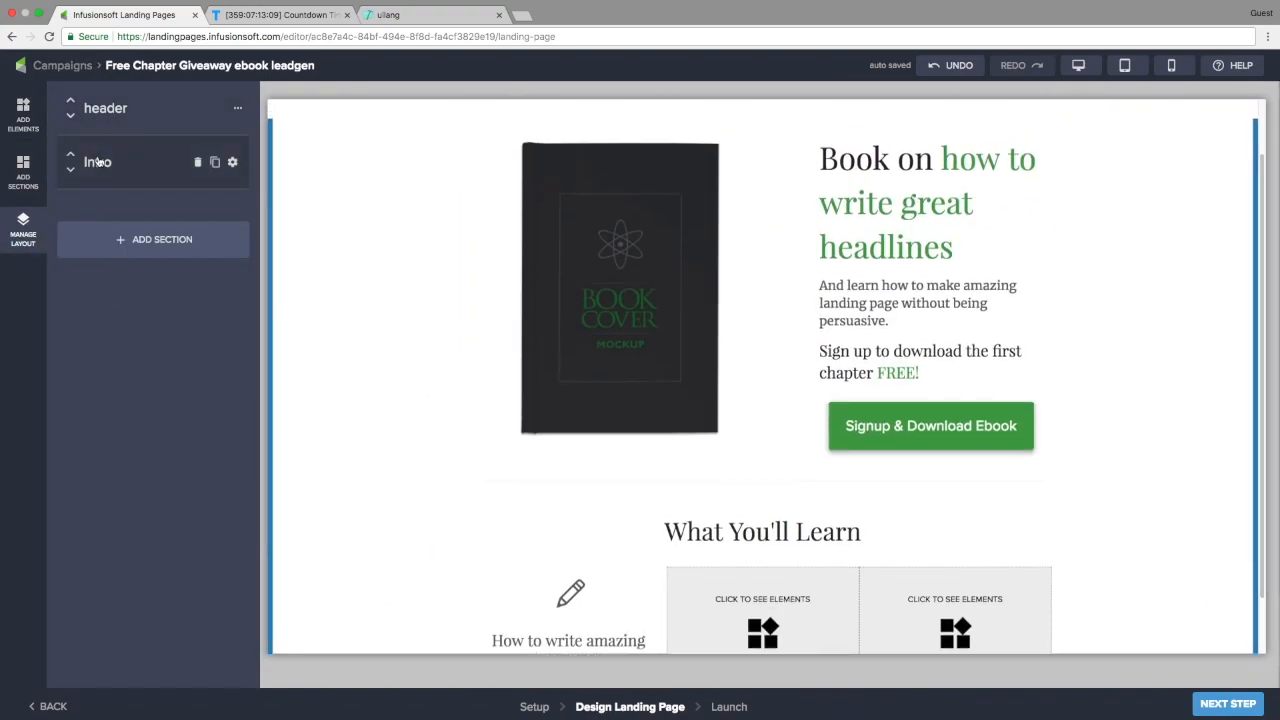
left_click(97, 162)
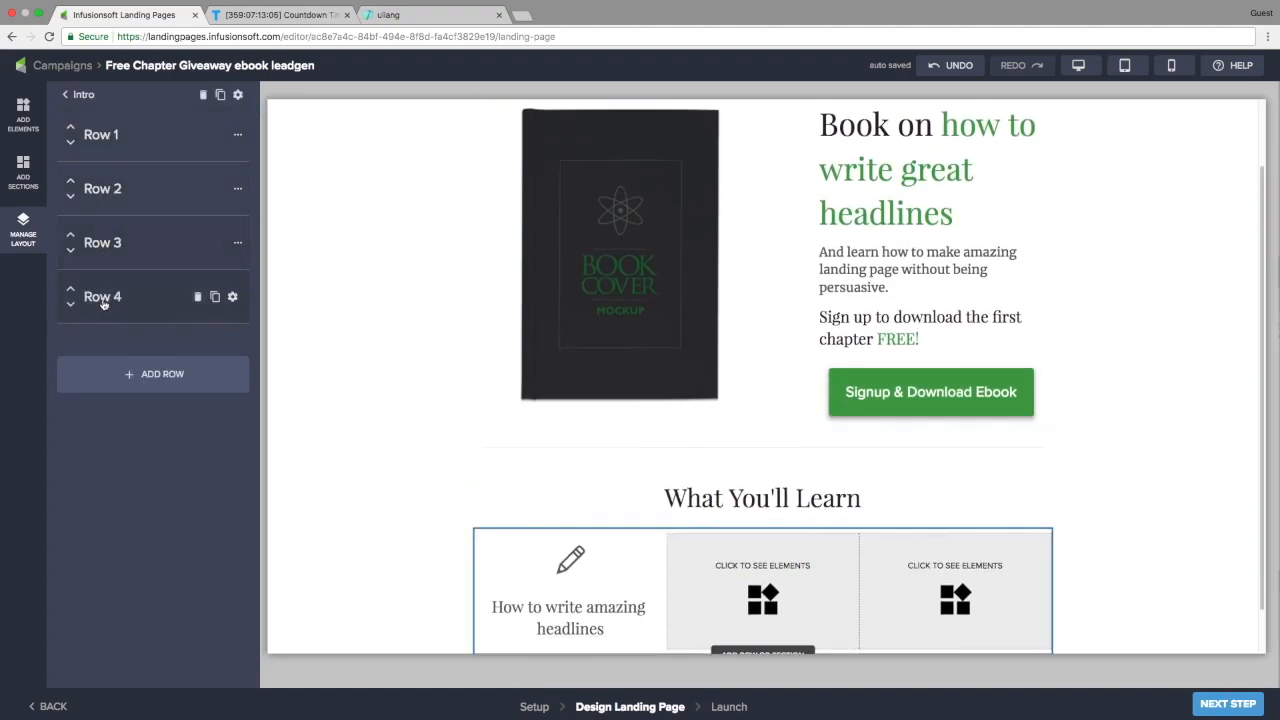
left_click(104, 305)
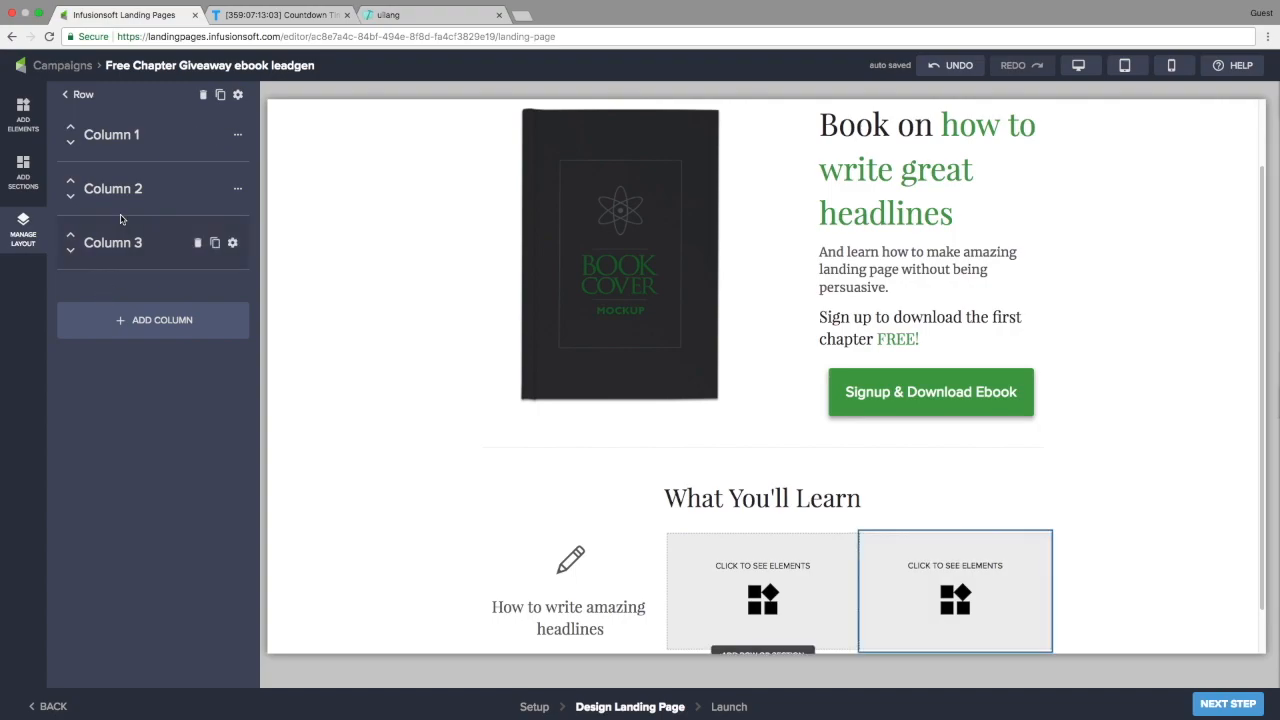
Delete Columns 2 and 3, then duplicate Column 1 twice for three identical columns
left_click(197, 190)
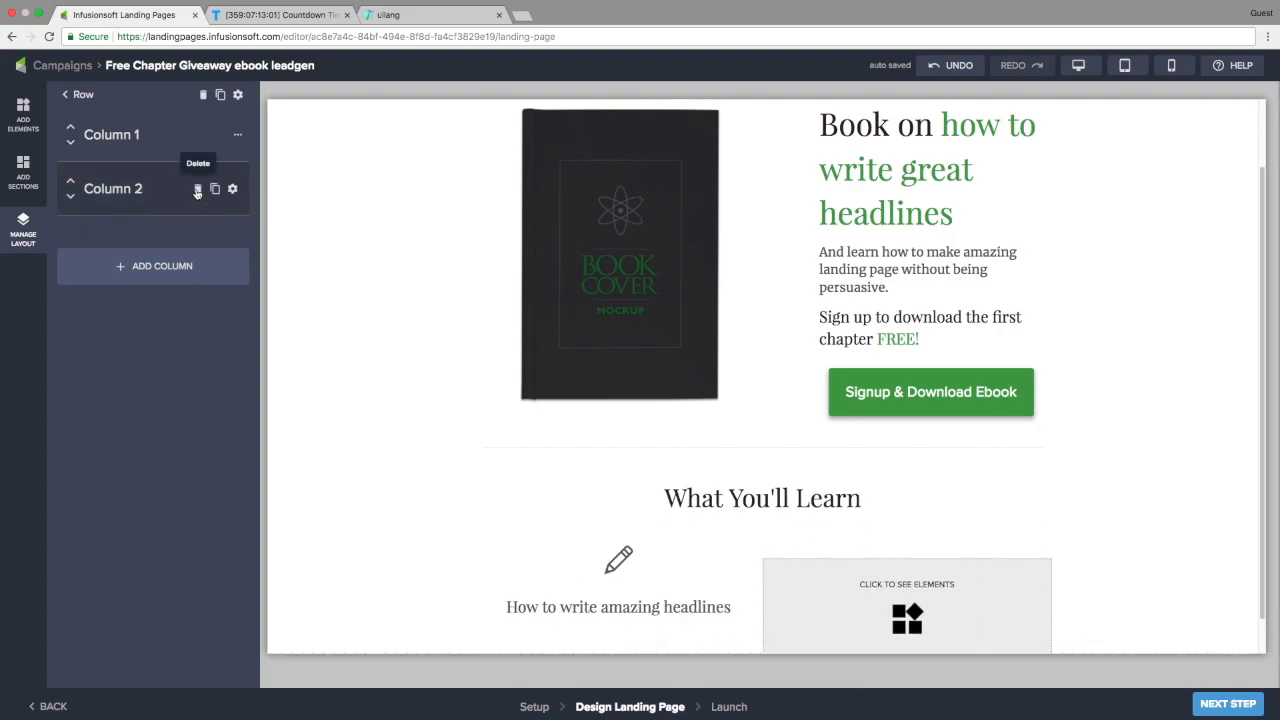
left_click(197, 190)
mouse_move(213, 145)
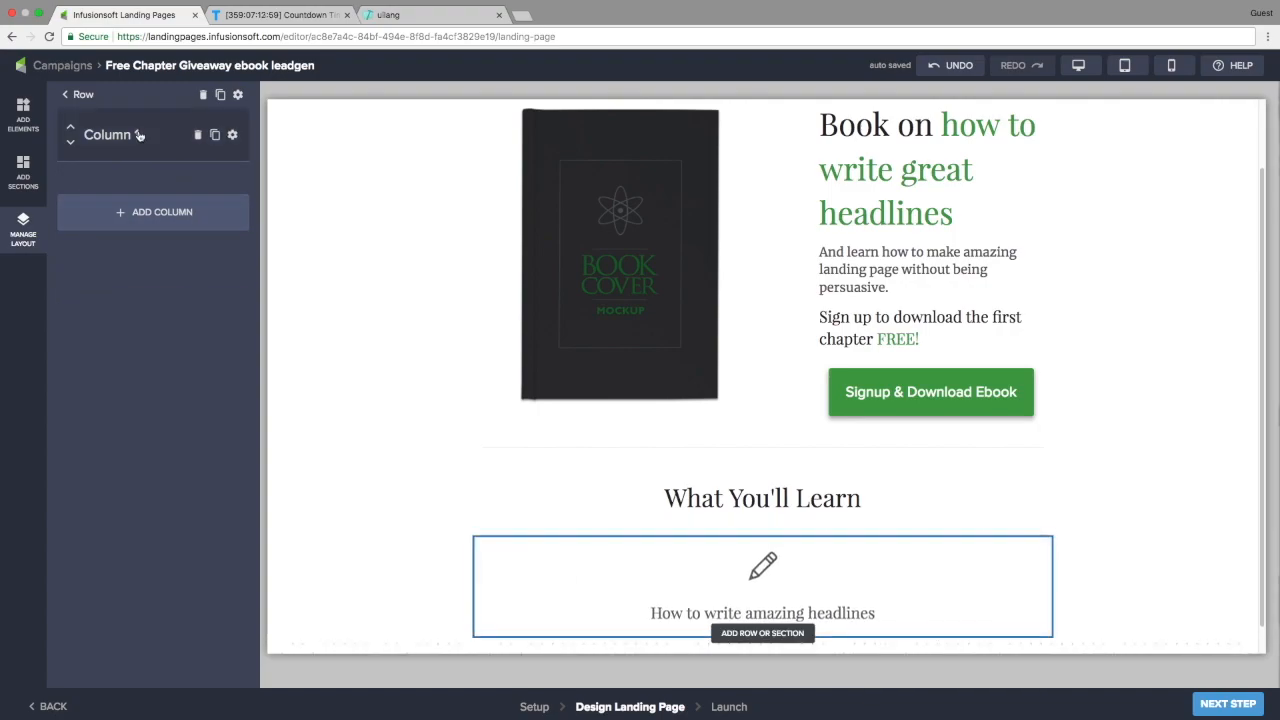
left_click(216, 136)
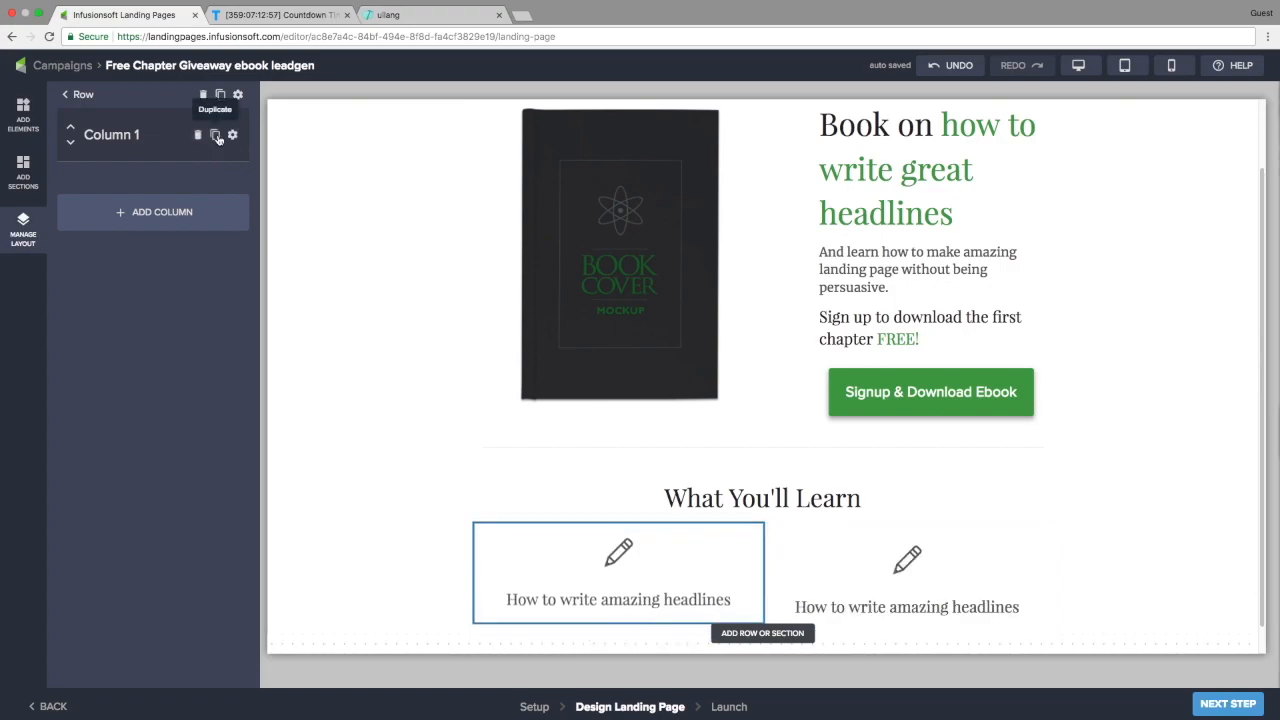
left_click(216, 136)
scroll(663, 594, "down", 1)
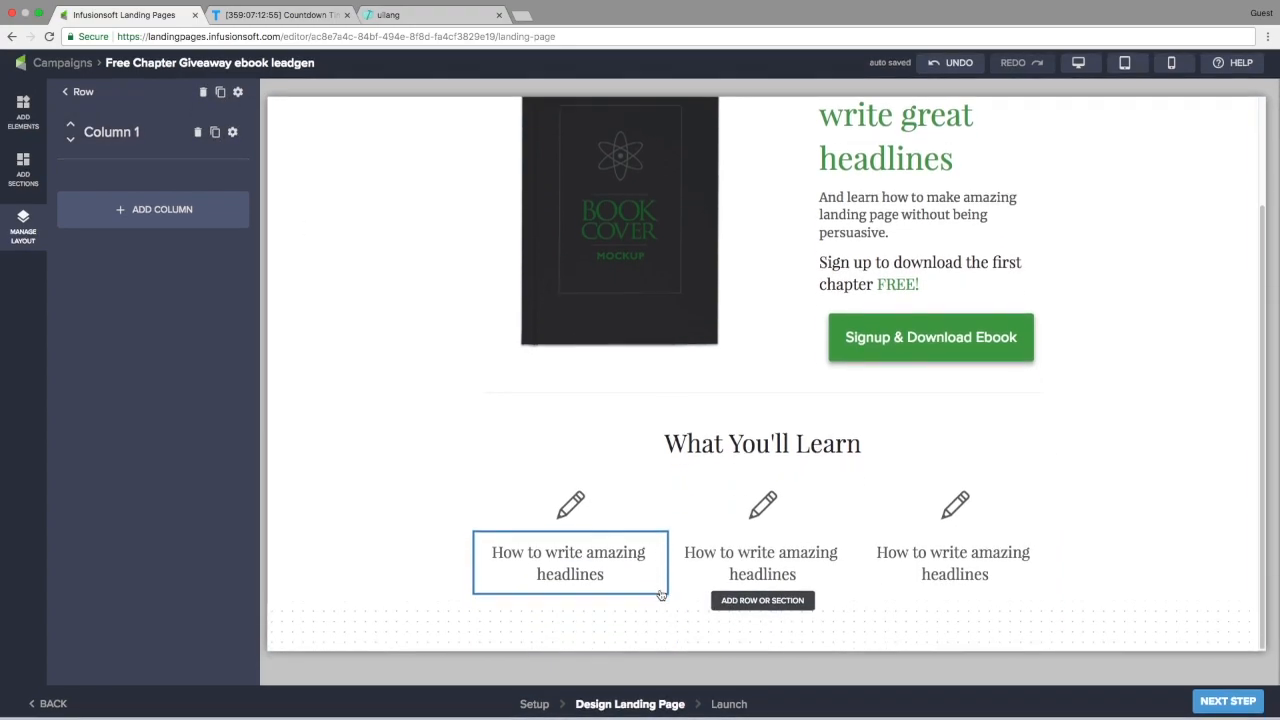
left_click(760, 510)
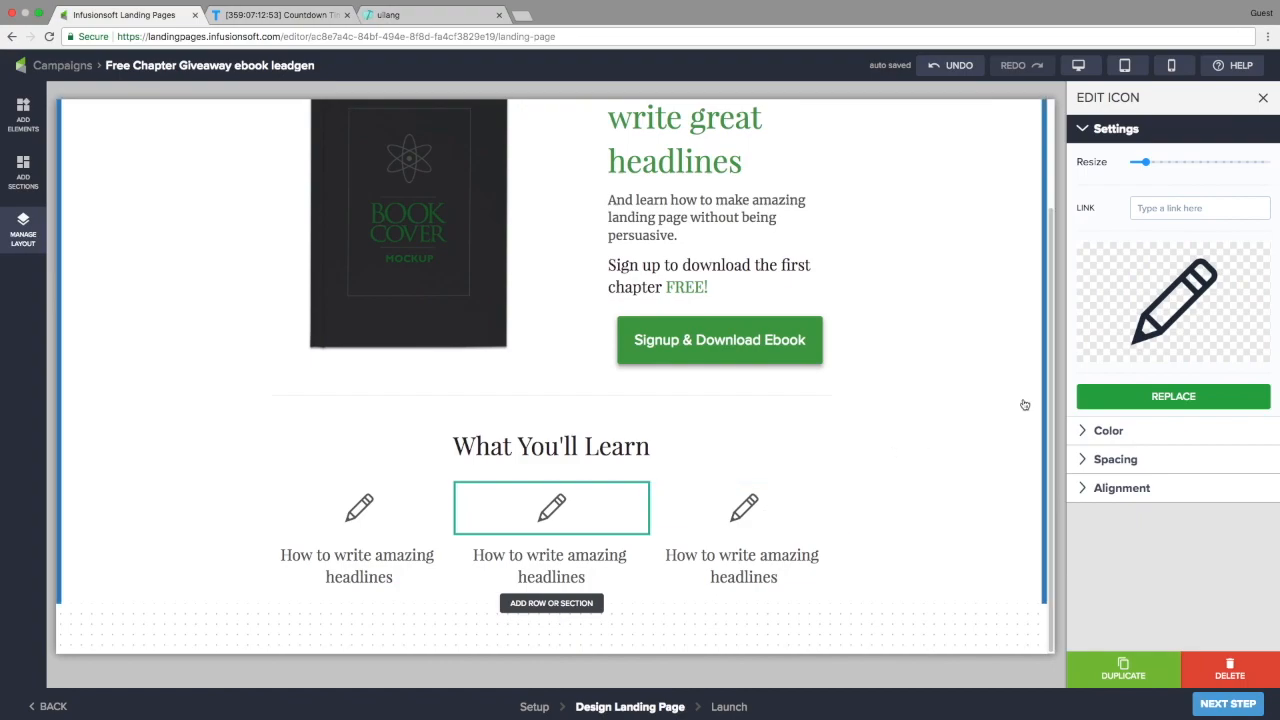
Swap the middle column's pencil for the ti-list icon via an 'li' search
left_click(1186, 293)
left_click(446, 224)
type("li")
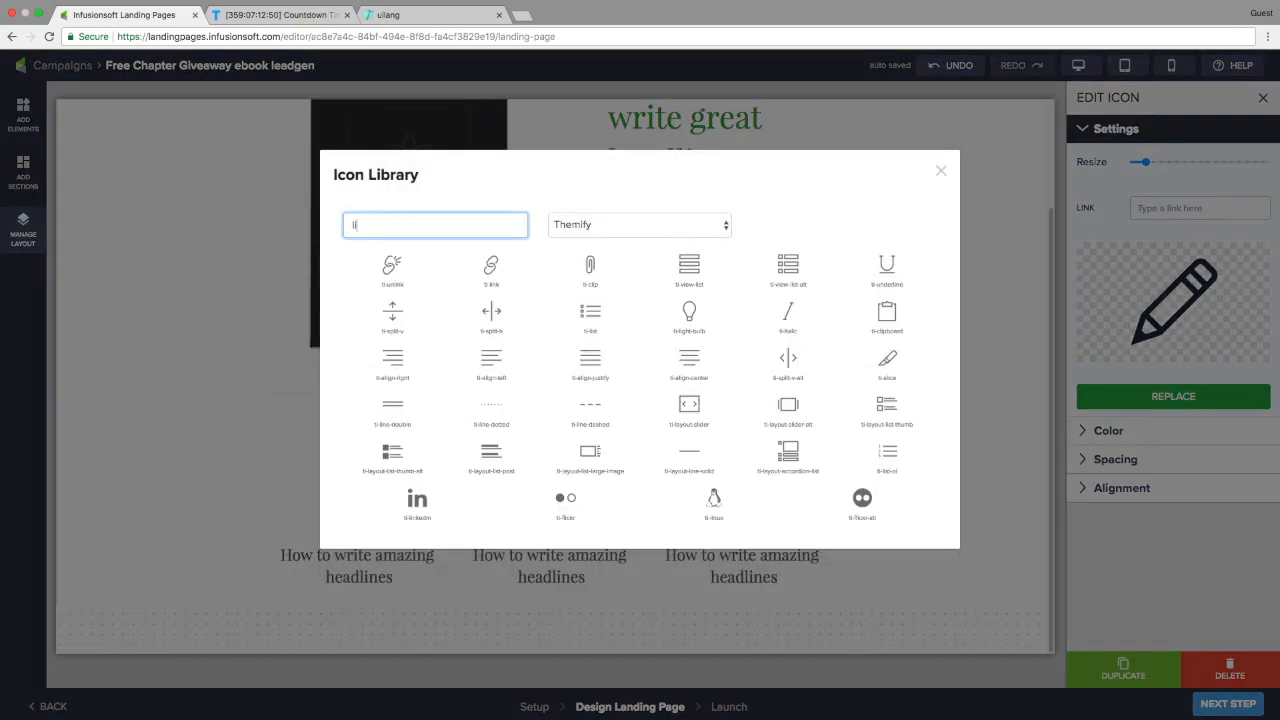
left_click(592, 316)
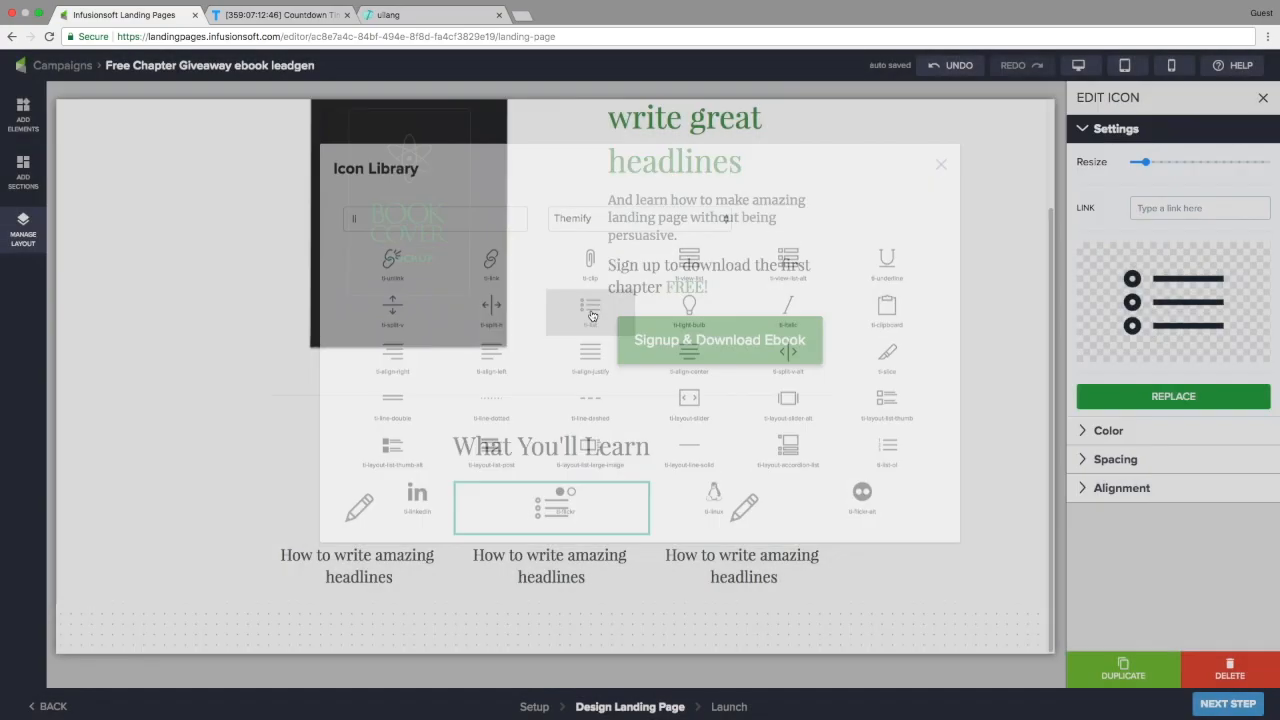
Swap the third column's pencil for the ti-credit-card icon via a 'ca' search
left_click(750, 508)
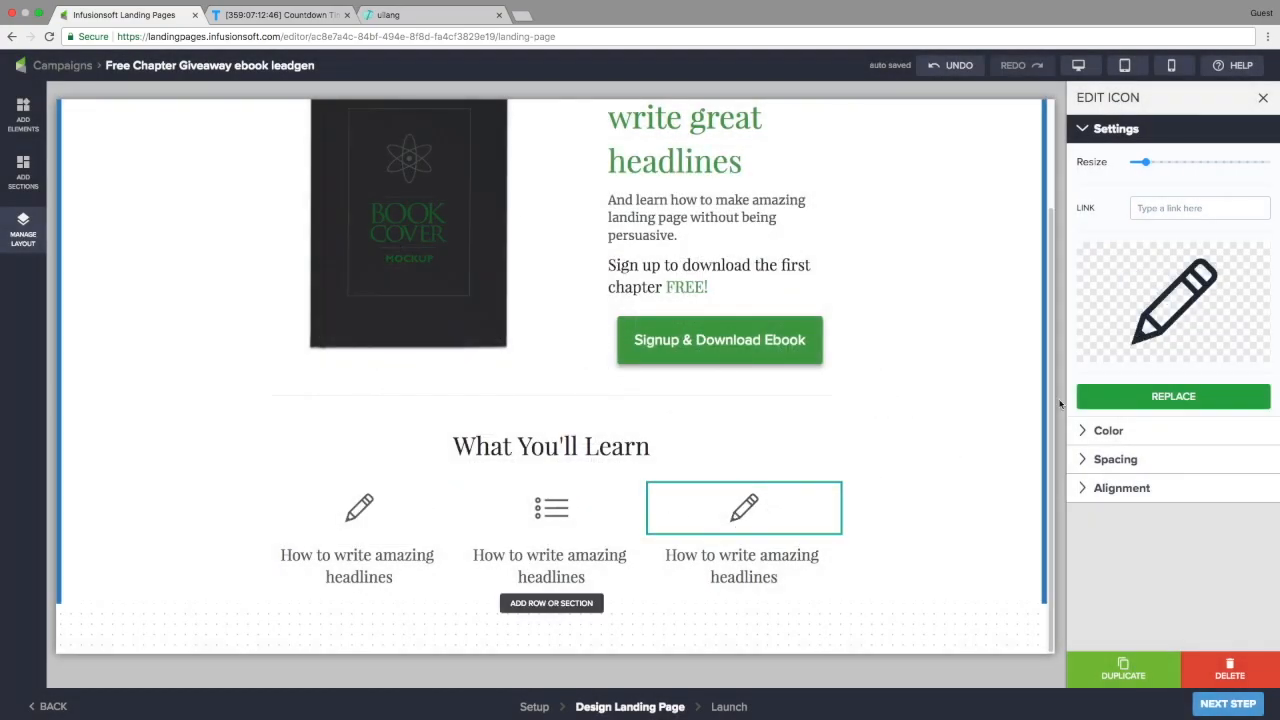
left_click(1125, 303)
left_click(421, 222)
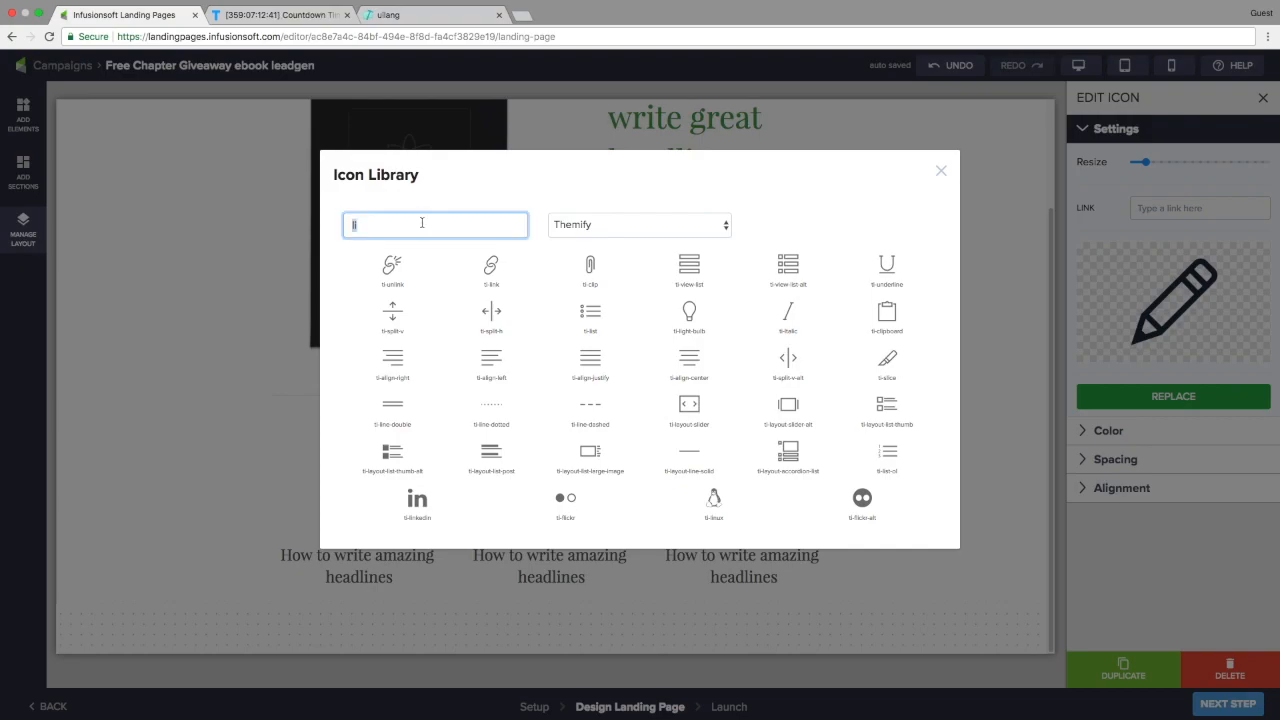
type("ca")
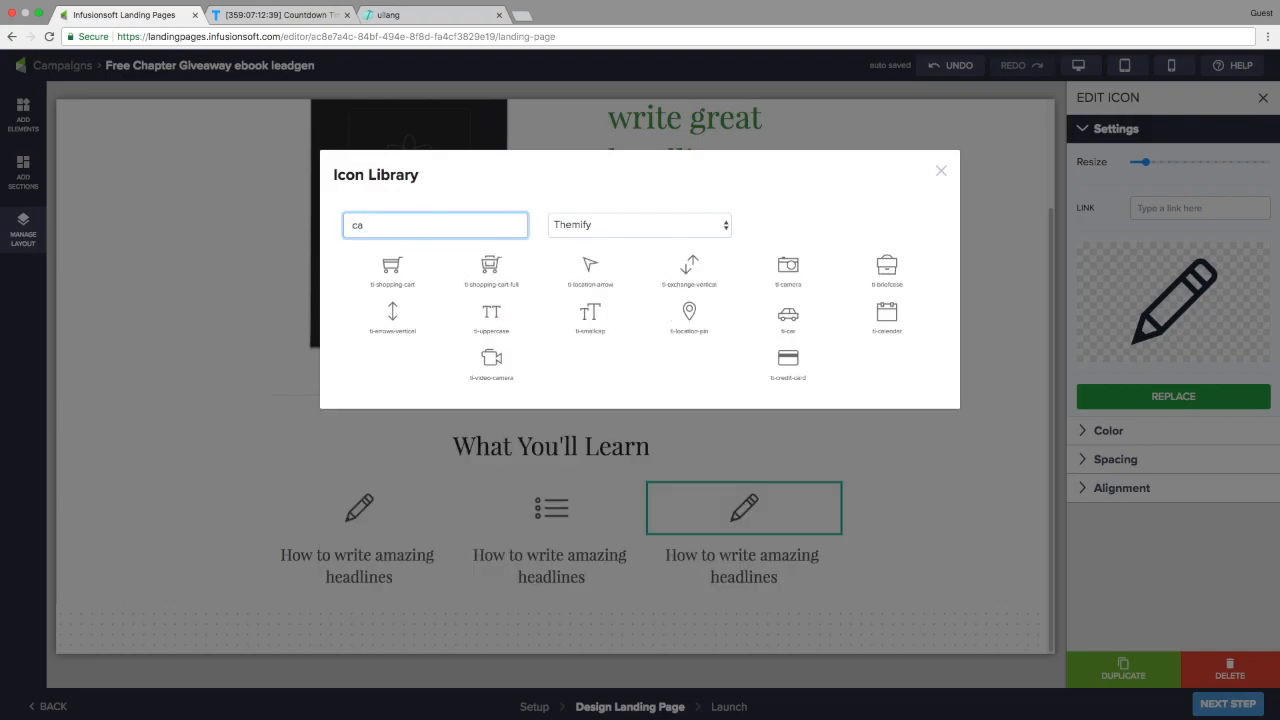
left_click(799, 376)
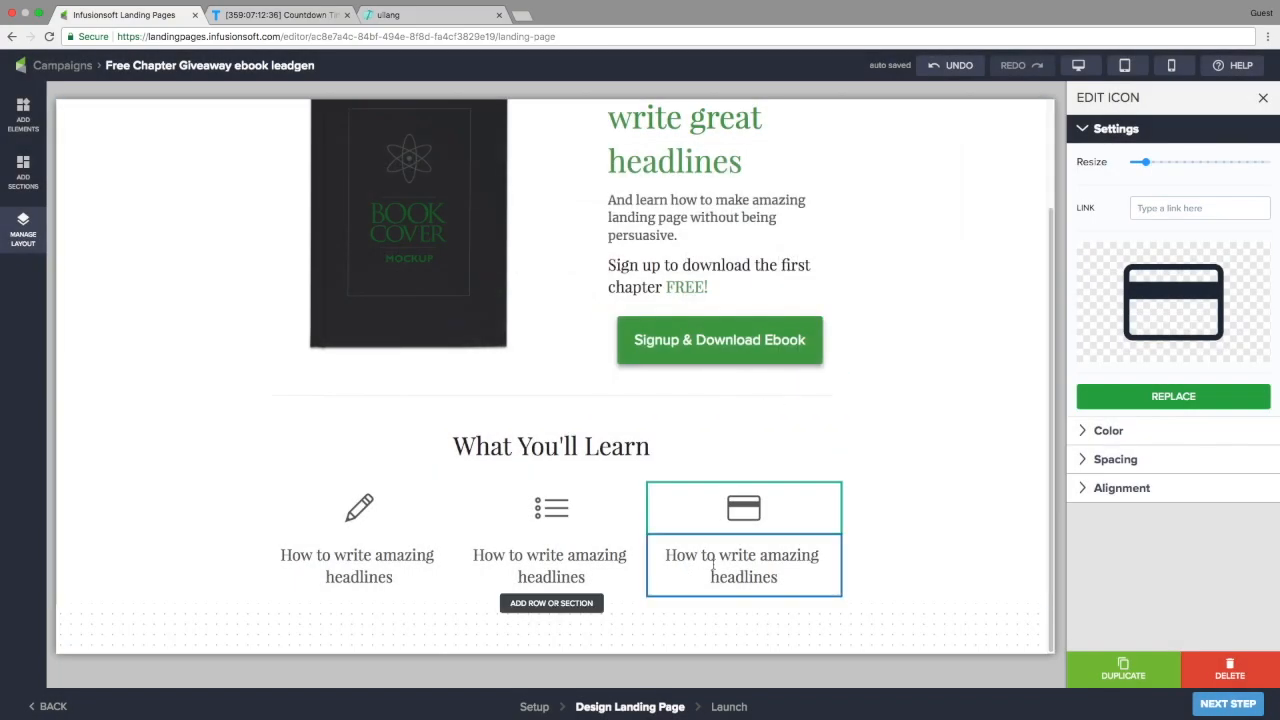
Reword the middle heading to 'How to NOT sound persuasive in your copy' and emphasise NOT
left_click(541, 557)
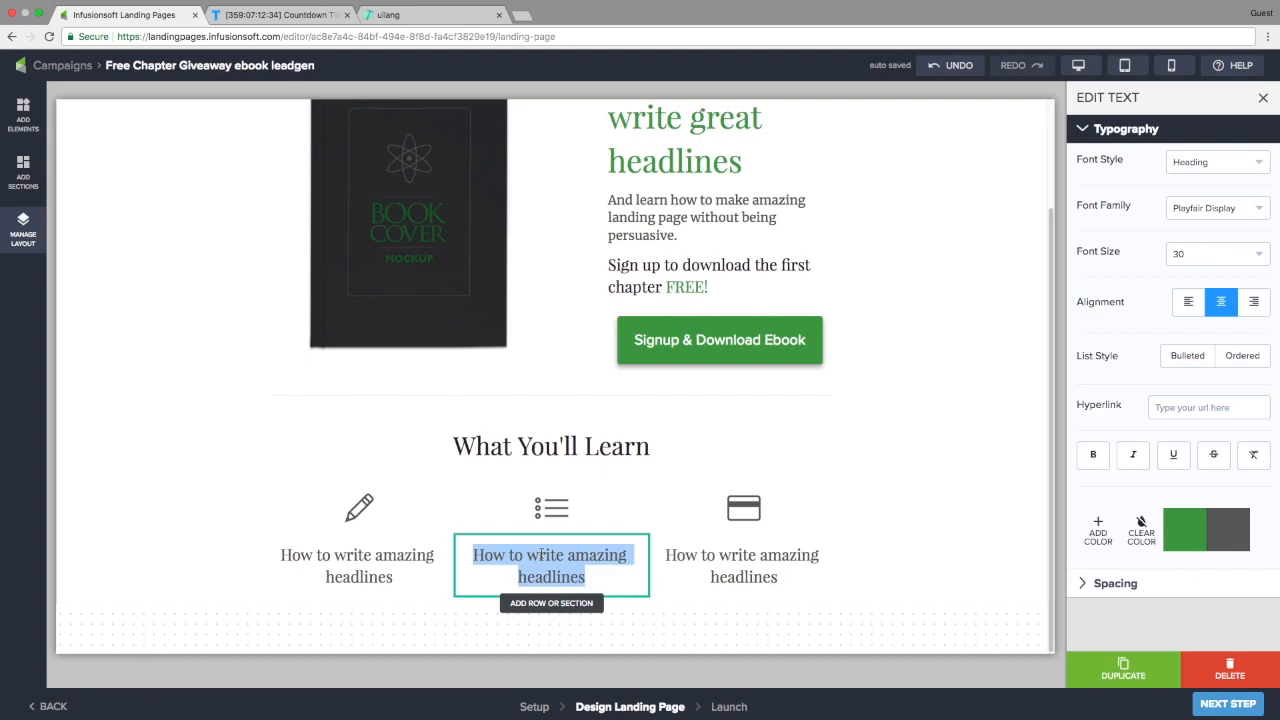
type("How to NOT sound persuasive in your copy")
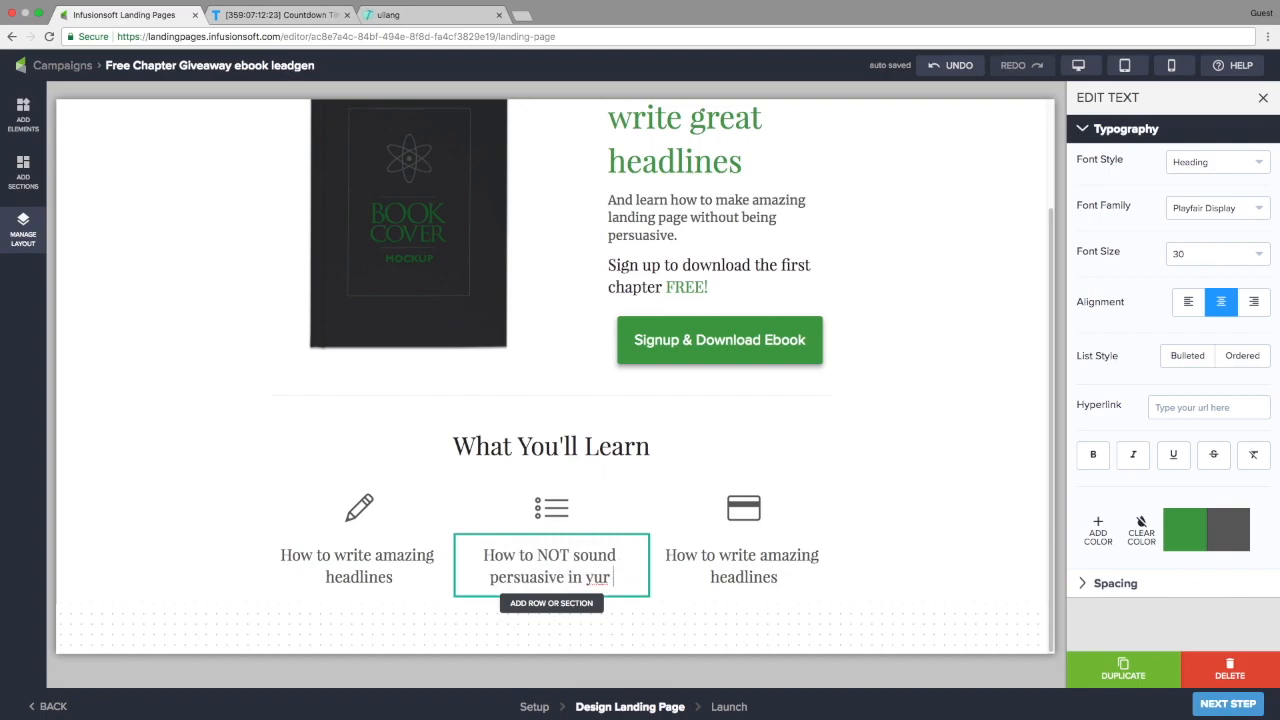
double_click(553, 556)
left_click(1134, 456)
Retitle the third heading 'HOw to make lots of money doing it' and make its icon and text green
left_click(730, 558)
type("HOw to make lots of money doing it")
left_click(743, 508)
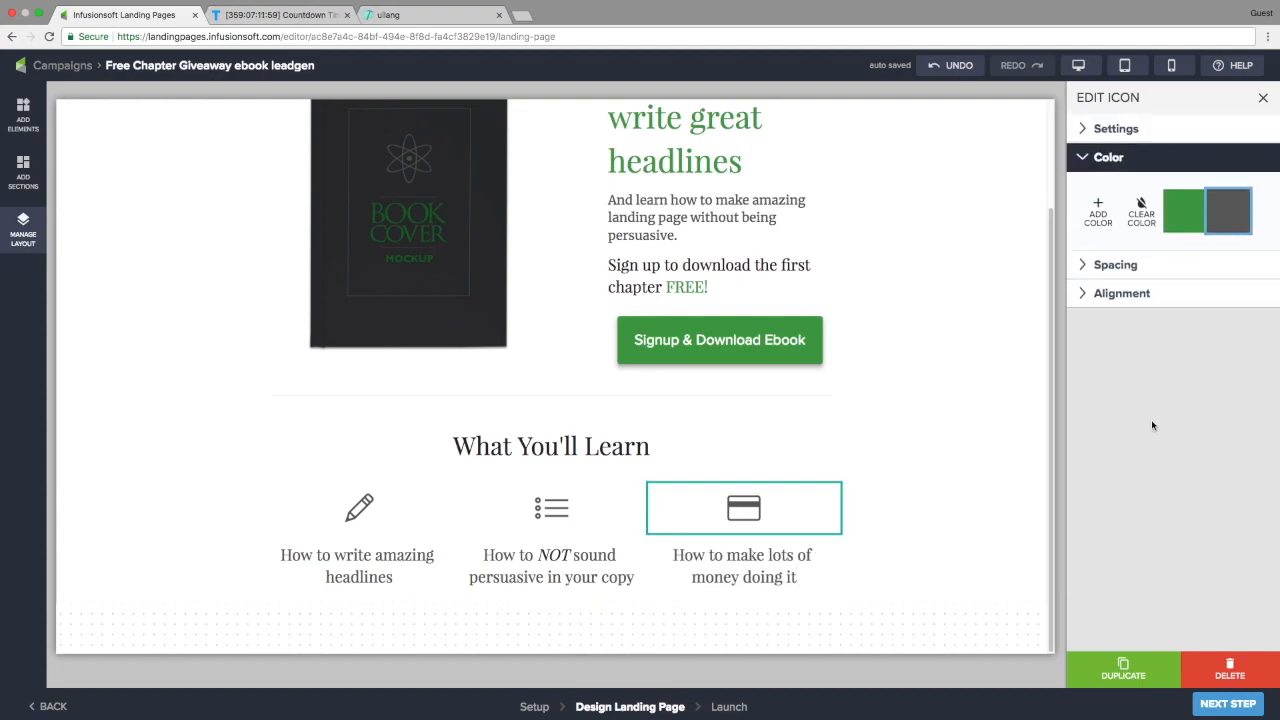
left_click(796, 556)
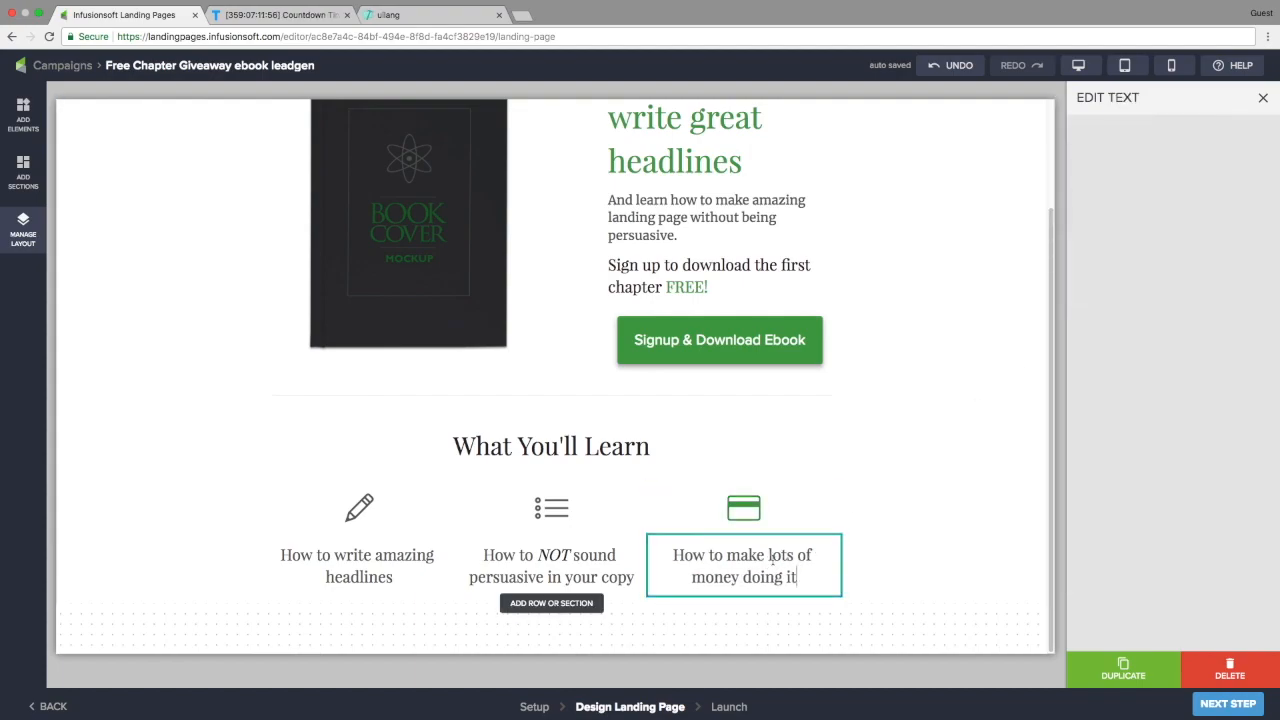
left_click(1184, 528)
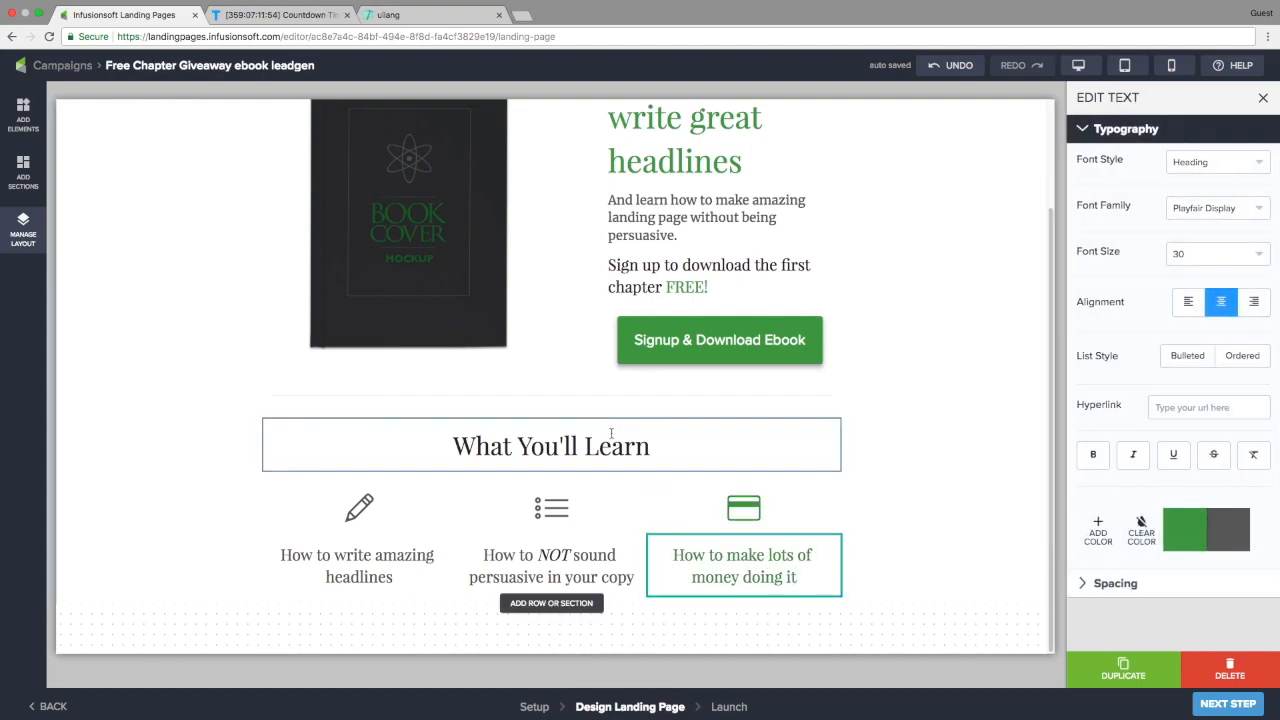
left_click(23, 230)
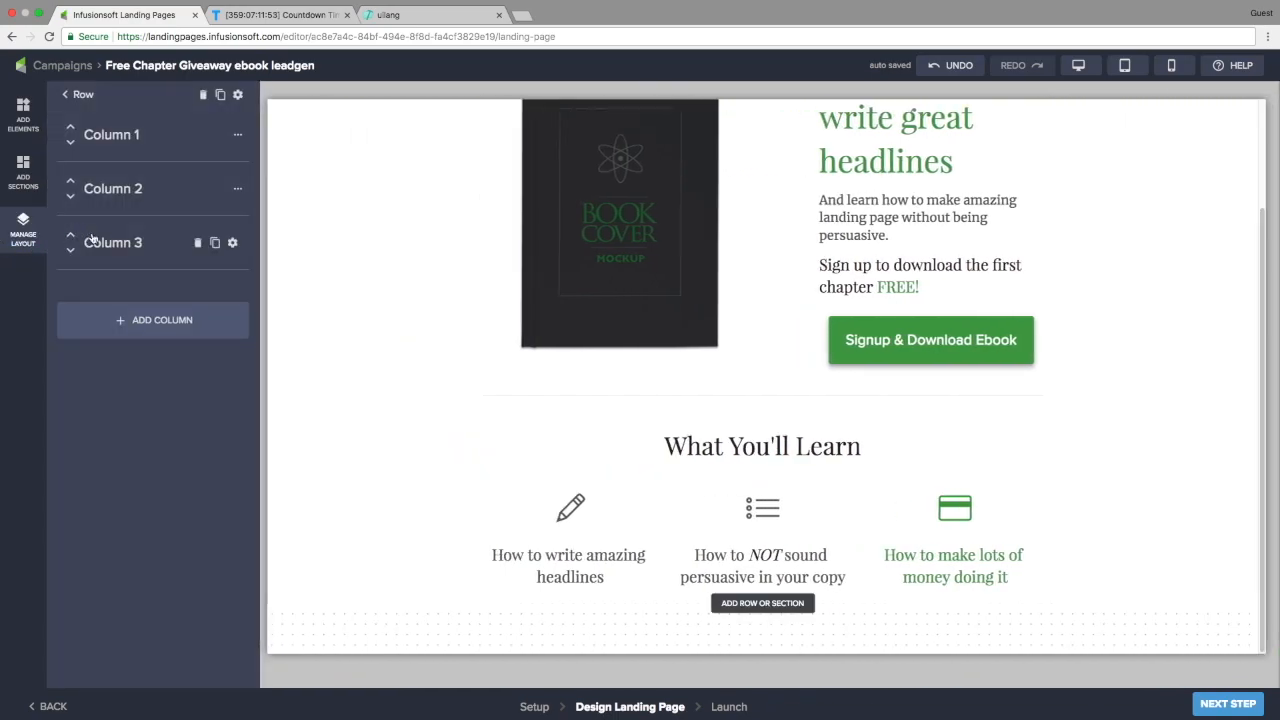
Give Column 3 a border radius of 10 and a pale blue #e1f5fe background
left_click(233, 244)
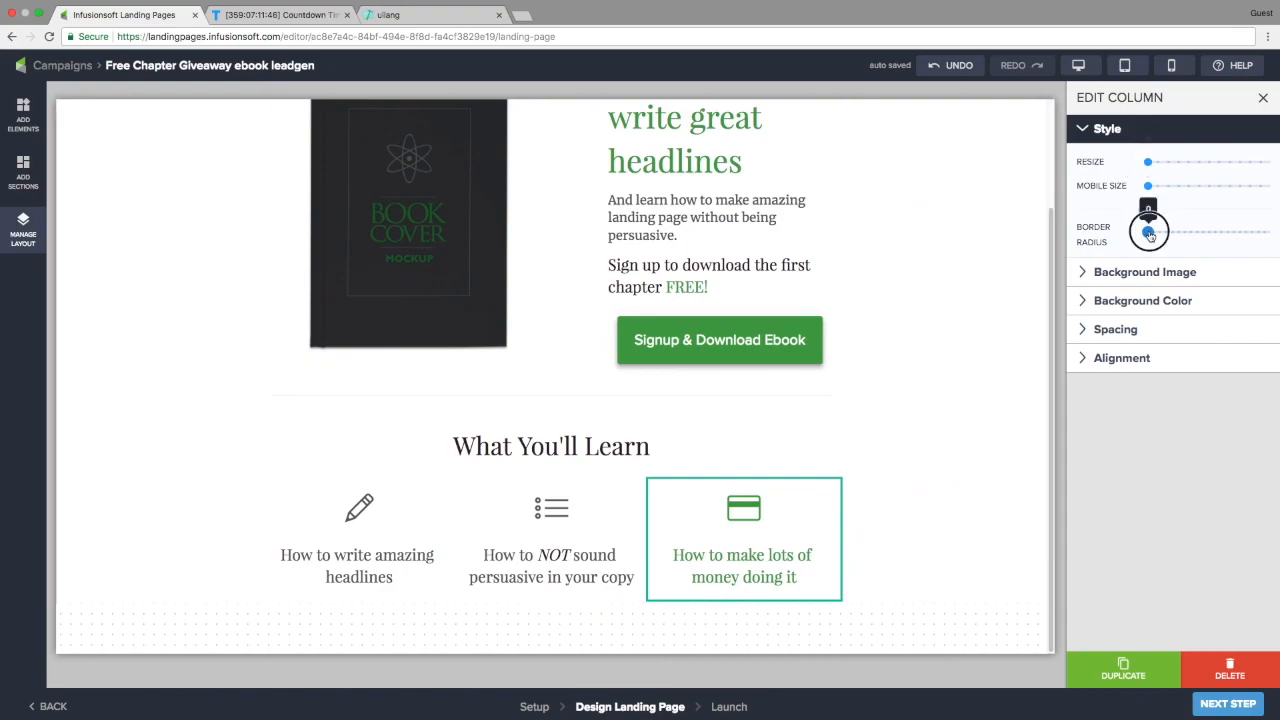
left_click_drag(1156, 234, 1163, 236)
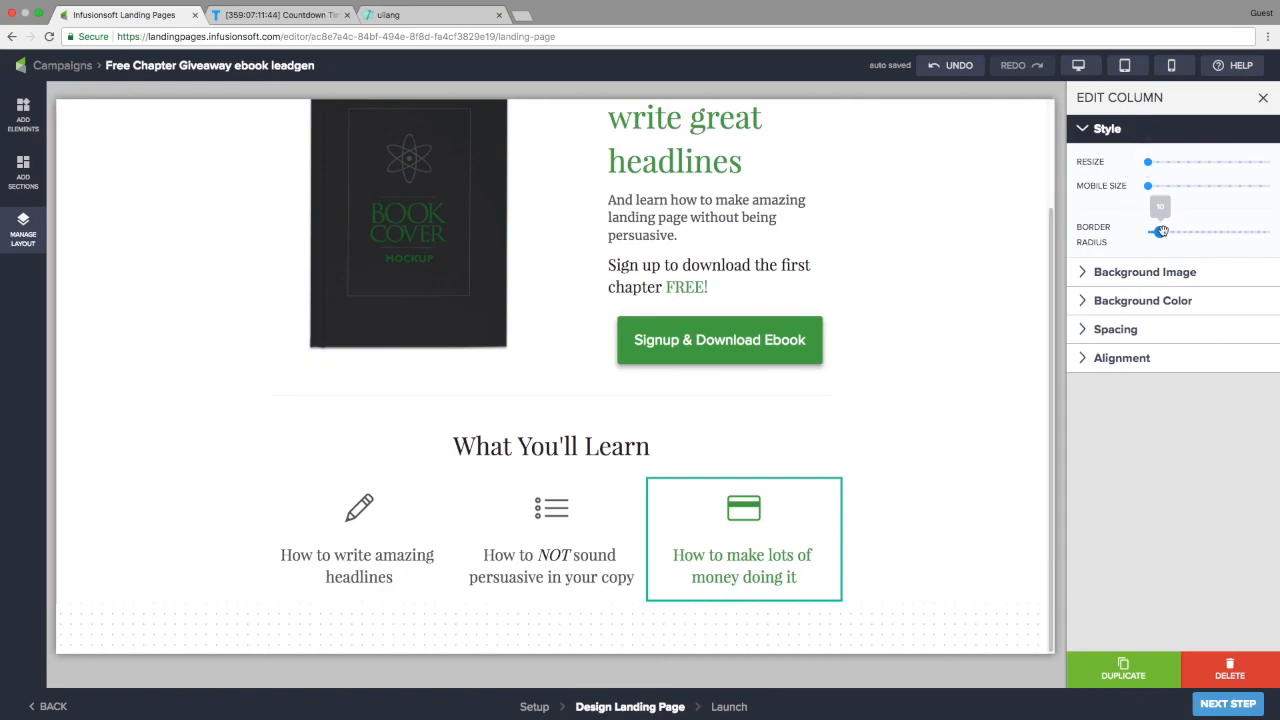
left_click(1127, 301)
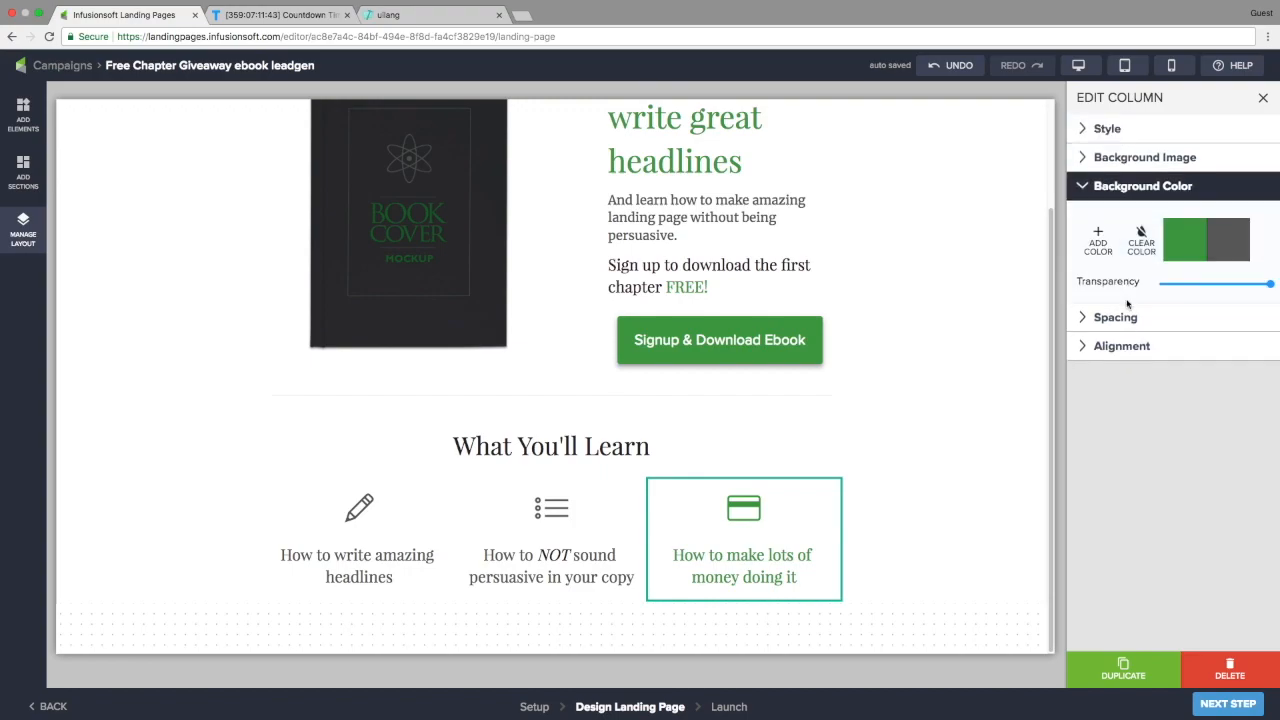
left_click(1099, 242)
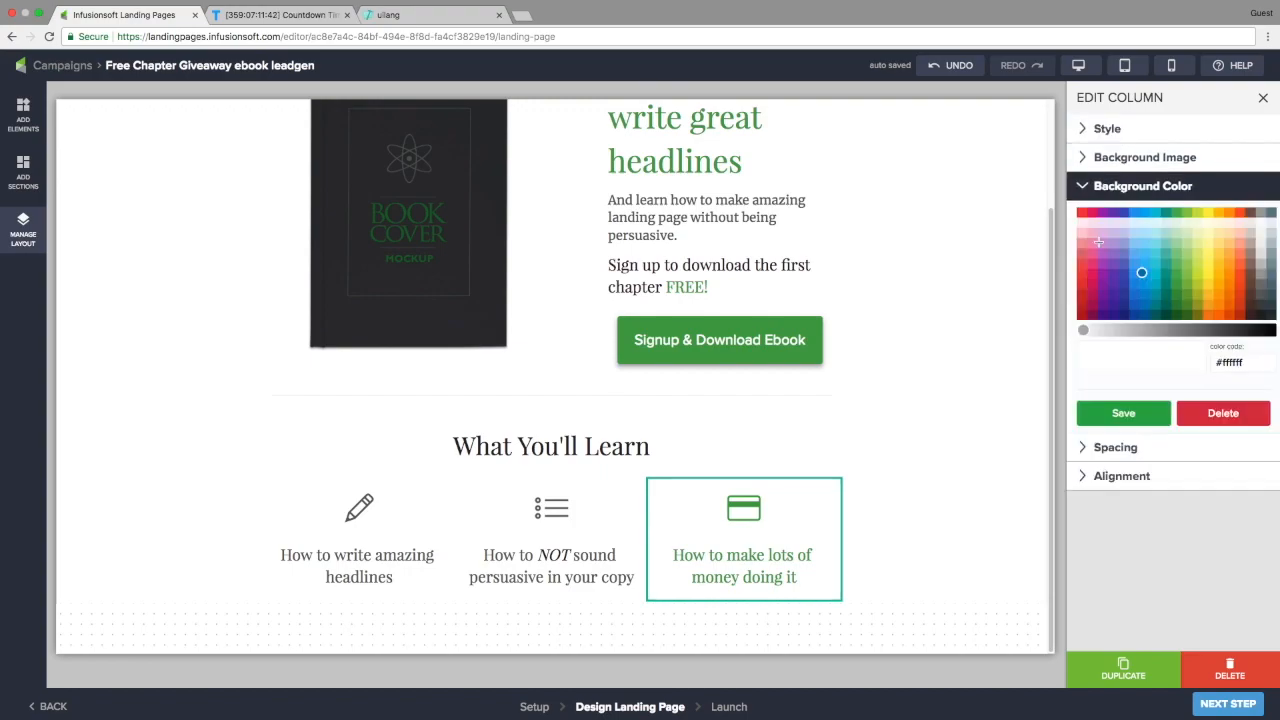
left_click(1155, 222)
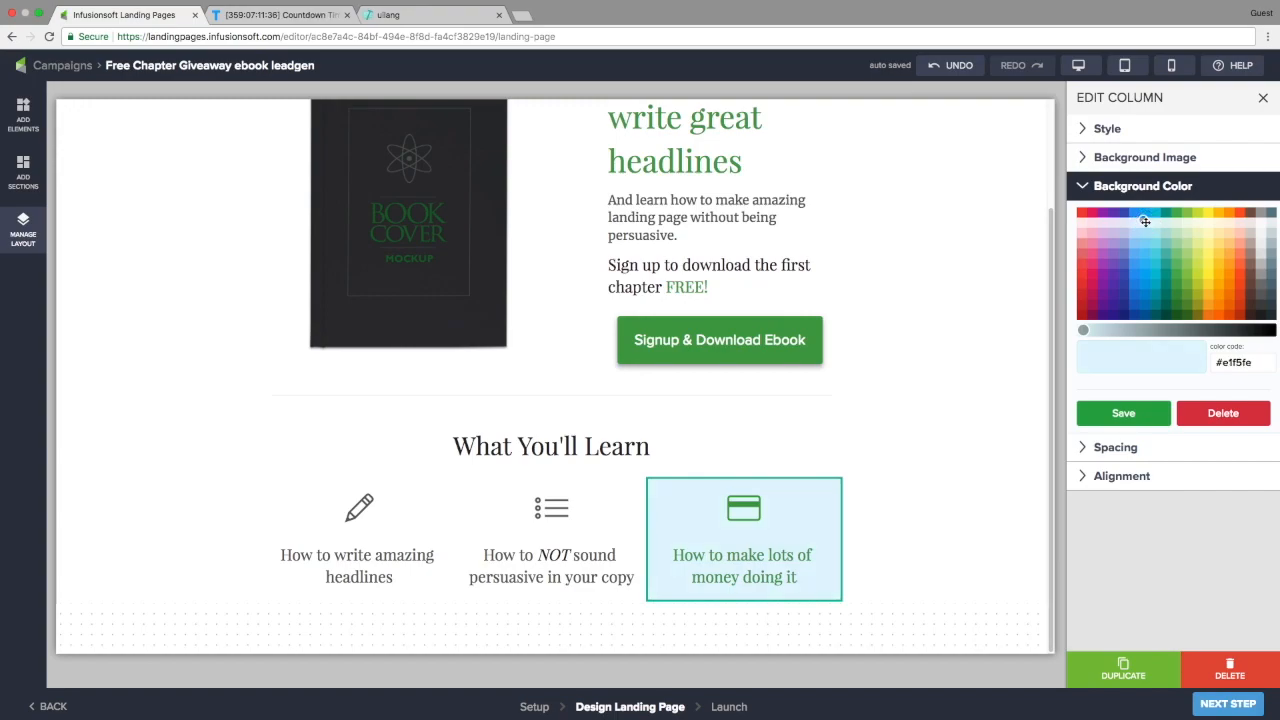
left_click(1122, 418)
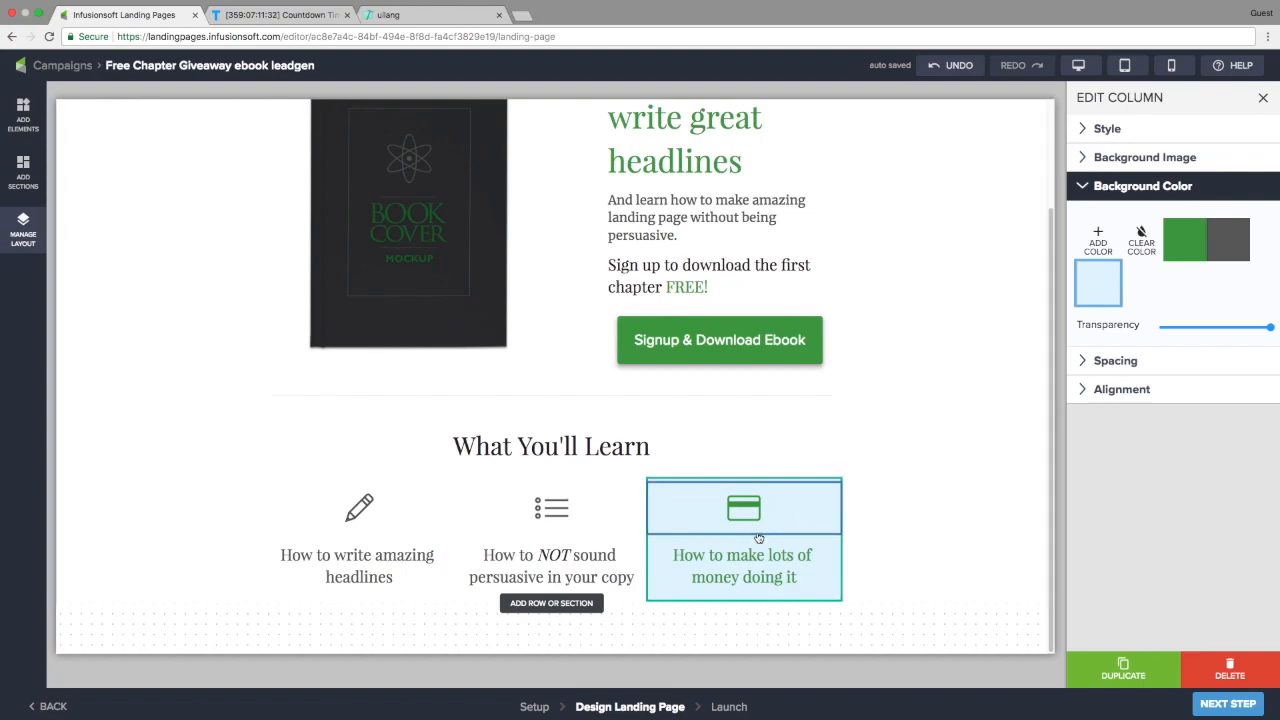
Select the middle column's heading and deselect the word NOT
left_click(551, 510)
left_click(565, 578)
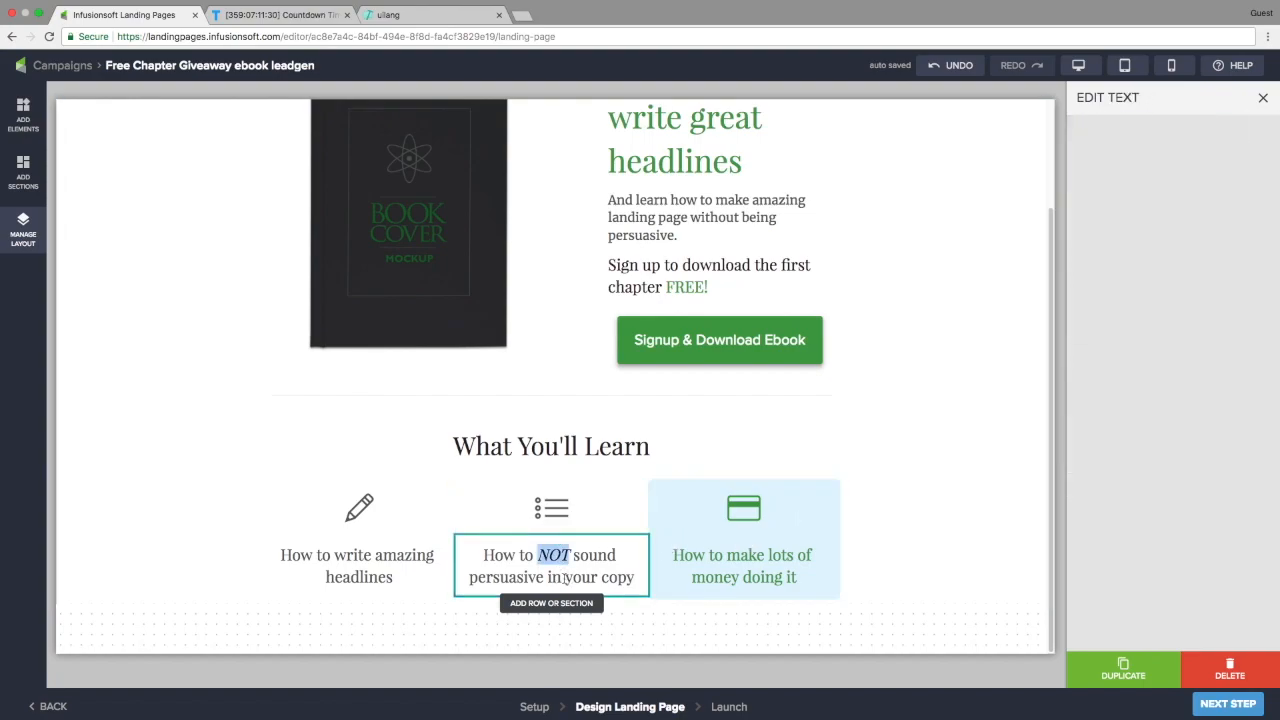
left_click(601, 577)
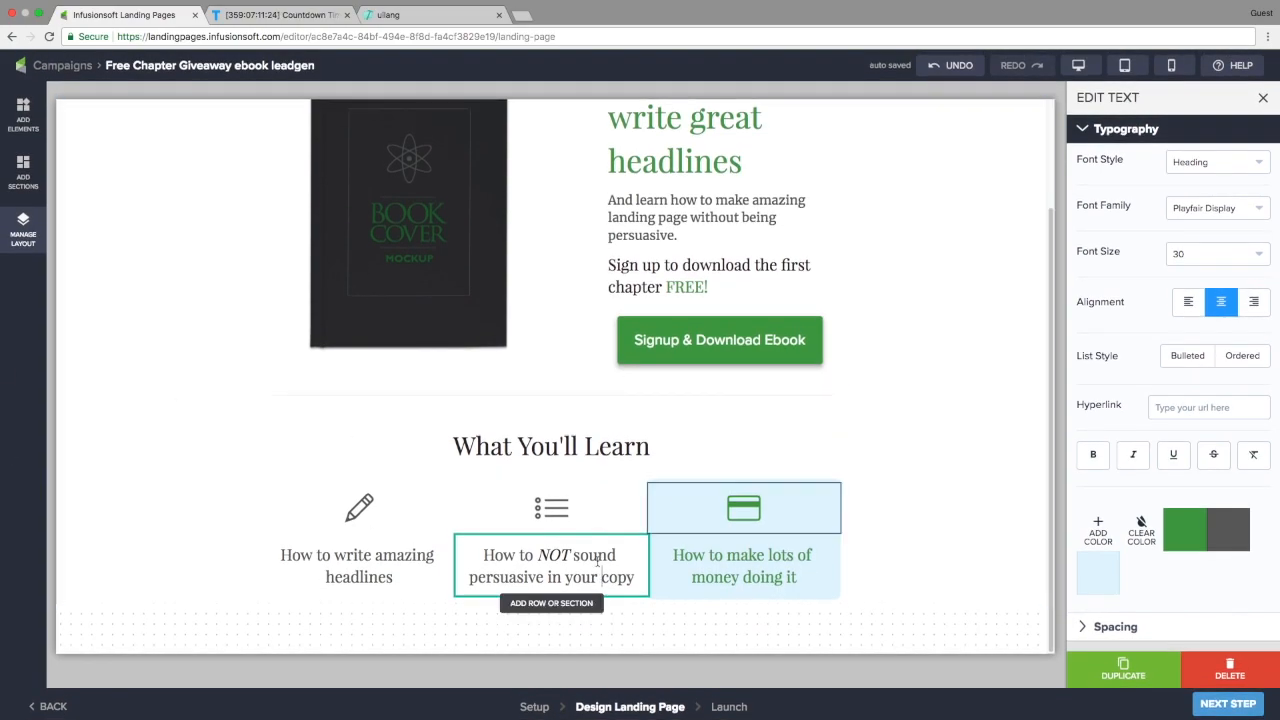
Set the Intro section's vertical padding to XL
left_click(77, 532)
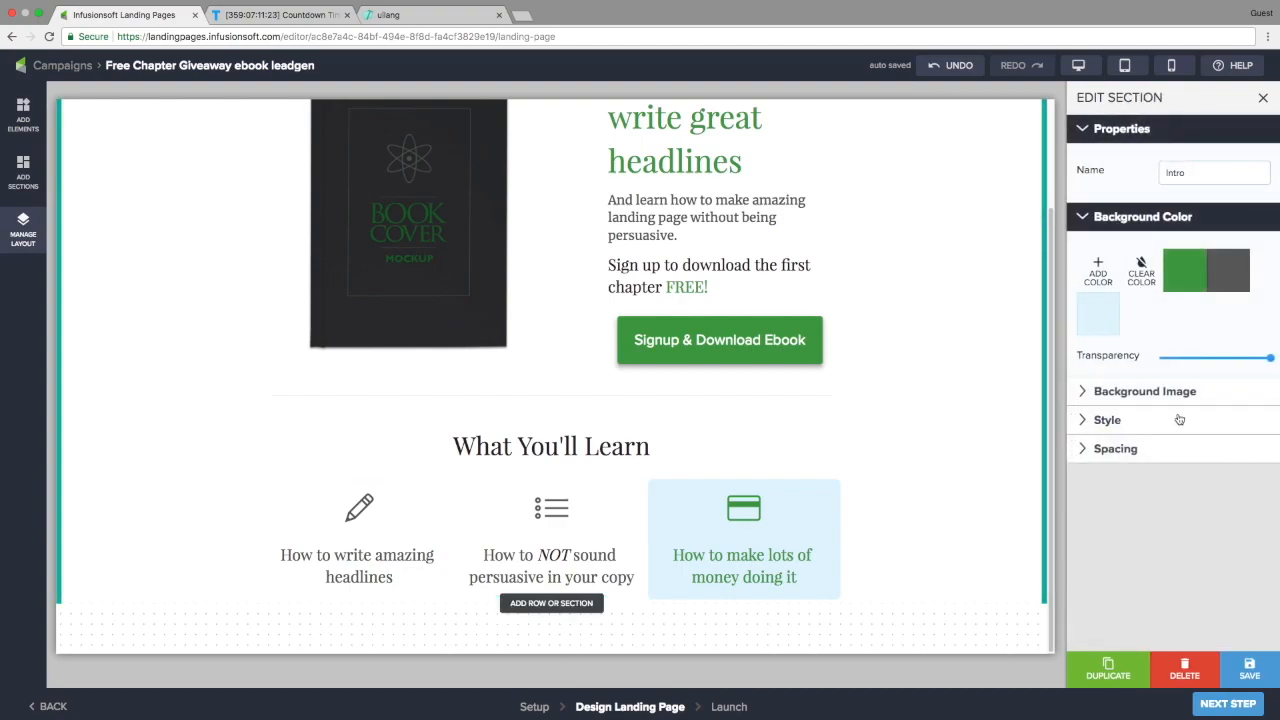
left_click(1136, 421)
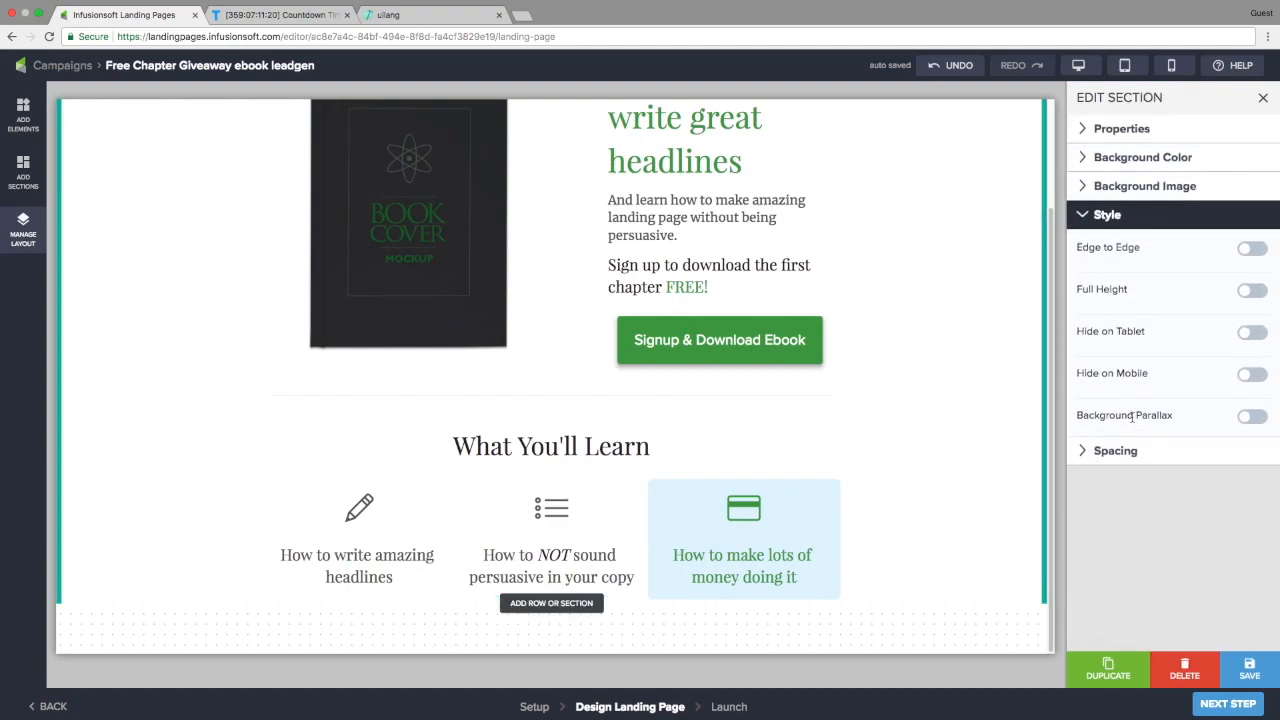
left_click(1111, 459)
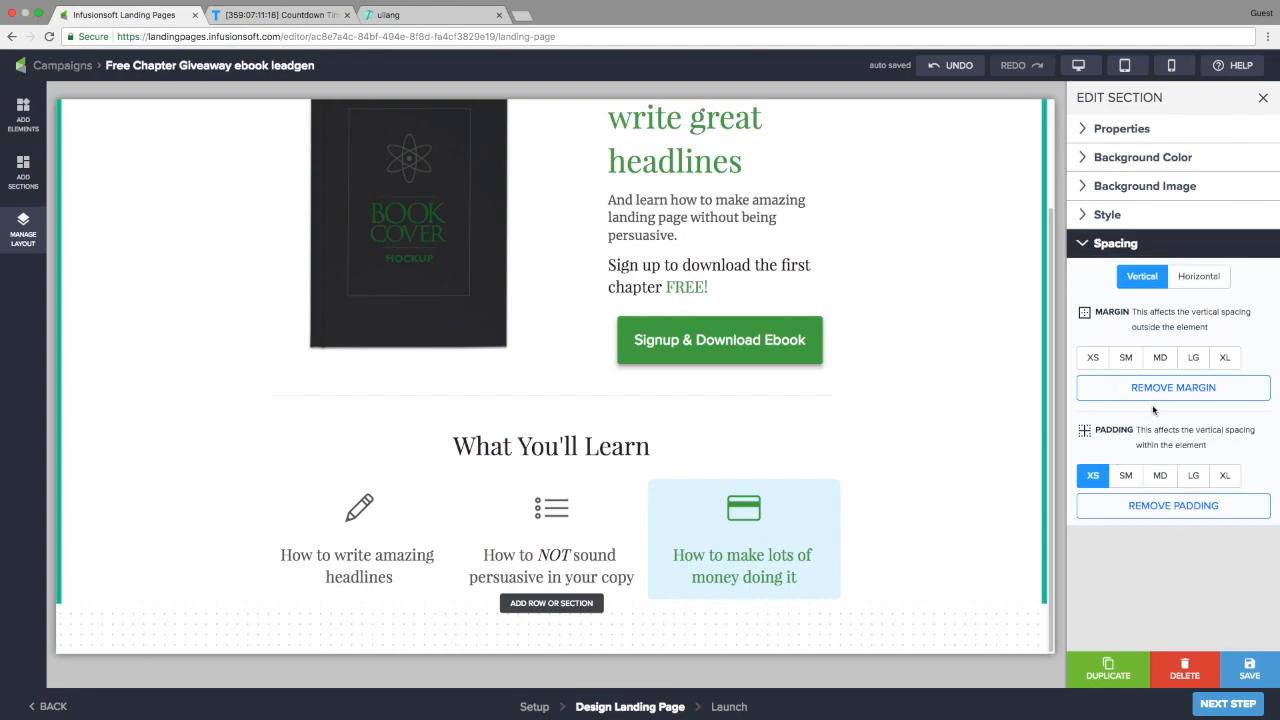
left_click(1160, 476)
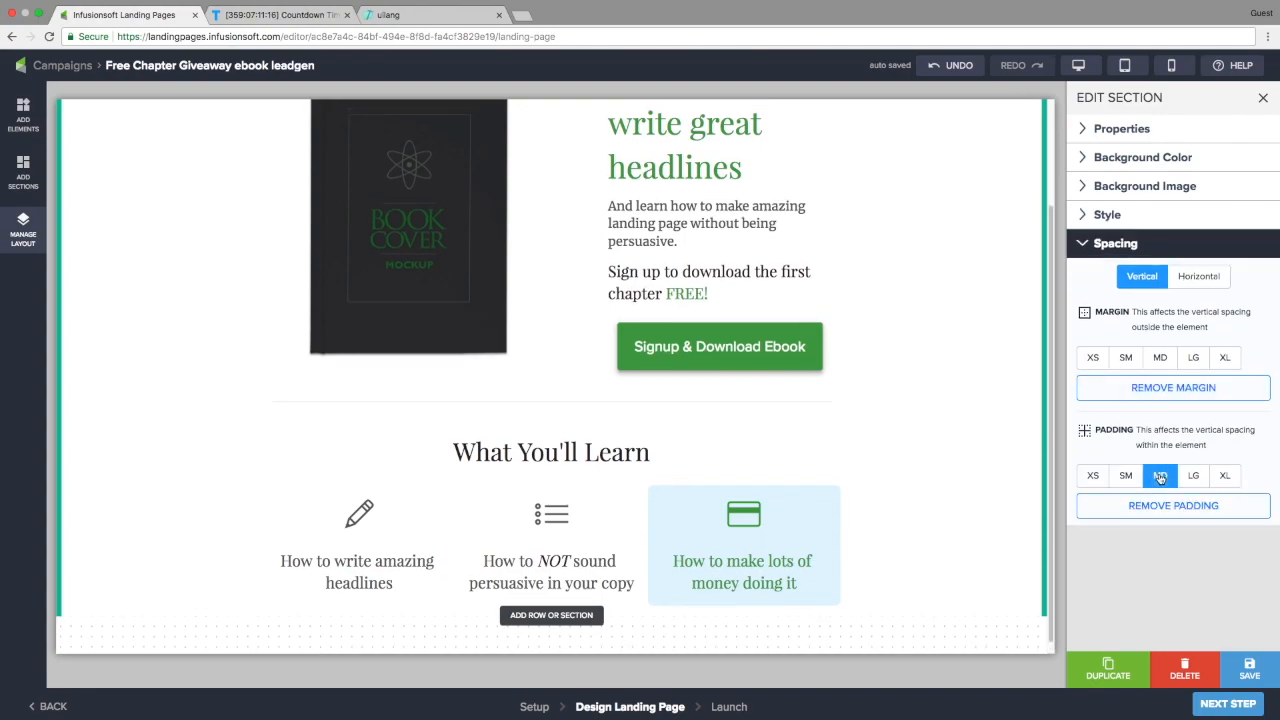
left_click(1222, 477)
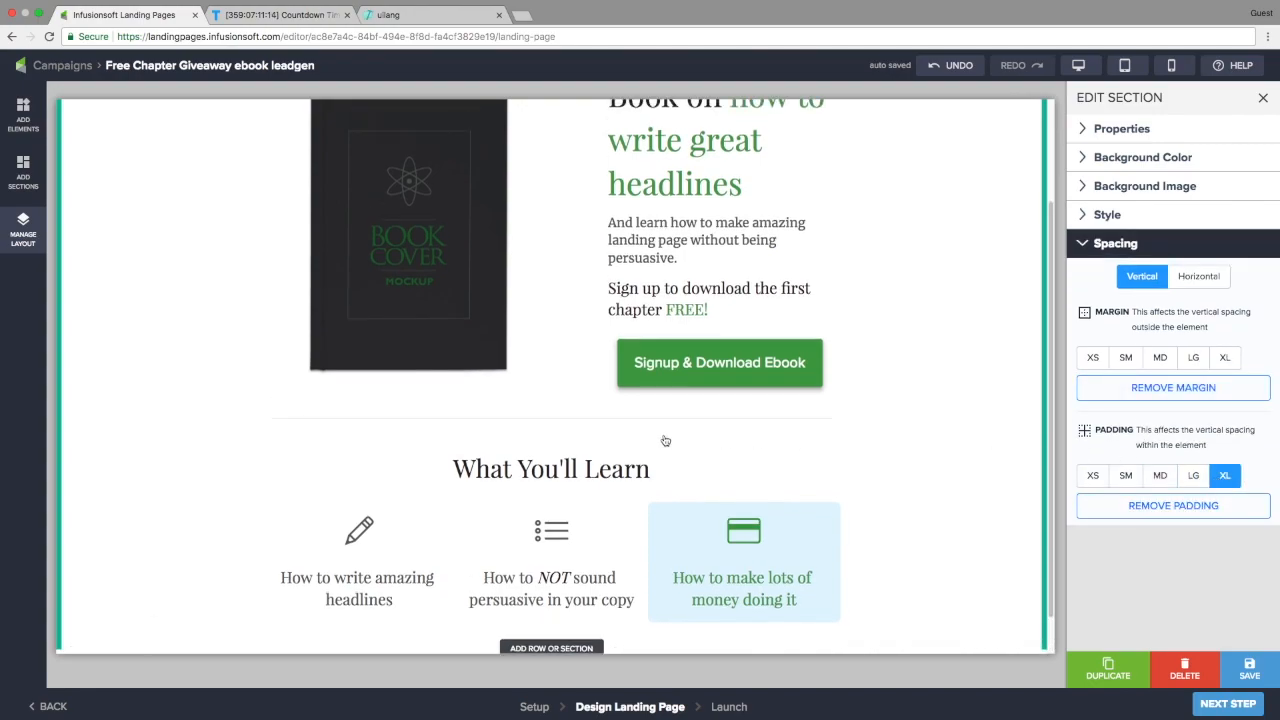
Bring up the section template library to add a new section
scroll(665, 440, "down", 1)
mouse_move(551, 603)
left_click(582, 566)
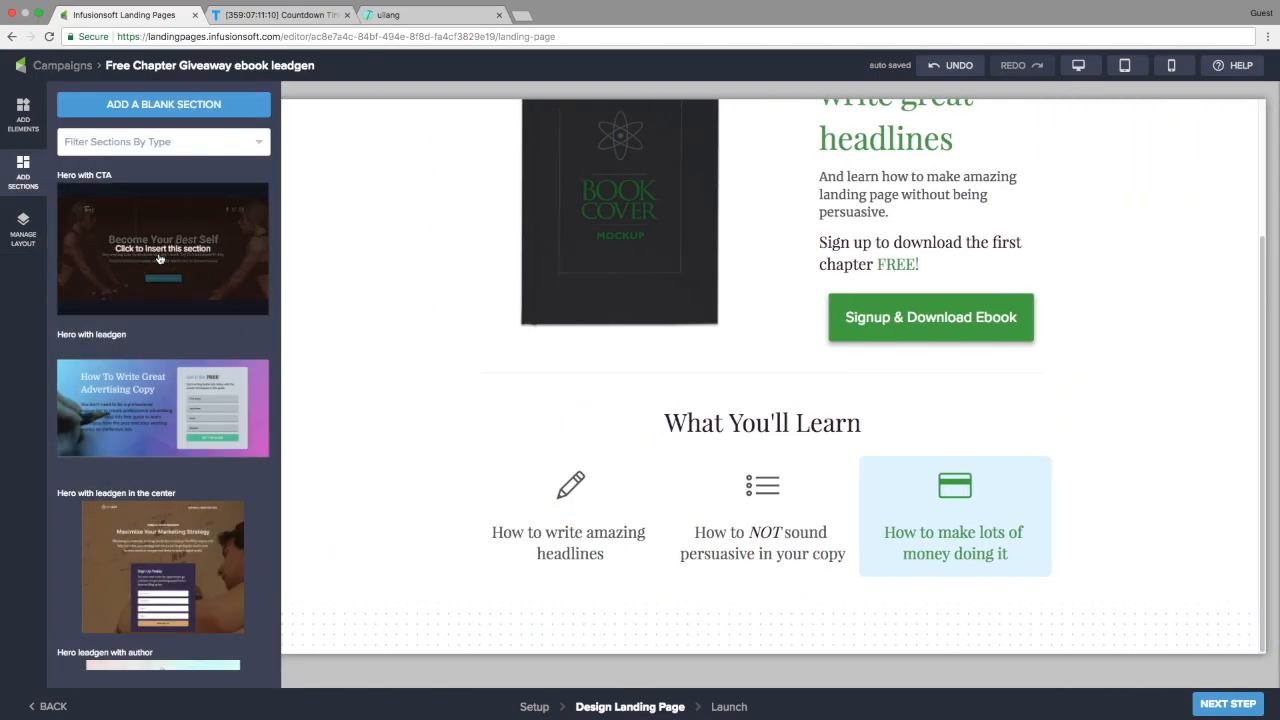
Filter templates to Forms and insert the 'Simple leadgen center aligned' signup section
left_click(101, 147)
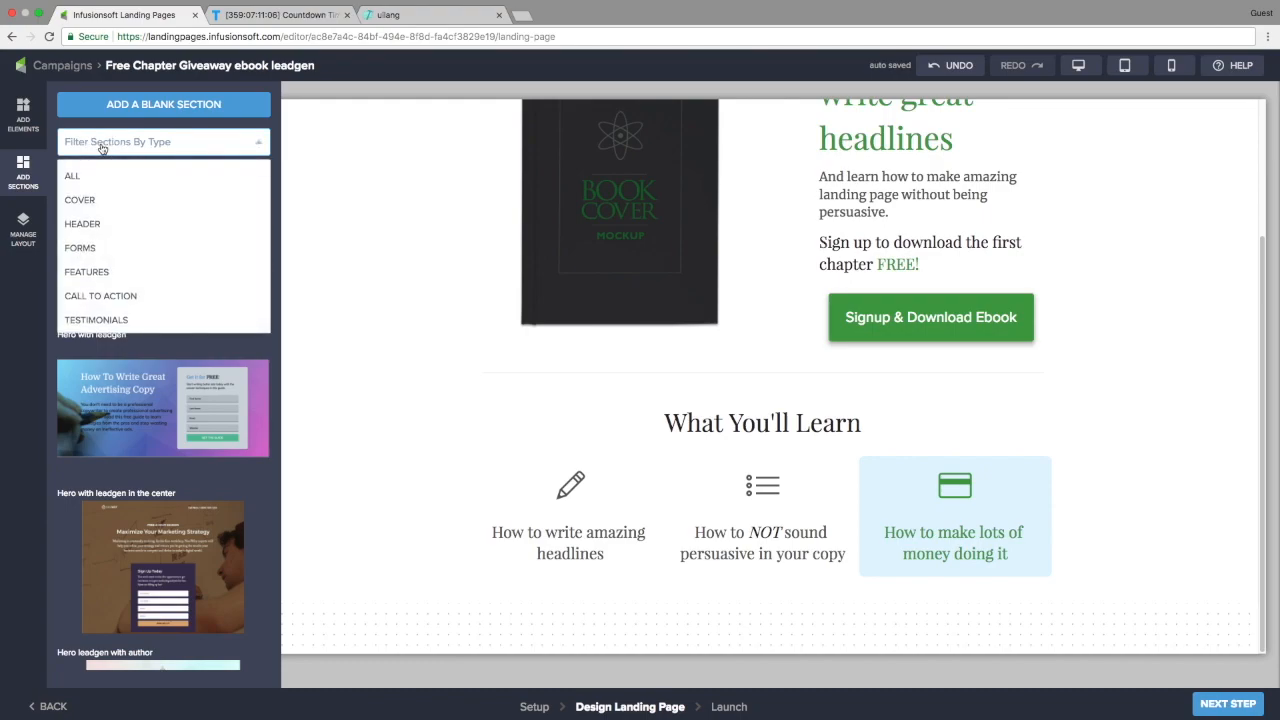
left_click(84, 247)
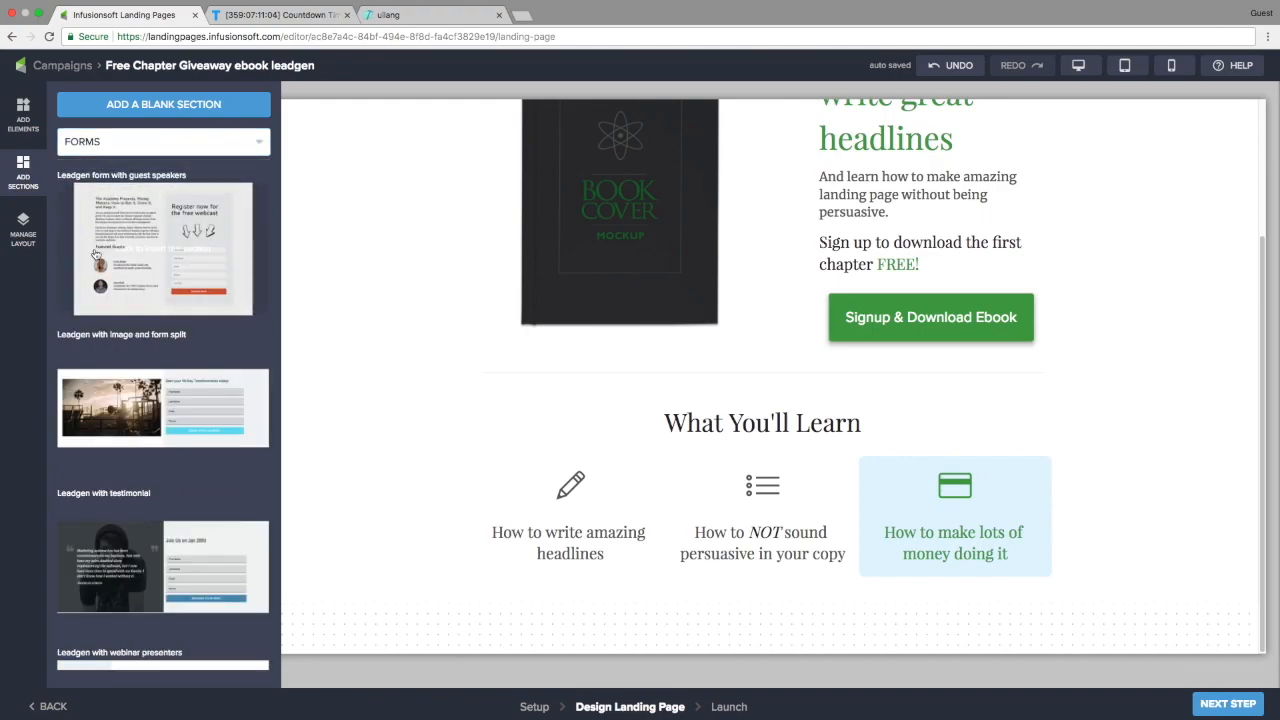
scroll(104, 301, "down", 5)
scroll(104, 301, "down", 5)
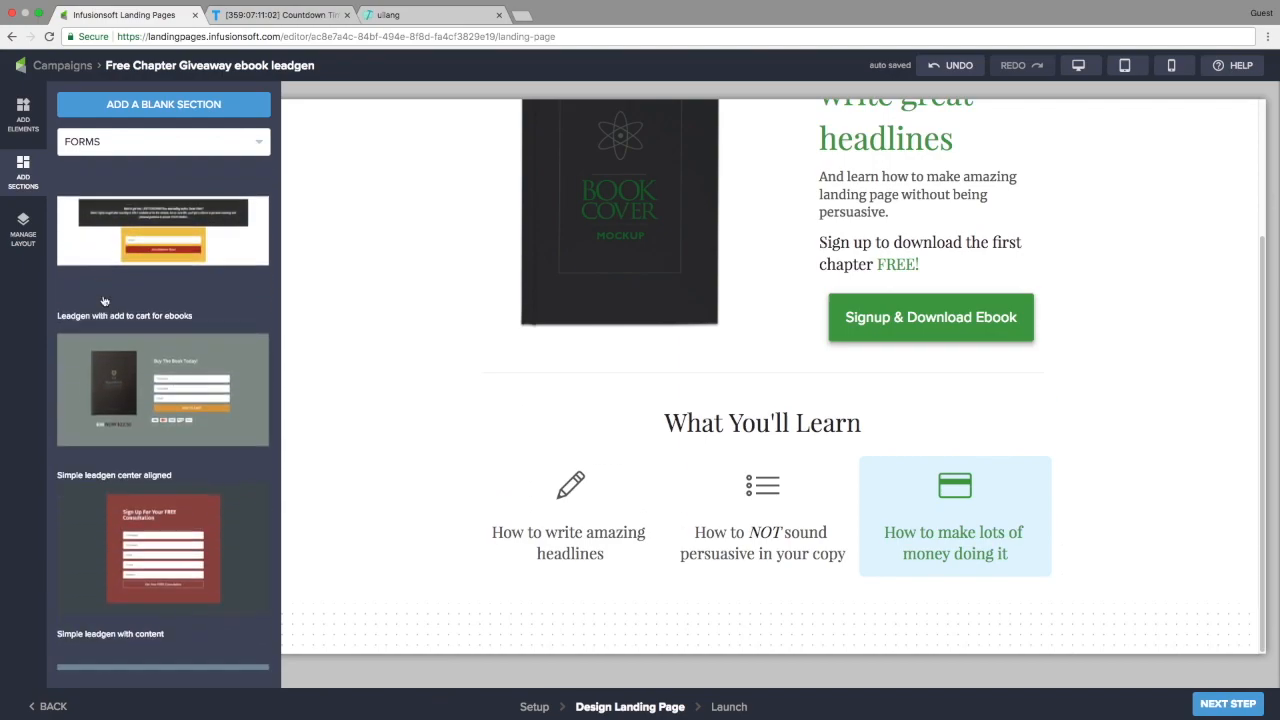
left_click(89, 490)
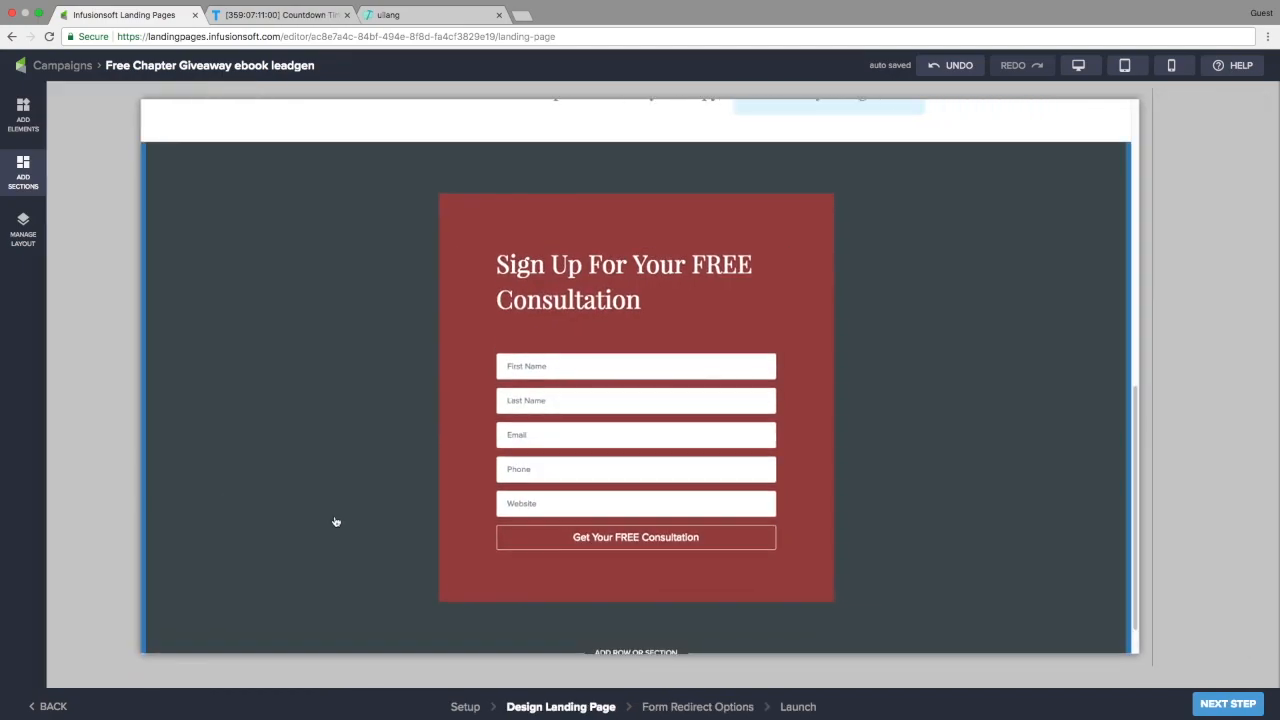
scroll(336, 522, "up", 5)
scroll(334, 520, "down", 4)
scroll(329, 492, "down", 3)
scroll(329, 492, "up", 1)
Set the signup section's background to the green swatch and name Section 3 'registration'
left_click(307, 448)
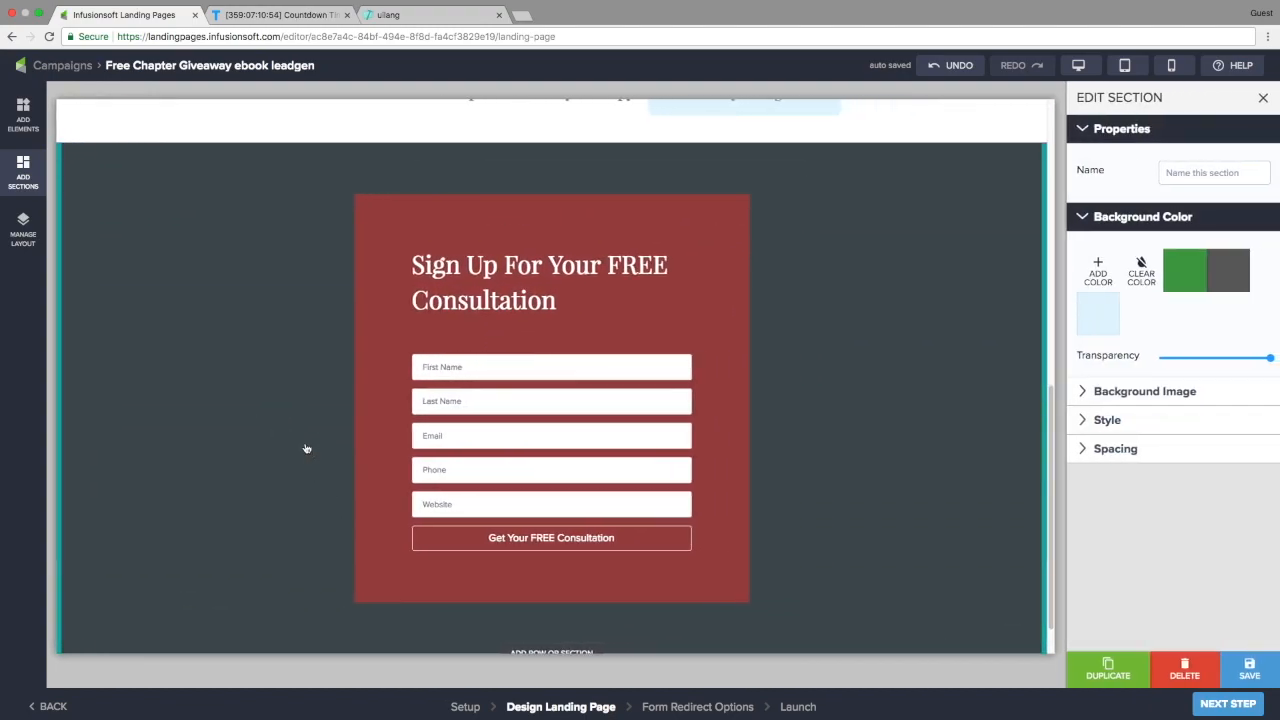
left_click(1189, 277)
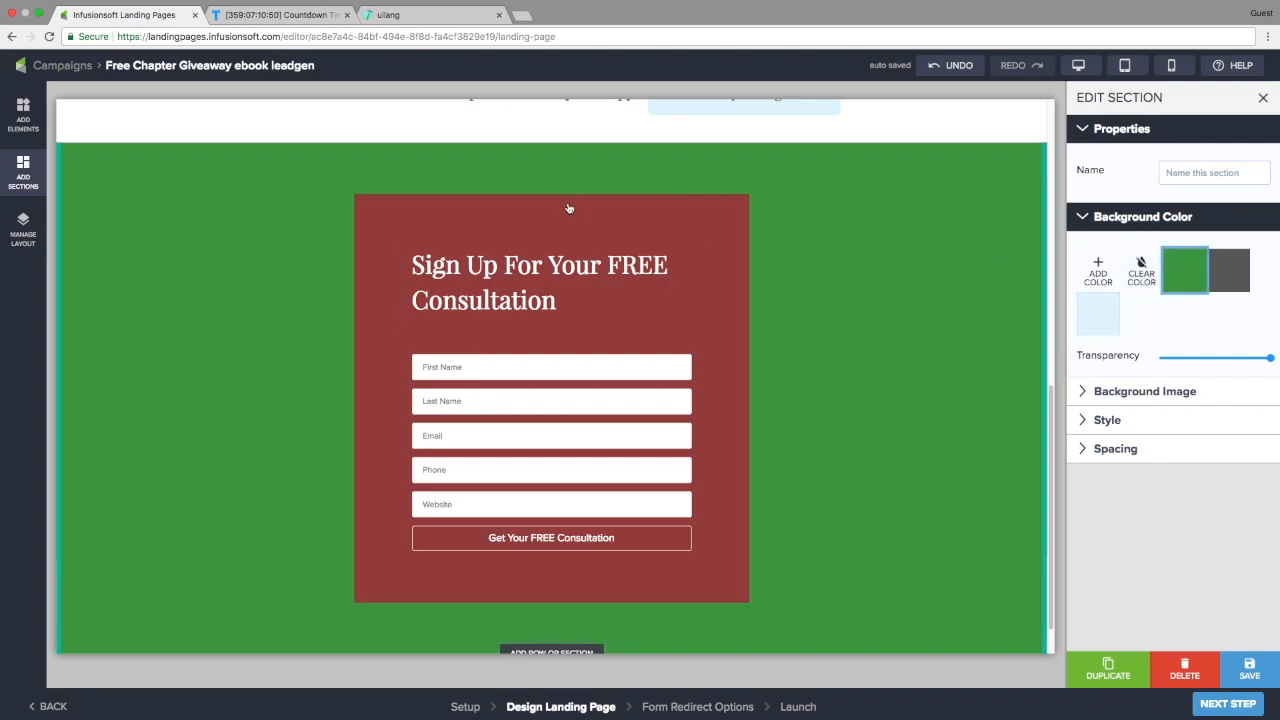
left_click(24, 227)
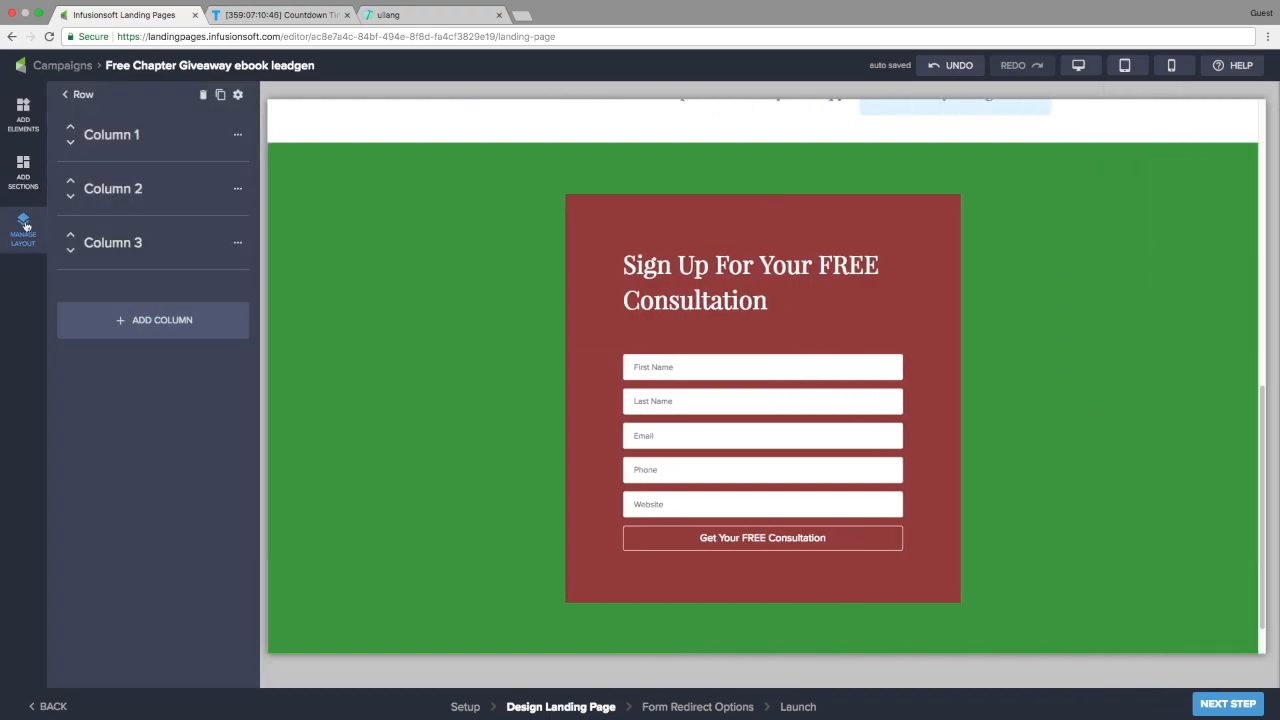
left_click(76, 94)
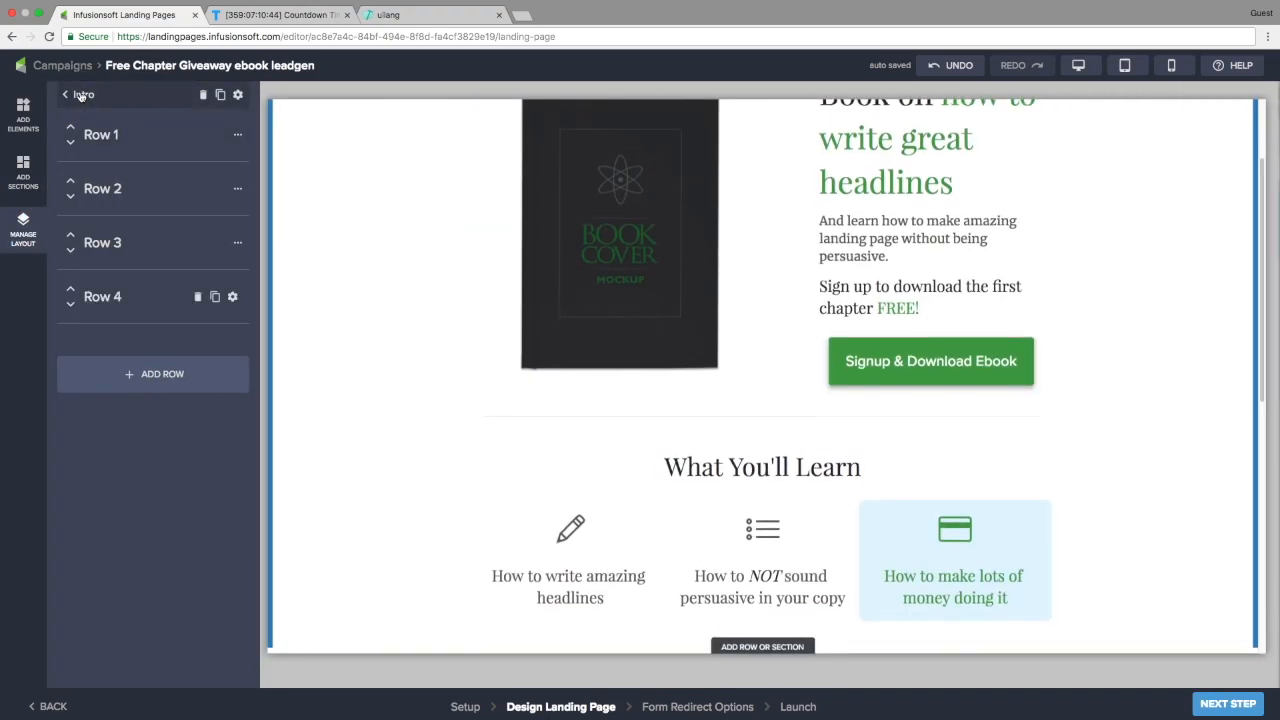
left_click(79, 94)
left_click(120, 218)
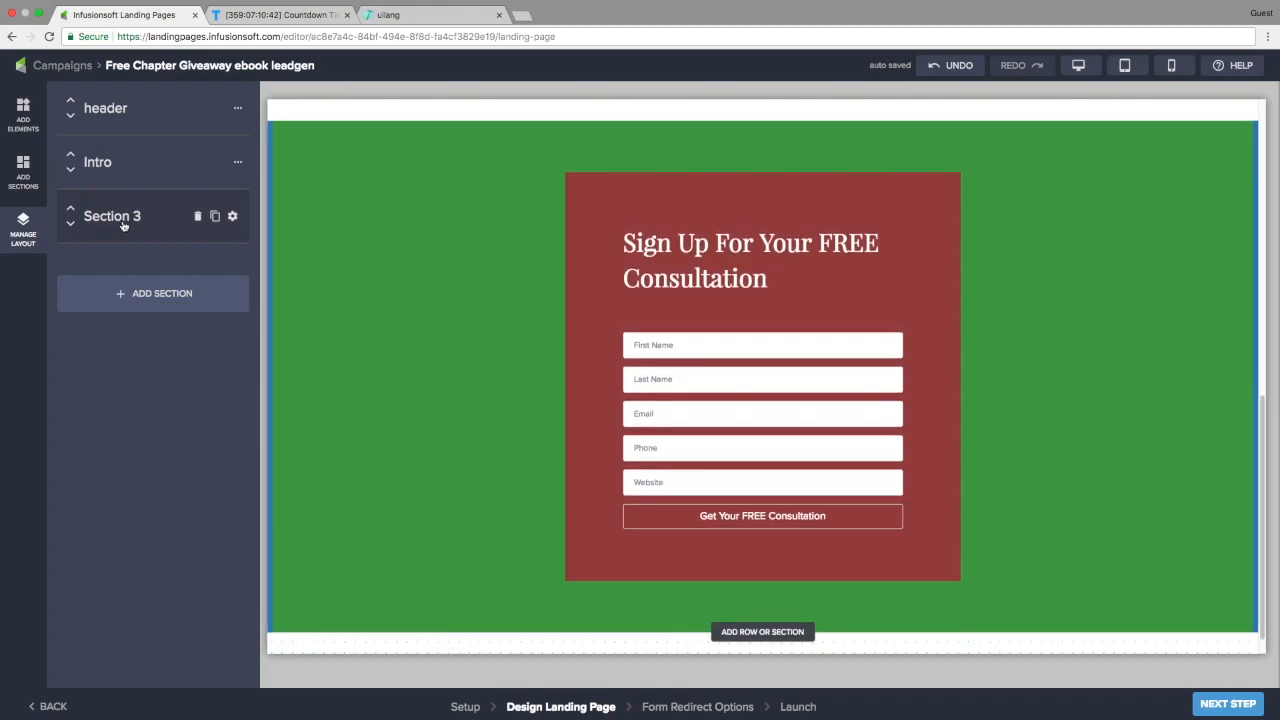
left_click(232, 216)
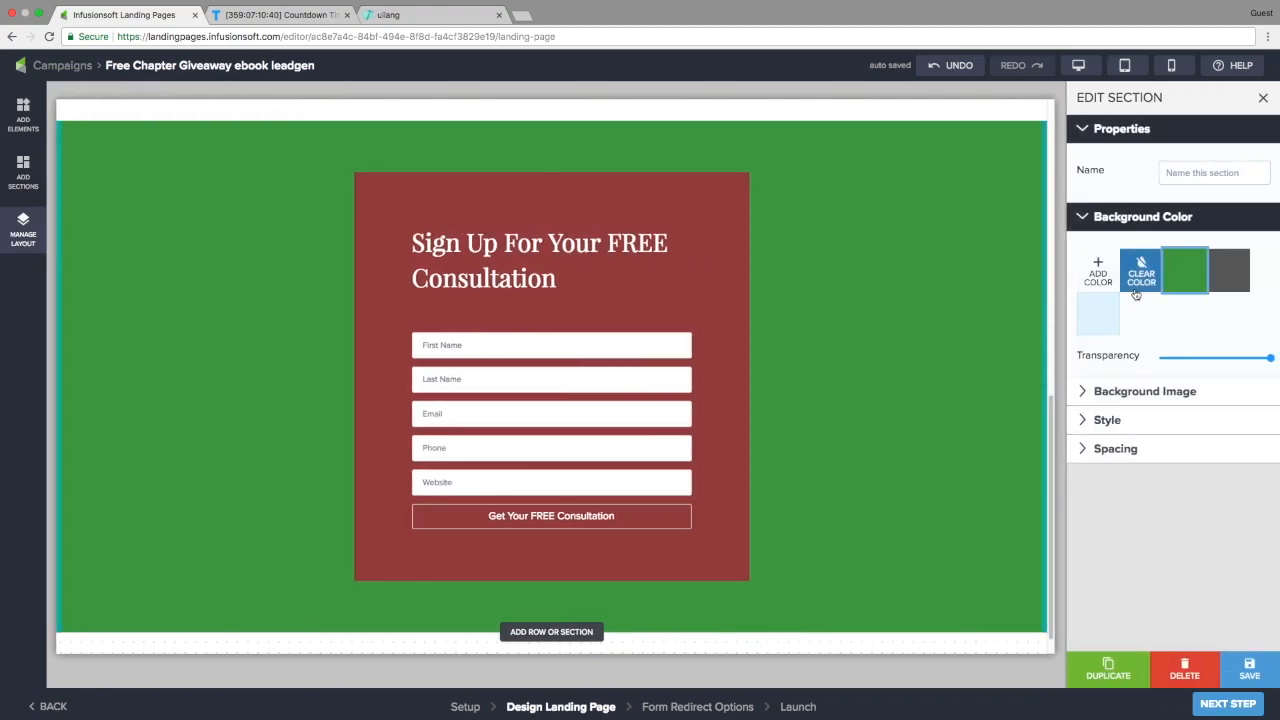
left_click(1184, 174)
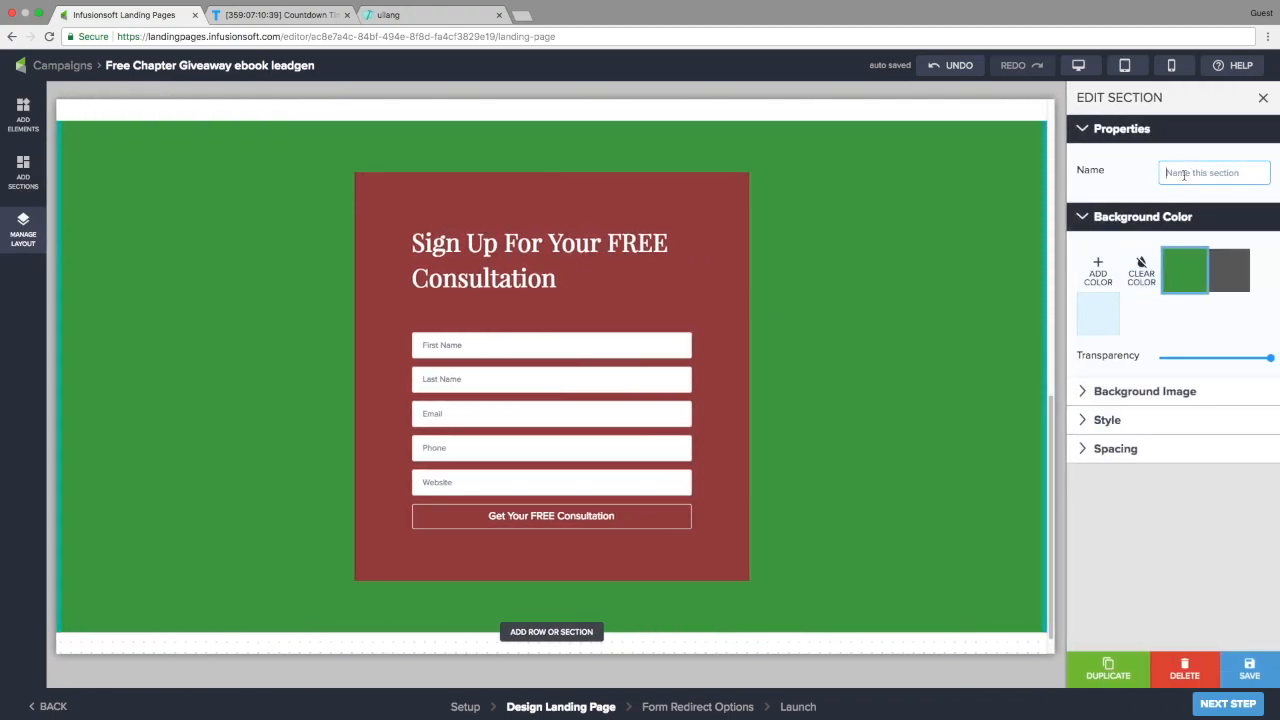
type("f")
Give the form column mobile size 12, LG vertical and horizontal padding, and a white background
left_click(381, 290)
left_click(388, 319)
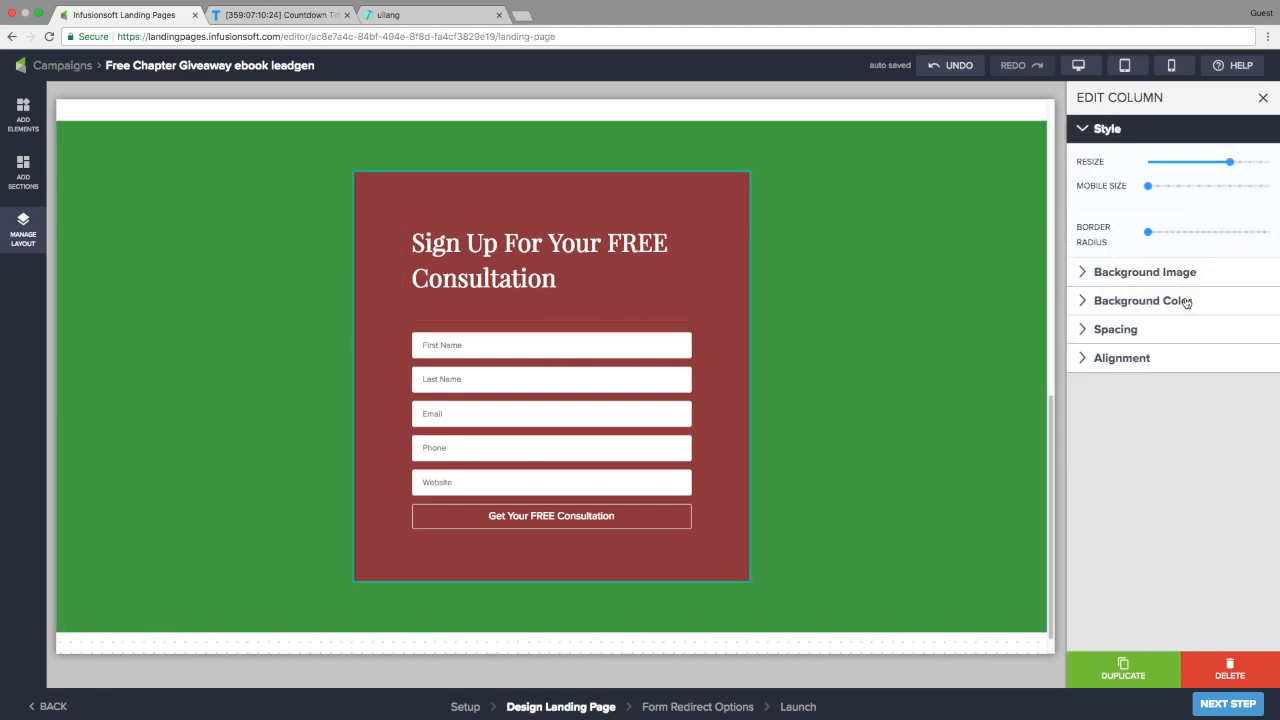
left_click_drag(1148, 186, 1271, 187)
left_click(1170, 327)
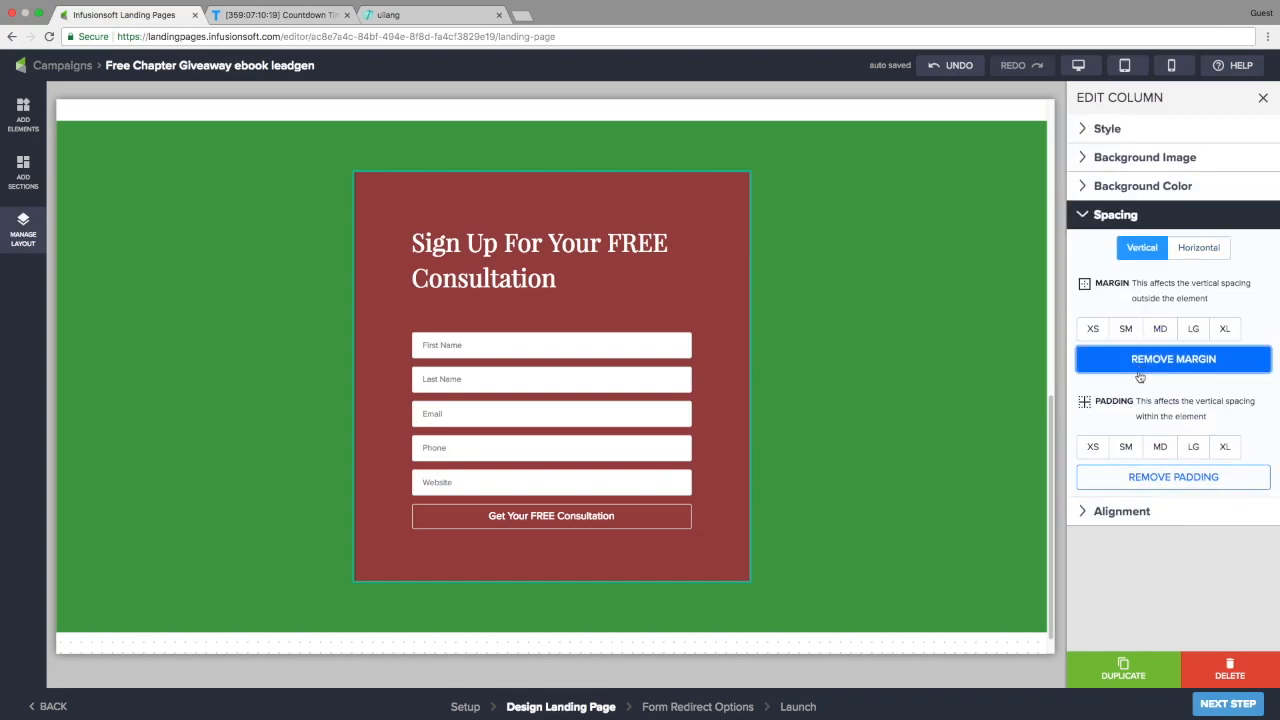
left_click(1138, 479)
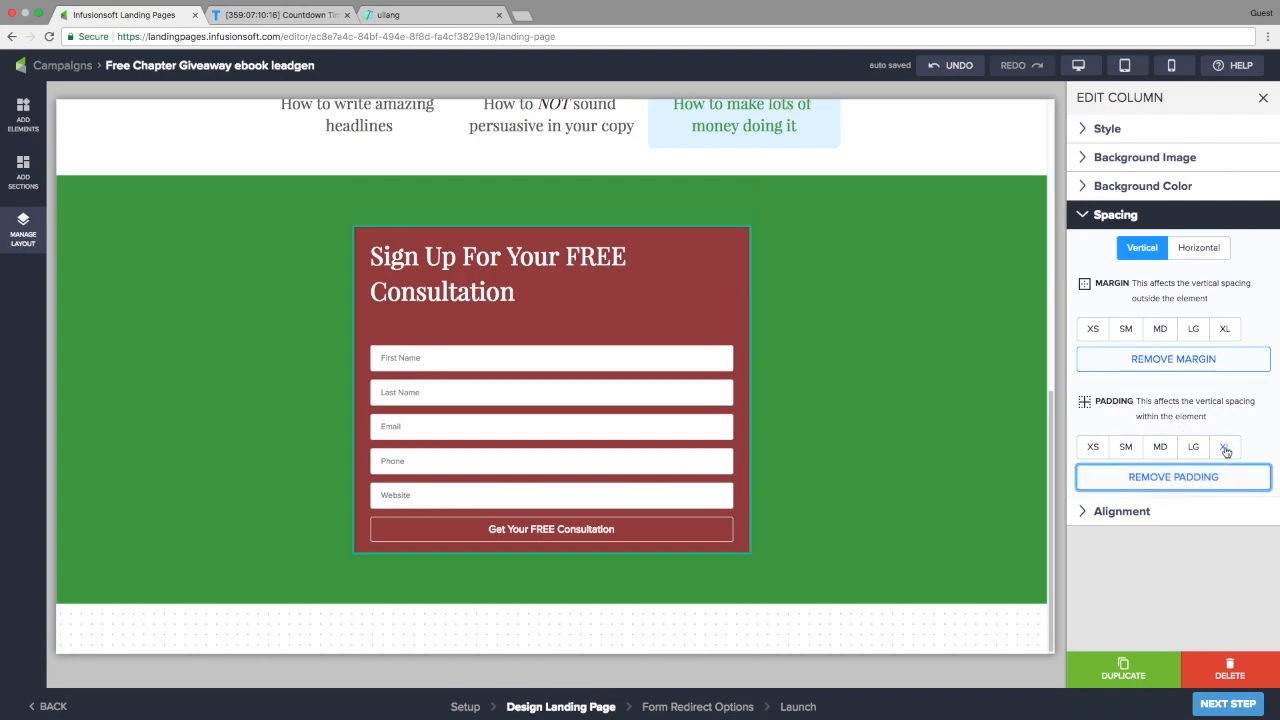
left_click(1193, 449)
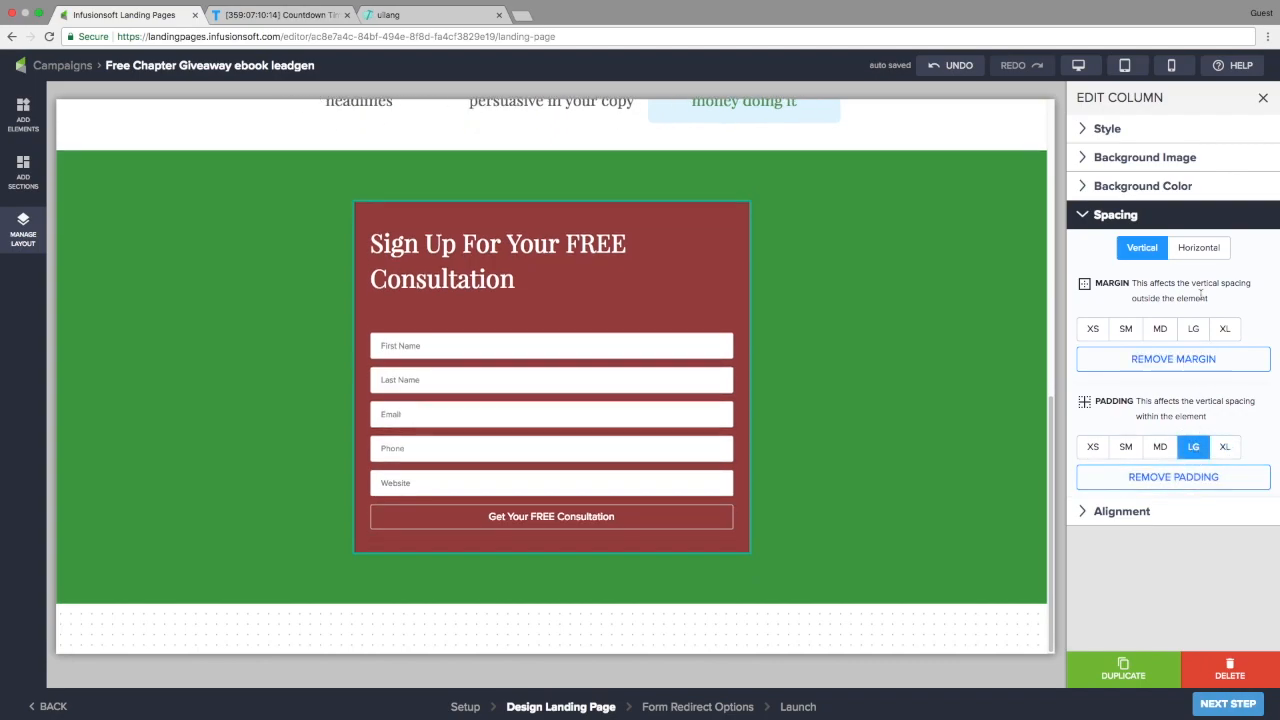
left_click(1198, 250)
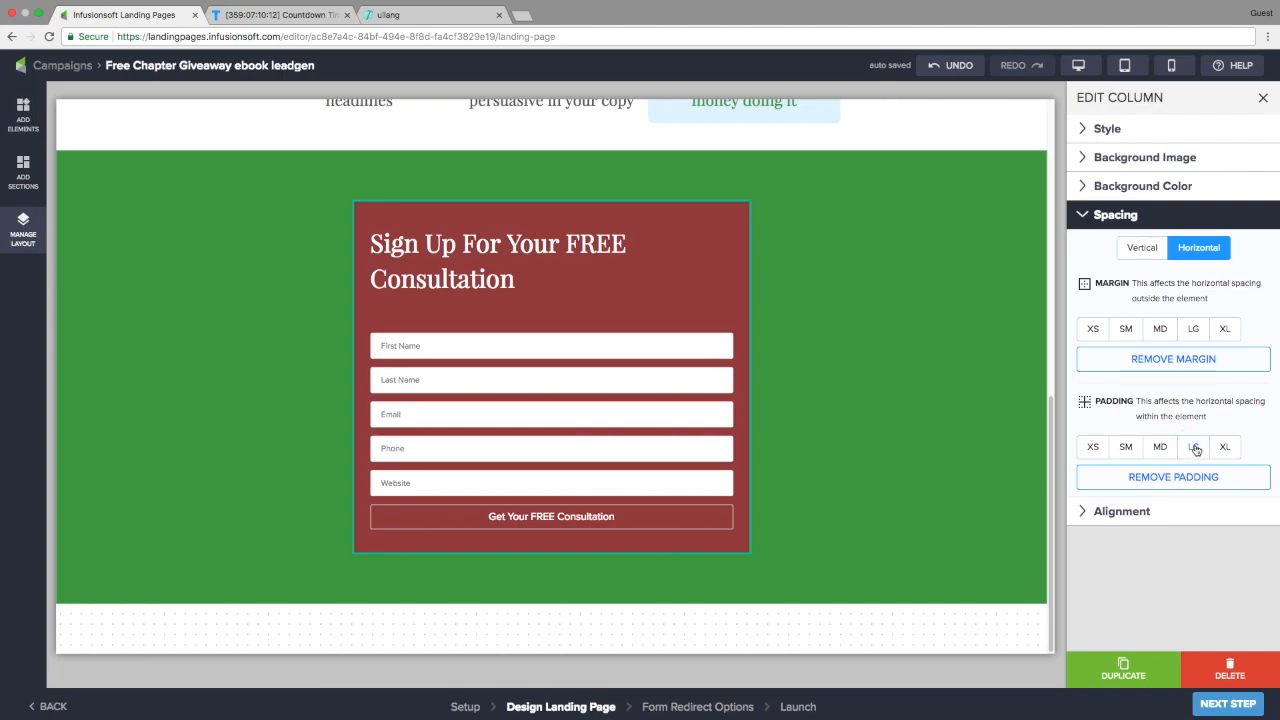
left_click(1194, 448)
left_click(1130, 190)
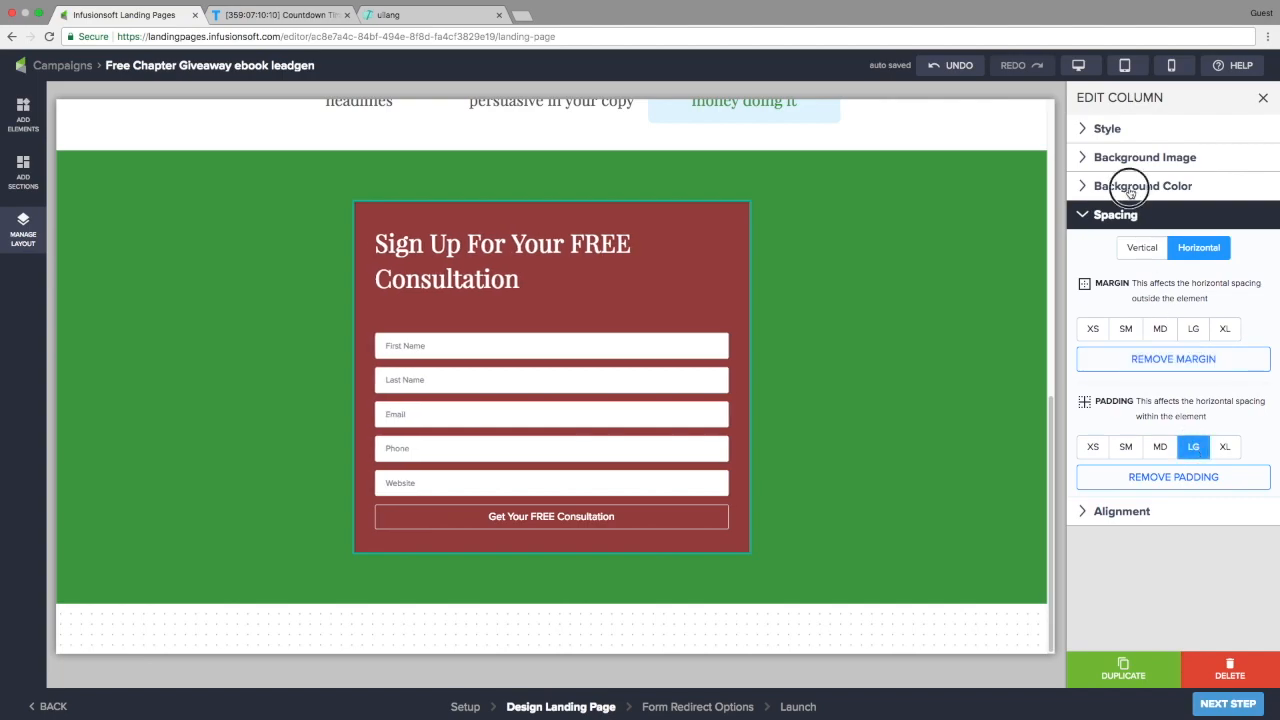
left_click(1100, 243)
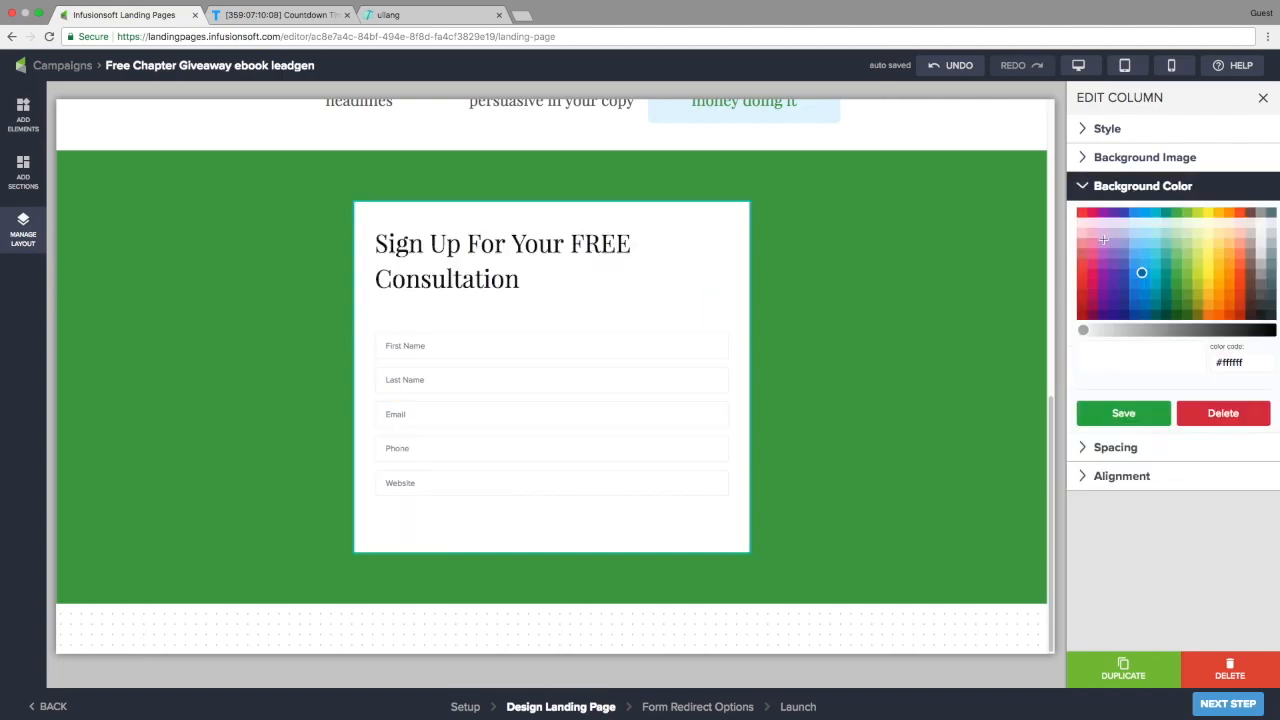
left_click(1134, 414)
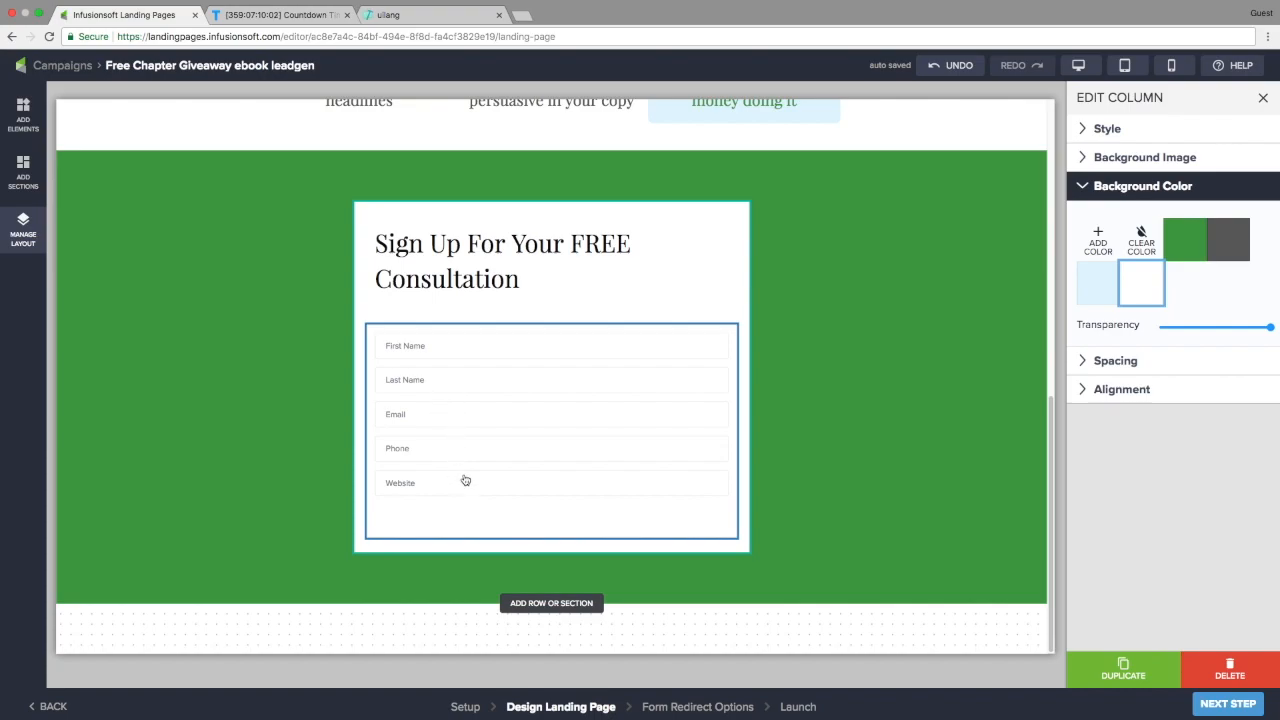
left_click(477, 521)
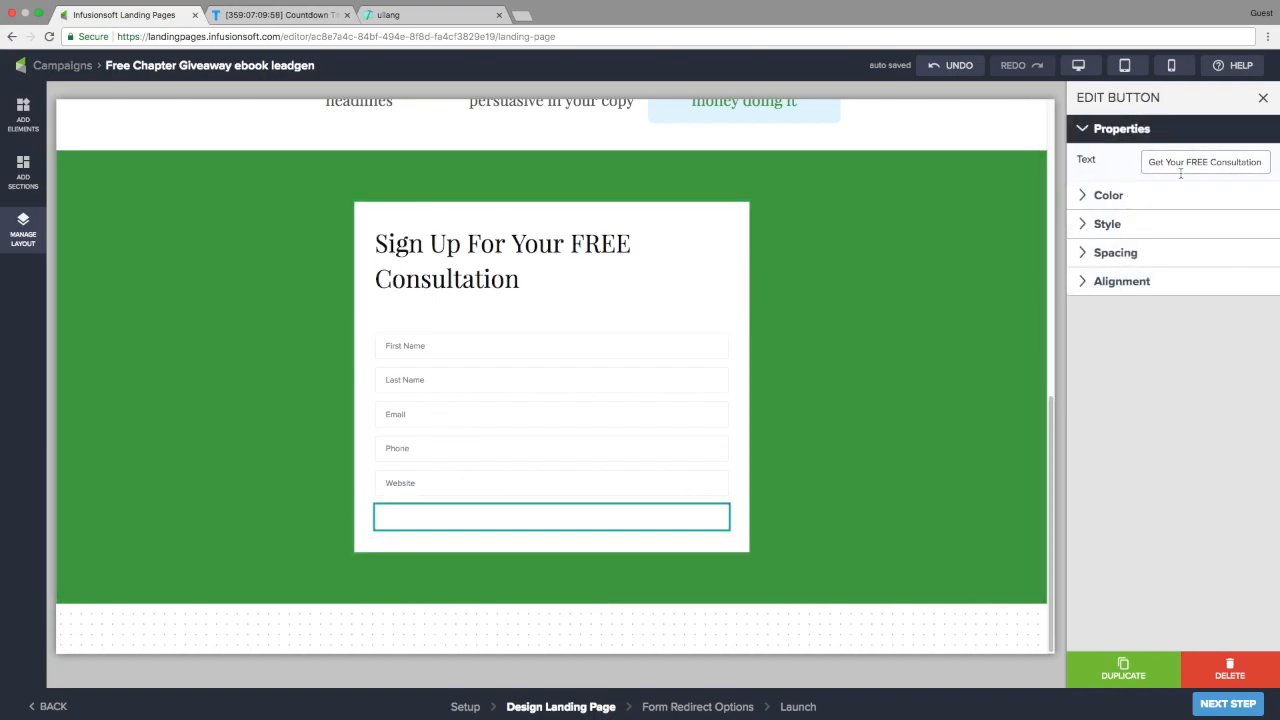
Change the button label to 'Get Your FREE Ebook', colour it green, and set Fill to Full
double_click(1216, 161)
type("Ebook")
left_click(1141, 197)
left_click(1185, 216)
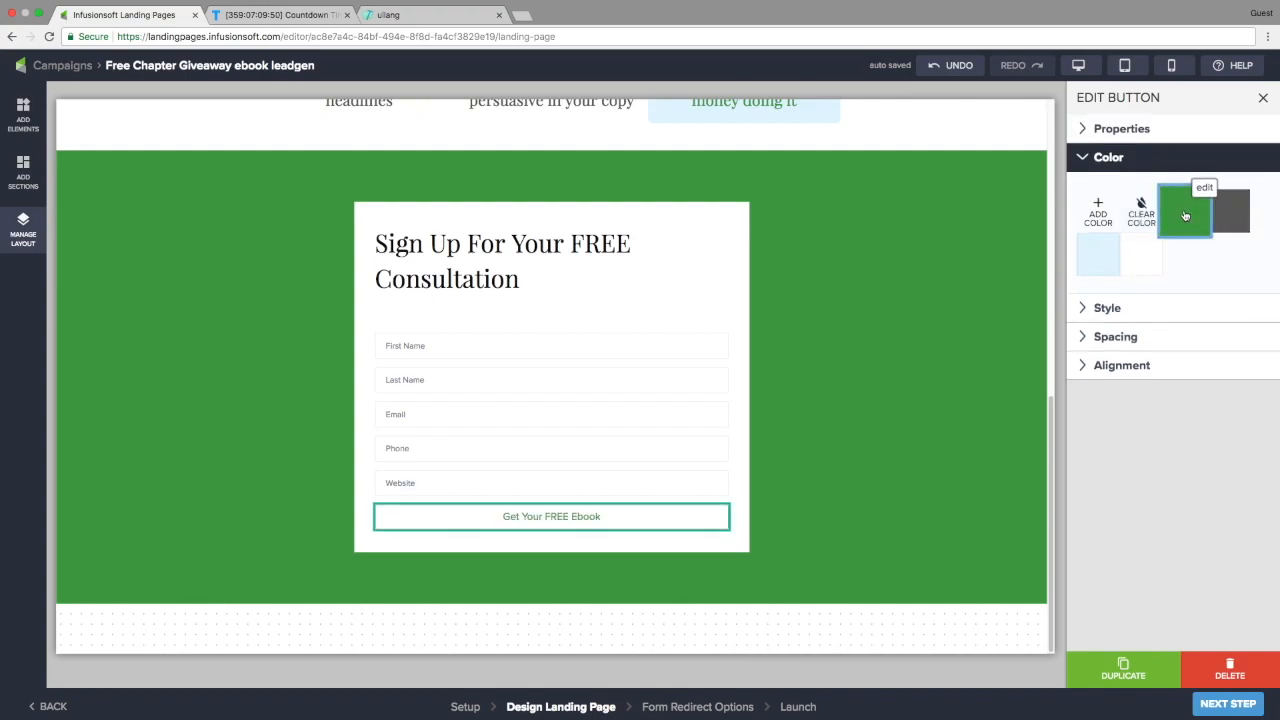
left_click(1137, 305)
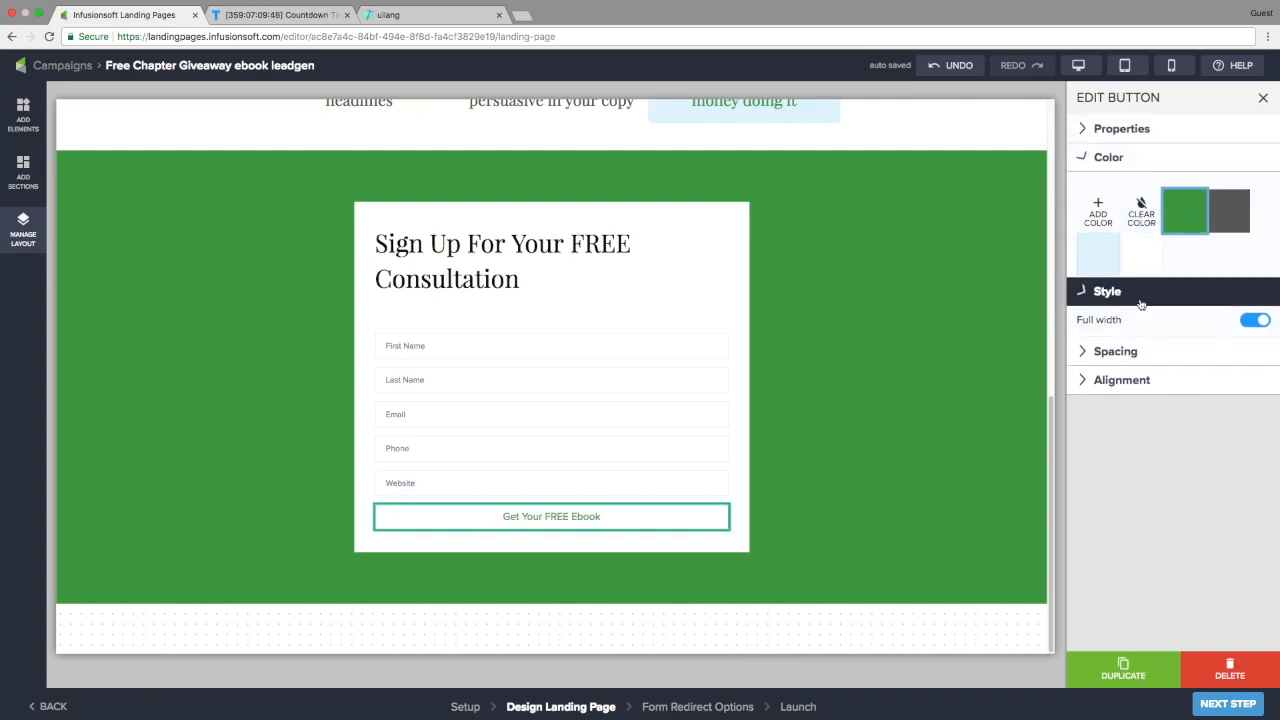
left_click(1204, 262)
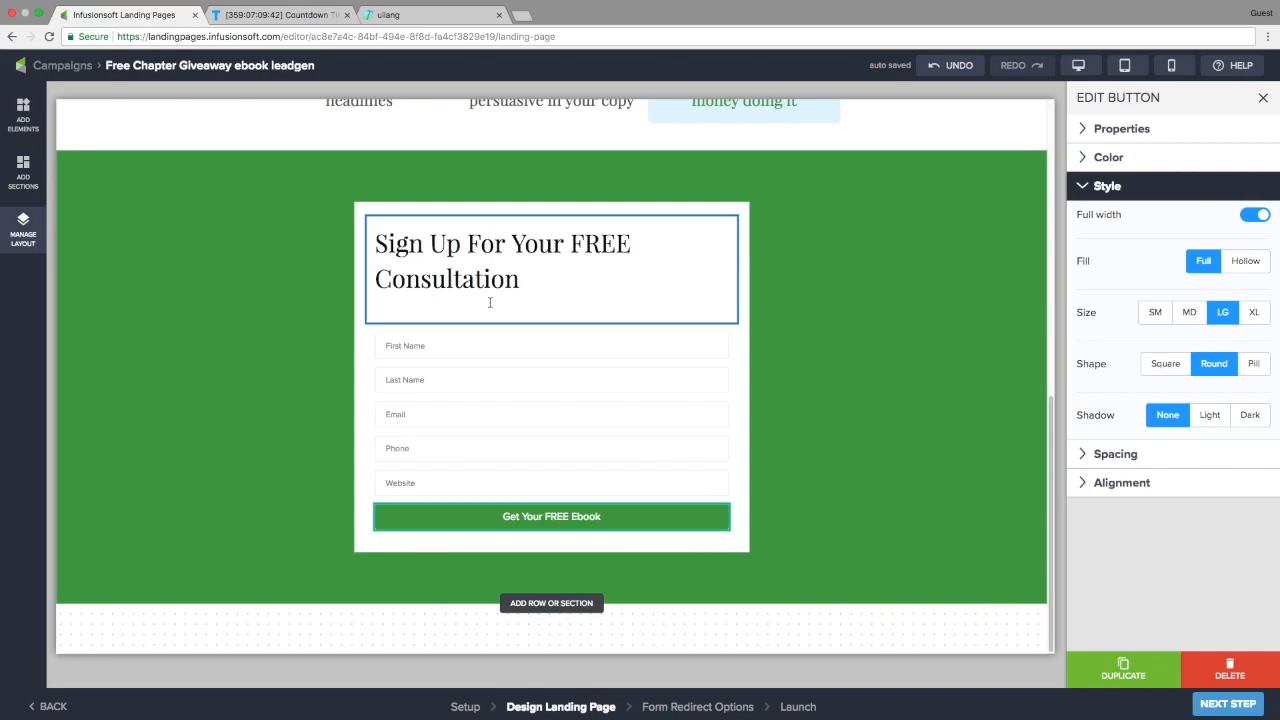
left_click(466, 254)
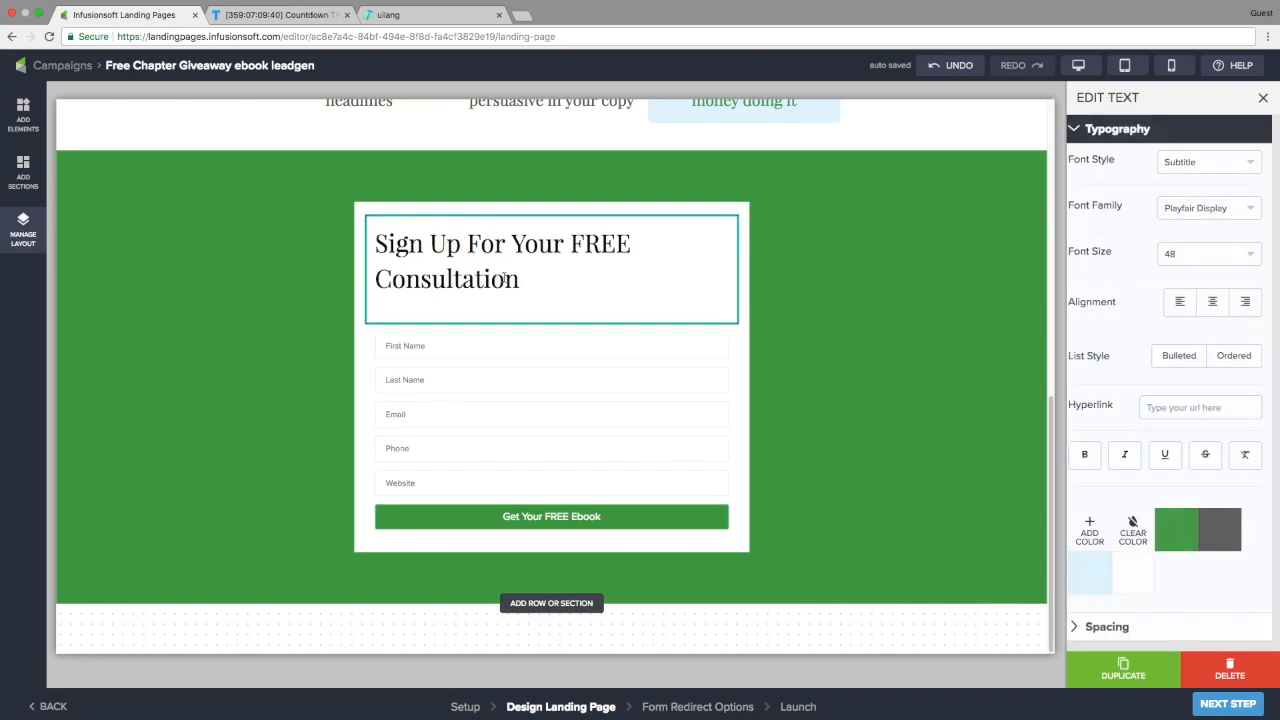
Retitle the heading 'Get Your FREE Chapter!', centre it, and colour FREE green
left_click_drag(378, 242, 509, 243)
type("Get")
double_click(617, 278)
type("Chapter!")
left_click(1221, 302)
double_click(551, 279)
left_click(1184, 530)
left_click(700, 280)
Add the line 'Offer lasts only 2 weeks' below the heading as Normal Text
key("Return")
type("Off")
key("BackSpace")
key("BackSpace")
key("BackSpace")
key("BackSpace")
key("Return")
type("Offer lasts only 2 weeks")
left_click(1210, 163)
left_click(1206, 244)
left_click_drag(697, 279, 407, 279)
left_click(1200, 163)
left_click(1204, 244)
left_click(1204, 249)
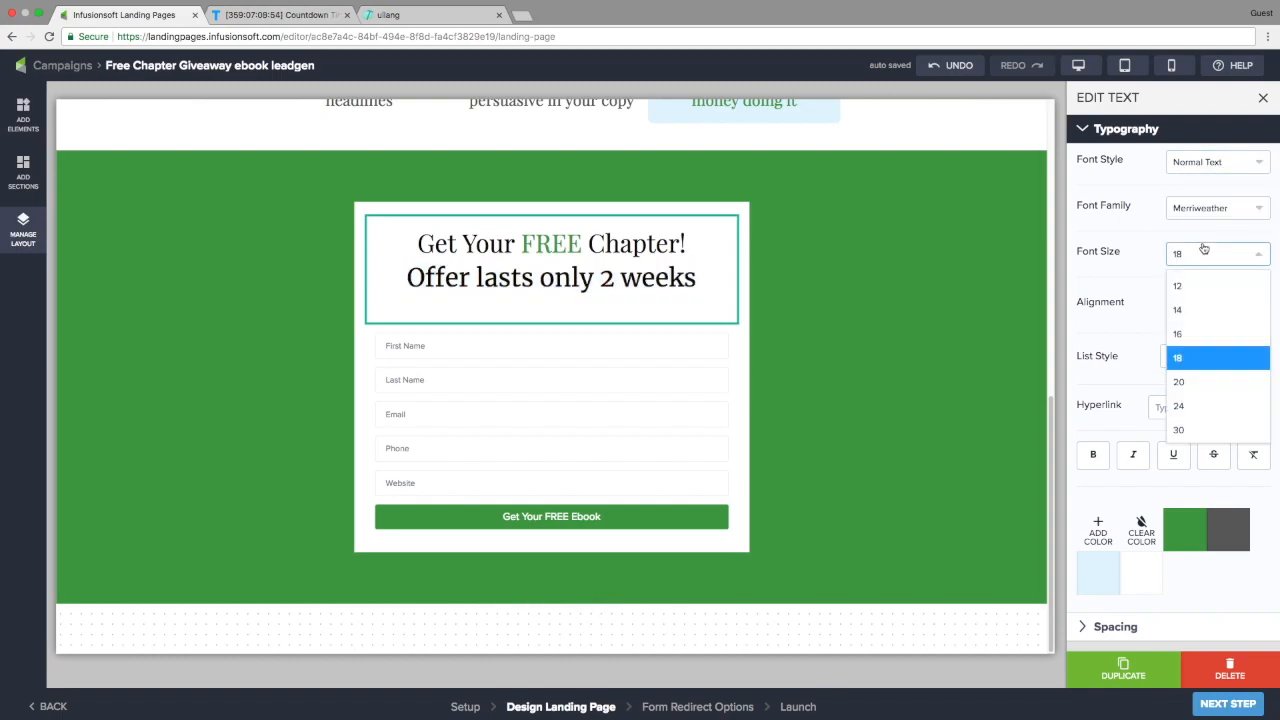
left_click(1190, 358)
Reformat the offer line as centred Normal Text at size 24
left_click(460, 277)
left_click_drag(698, 279, 407, 279)
key("BackSpace")
left_click(1204, 163)
left_click(1184, 330)
left_click(551, 289)
type("Offer lasts only 2 weeks")
left_click(1204, 254)
left_click(1194, 406)
left_click(591, 306)
key("BackSpace")
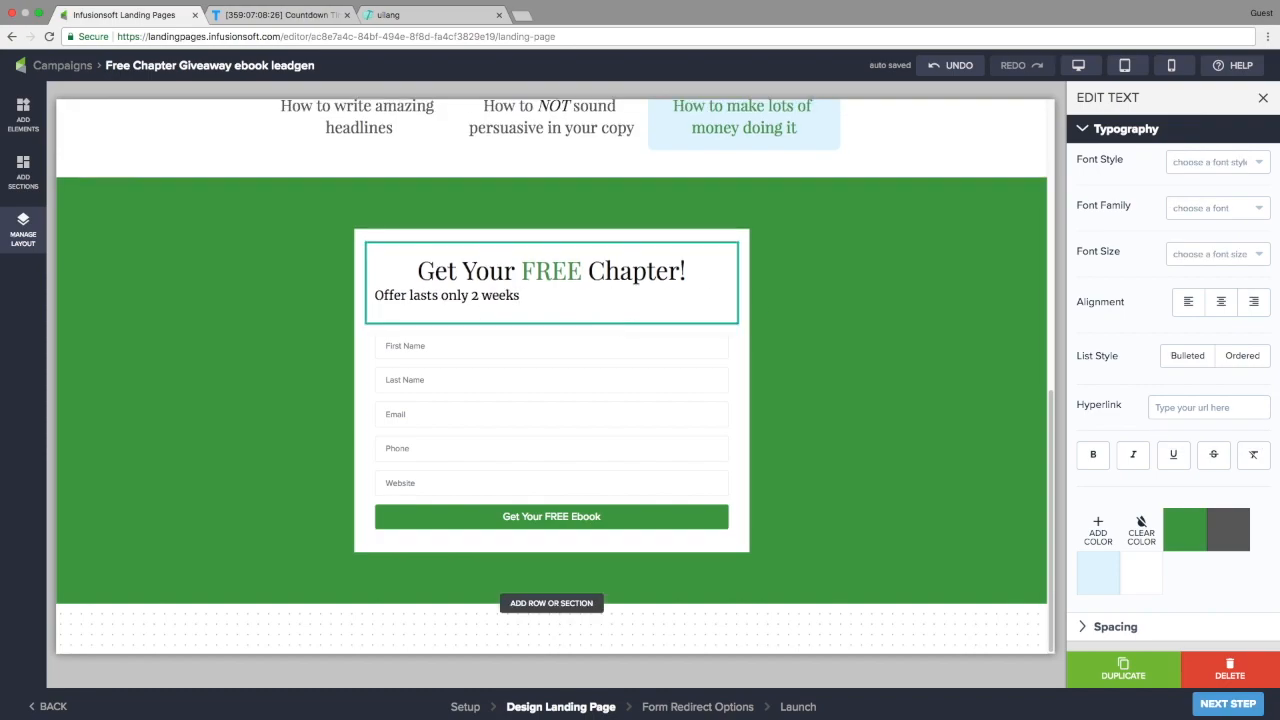
left_click(23, 115)
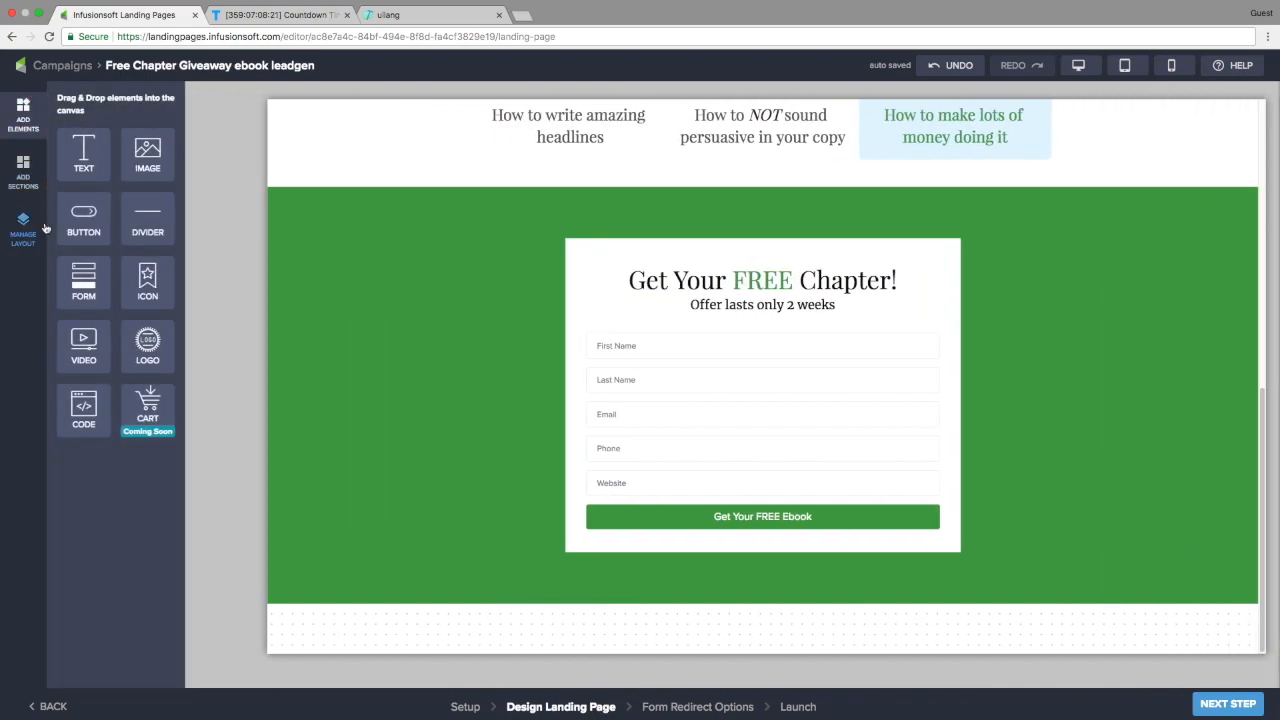
Add an empty Code Snippet below the offer line, open its HTML editor, and switch to TickCounter
left_click_drag(84, 408, 696, 323)
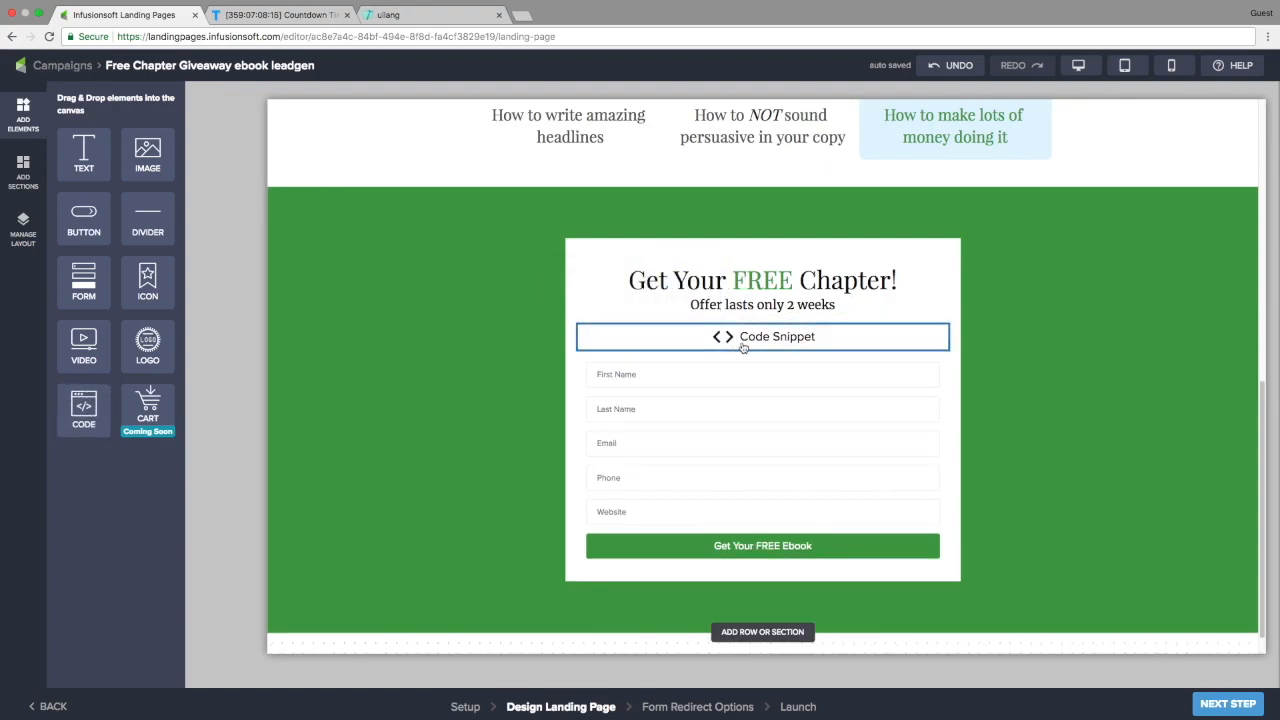
left_click(755, 343)
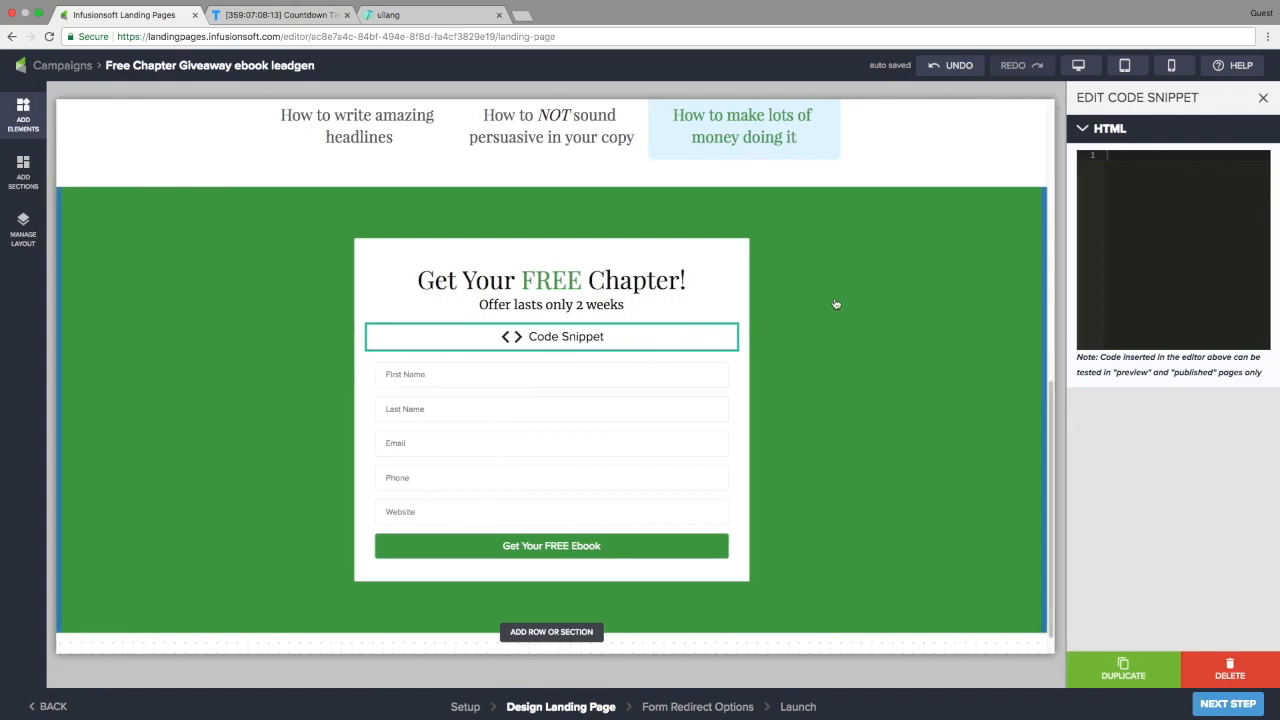
left_click(292, 14)
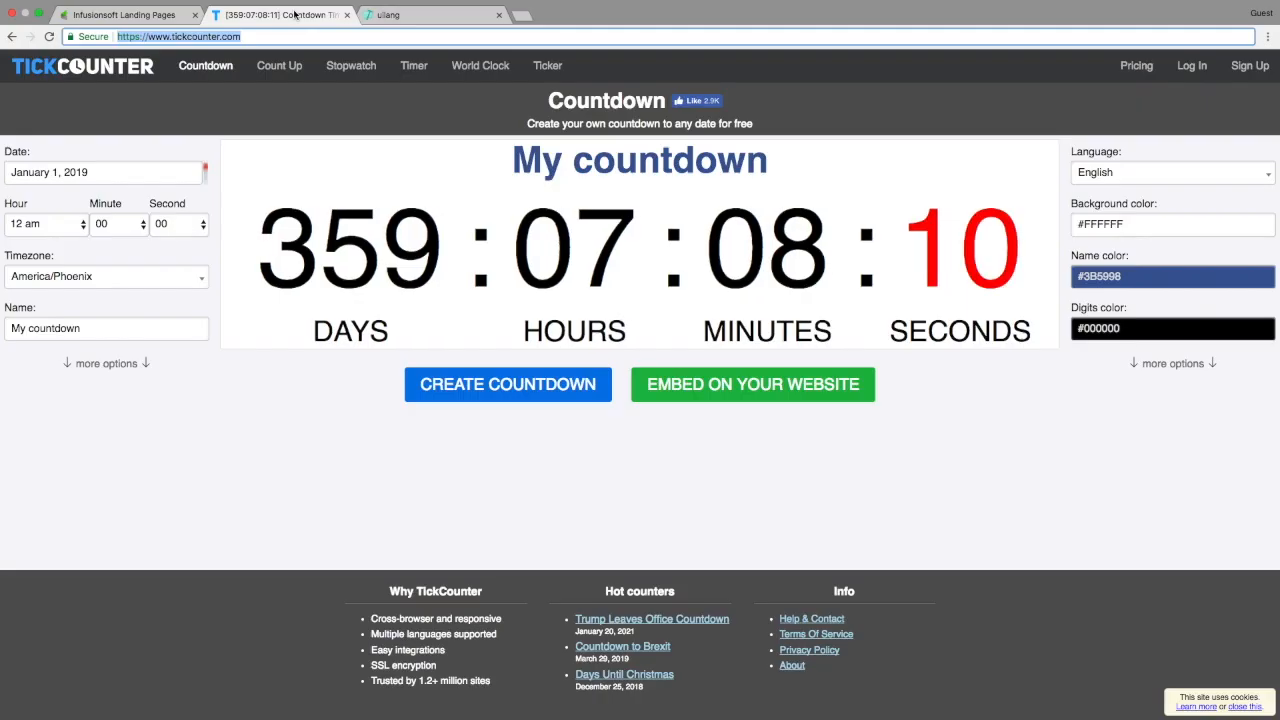
Change the countdown's target date to January 21, 2018
left_click(88, 171)
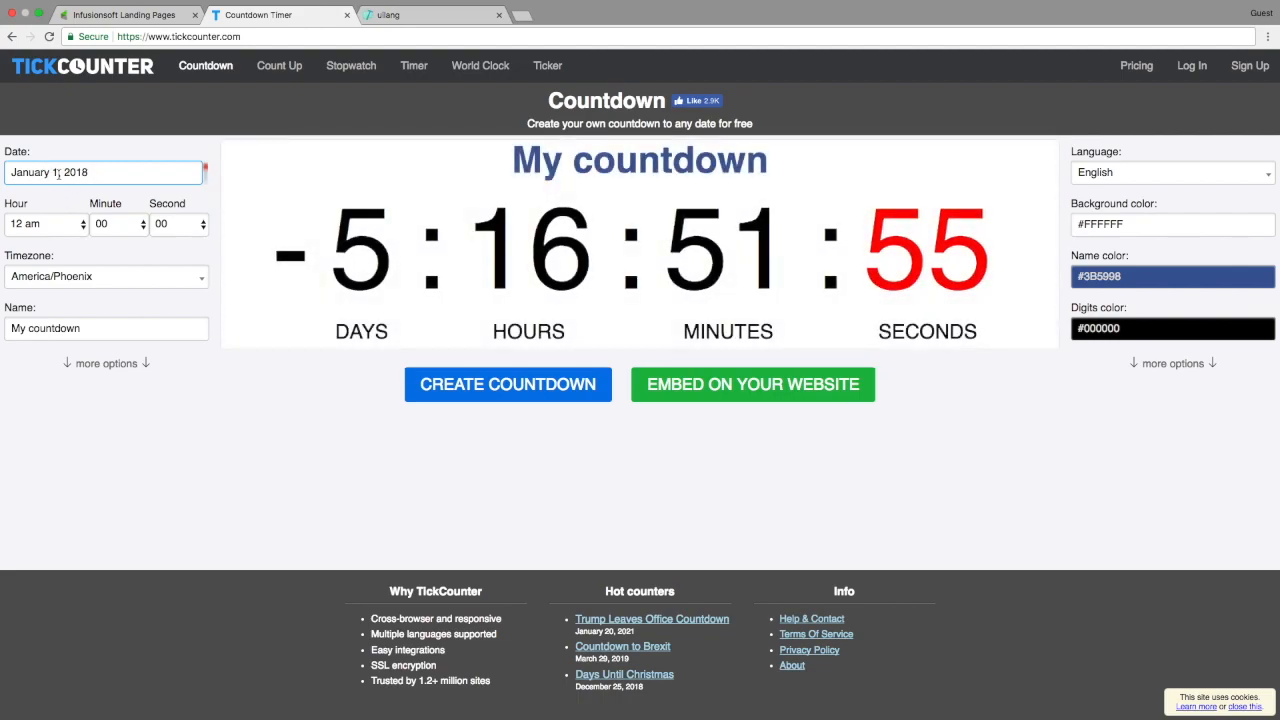
key("BackSpace")
type("18")
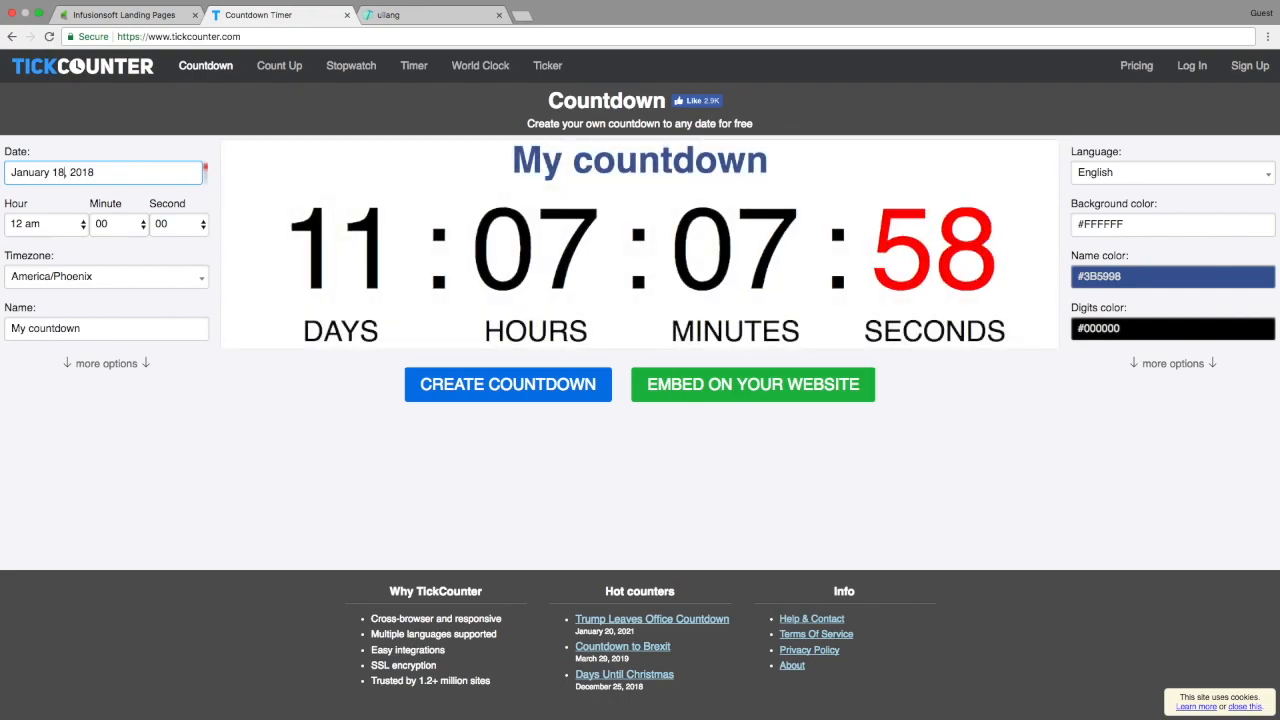
type("21")
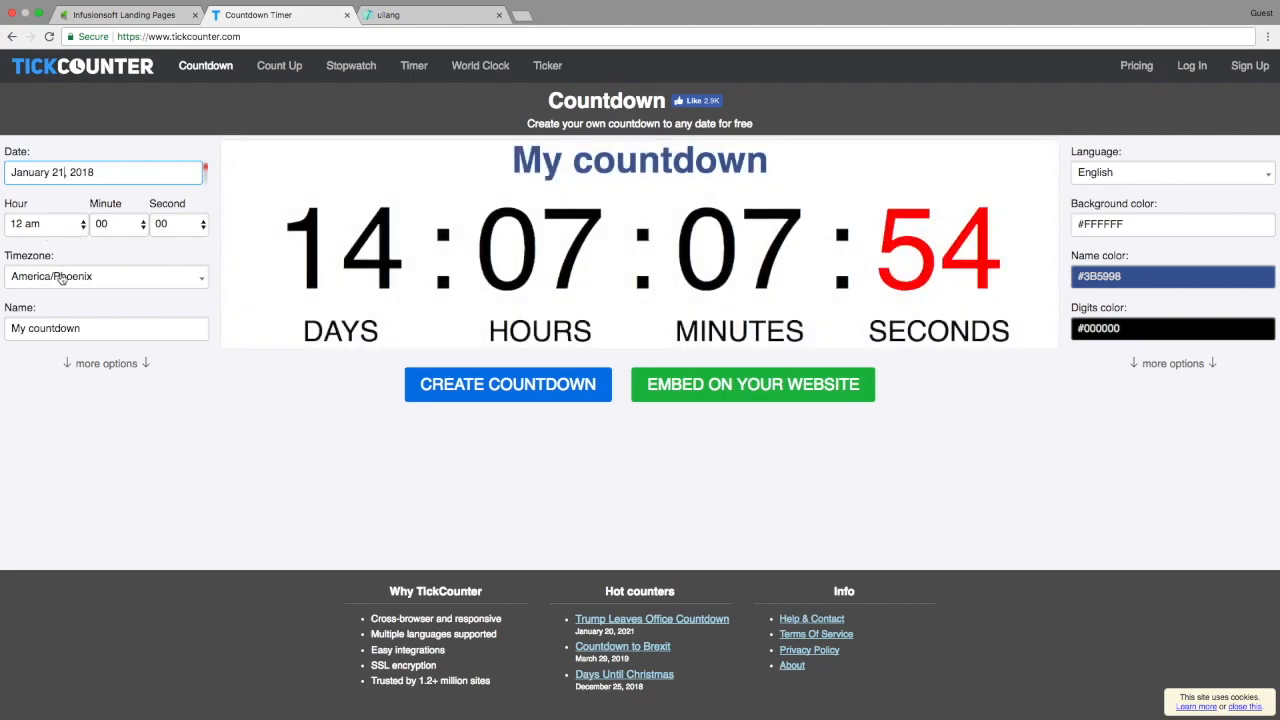
Set border width to 0, hide the My countdown title, and stop counting on finish
left_click(108, 365)
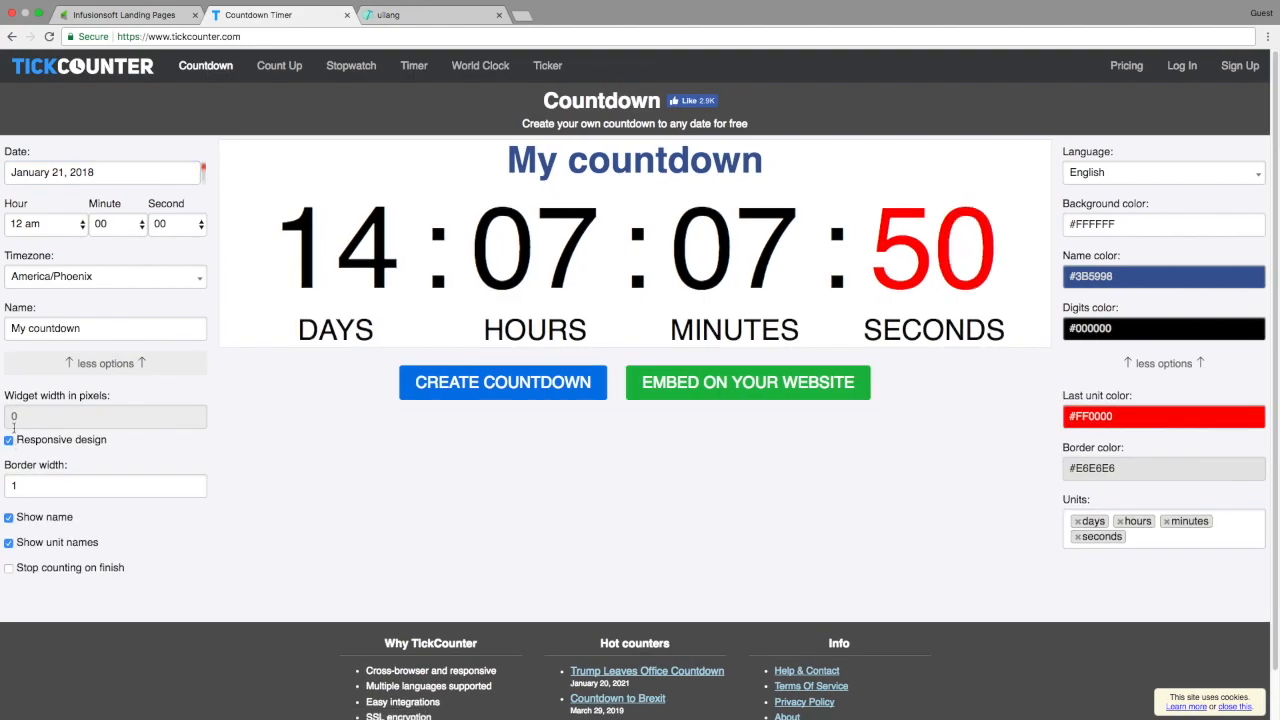
left_click(197, 489)
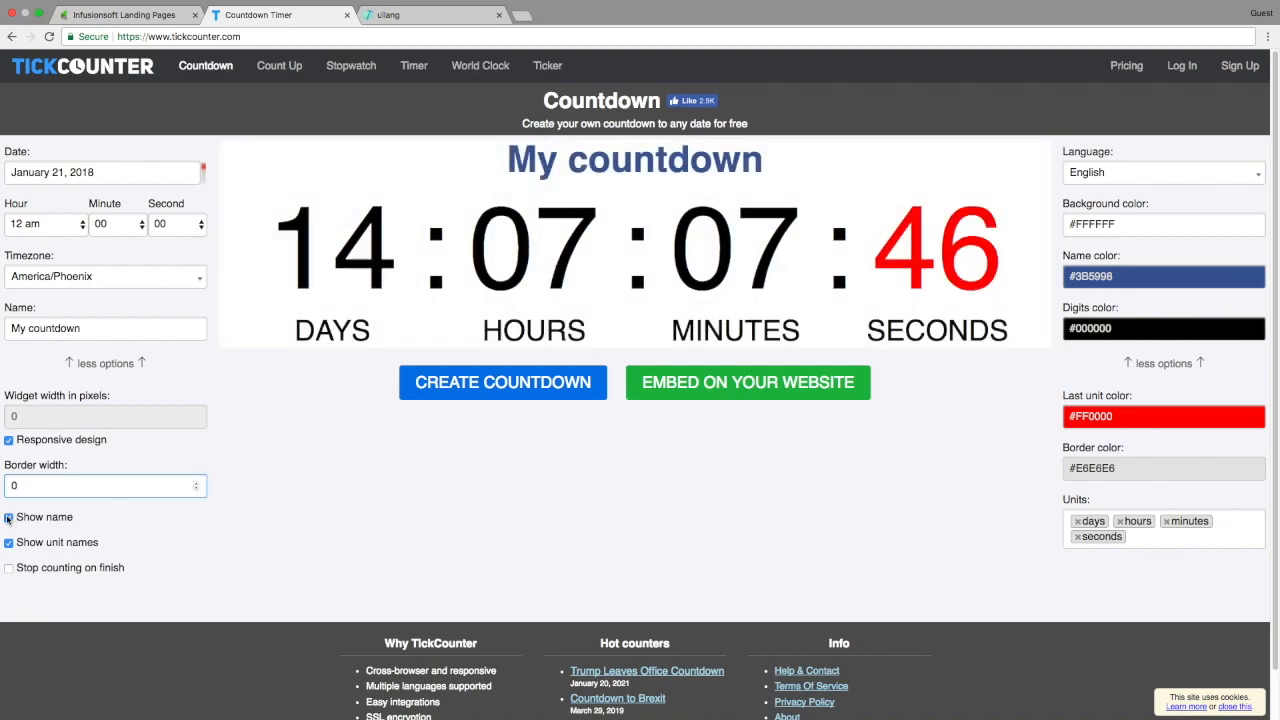
left_click(9, 517)
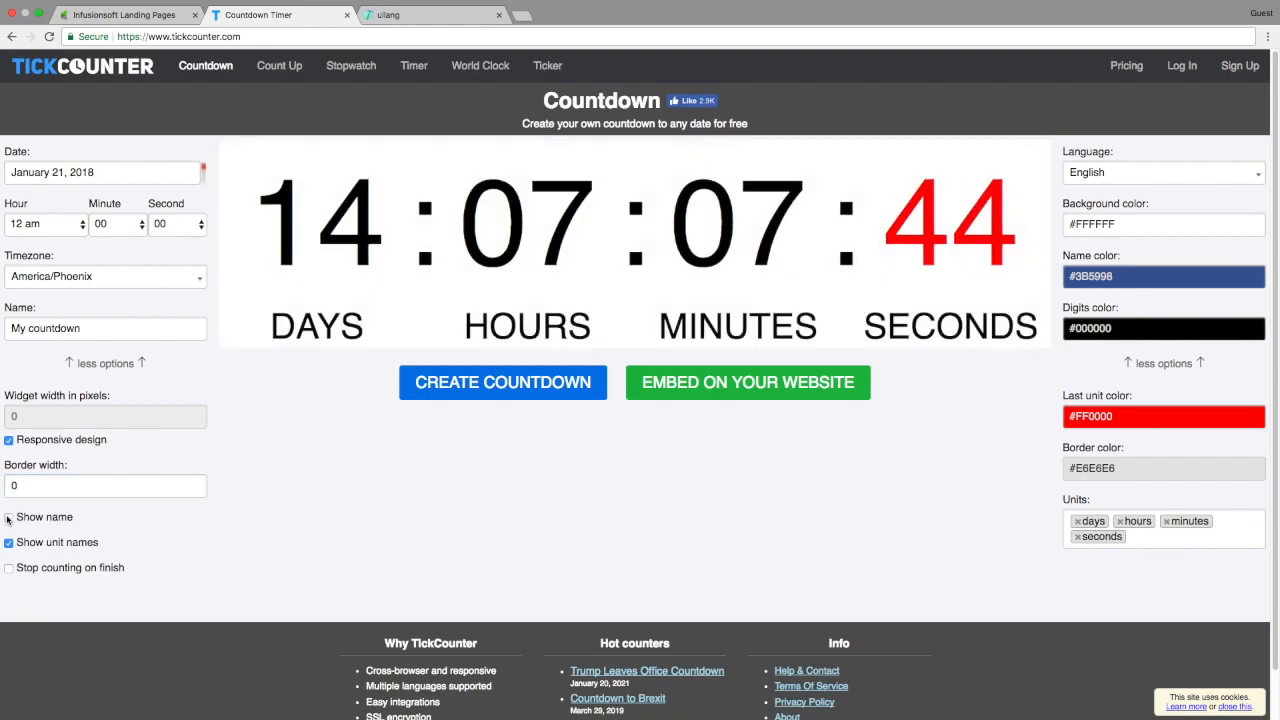
left_click(62, 572)
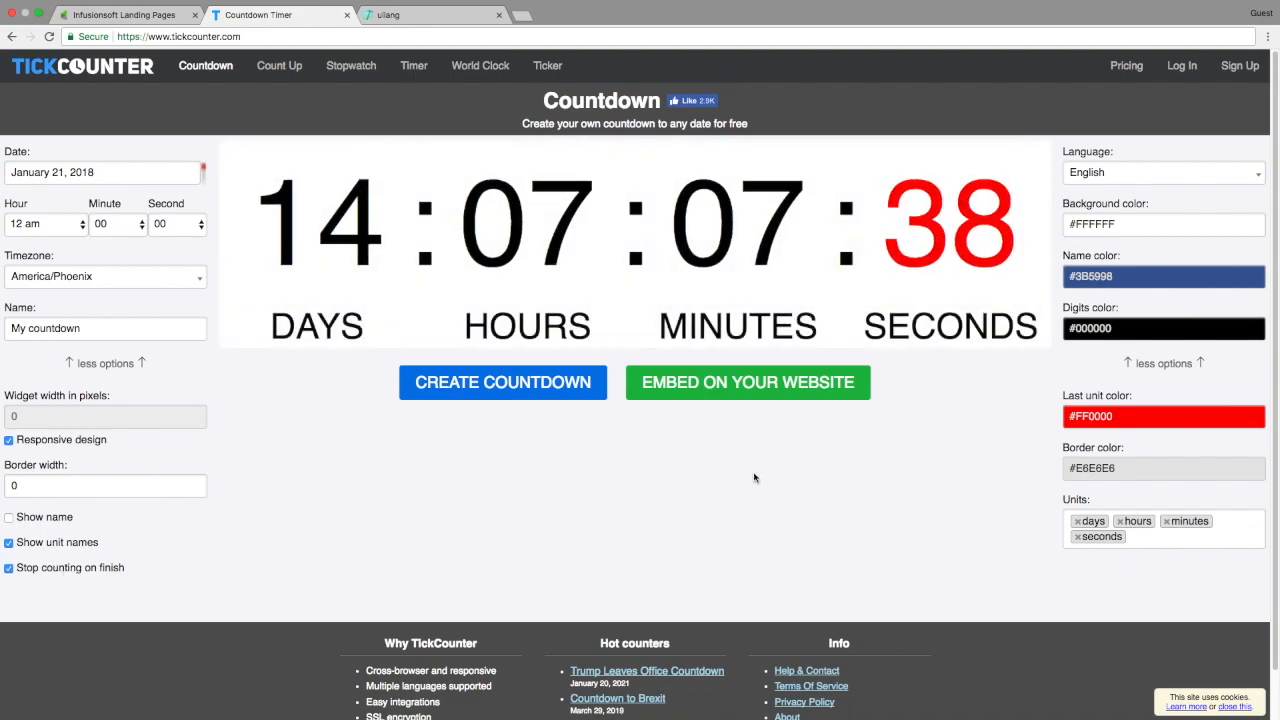
Copy the green colour code 43a047 from the landing page headline's colour swatch
left_click(168, 17)
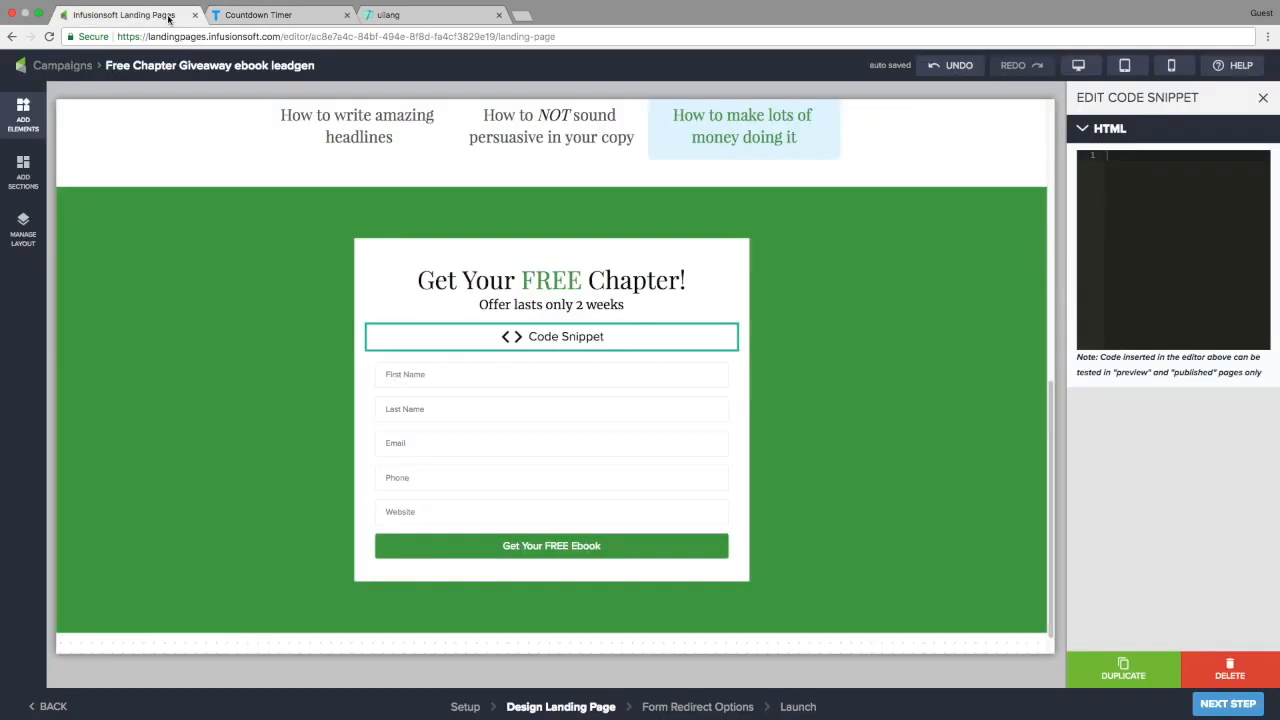
left_click(538, 280)
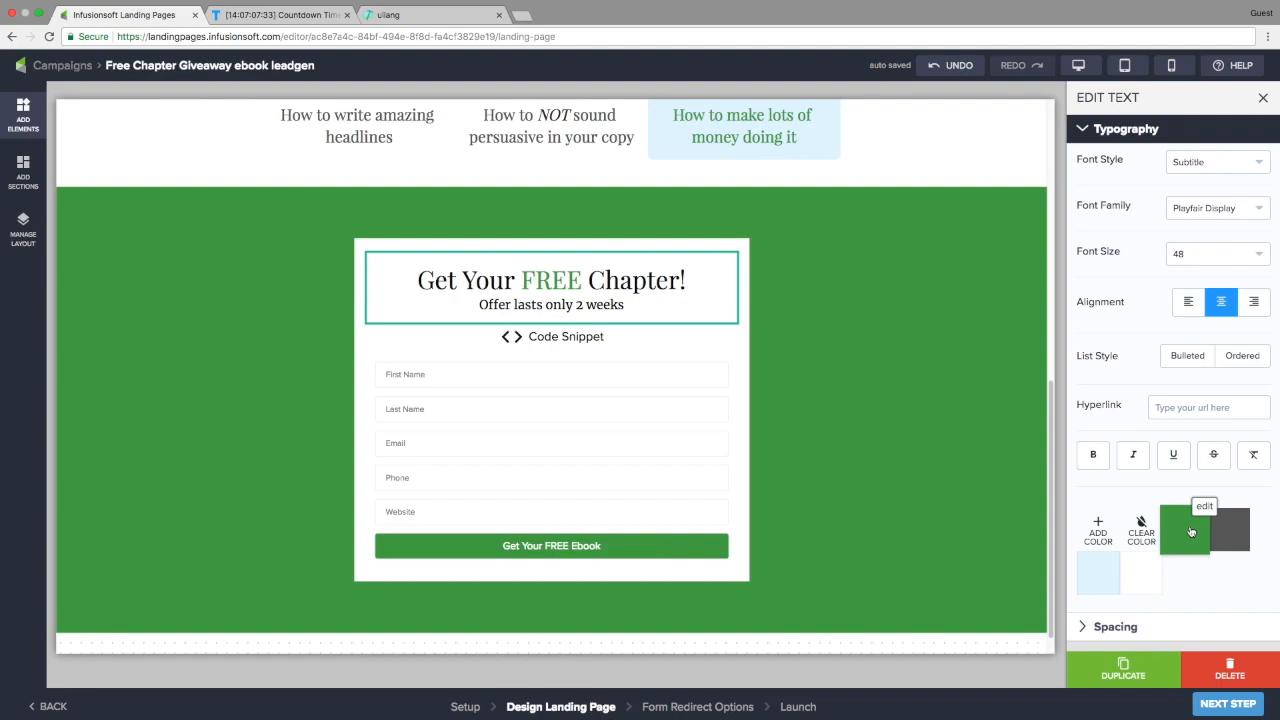
left_click(1205, 508)
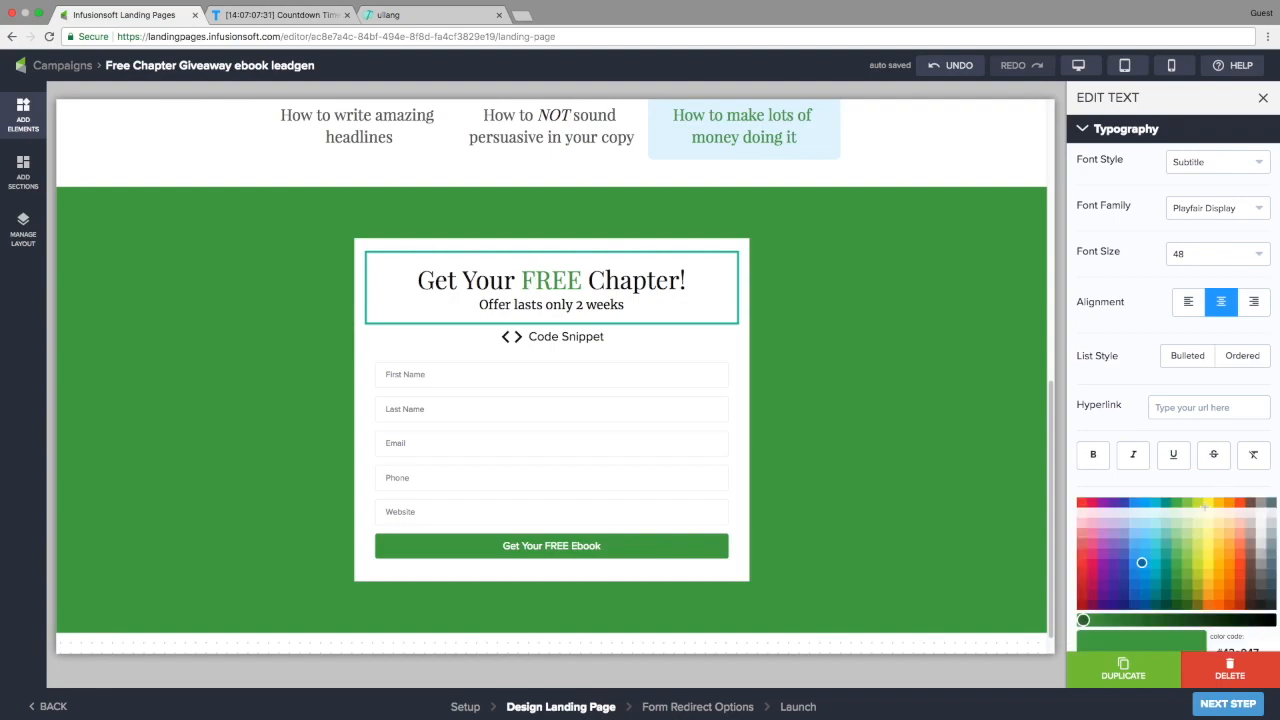
double_click(1238, 556)
right_click(1238, 556)
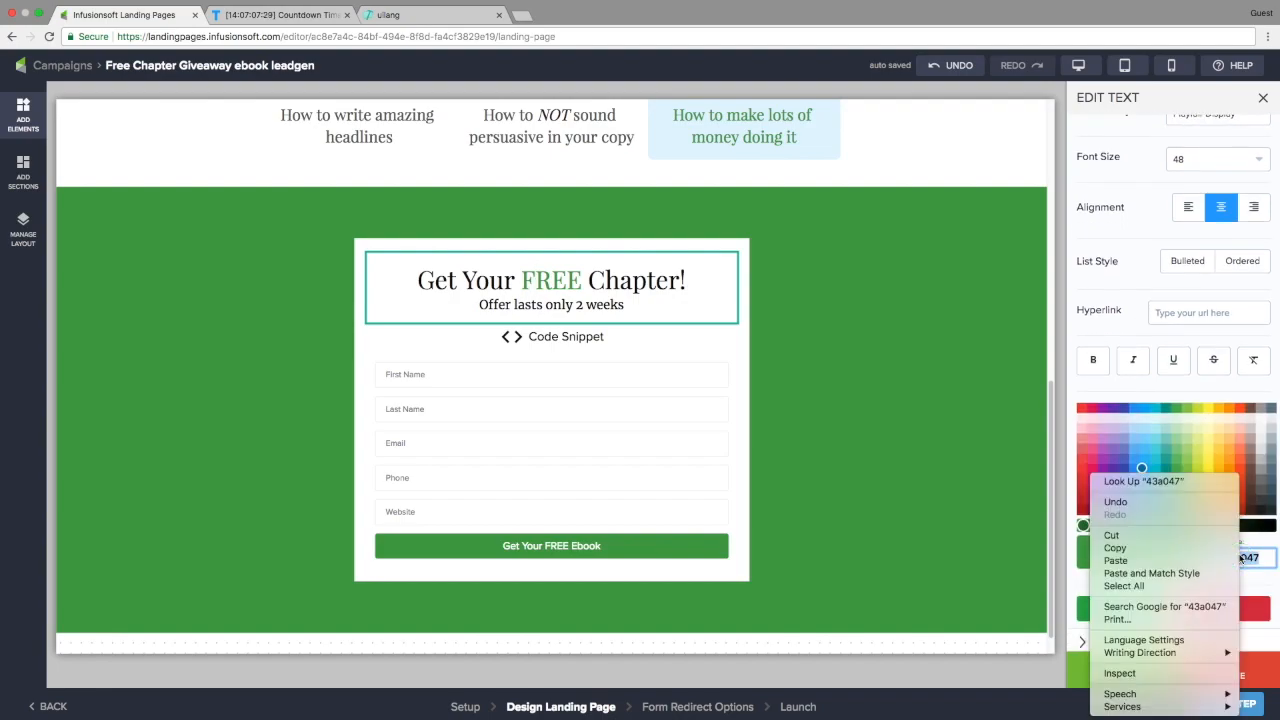
left_click(1153, 549)
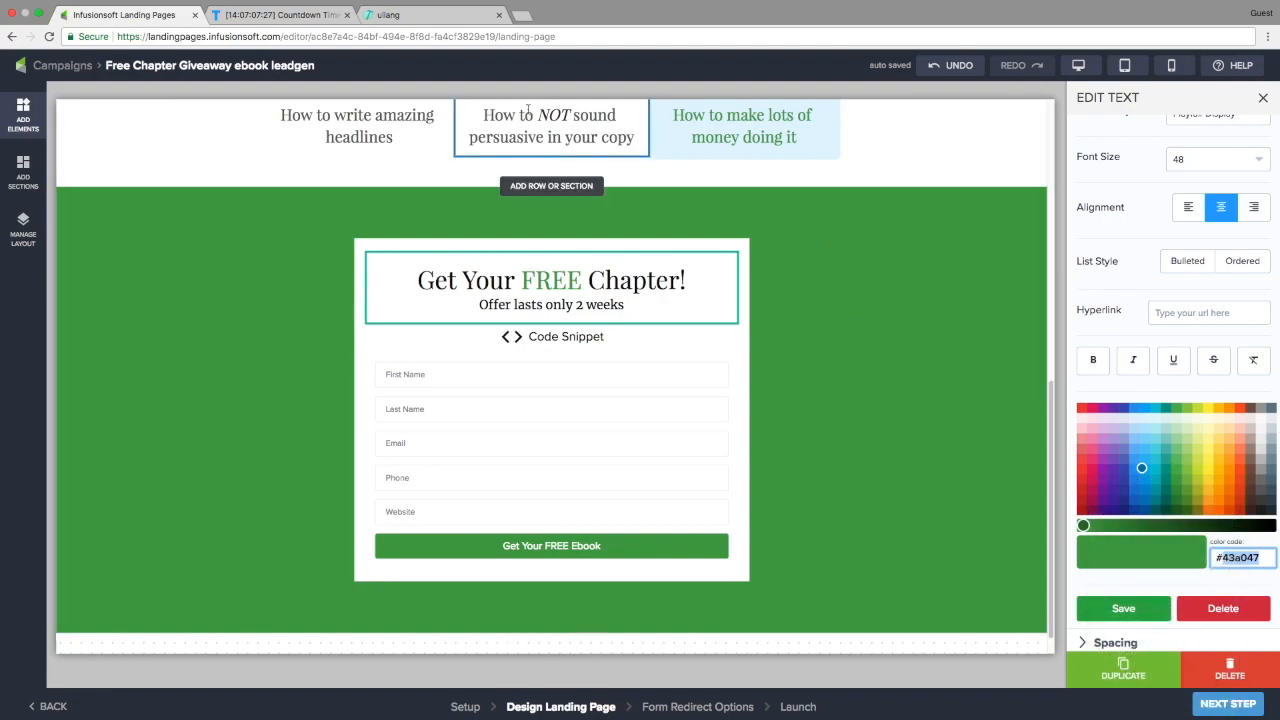
Replace TickCounter's red FF0000 Last unit color with 43a047, turning the seconds green
left_click(288, 18)
left_click(1106, 417)
double_click(1088, 417)
right_click(1088, 417)
left_click(1115, 502)
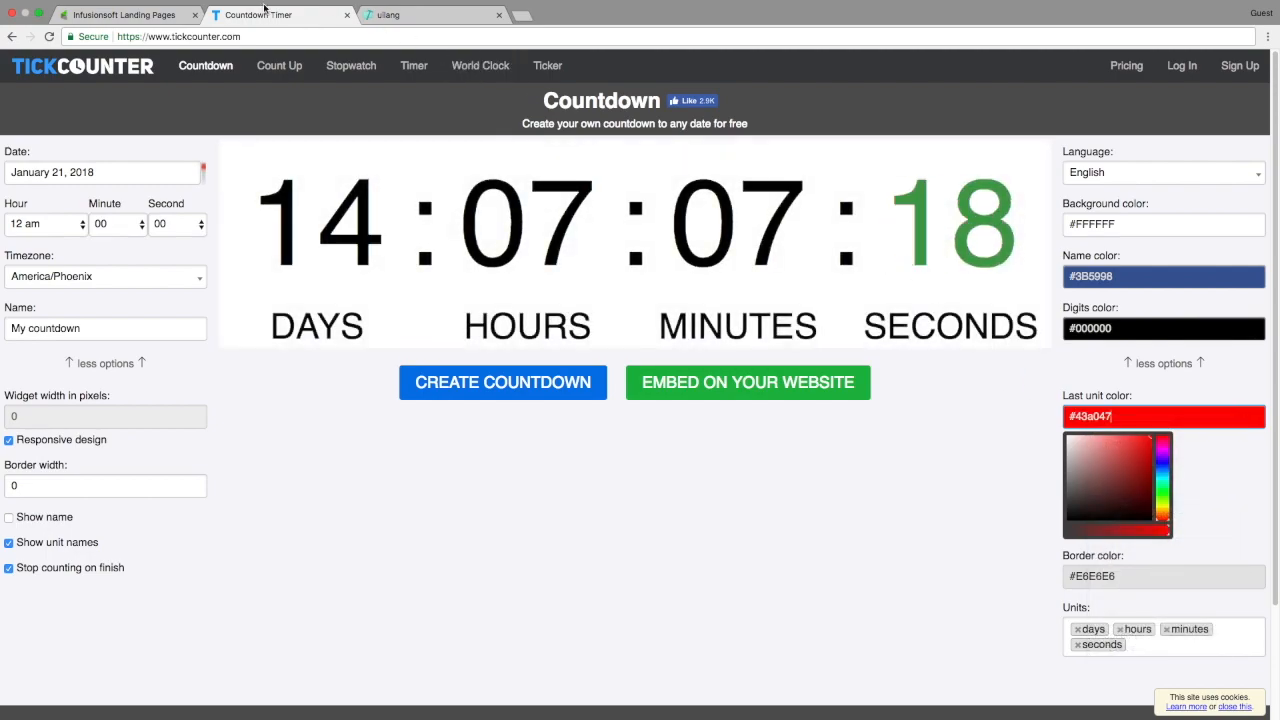
Copy the dark grey colour code 616161 from the landing page's grey swatch
left_click(130, 14)
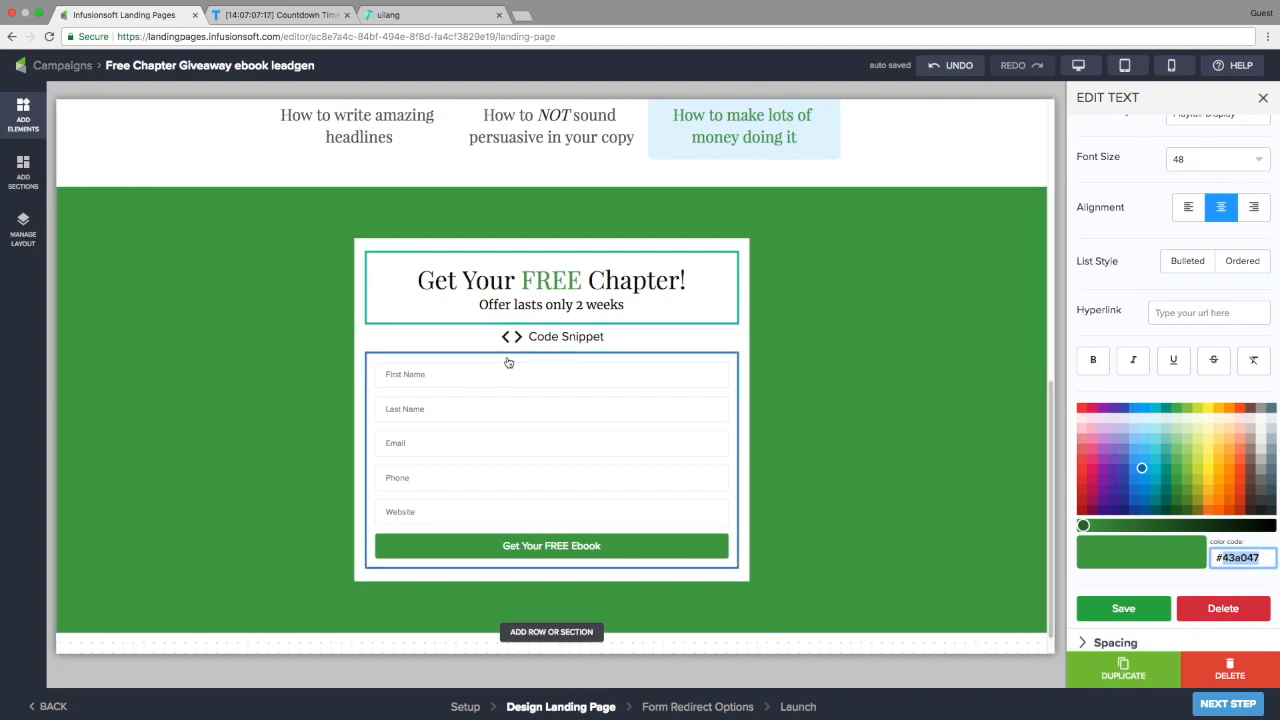
left_click(1140, 610)
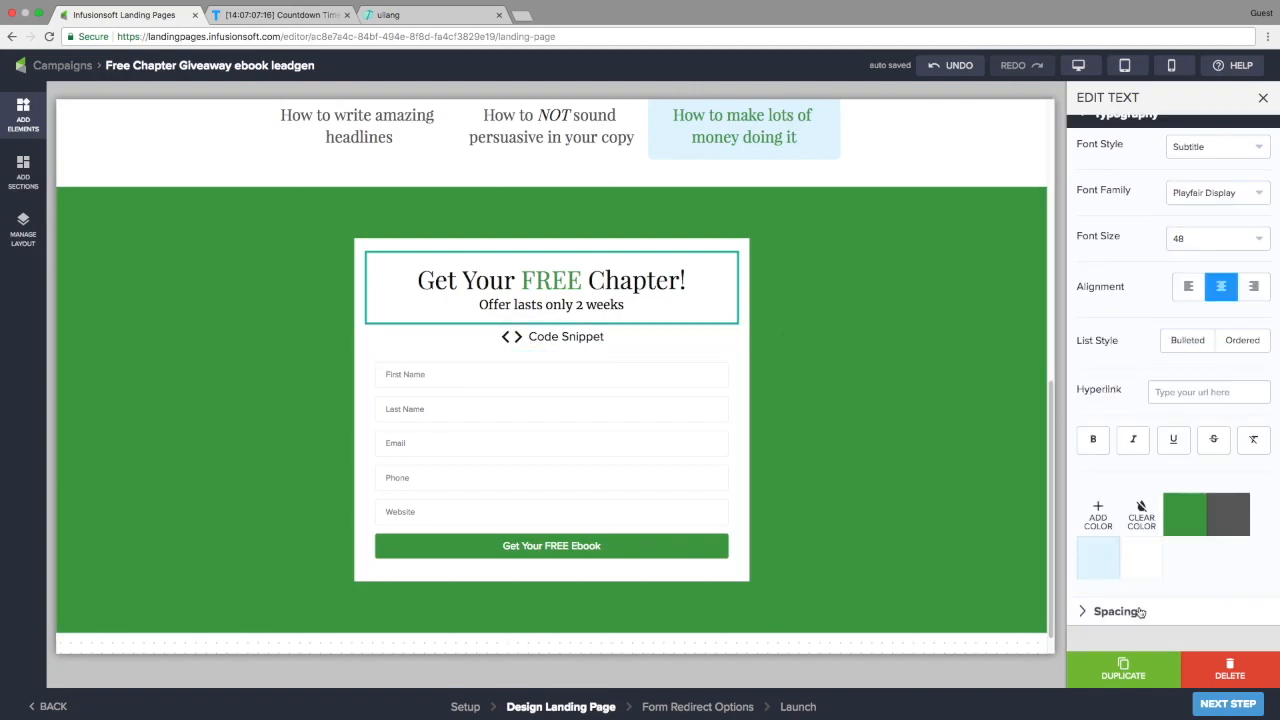
left_click(1246, 494)
double_click(1238, 557)
right_click(1238, 557)
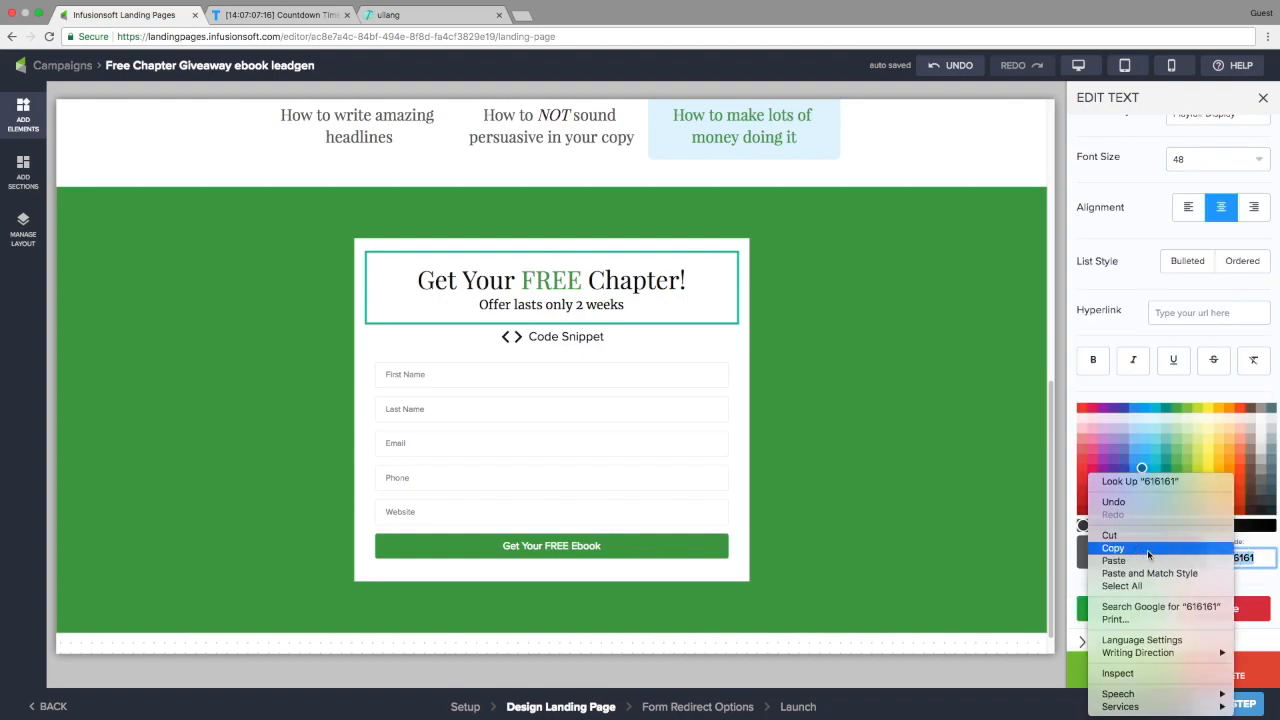
left_click(1112, 548)
left_click(265, 31)
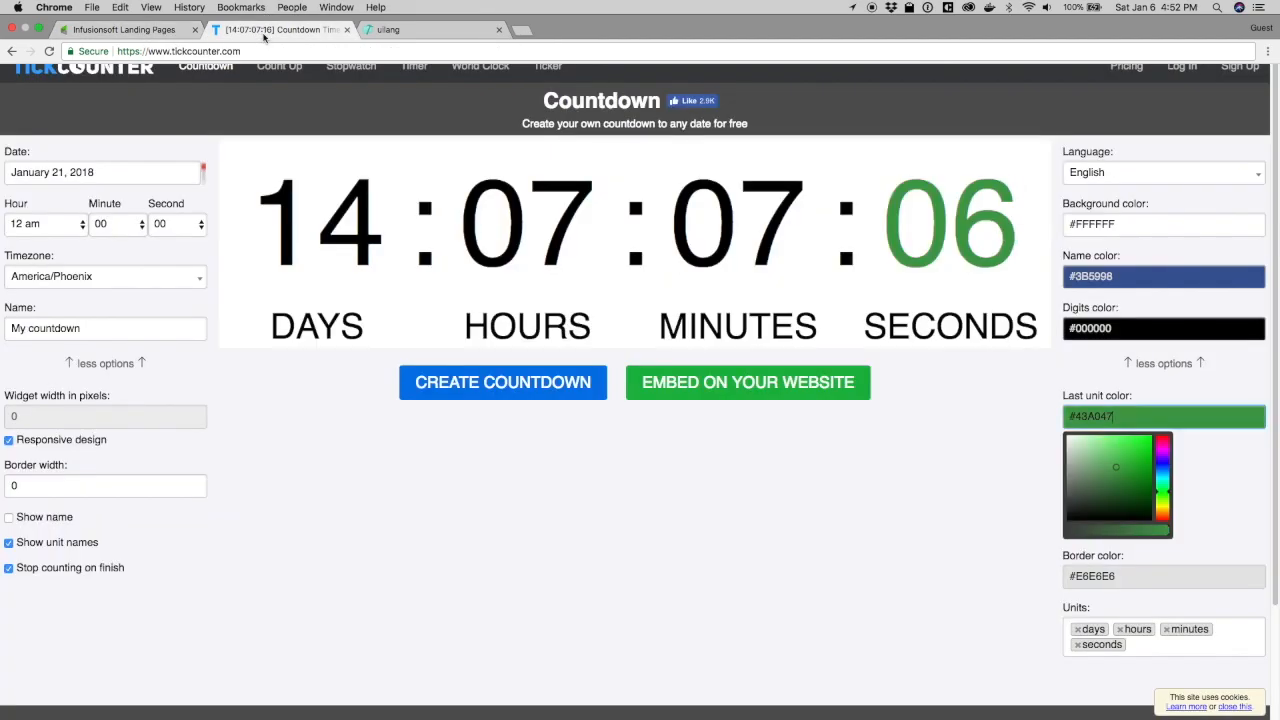
Set TickCounter's Digits color to the grey 616161, replacing black
left_click(1106, 328)
double_click(1103, 328)
right_click(1103, 329)
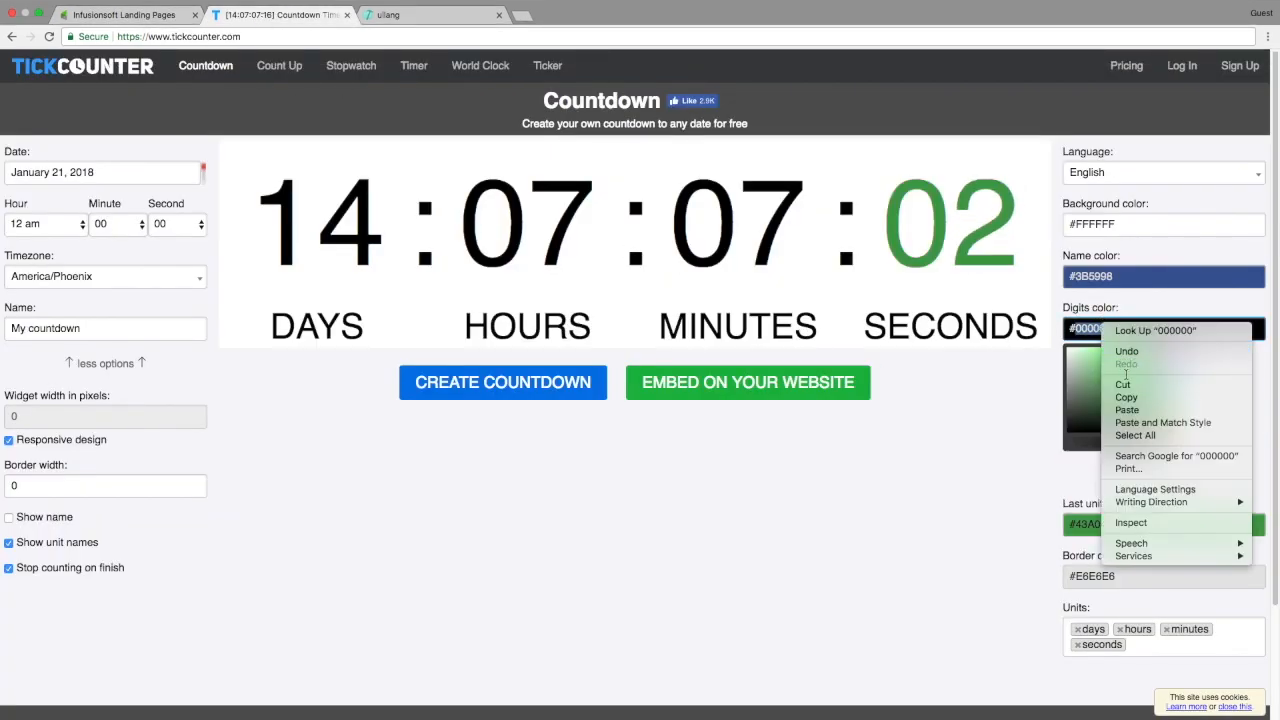
left_click(1131, 411)
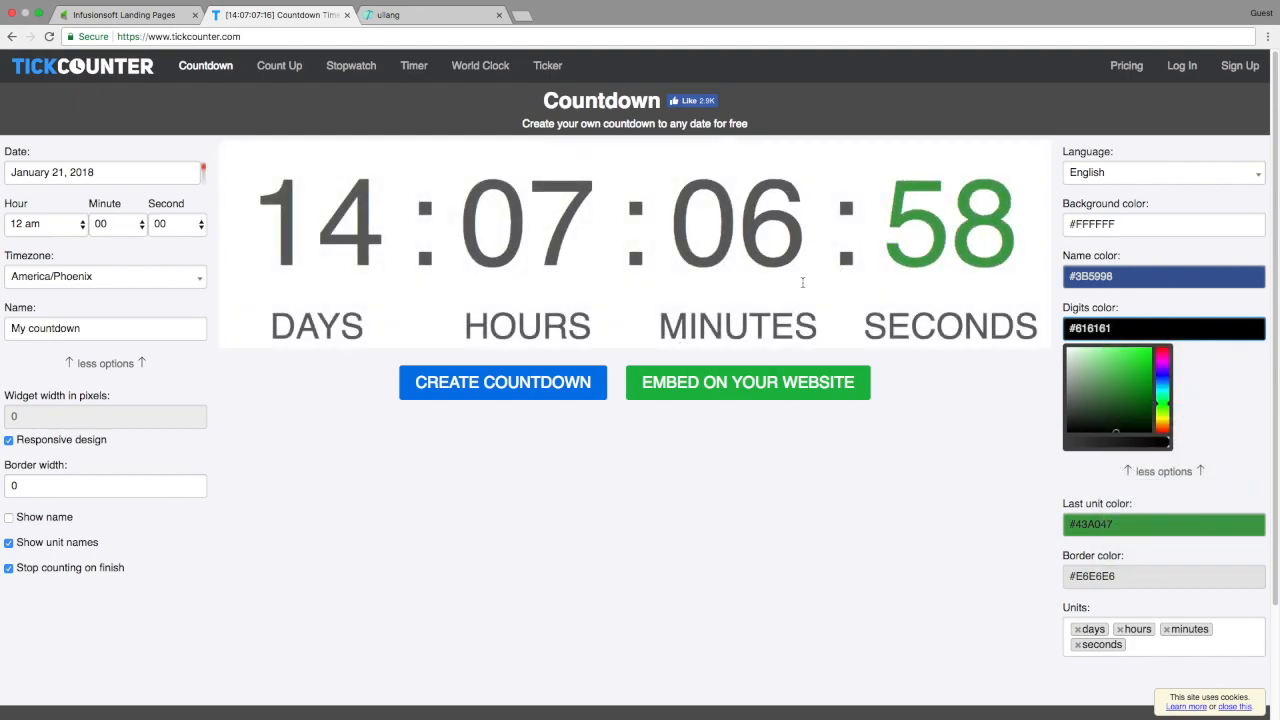
Generate the countdown's embed code and copy it
left_click(712, 390)
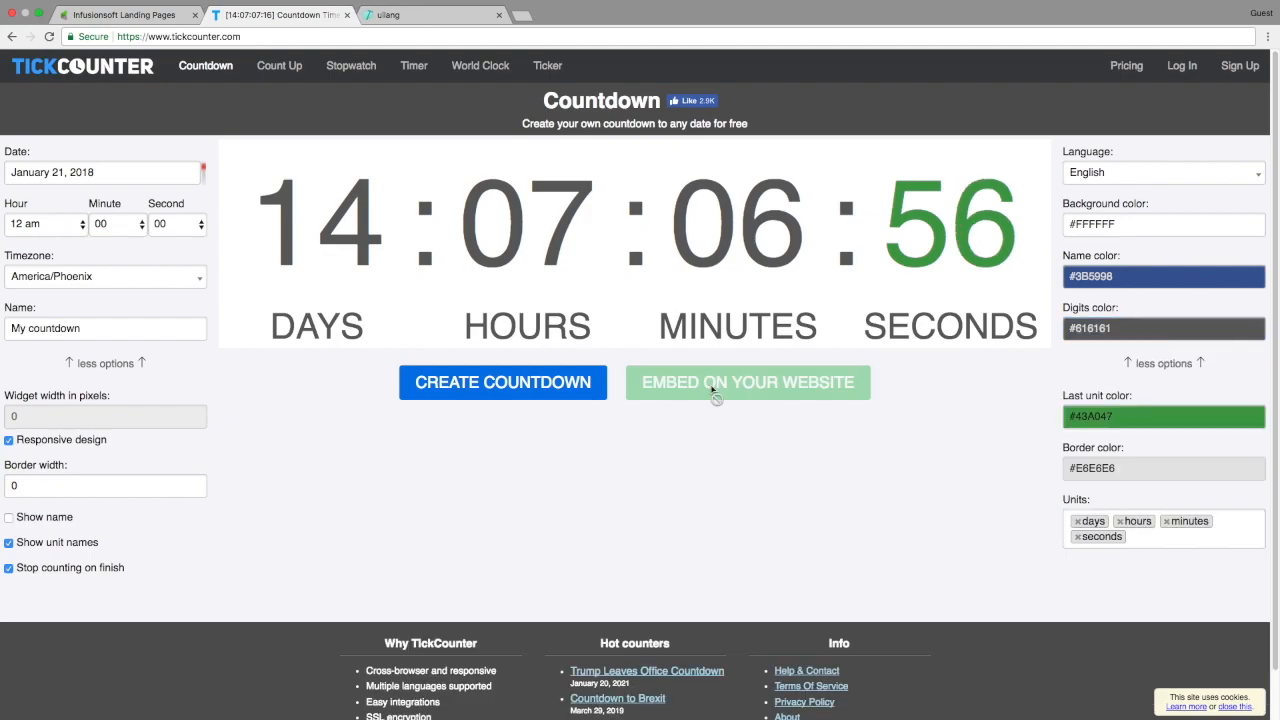
scroll(640, 370, "down", 2)
right_click(635, 362)
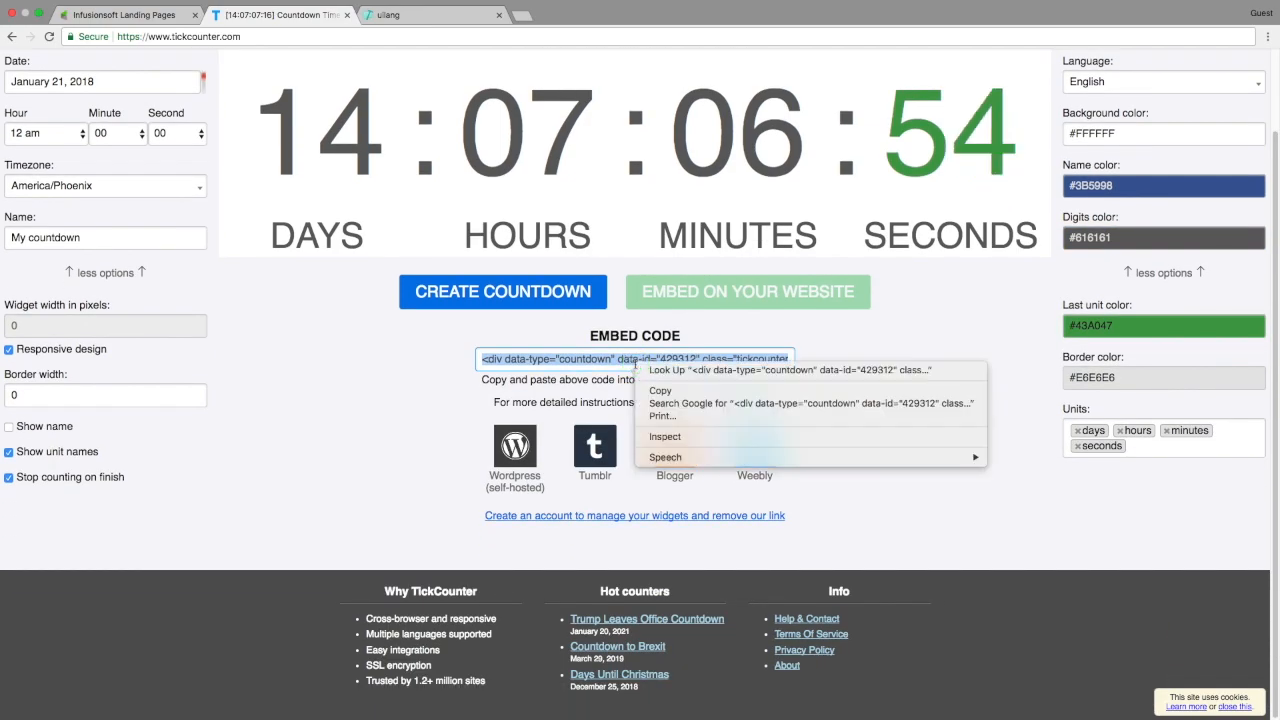
left_click(650, 393)
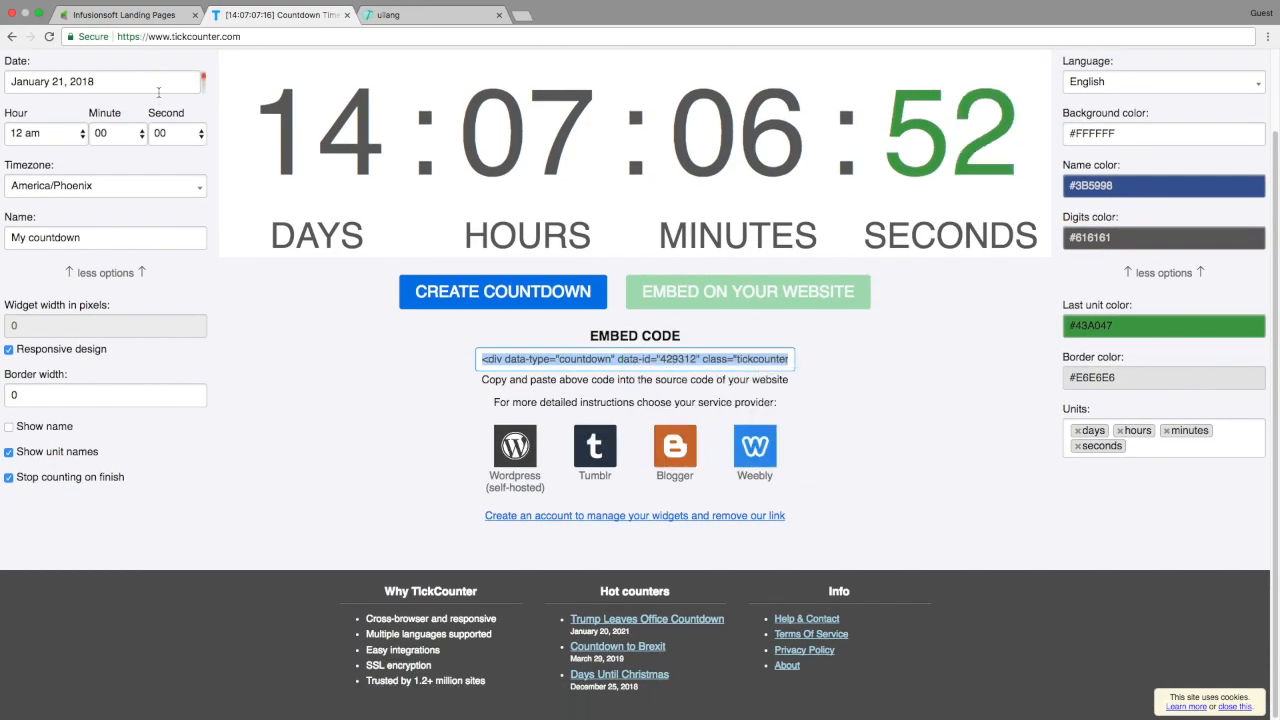
Paste the countdown embed code into the landing page's Code Snippet HTML editor
left_click(137, 17)
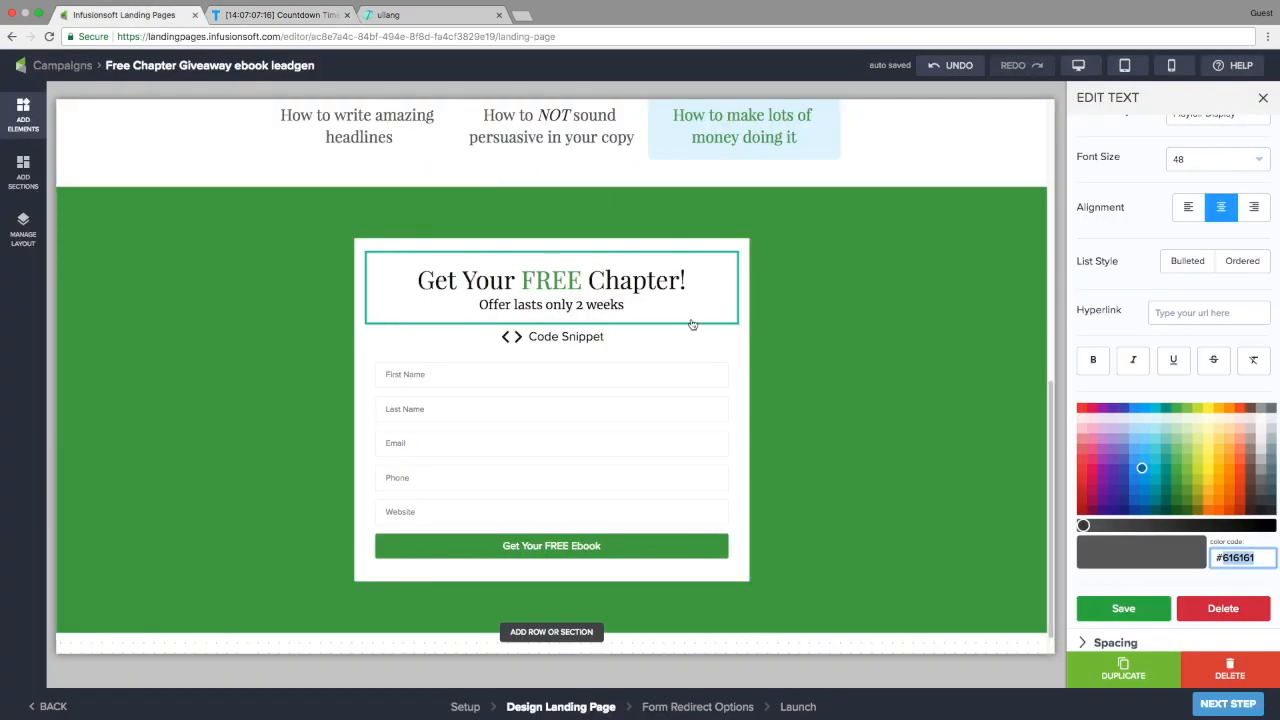
left_click(617, 336)
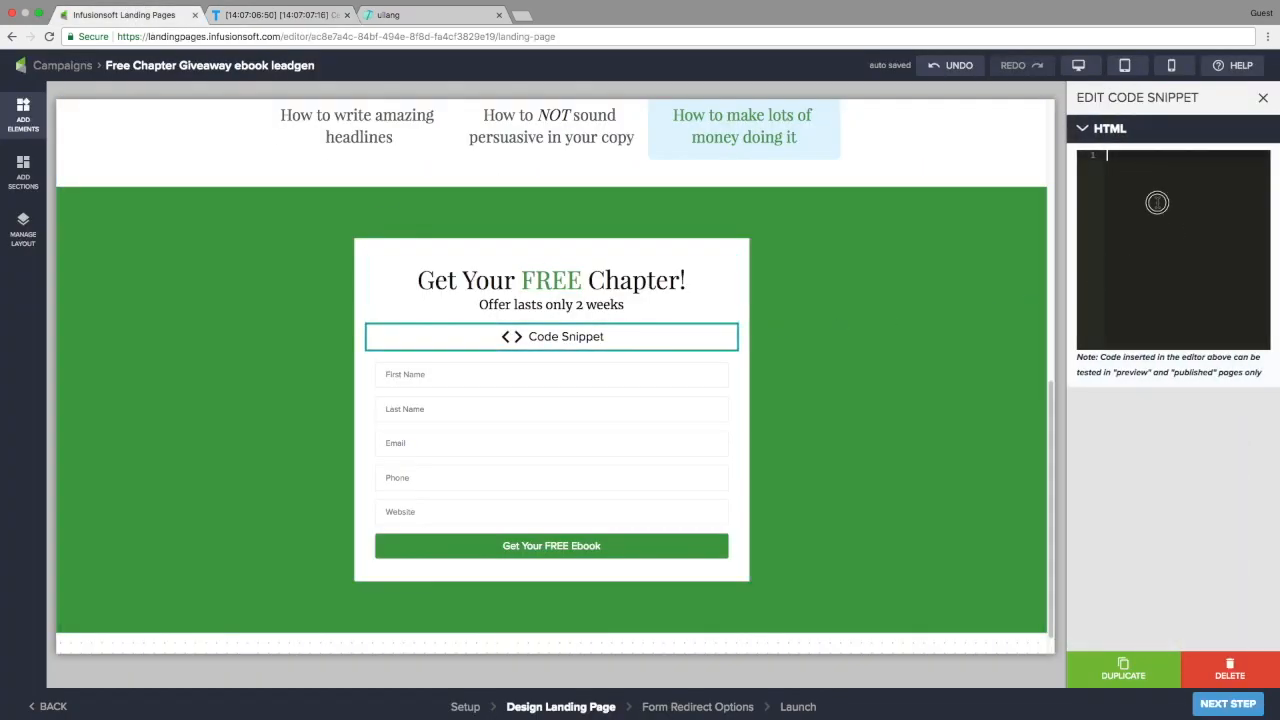
right_click(1157, 203)
left_click(1058, 267)
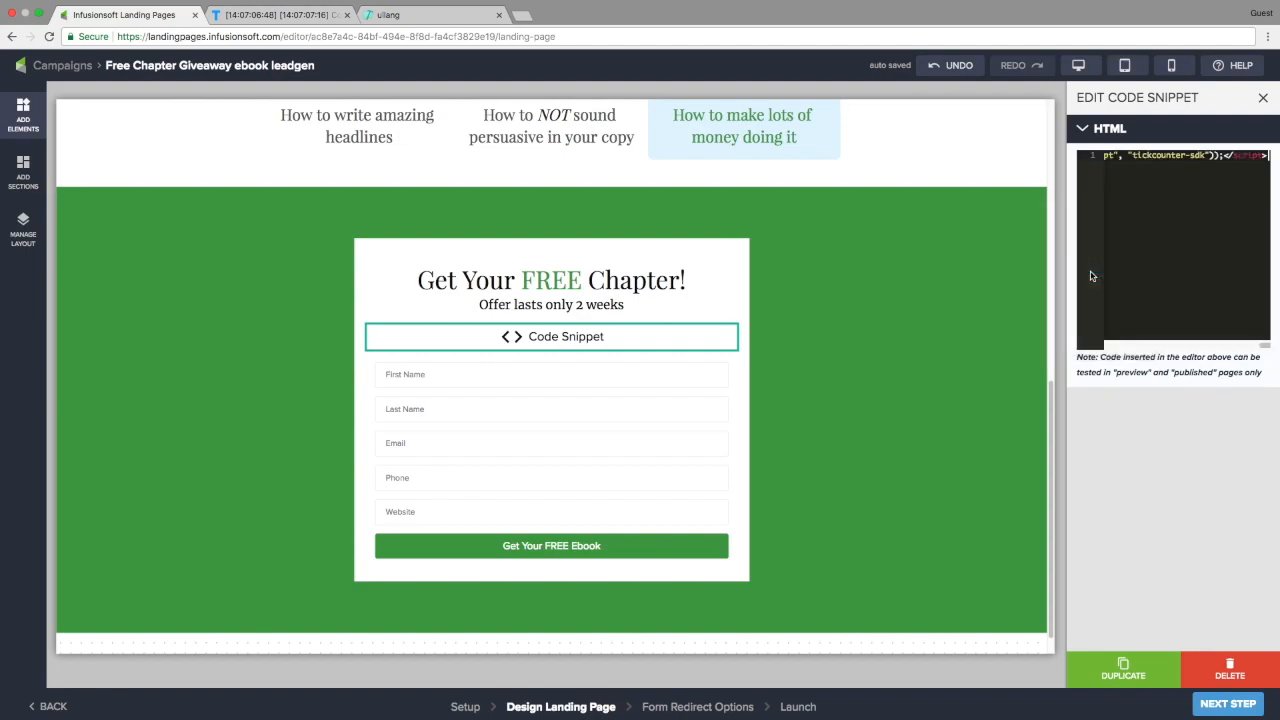
left_click(596, 407)
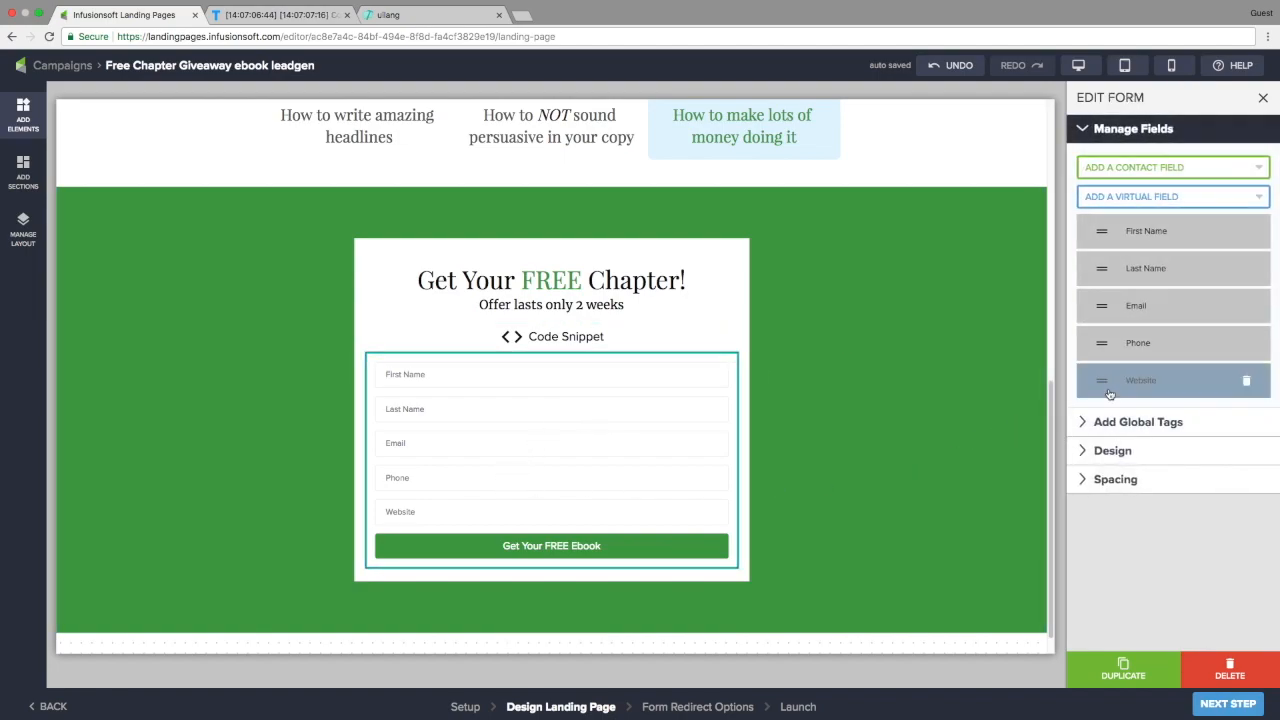
Delete the Website field from the signup form's field list
left_click(1245, 383)
left_click(1245, 383)
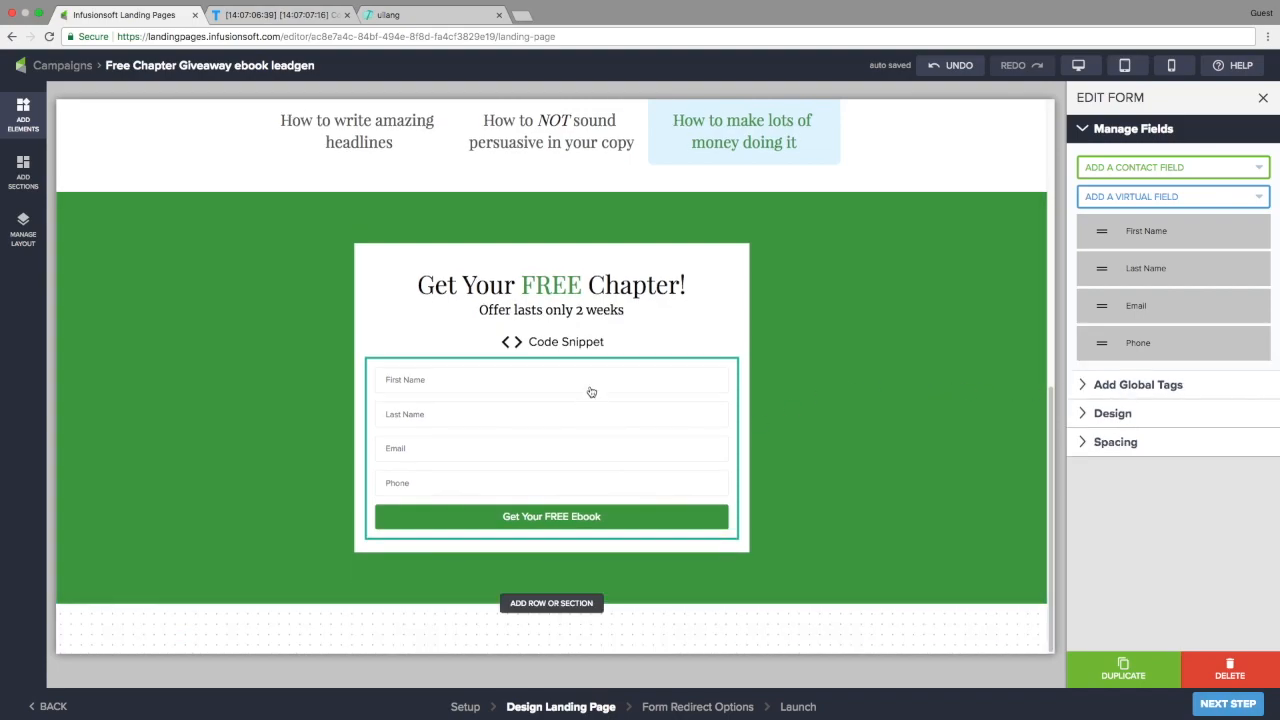
left_click(1160, 233)
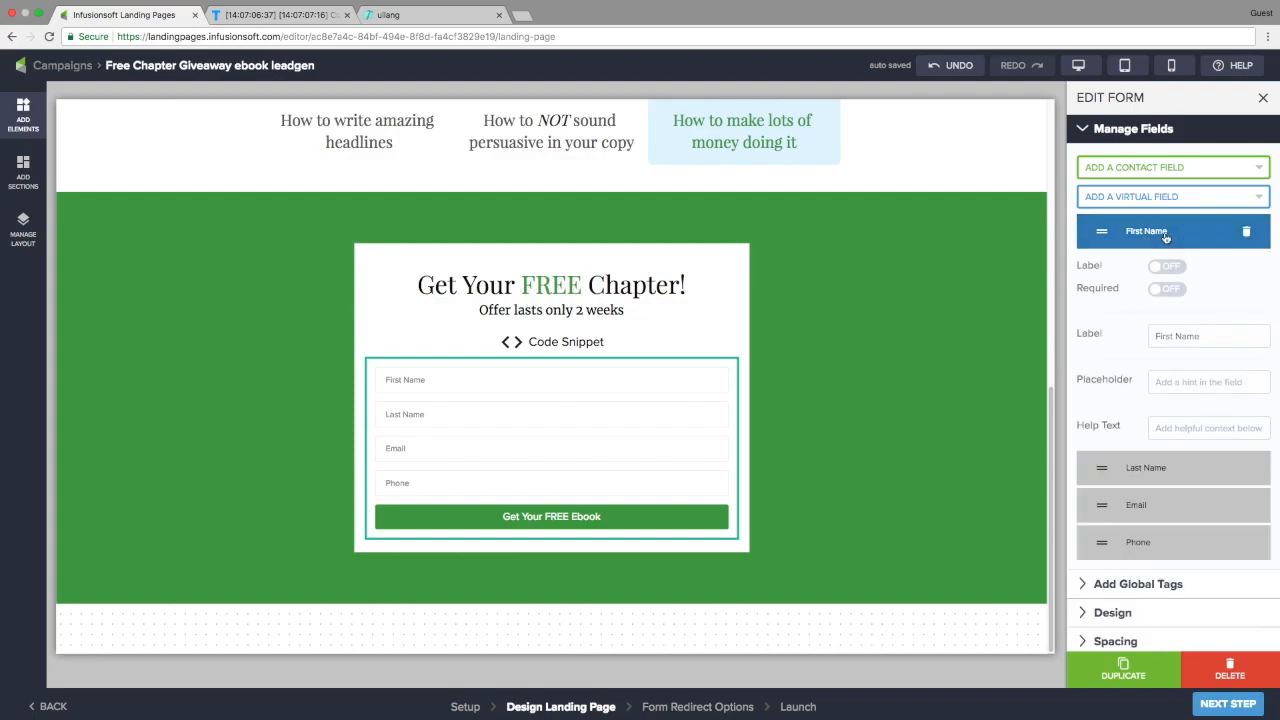
left_click(1165, 235)
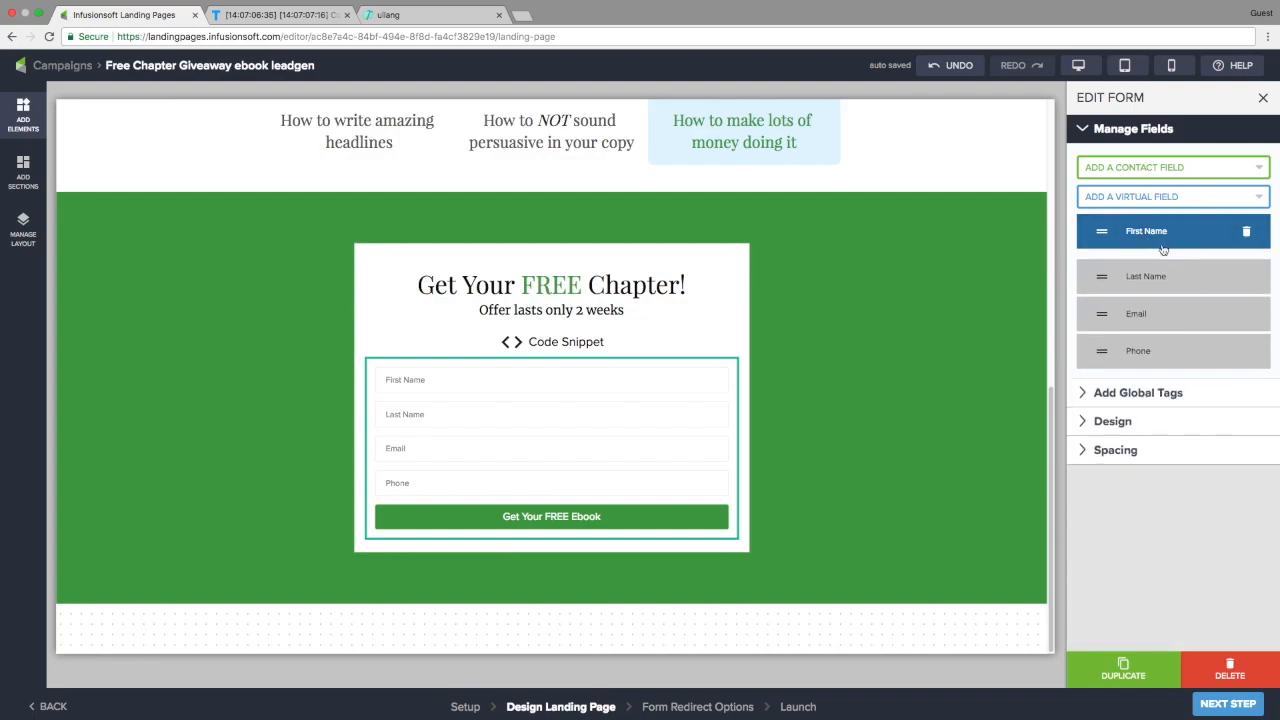
Start the Email field's placeholder, typing 'You'
left_click(1136, 317)
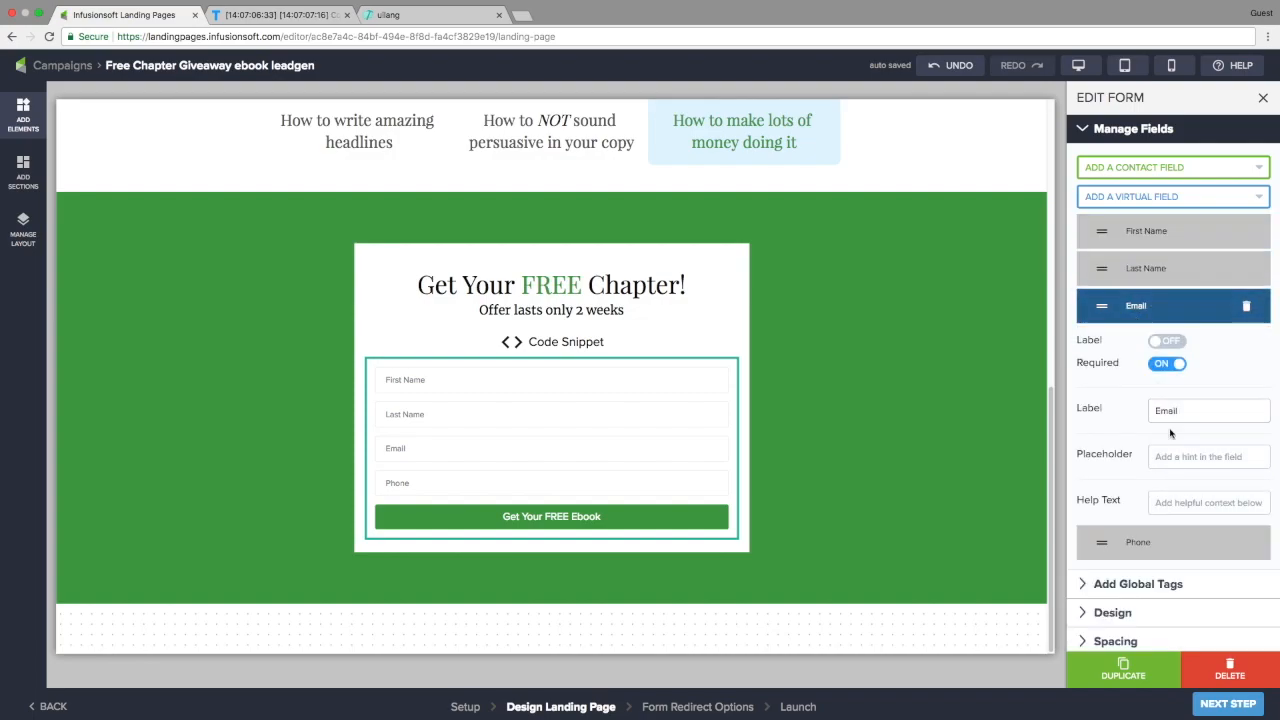
left_click(1173, 455)
type("Your work email")
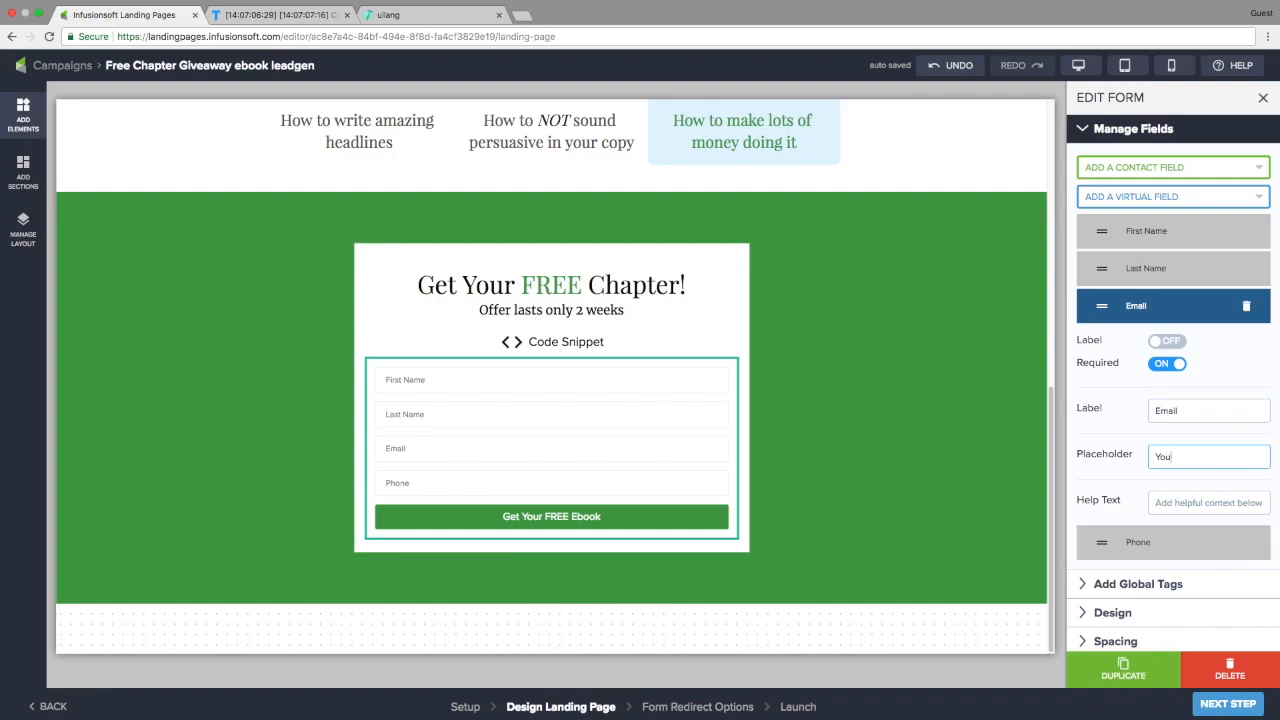
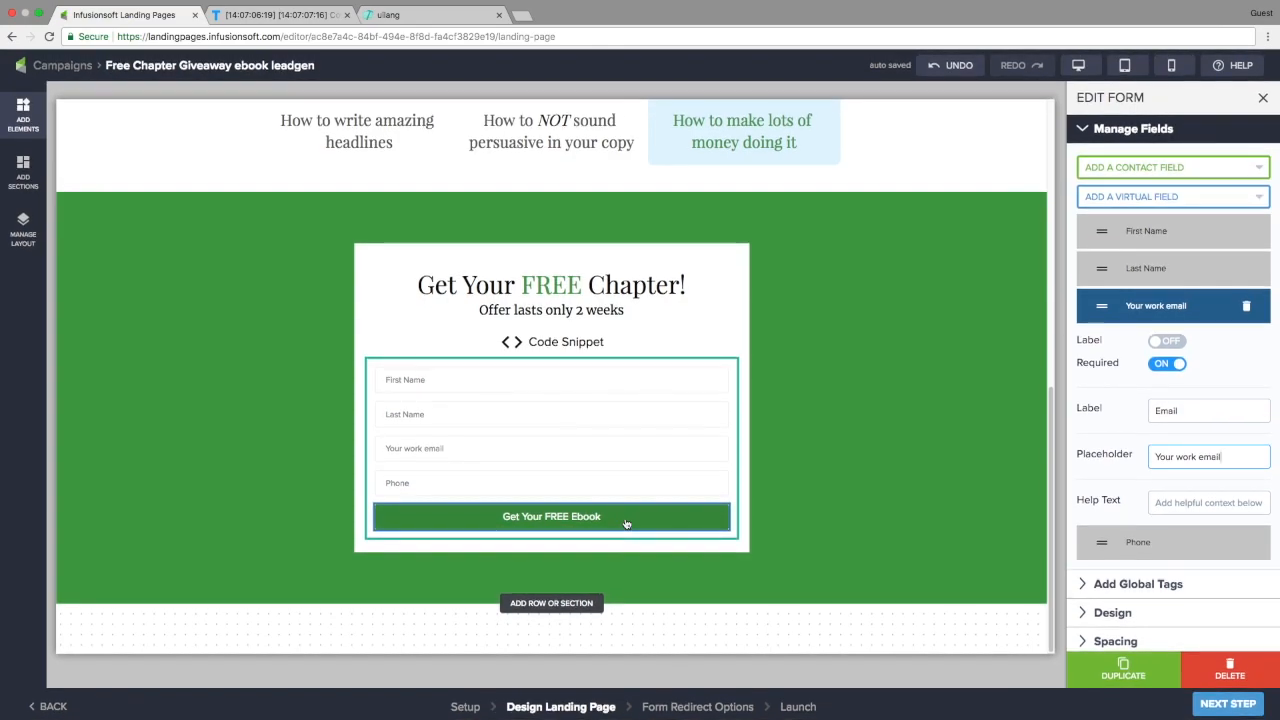
Place a new button above the Get Your FREE Chapter! form and label it Close
left_click(18, 118)
left_click_drag(82, 226, 743, 241)
left_click(753, 271)
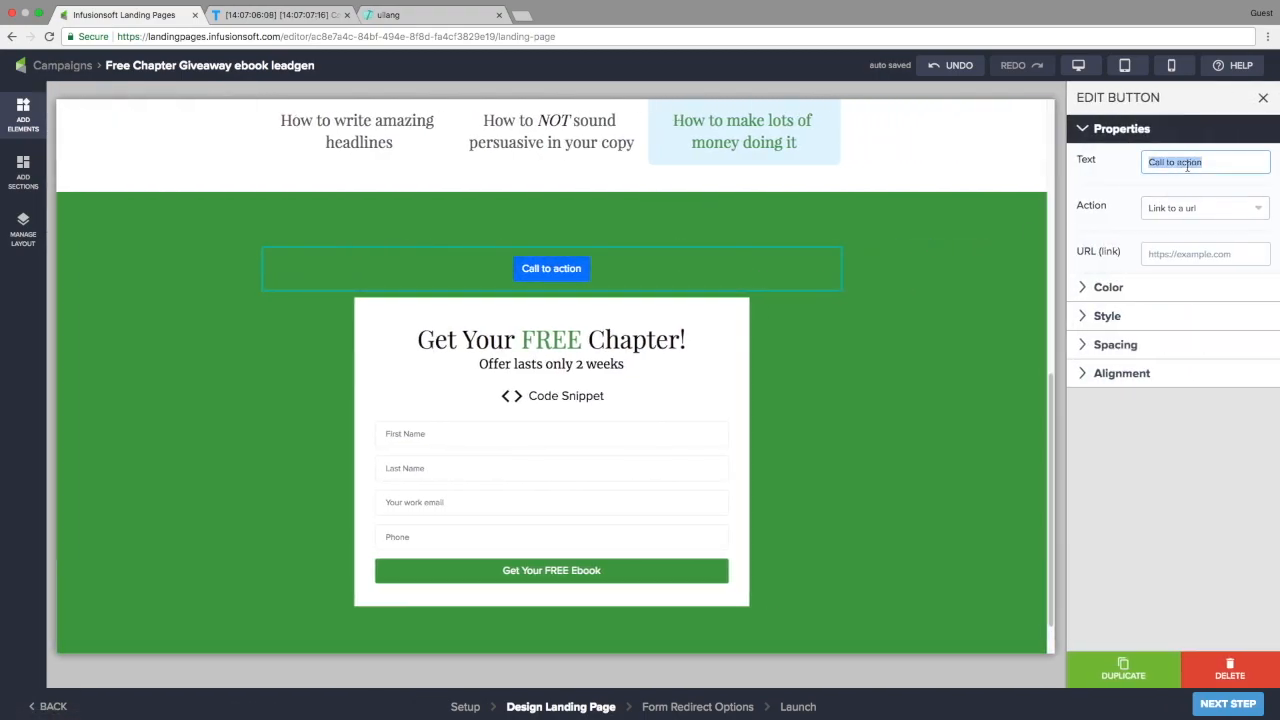
type("Close")
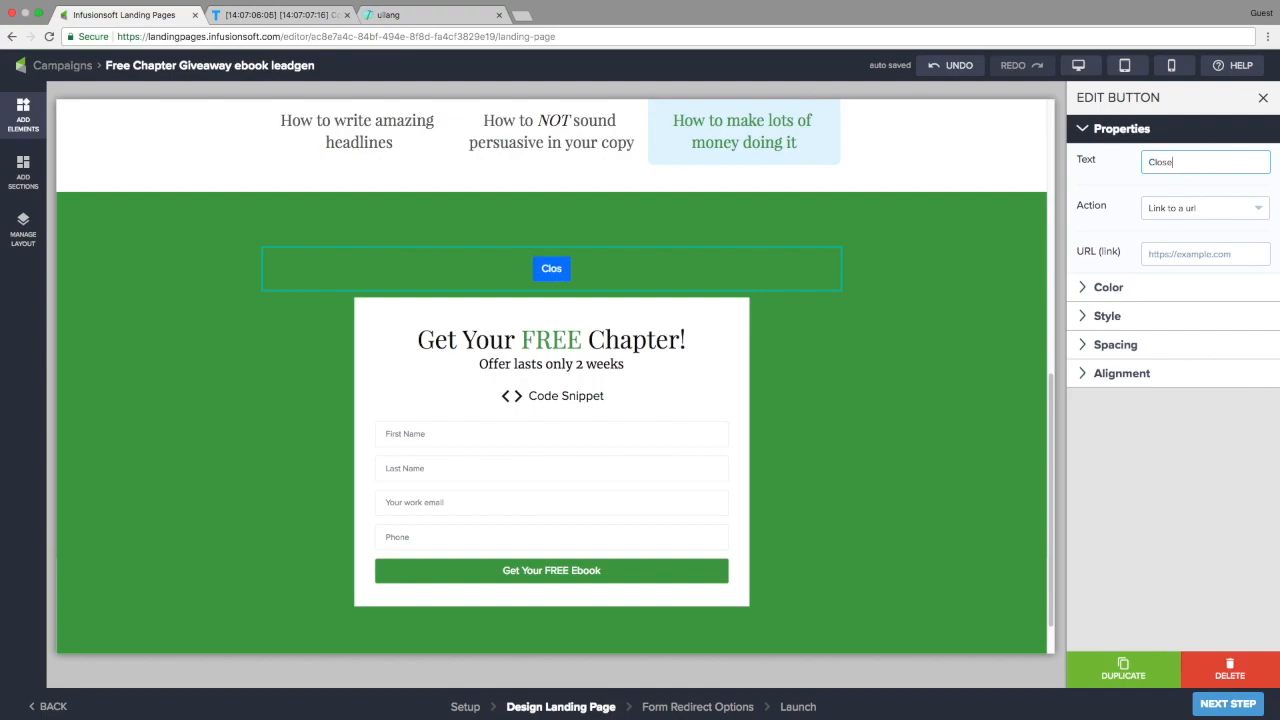
Style the Close button white, hollow and pill-shaped
left_click(1112, 288)
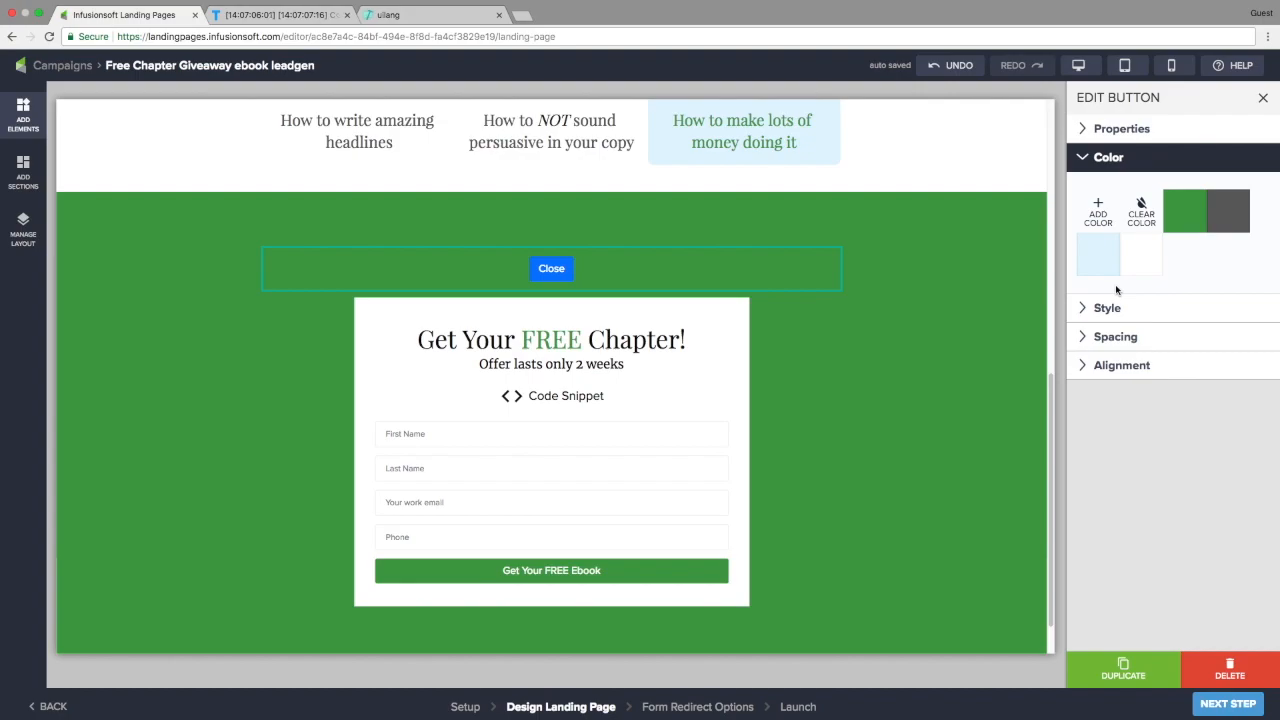
left_click(1141, 262)
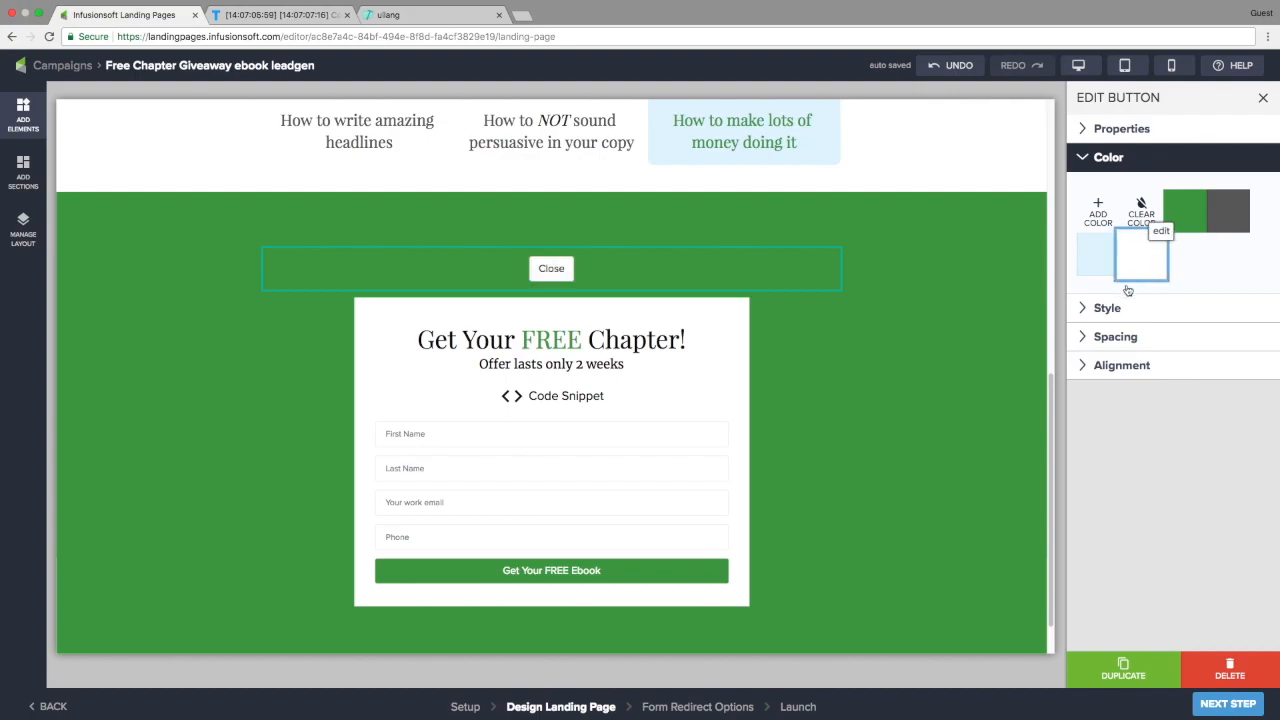
left_click(1111, 314)
left_click(1244, 261)
left_click(1257, 364)
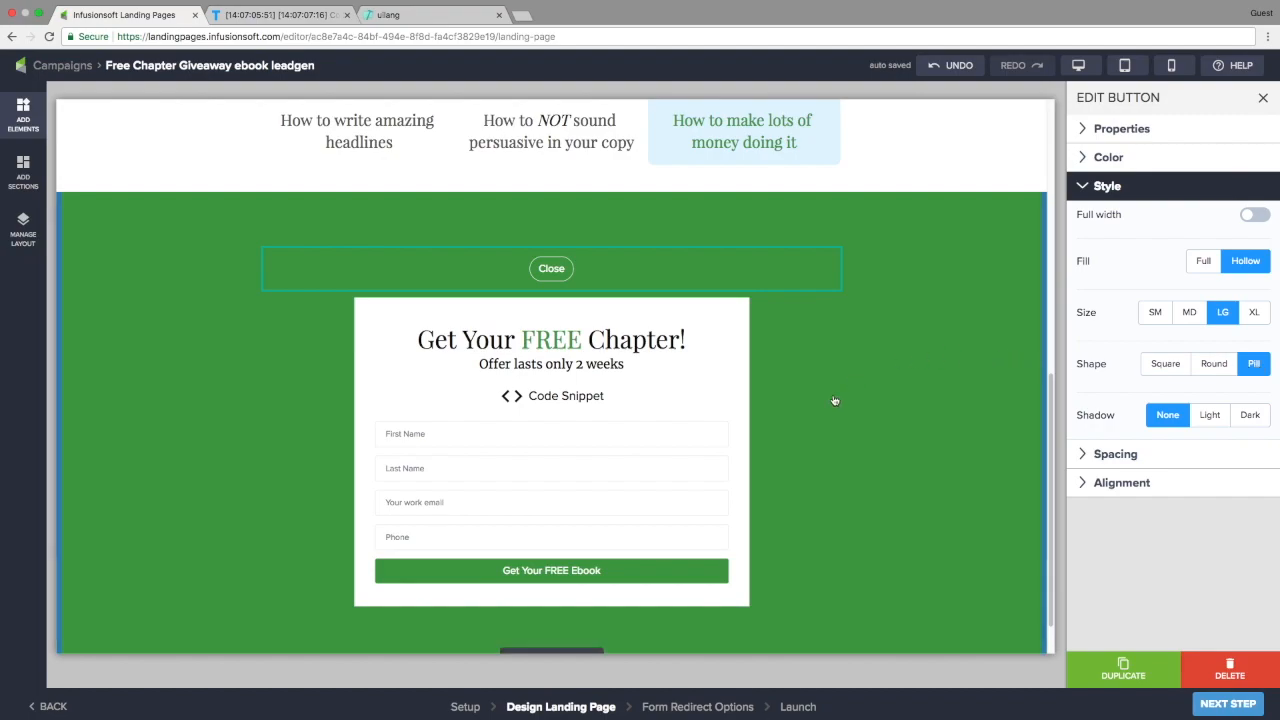
scroll(835, 401, "down", 1)
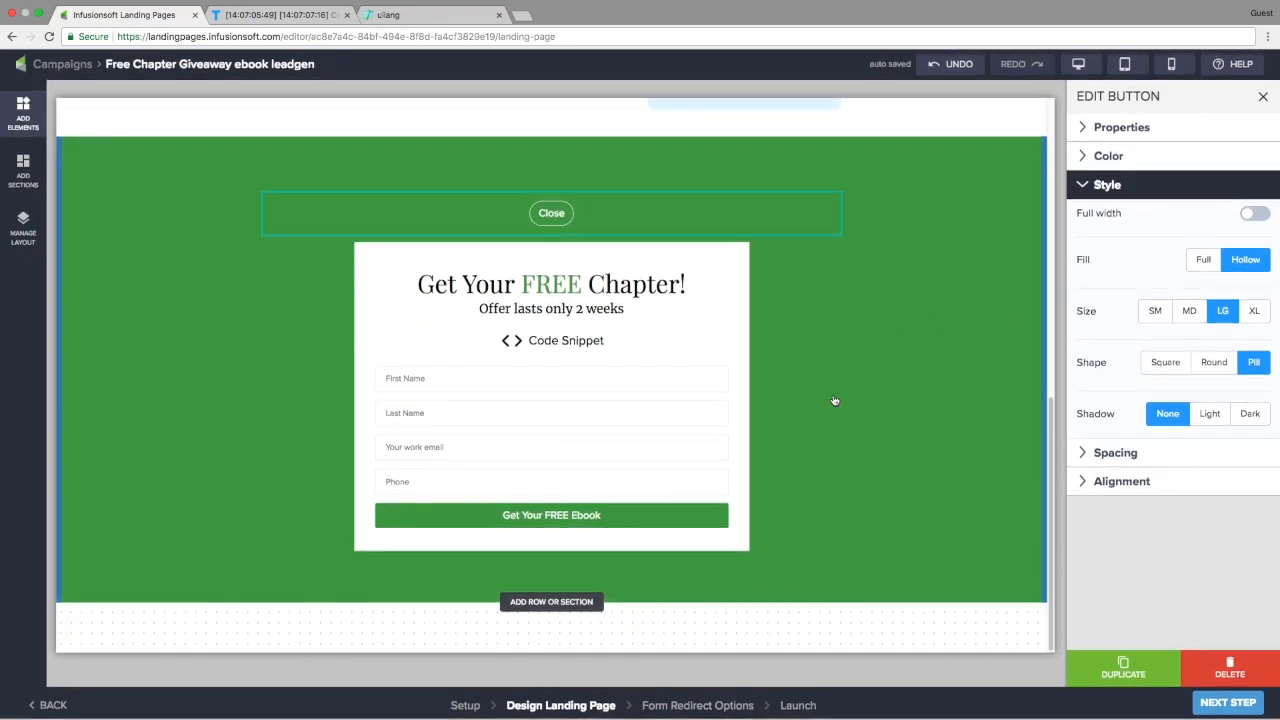
Insert the footer template with centred social-media icons below the green form section
left_click(562, 603)
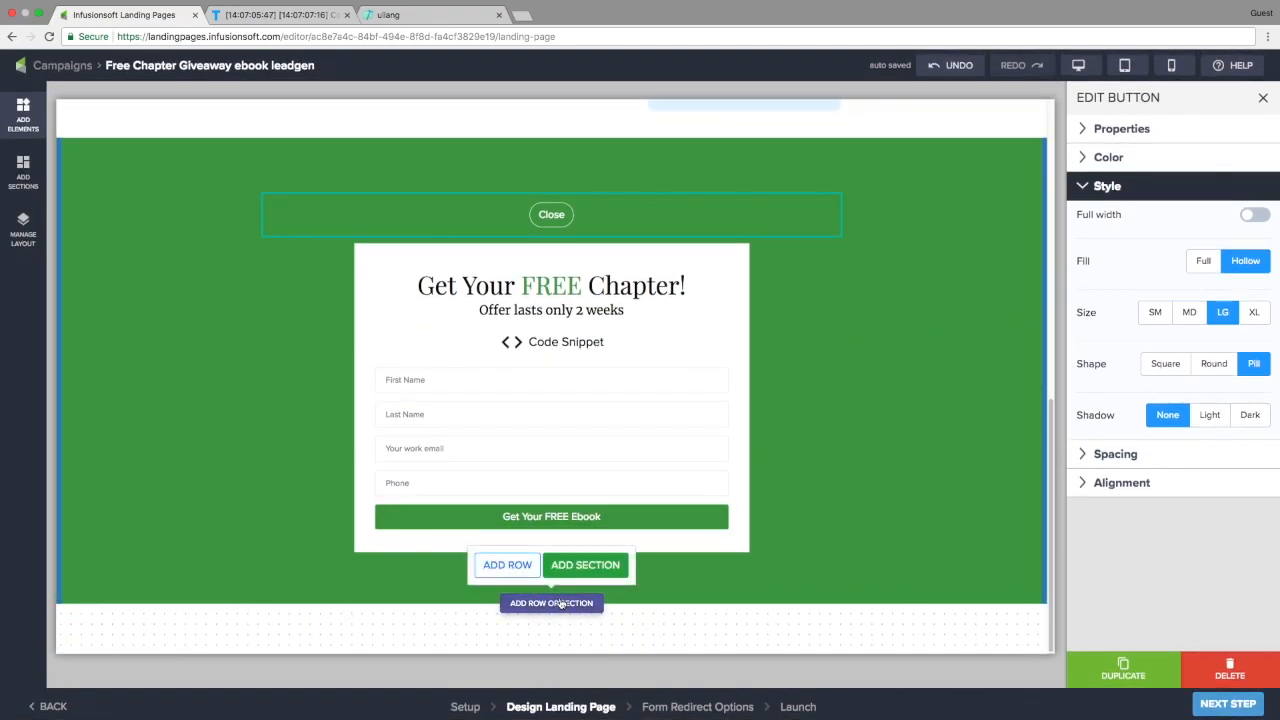
left_click(580, 570)
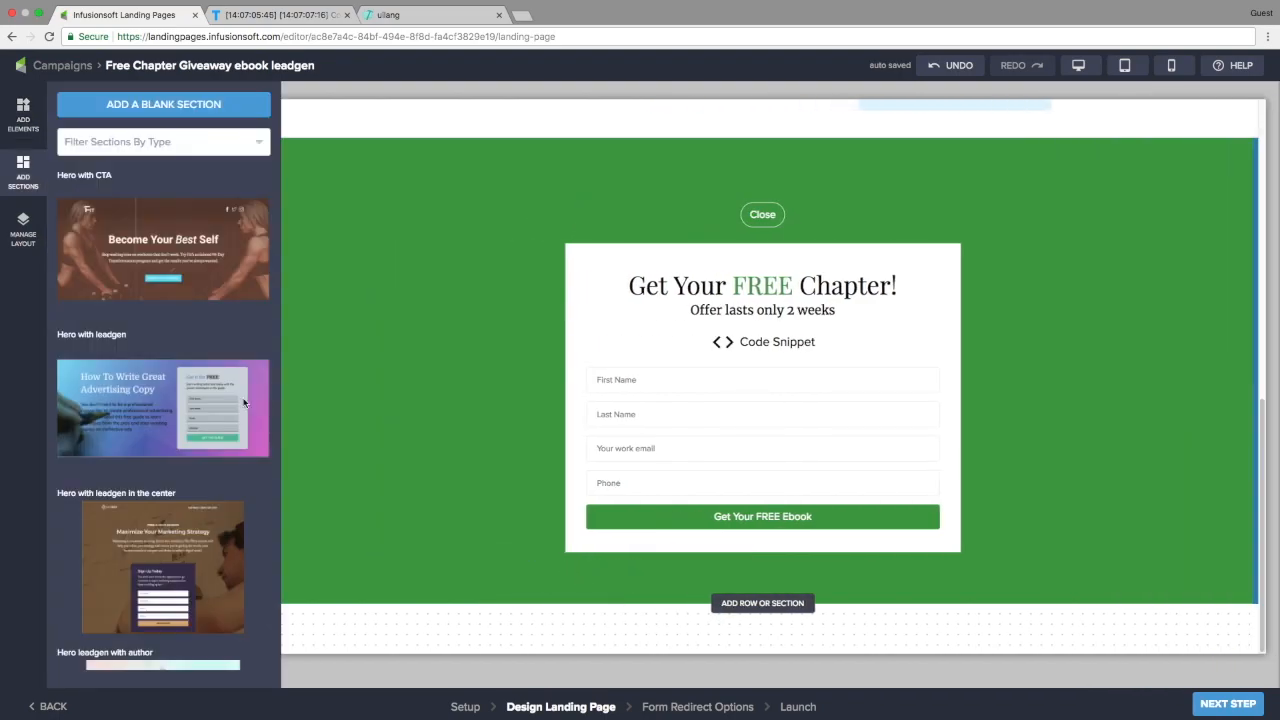
left_click(111, 143)
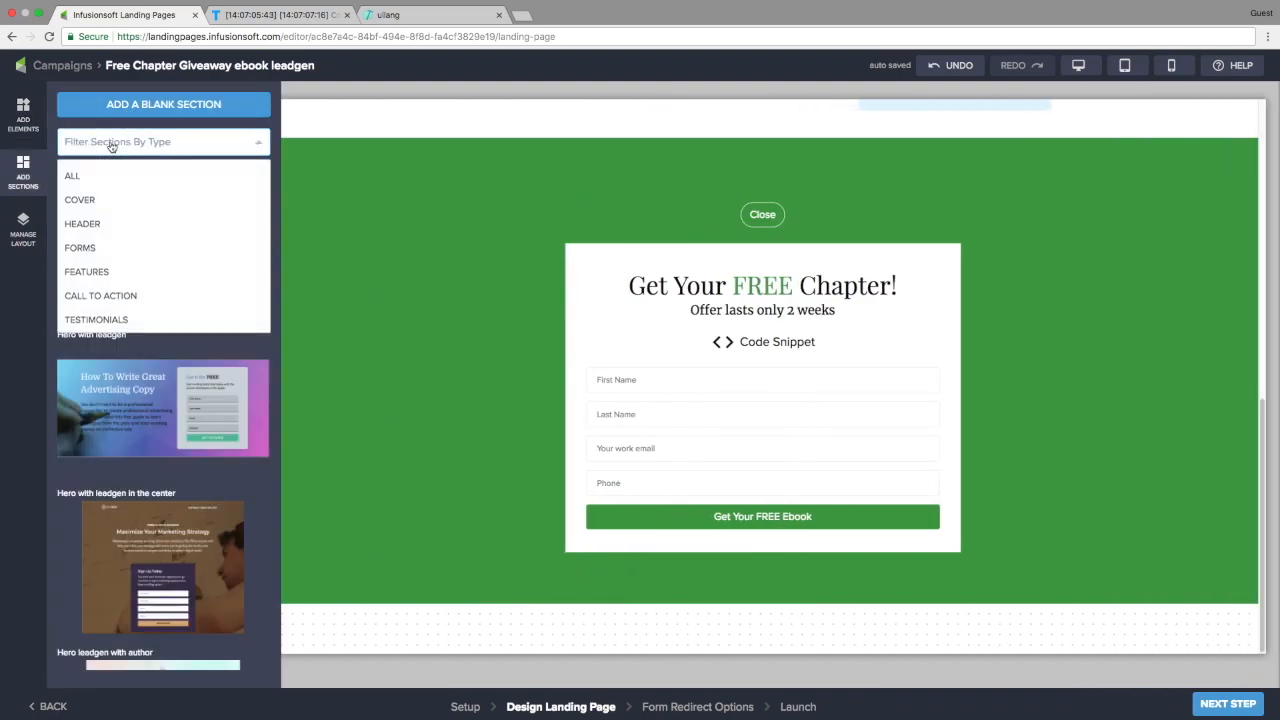
scroll(110, 255, "down", 3)
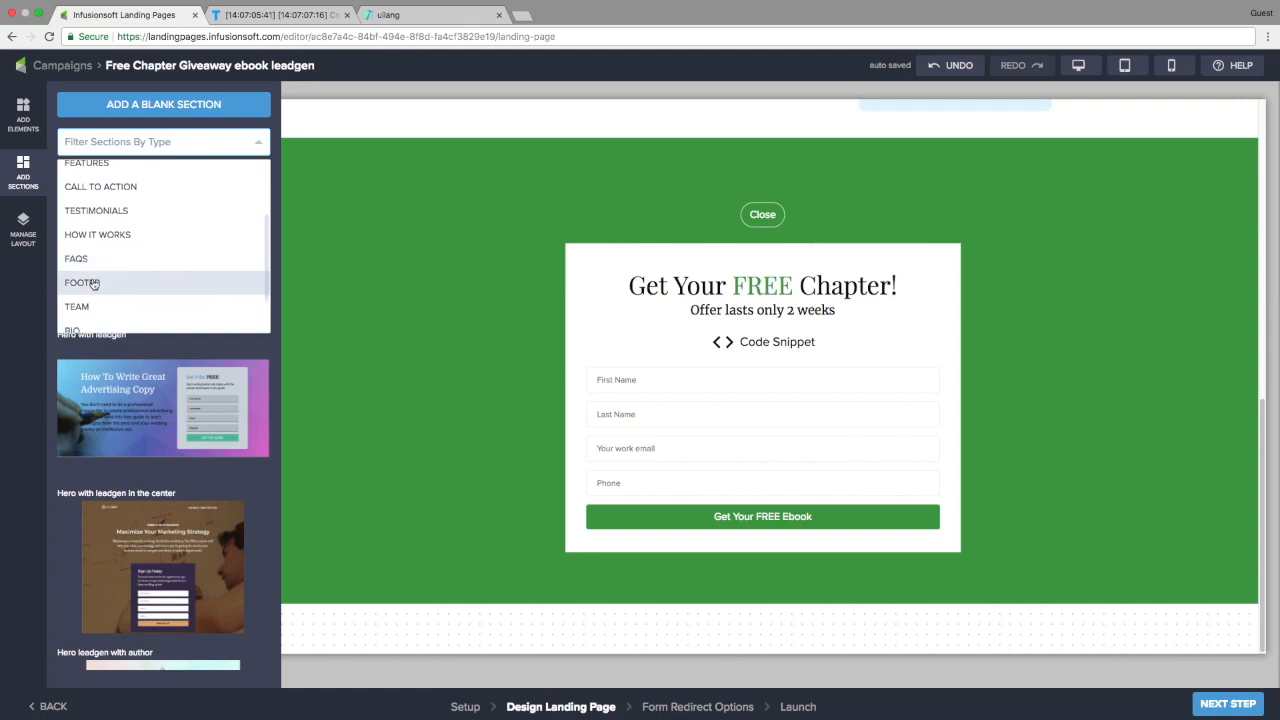
left_click(94, 284)
scroll(166, 313, "down", 4)
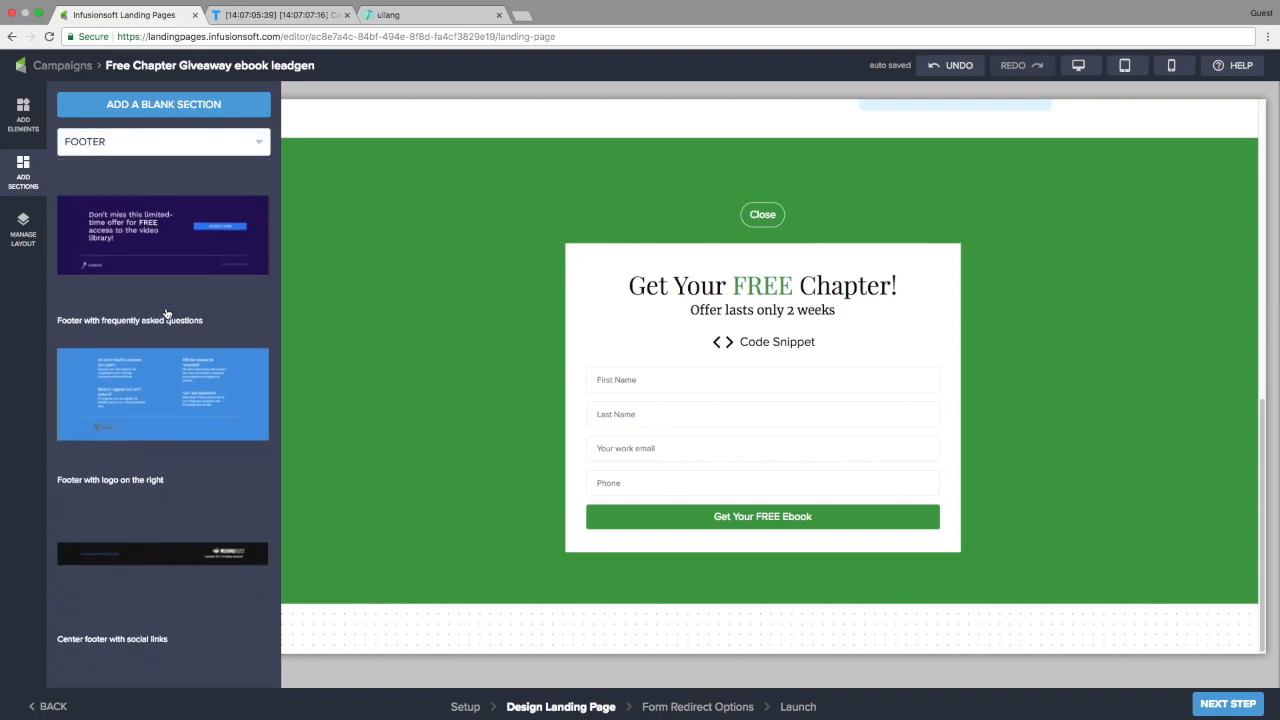
scroll(166, 313, "down", 5)
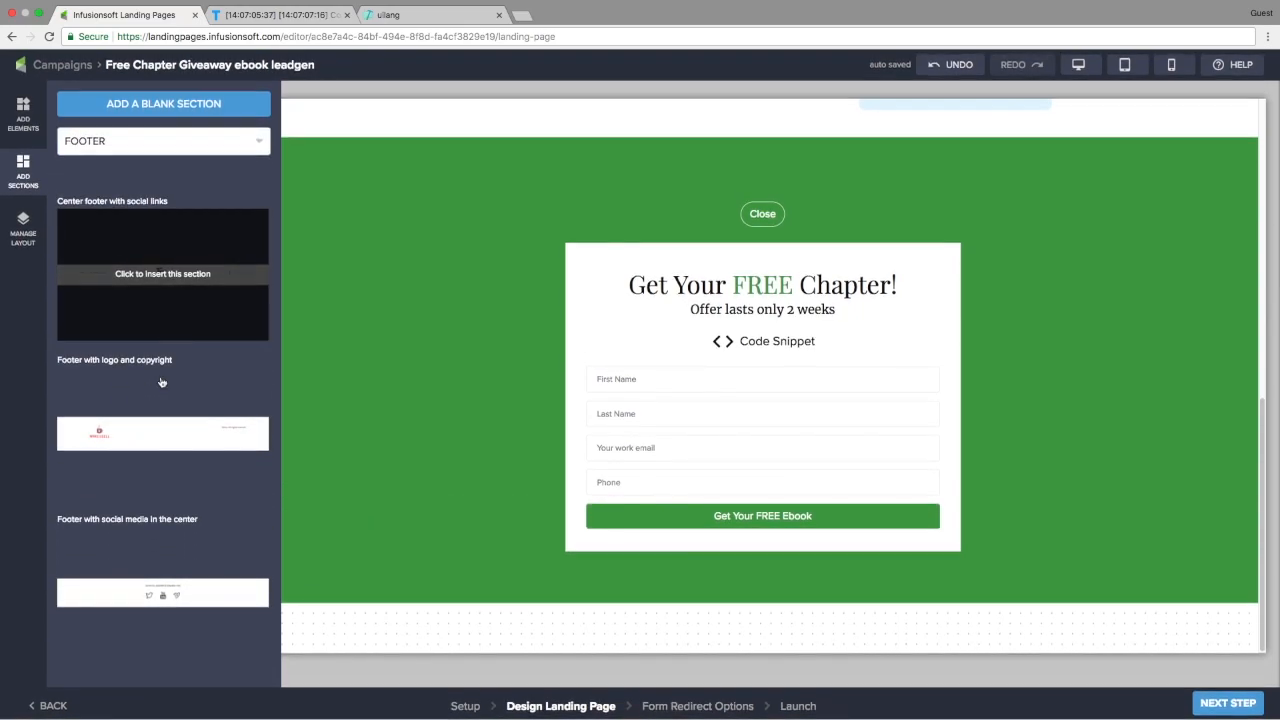
left_click(152, 593)
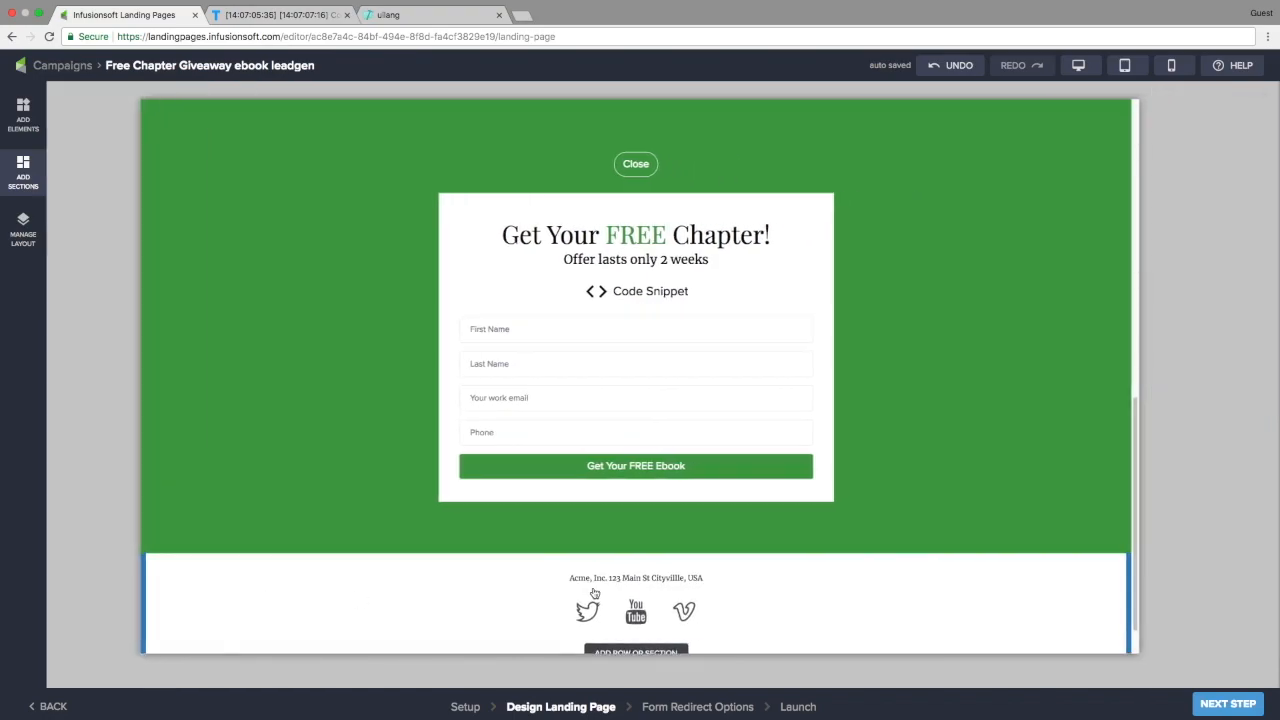
Recolour the footer's social icons, making the YouTube icon dark grey
left_click(587, 561)
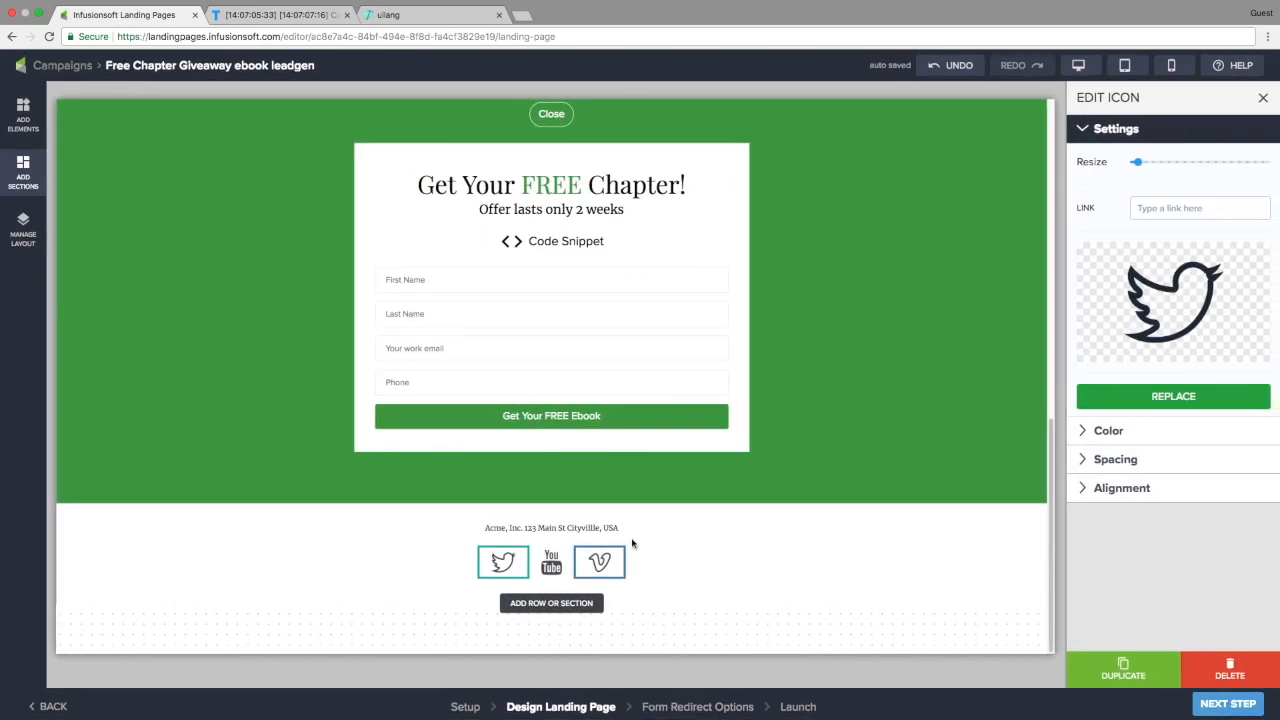
left_click(1130, 430)
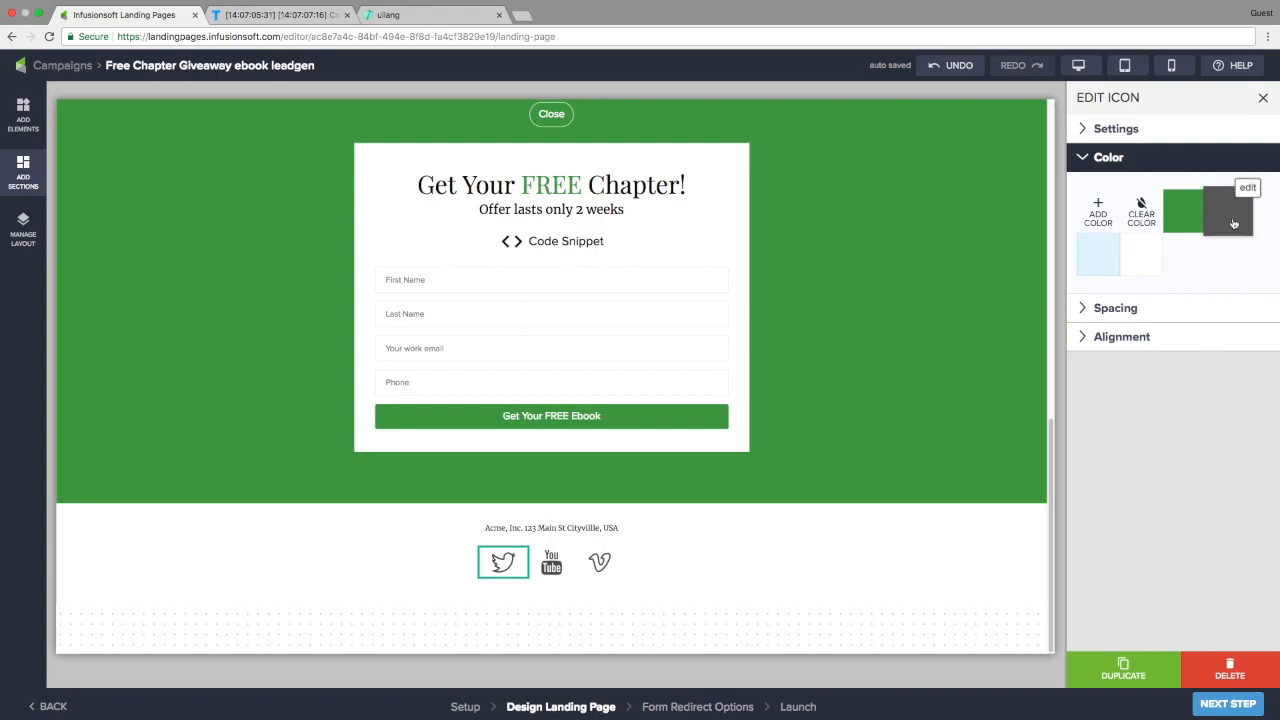
left_click(548, 566)
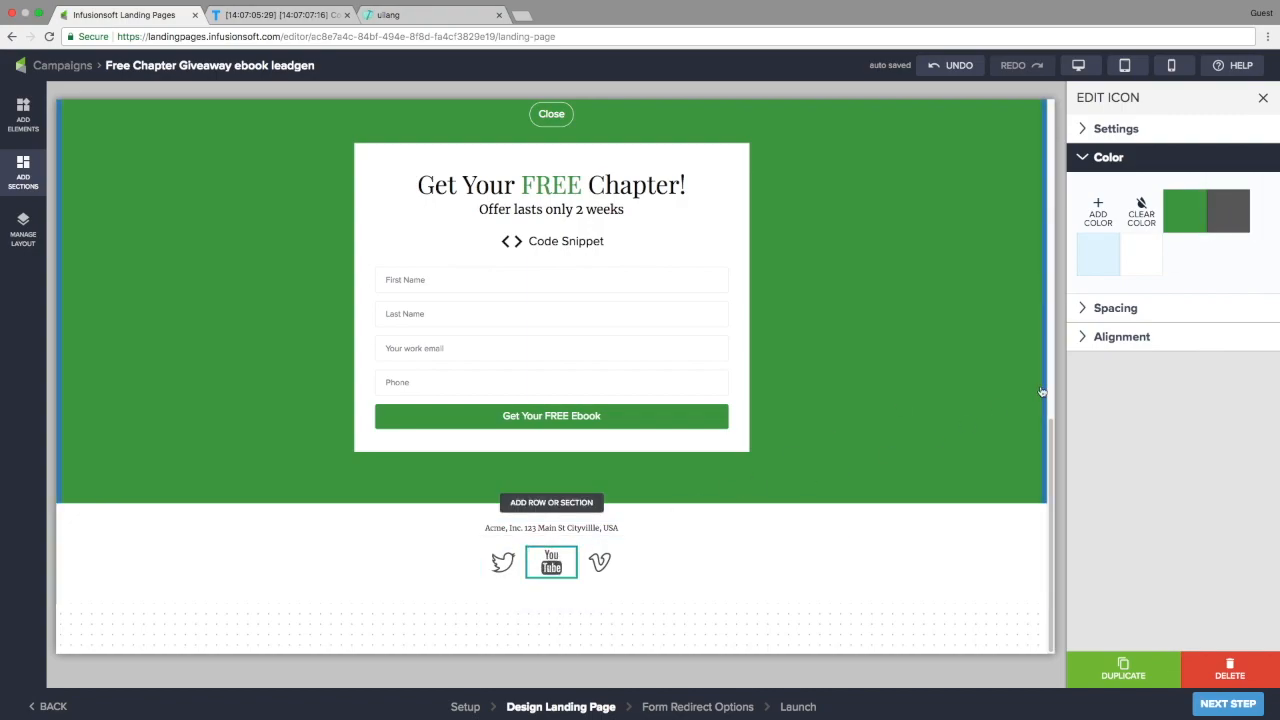
left_click(1226, 211)
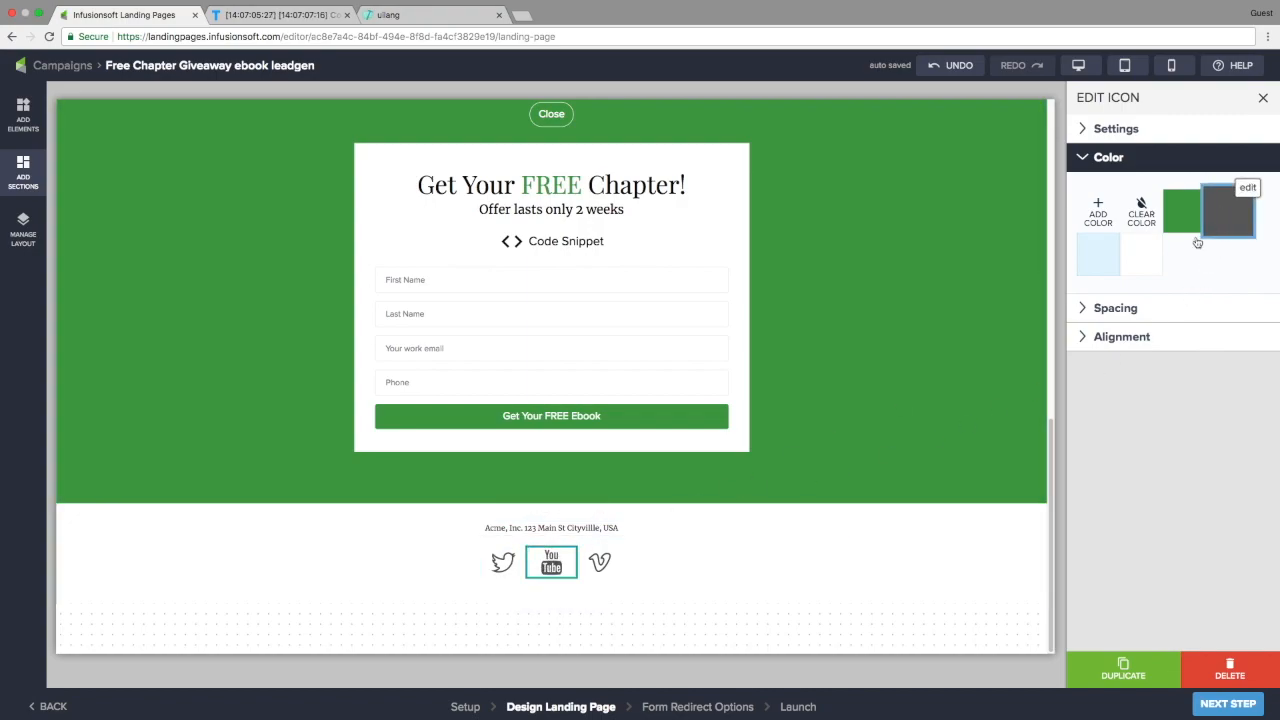
left_click(600, 563)
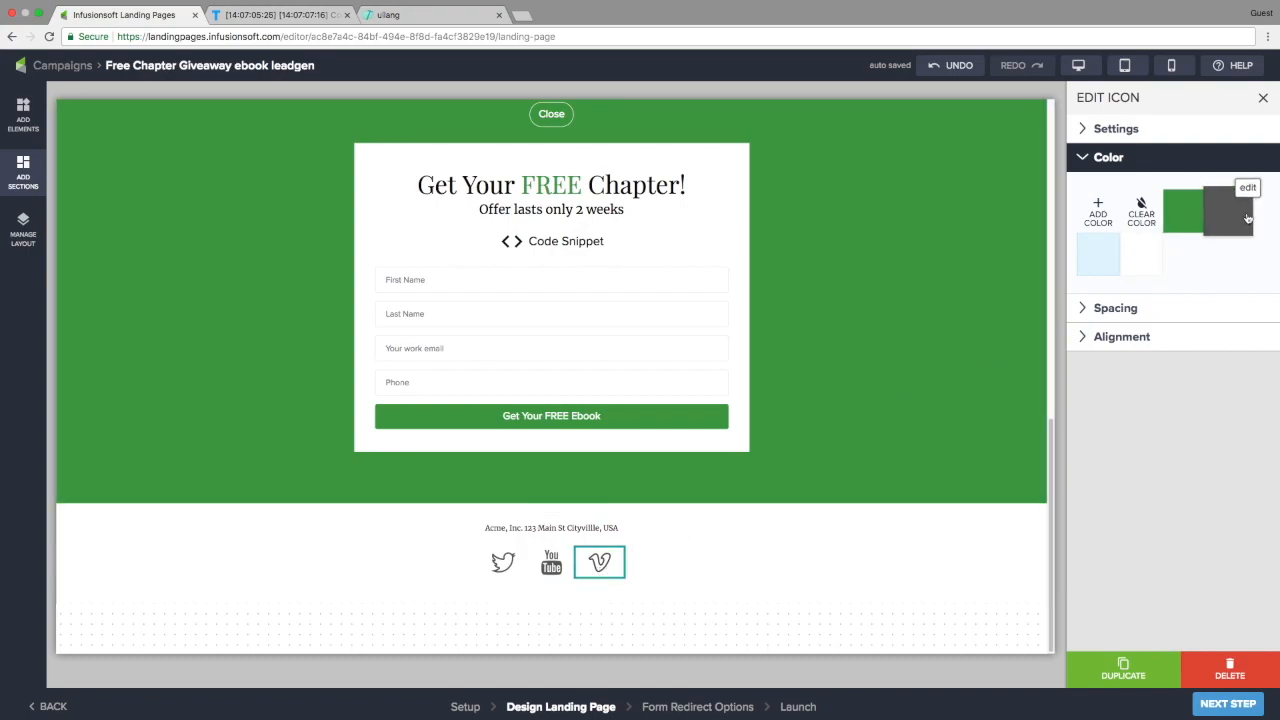
Give the whole footer section a light grey #f5f5f5 background
left_click(788, 528)
left_click(936, 534)
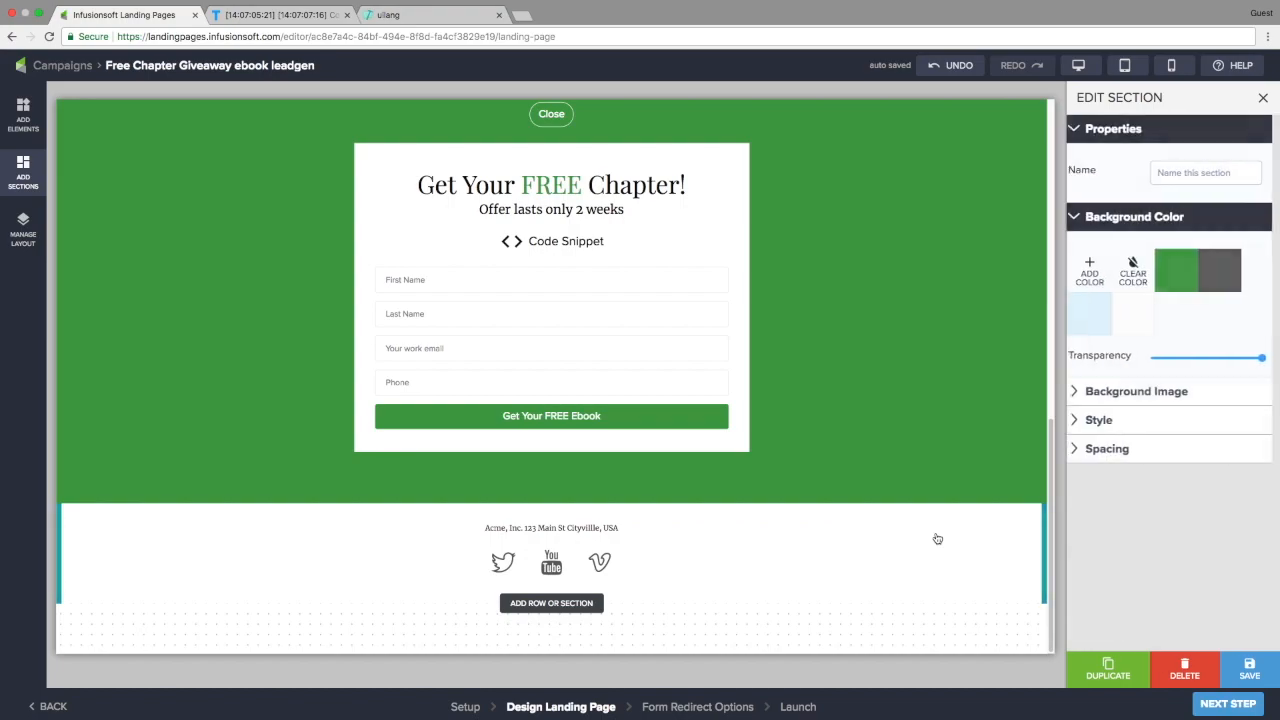
left_click(1096, 272)
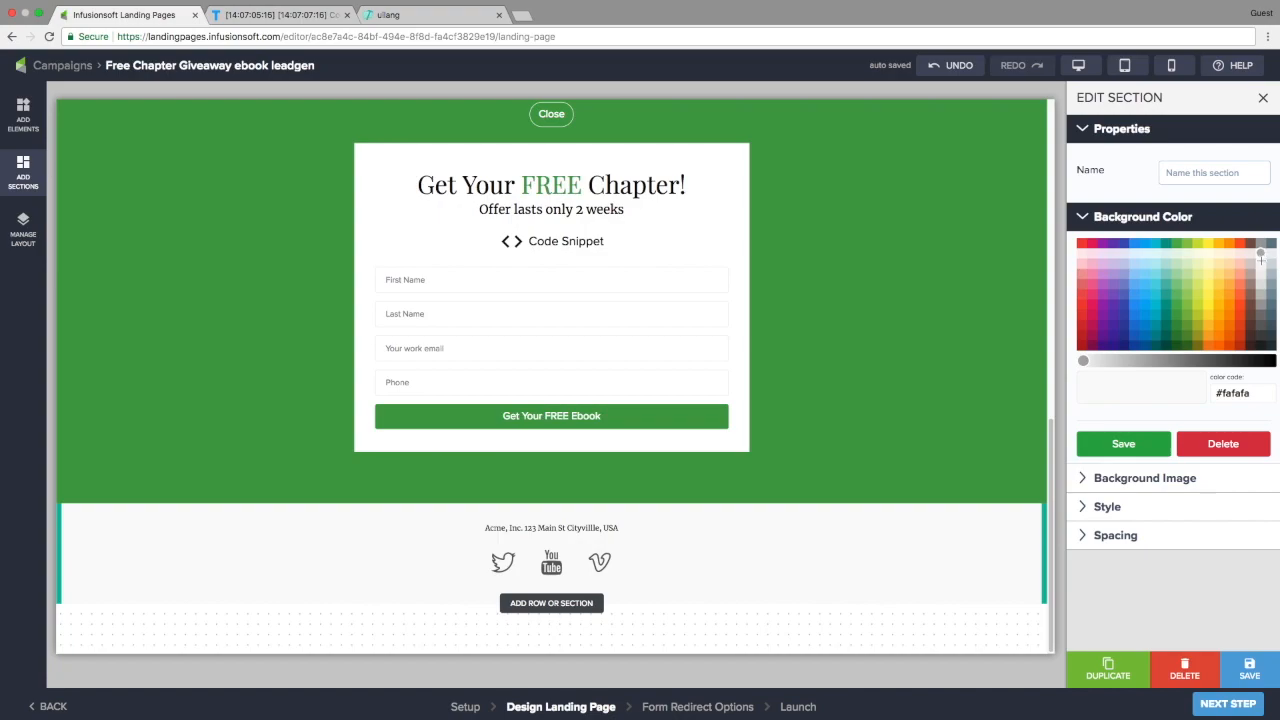
left_click(1133, 437)
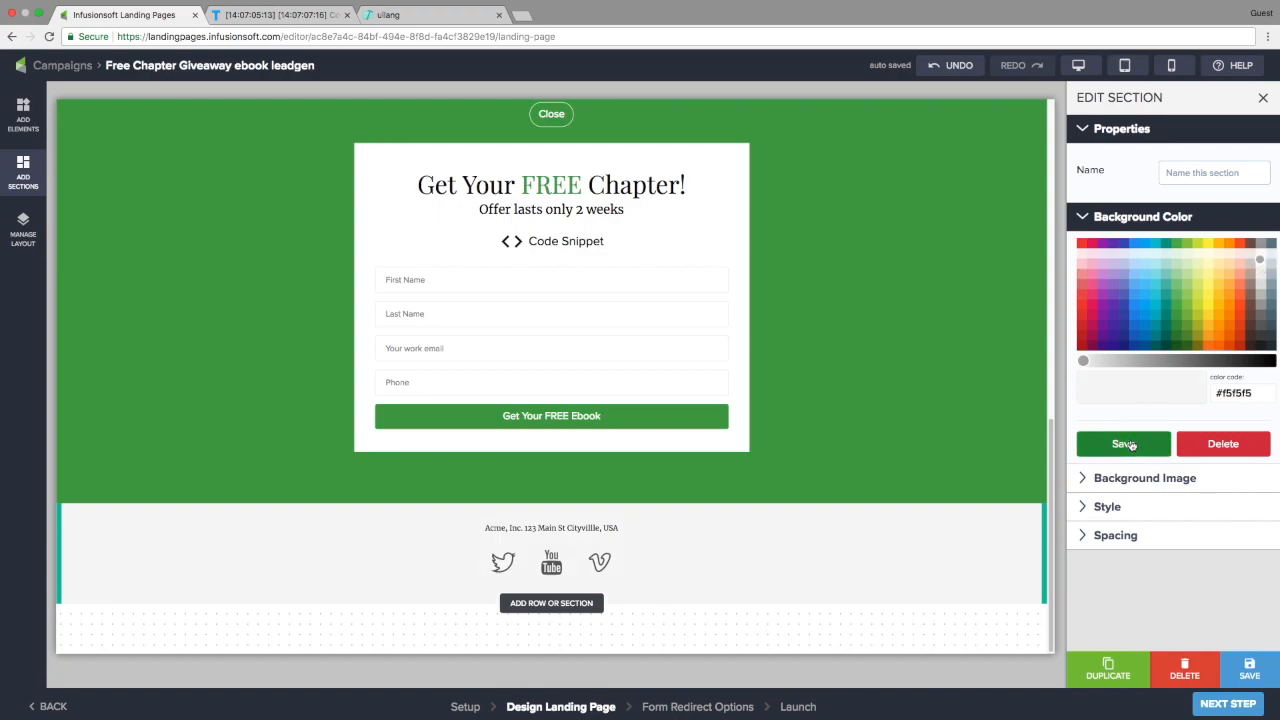
Review the finished page and continue to the form redirect options
scroll(751, 504, "up", 10)
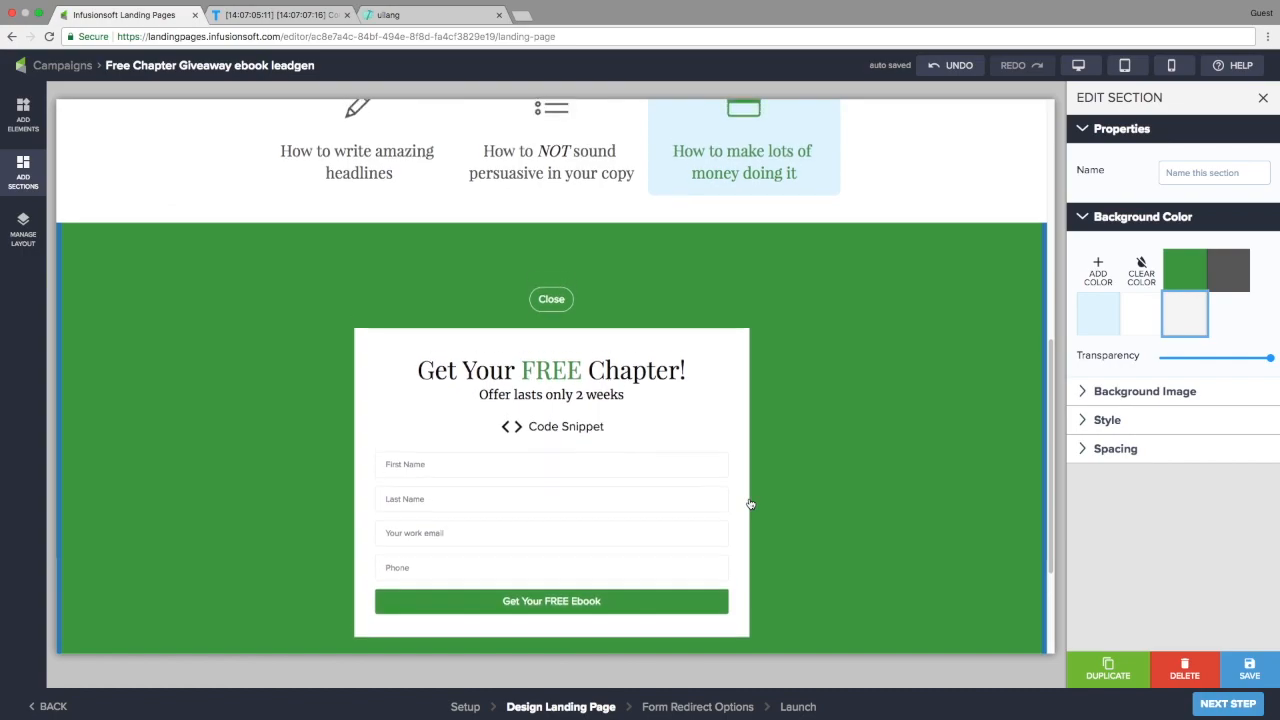
scroll(751, 504, "up", 3)
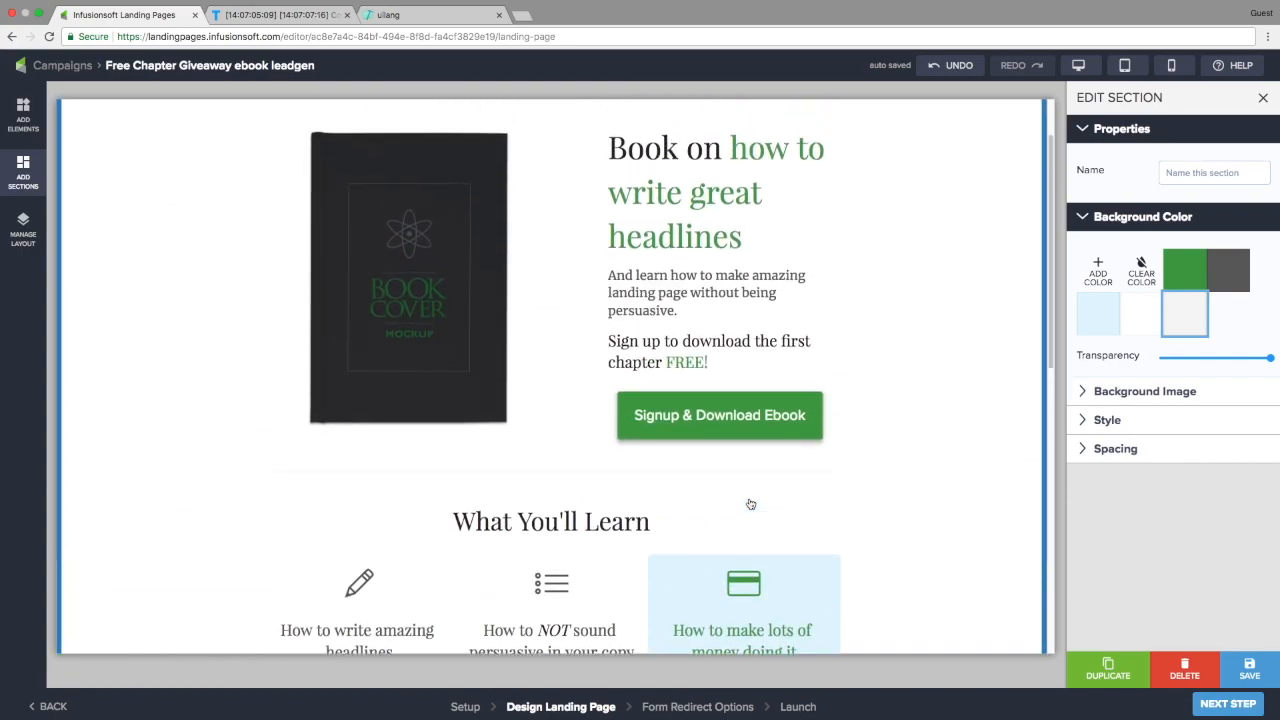
scroll(751, 504, "down", 3)
scroll(751, 504, "down", 5)
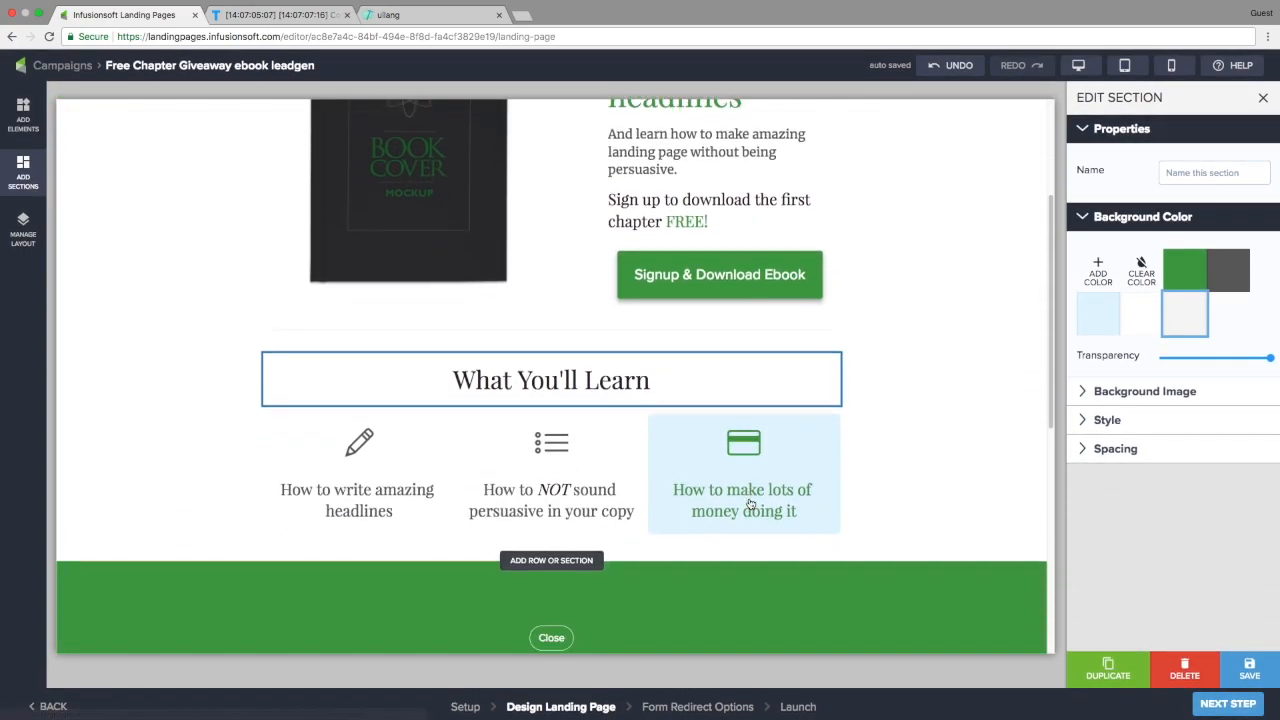
scroll(751, 504, "down", 4)
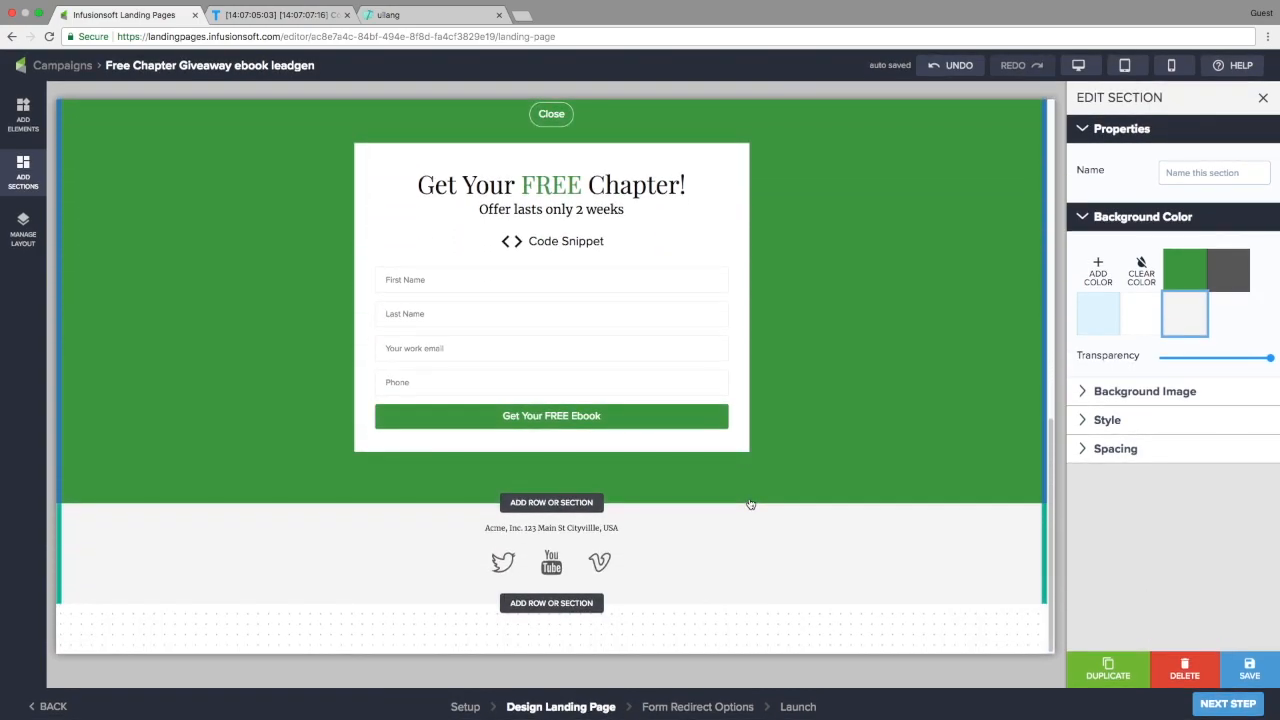
left_click(1236, 704)
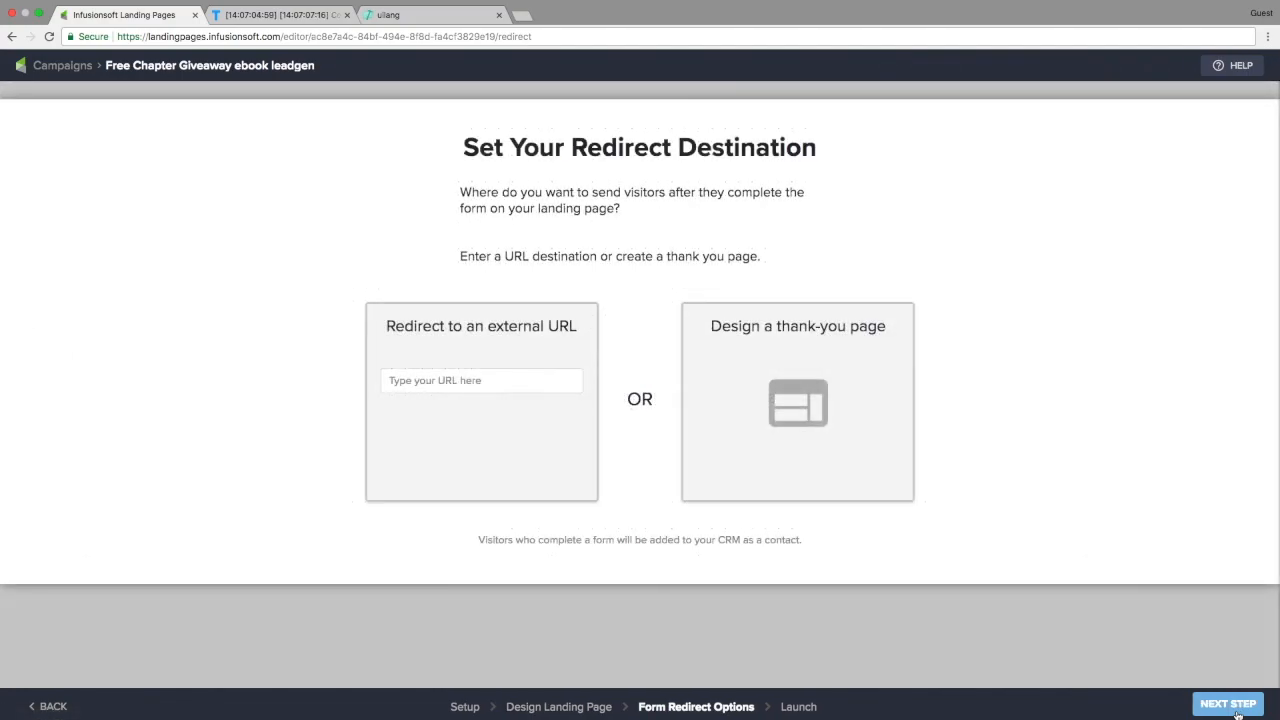
Choose 'Design a thank-you page' as the redirect destination and continue to its editor
left_click(780, 441)
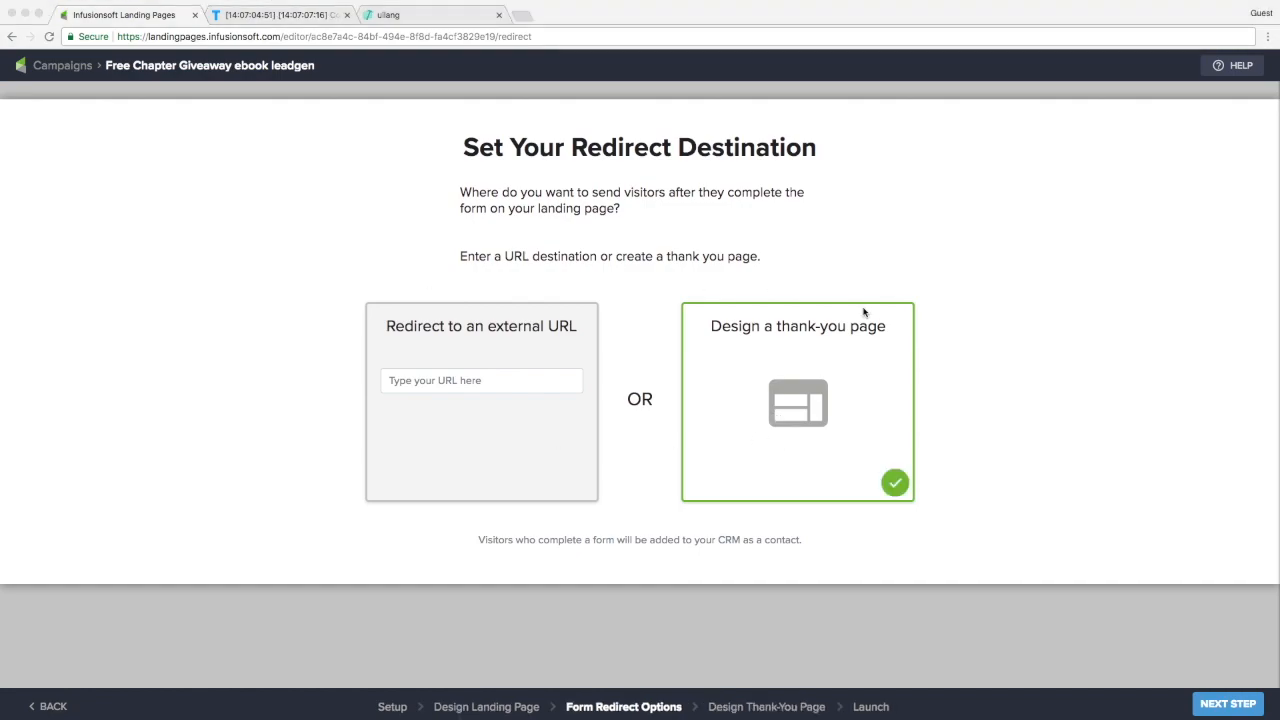
left_click(1240, 705)
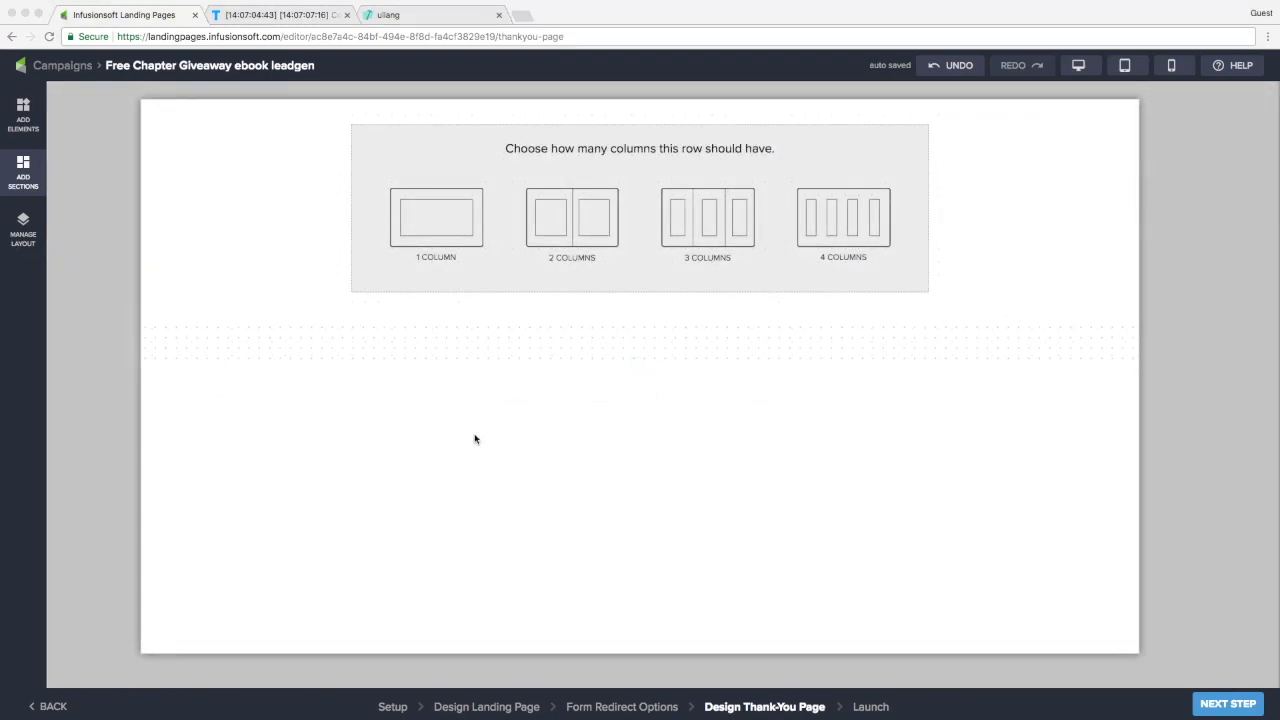
Make the header a two-column row with a green section background
left_click(747, 492)
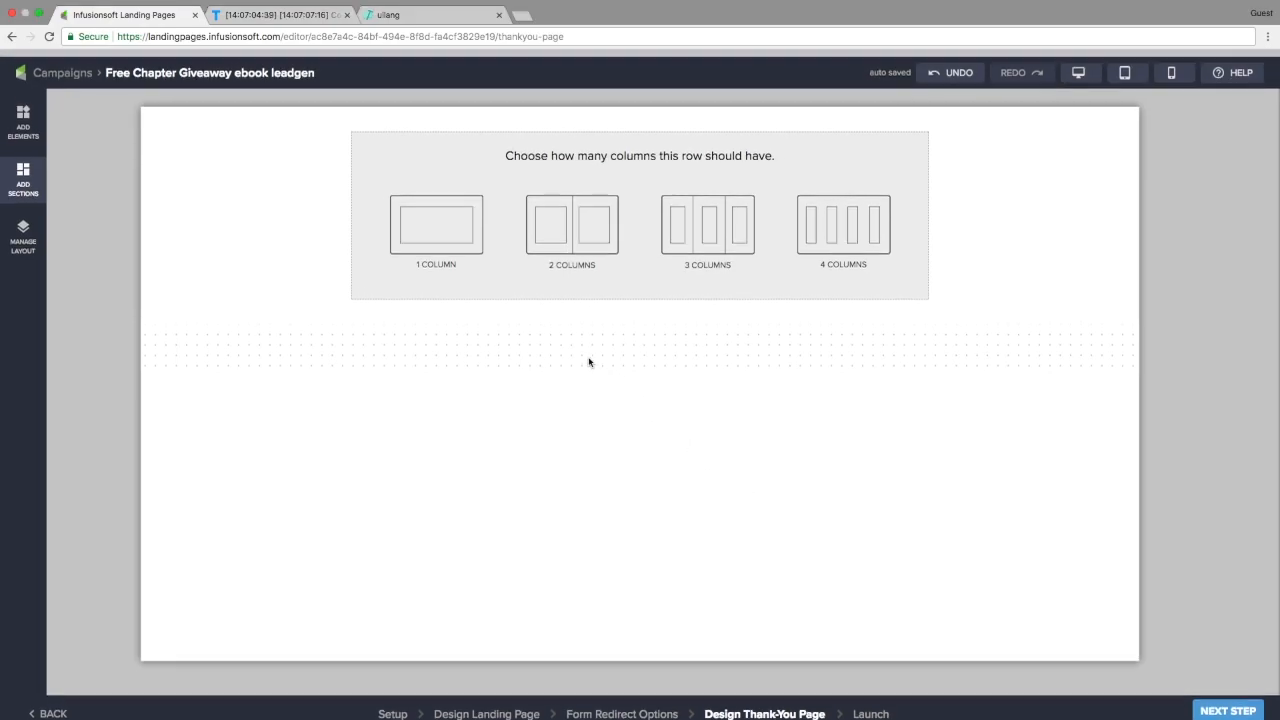
left_click(587, 211)
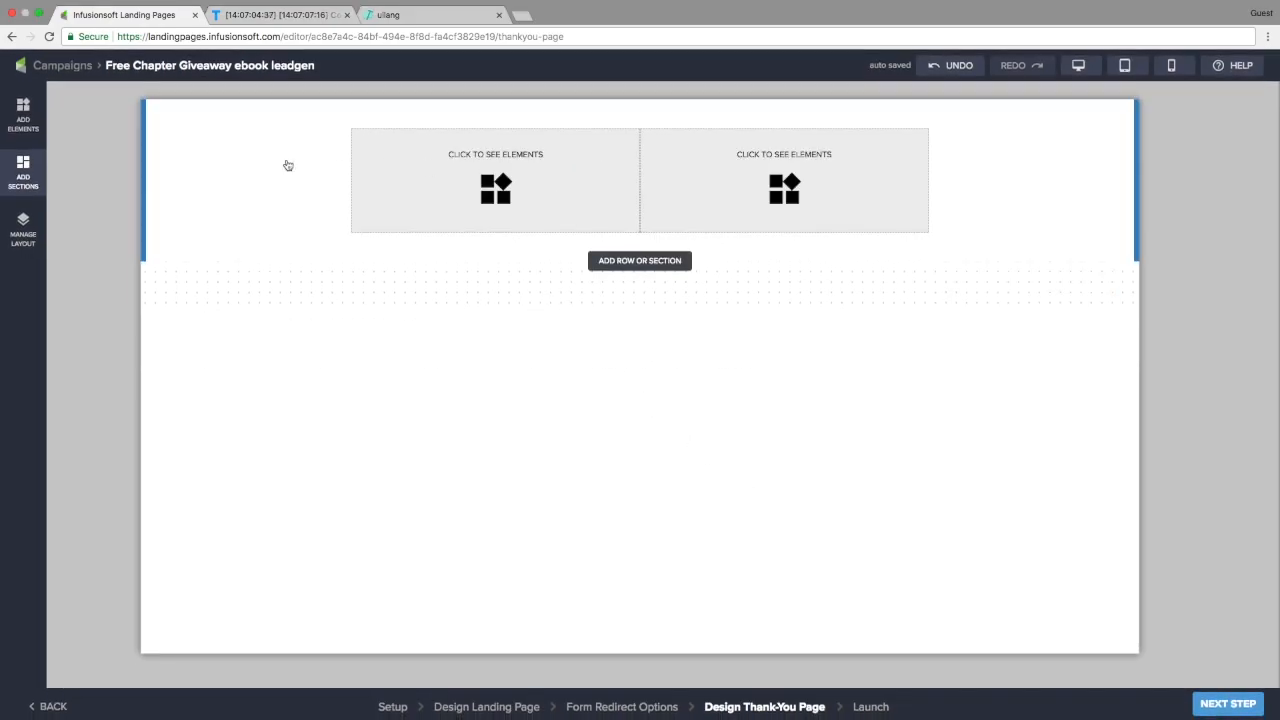
left_click(232, 160)
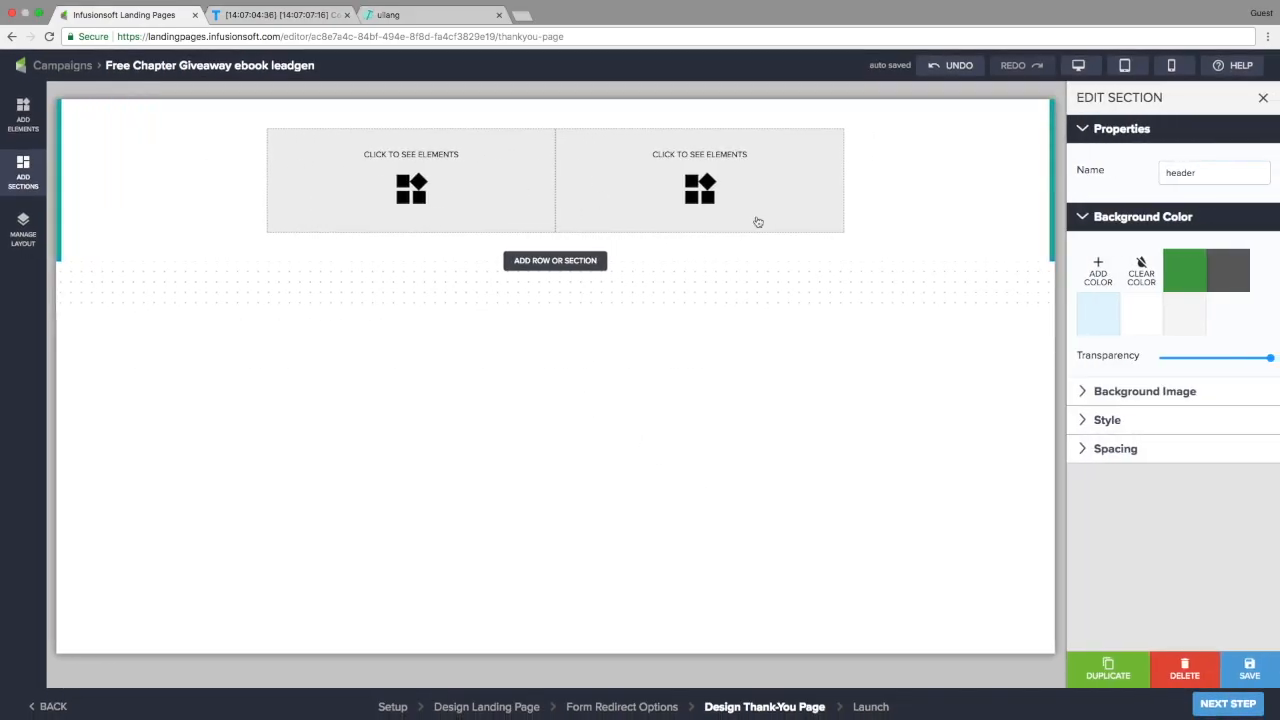
left_click(1184, 280)
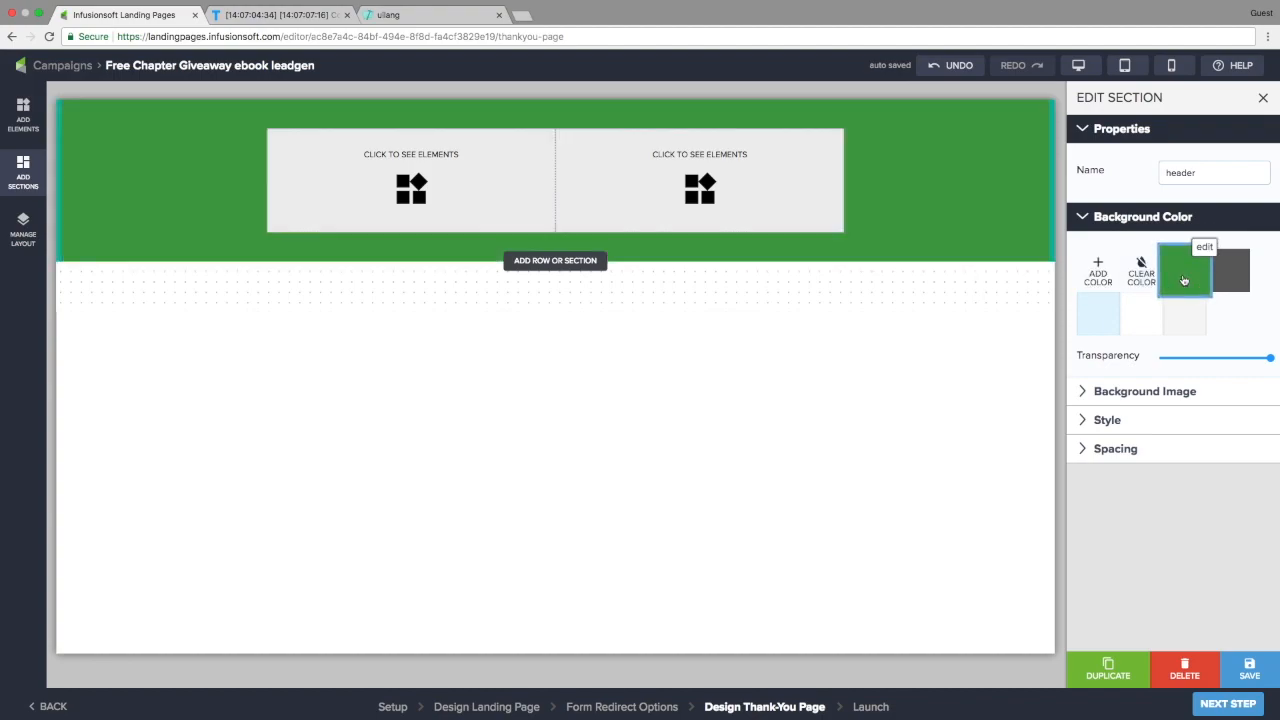
Add book-cover-3.png as an image in the left column and enlarge it
left_click(448, 178)
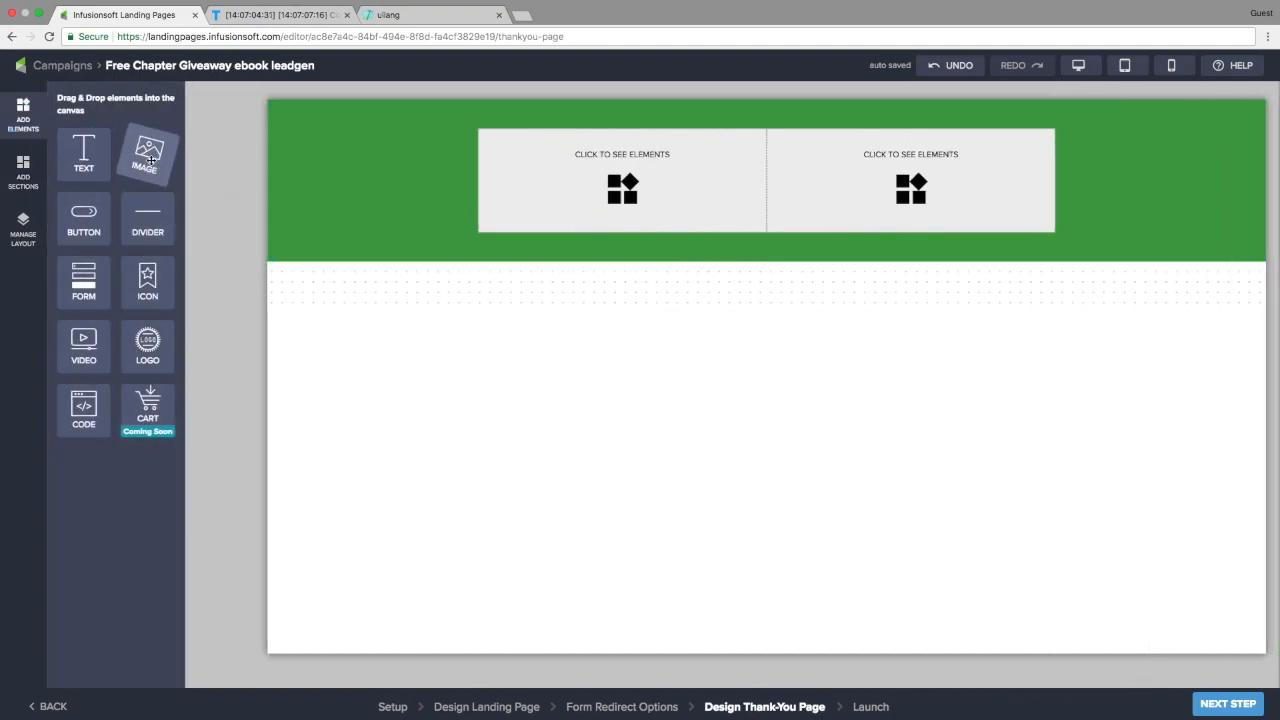
left_click_drag(292, 155, 600, 190)
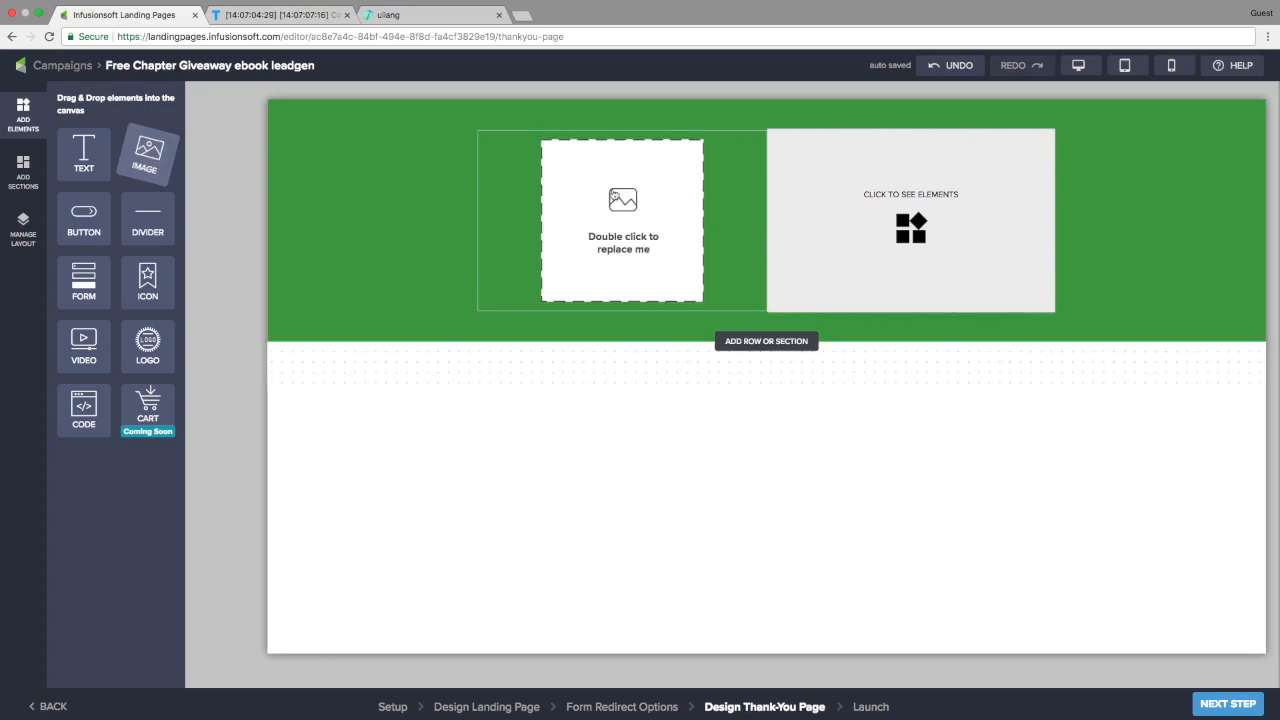
left_click(586, 216)
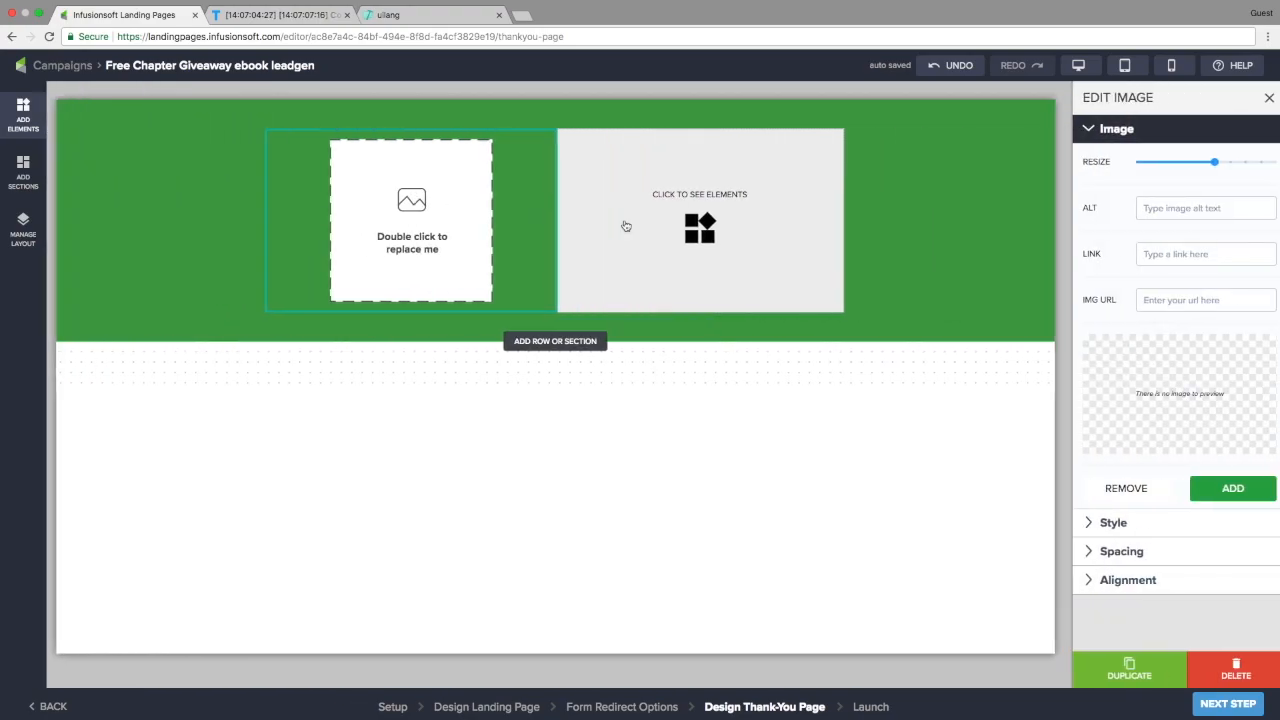
left_click(1178, 394)
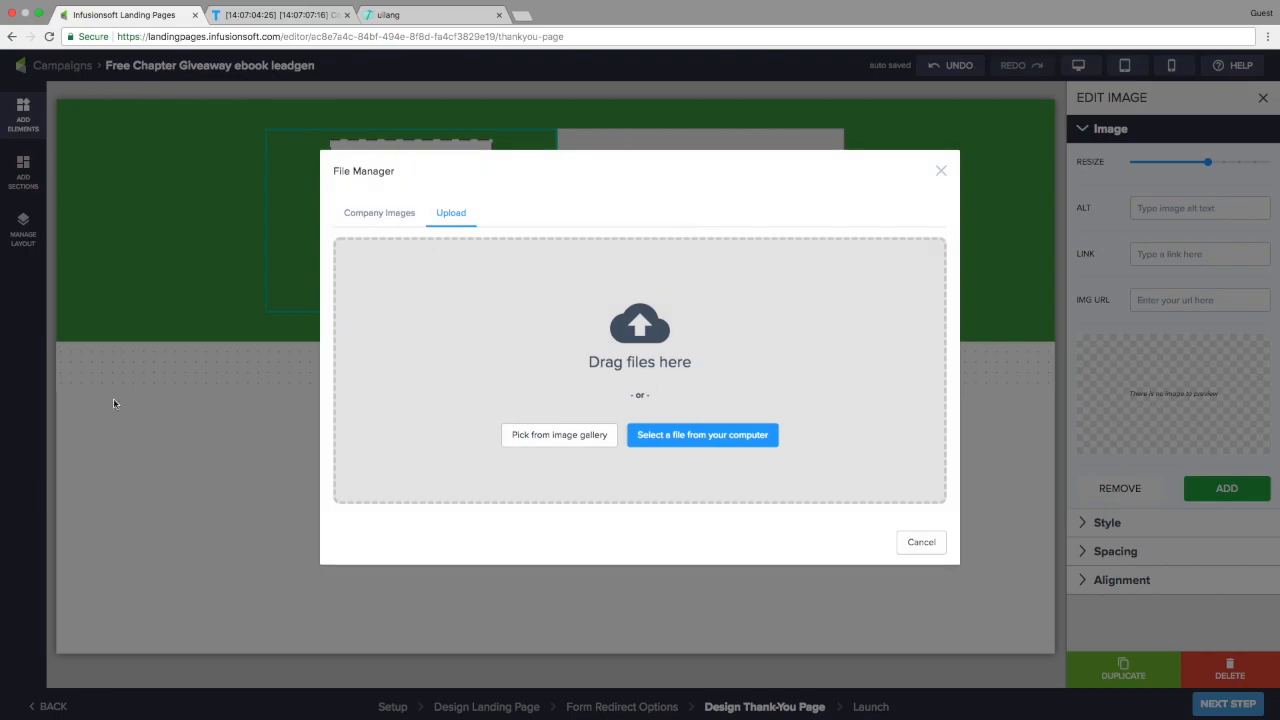
key("super+Tab")
left_click_drag(330, 330, 554, 323)
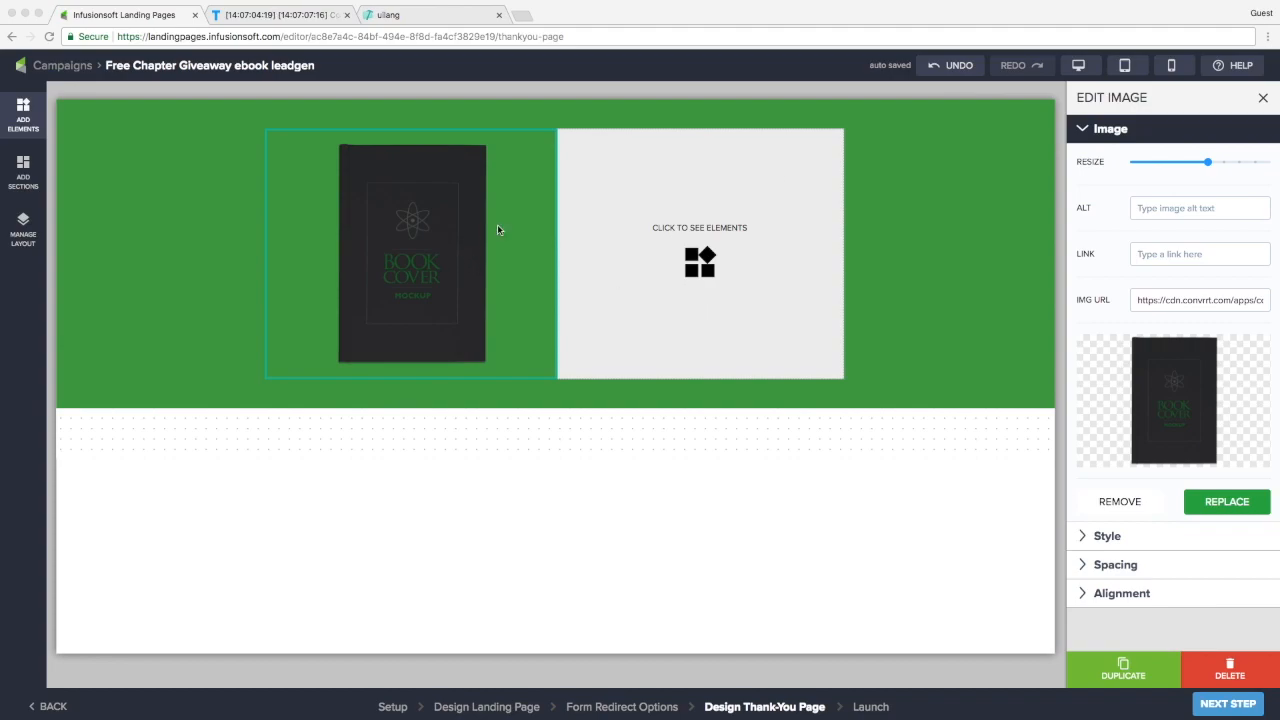
left_click_drag(1208, 162, 1253, 162)
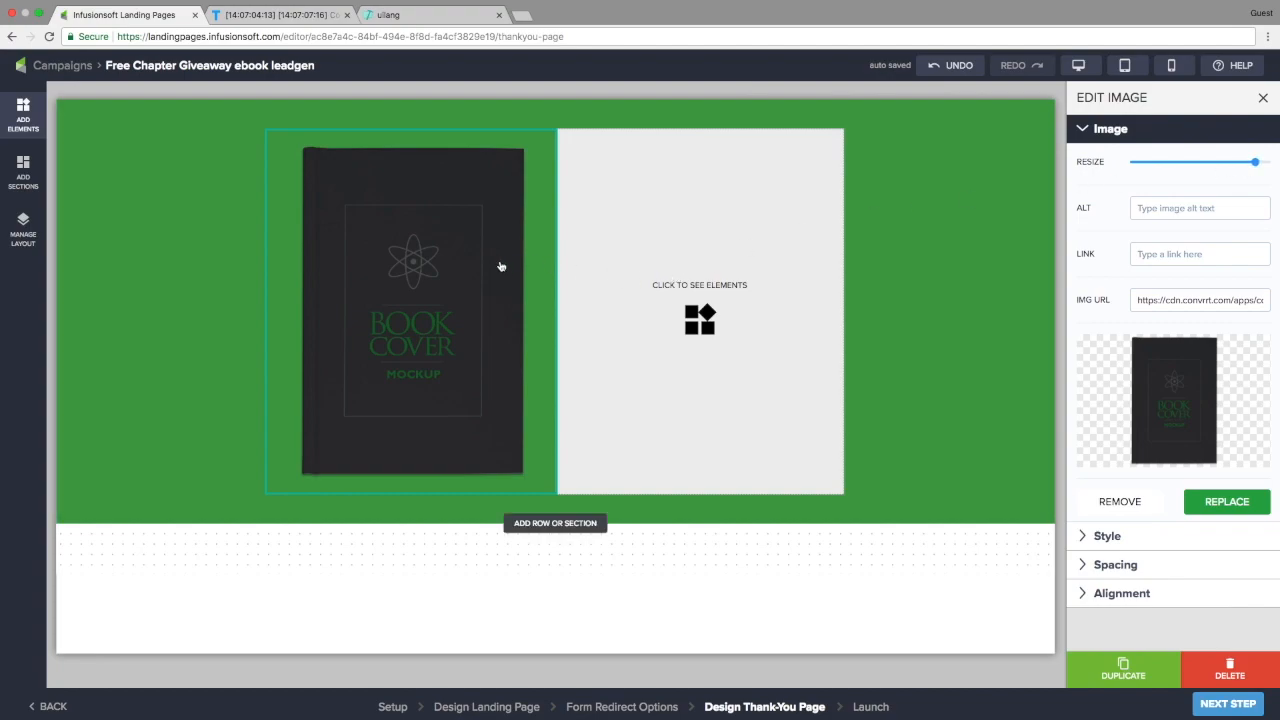
left_click(121, 236)
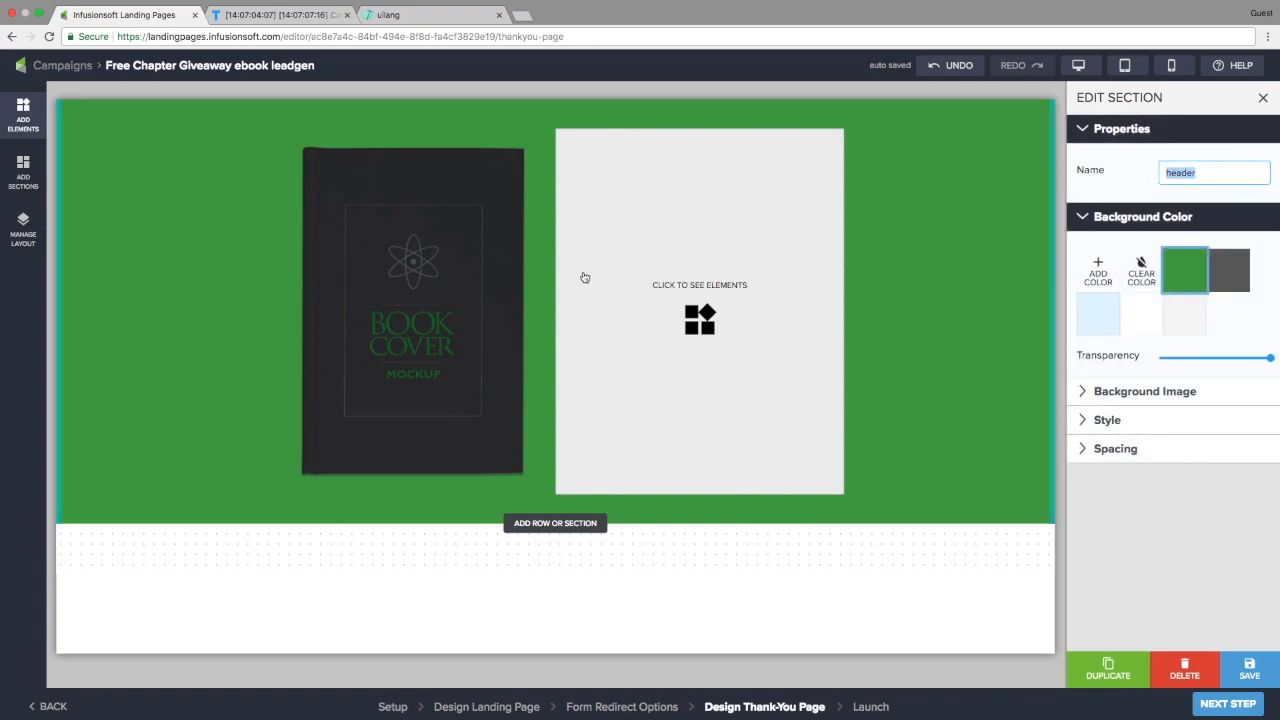
Insert the centred footer-with-social-links template below the green header
left_click(138, 317)
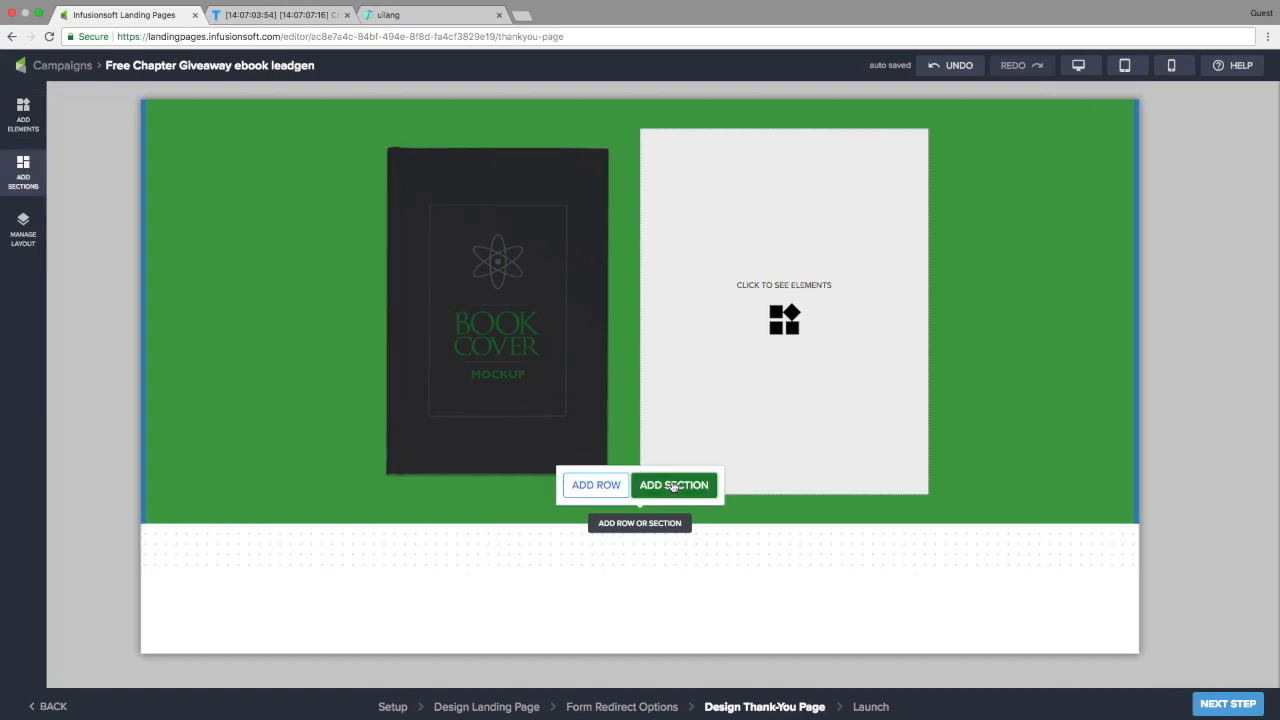
left_click(674, 487)
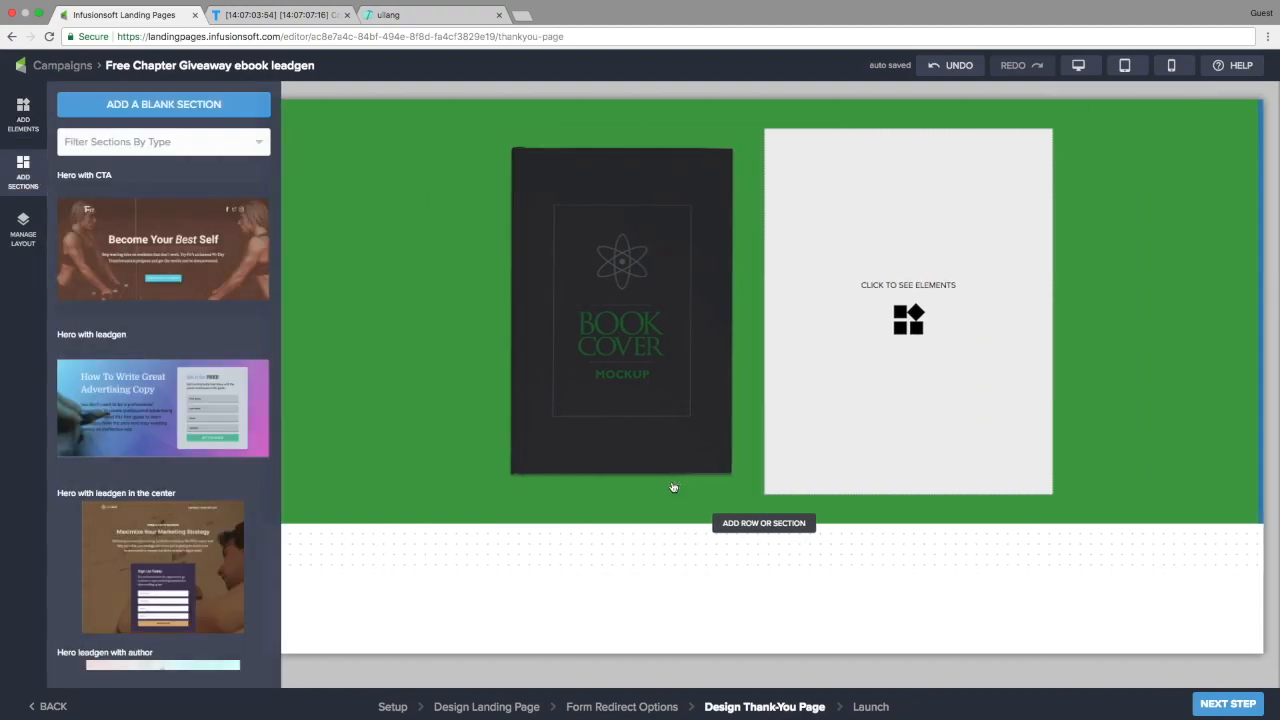
left_click(114, 141)
scroll(100, 290, "down", 2)
scroll(101, 287, "up", 2)
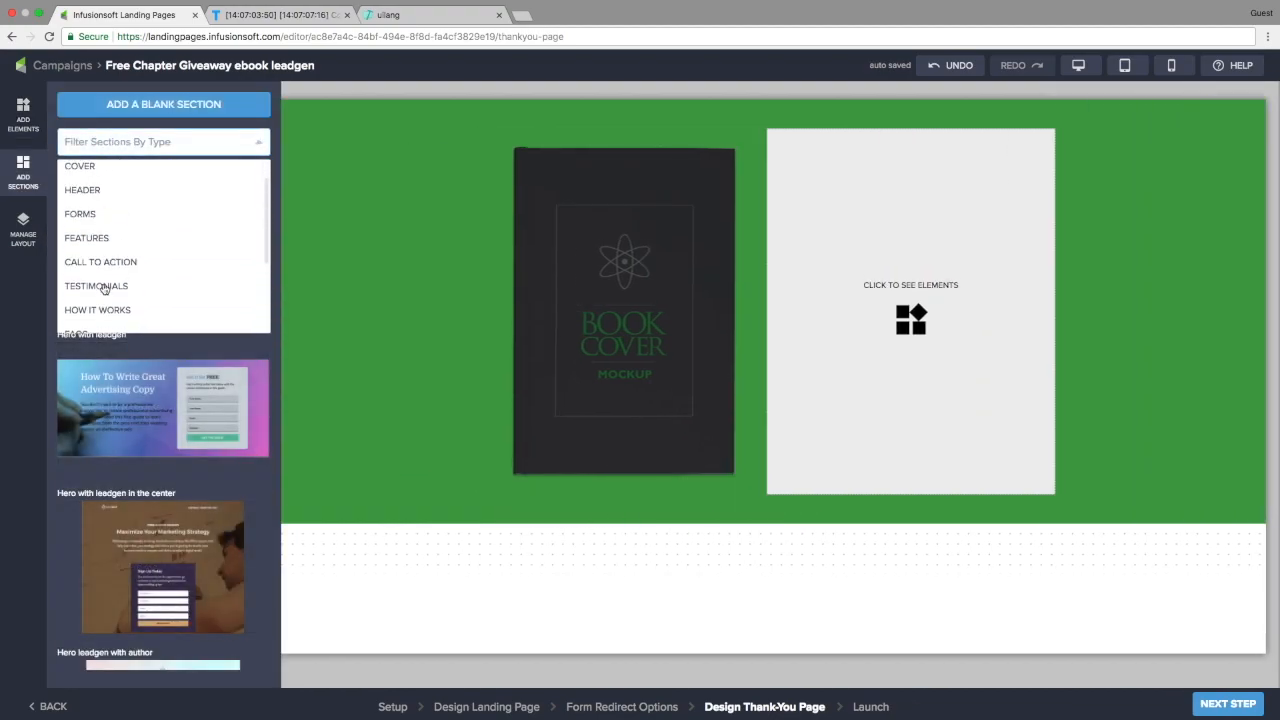
scroll(100, 286, "down", 3)
left_click(91, 235)
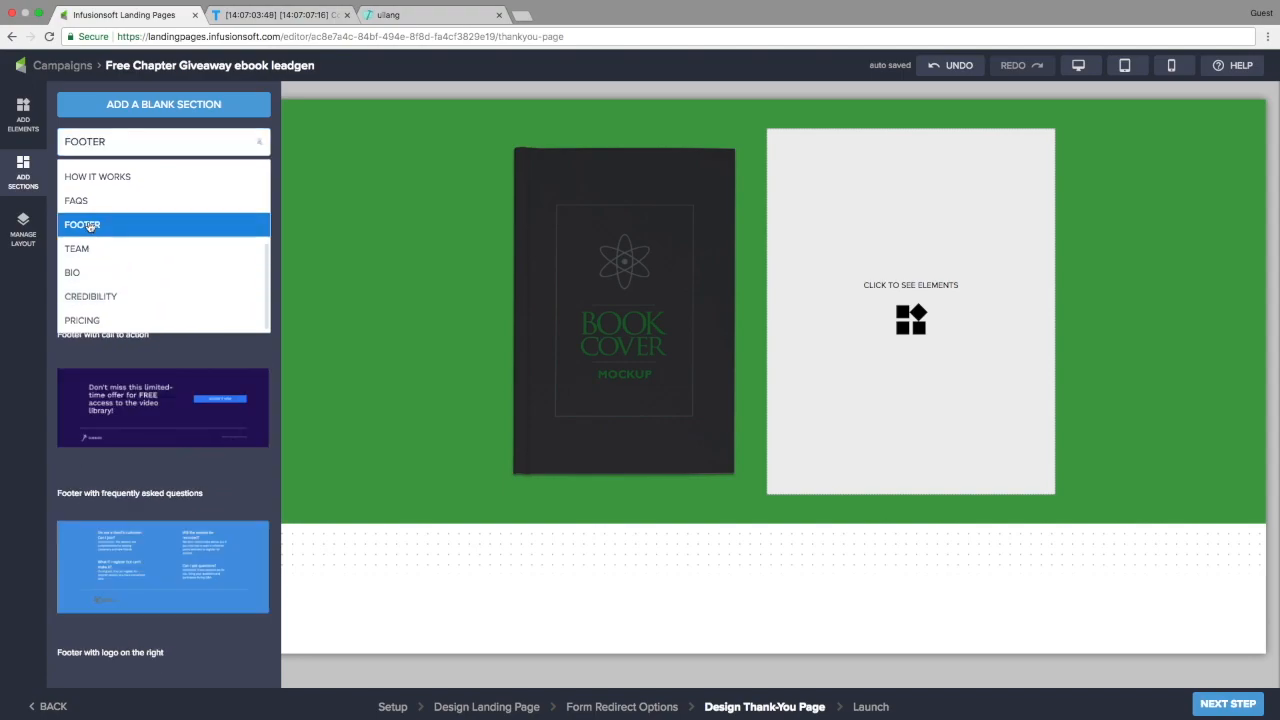
scroll(161, 415, "down", 5)
scroll(161, 415, "down", 4)
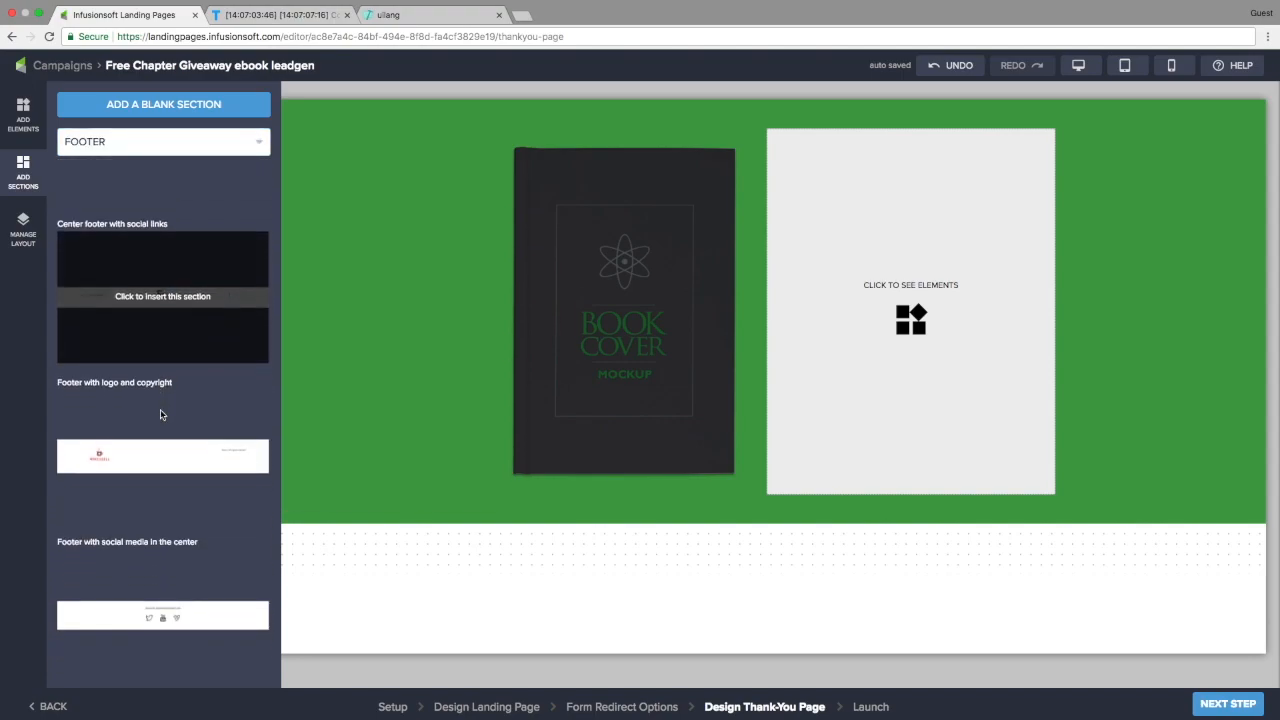
left_click(153, 597)
left_click(386, 560)
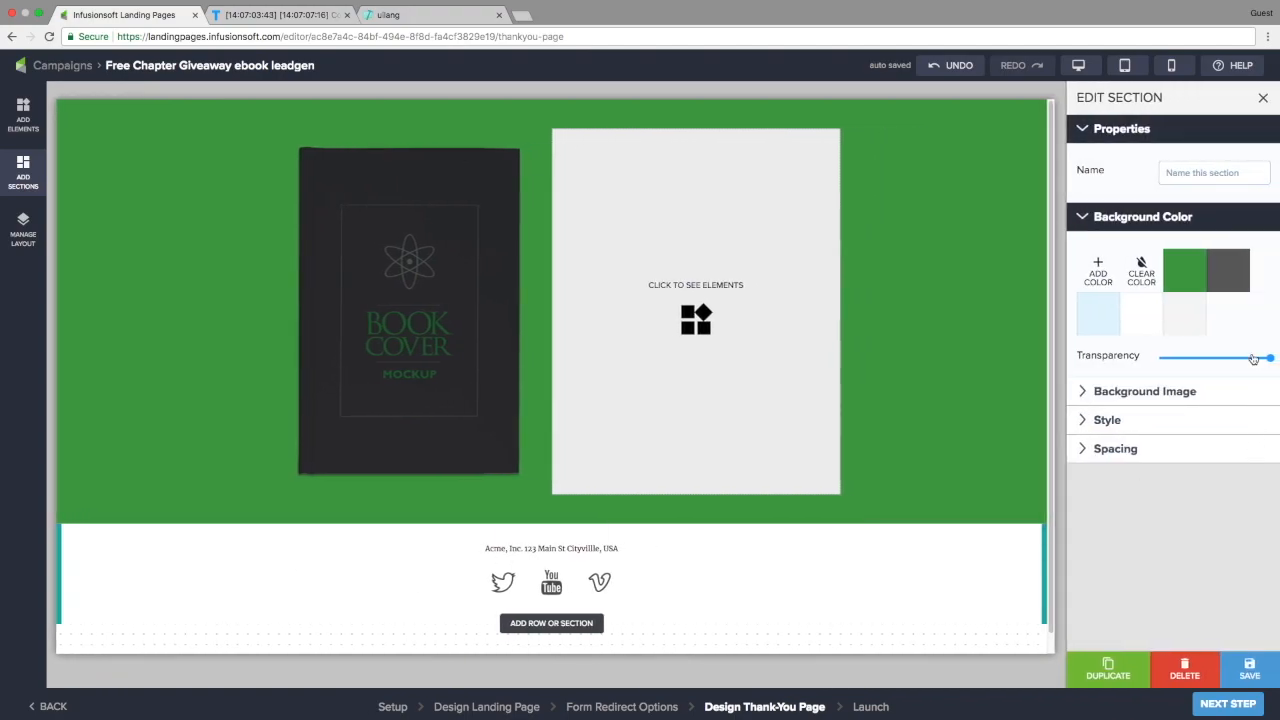
Set the footer background to light grey and the Twitter, YouTube and Vimeo icons to dark grey
left_click(1185, 313)
left_click(507, 586)
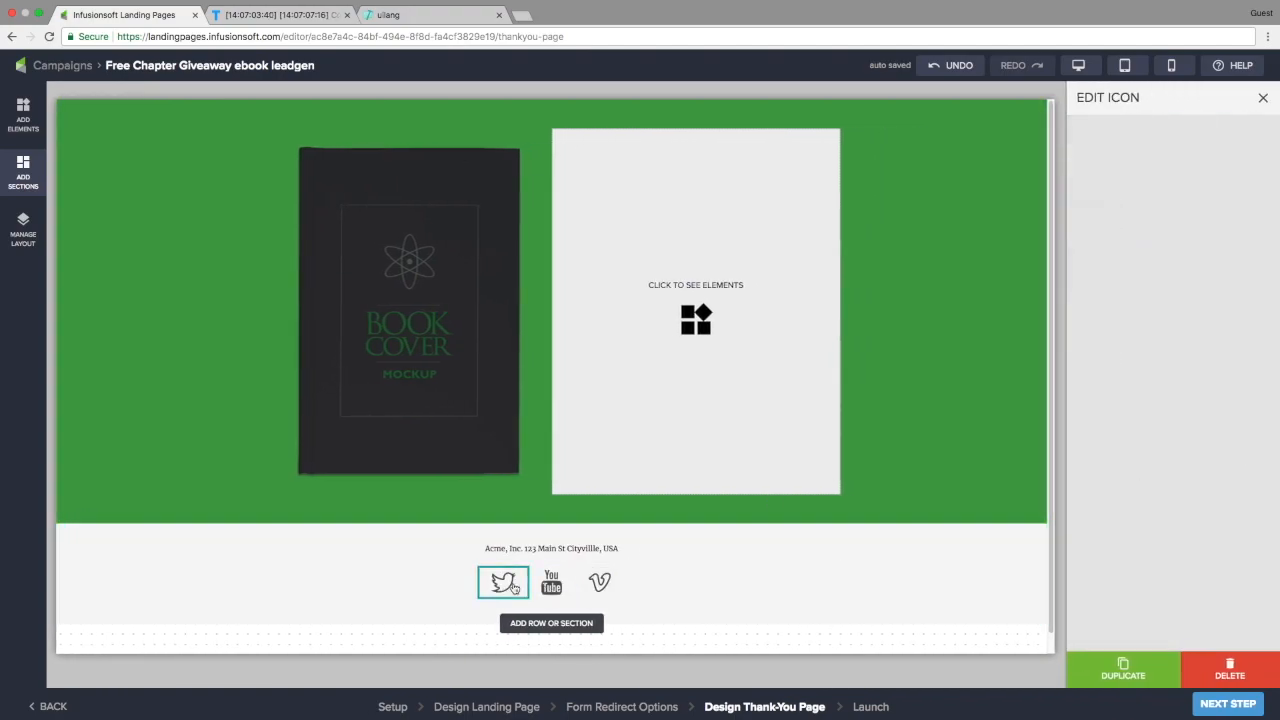
left_click(1155, 432)
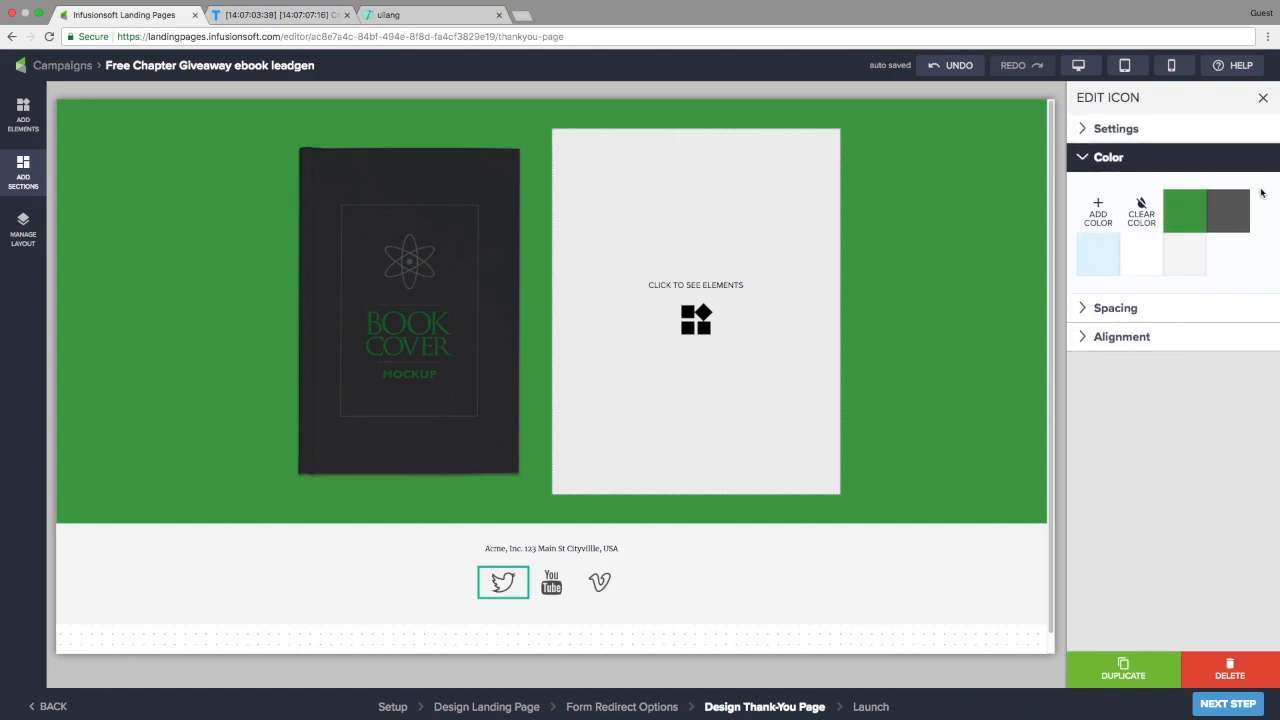
left_click(1237, 210)
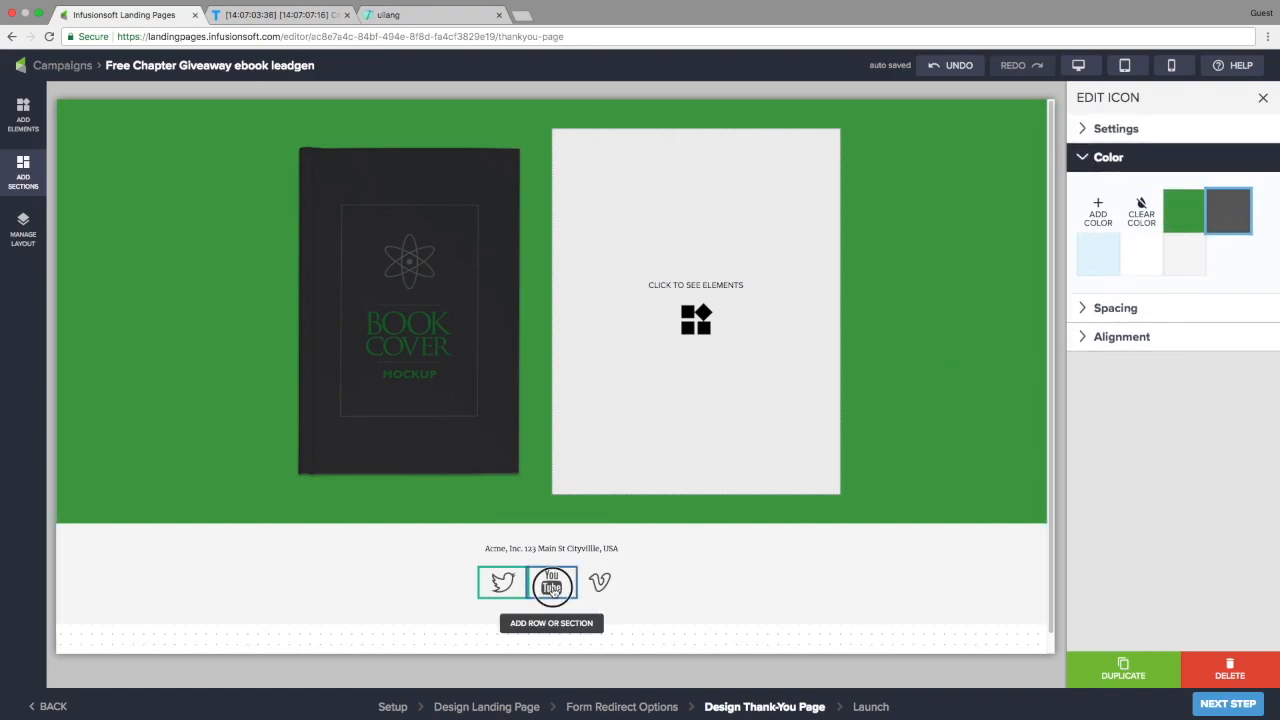
left_click(551, 585)
left_click(1213, 222)
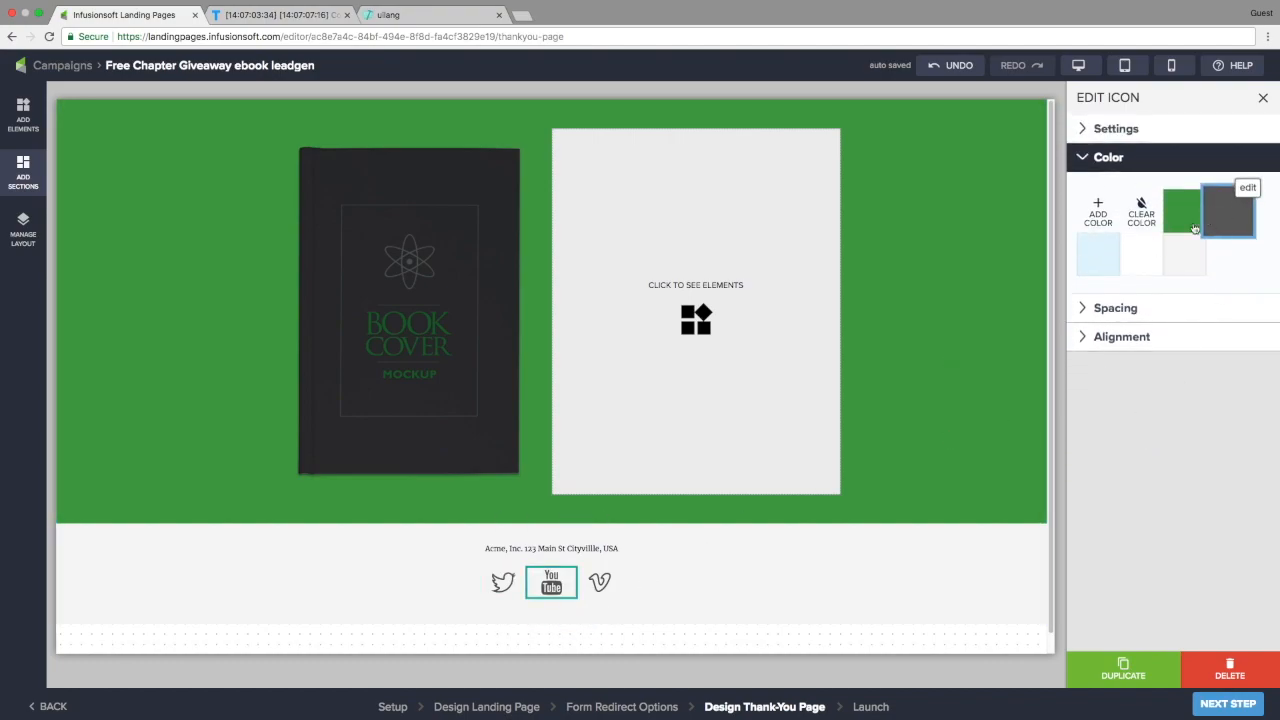
left_click(600, 582)
left_click(1228, 212)
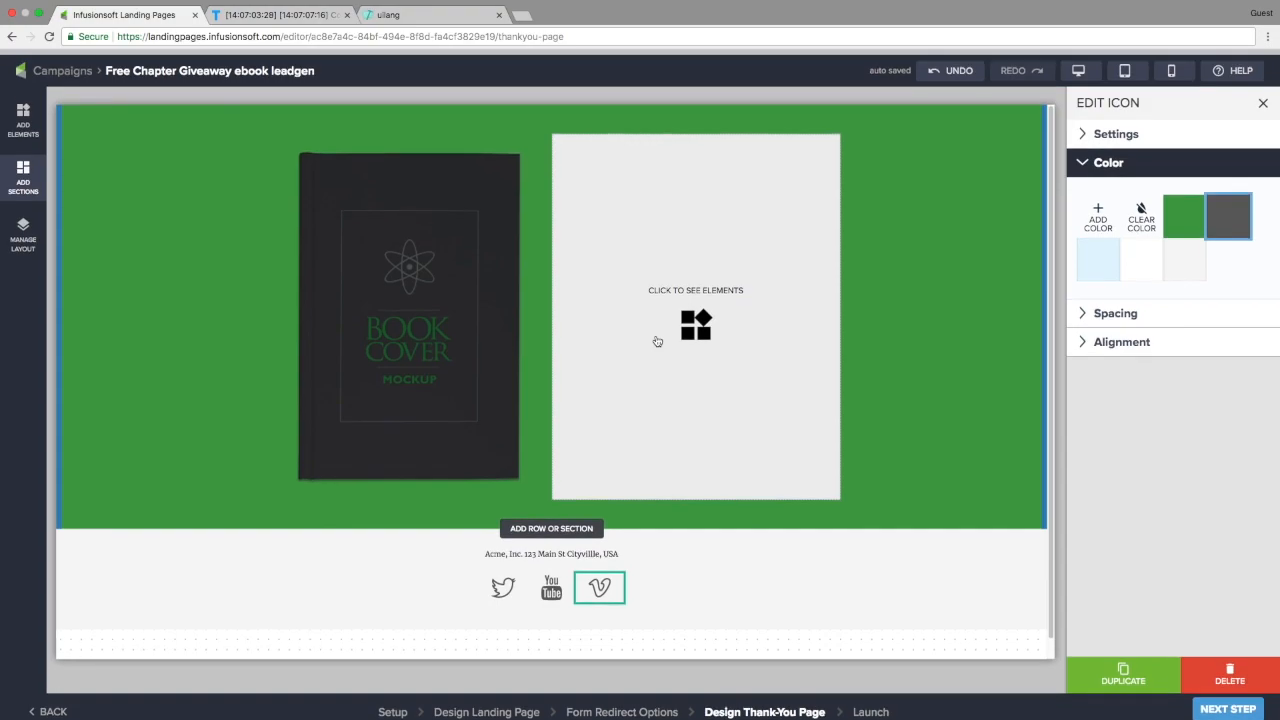
left_click(26, 231)
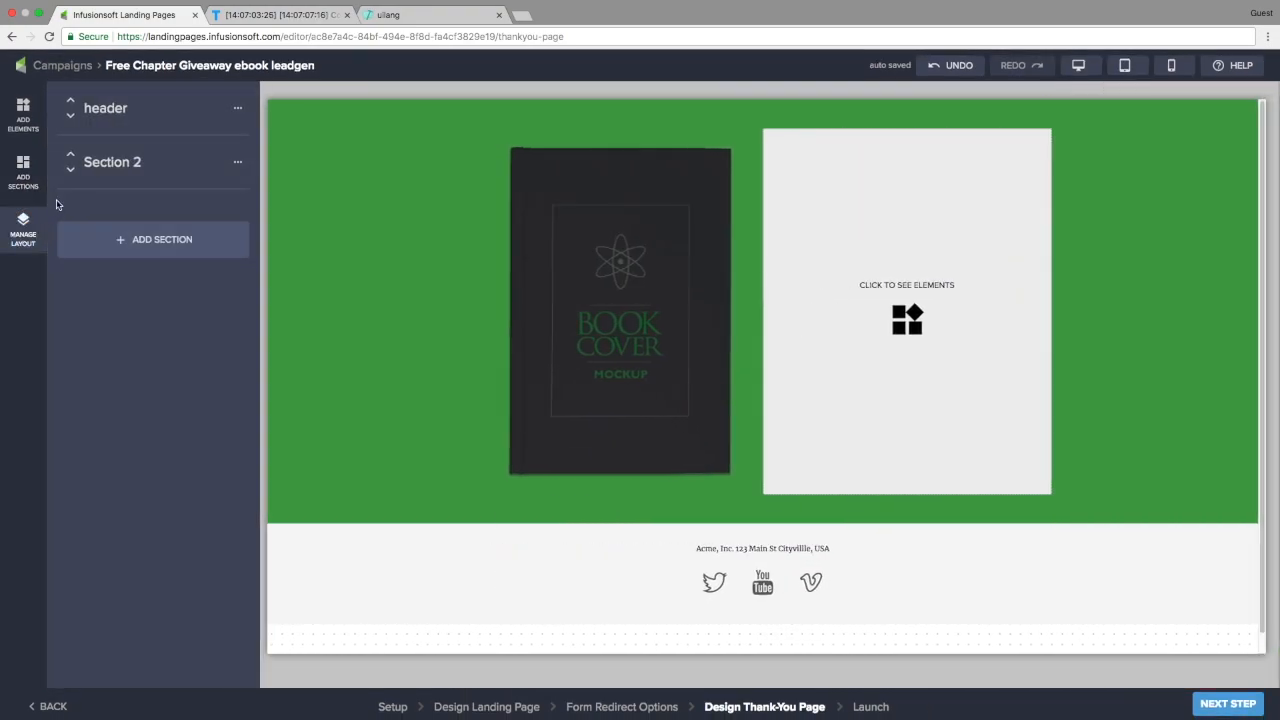
Give header Column 2 a white background, maximum mobile size and border radius 10
left_click(106, 112)
left_click(107, 140)
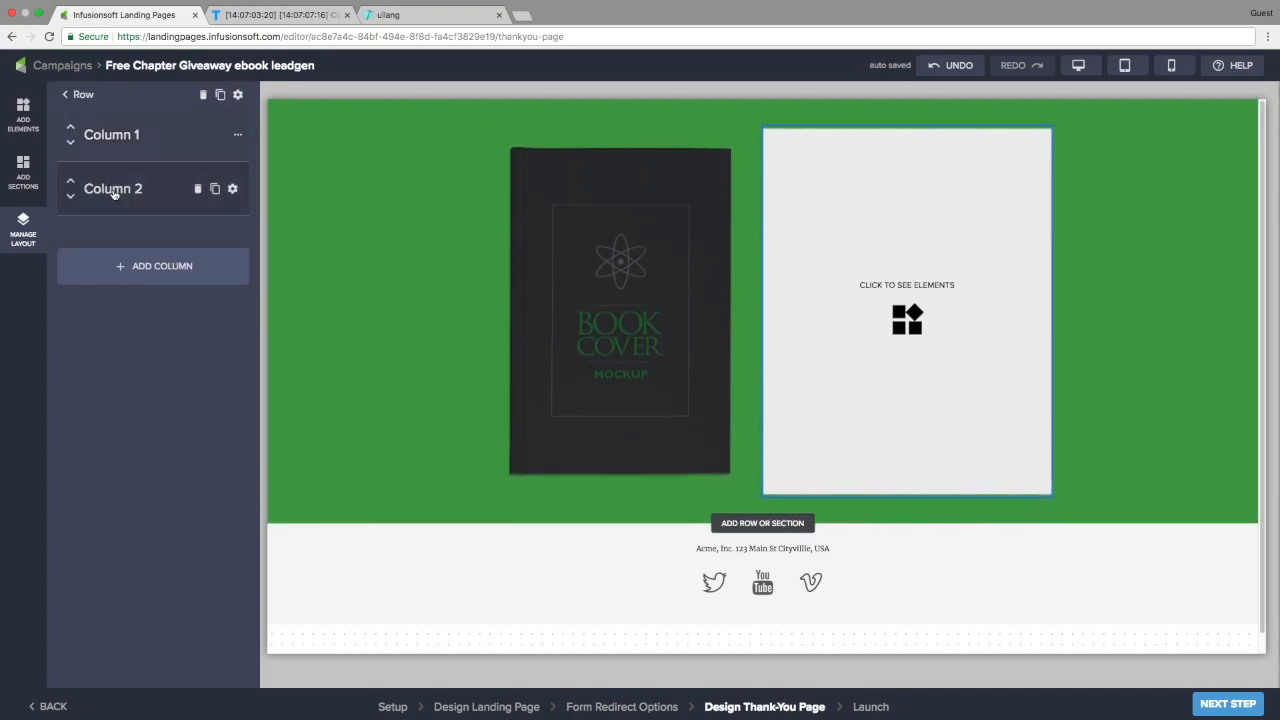
left_click(232, 189)
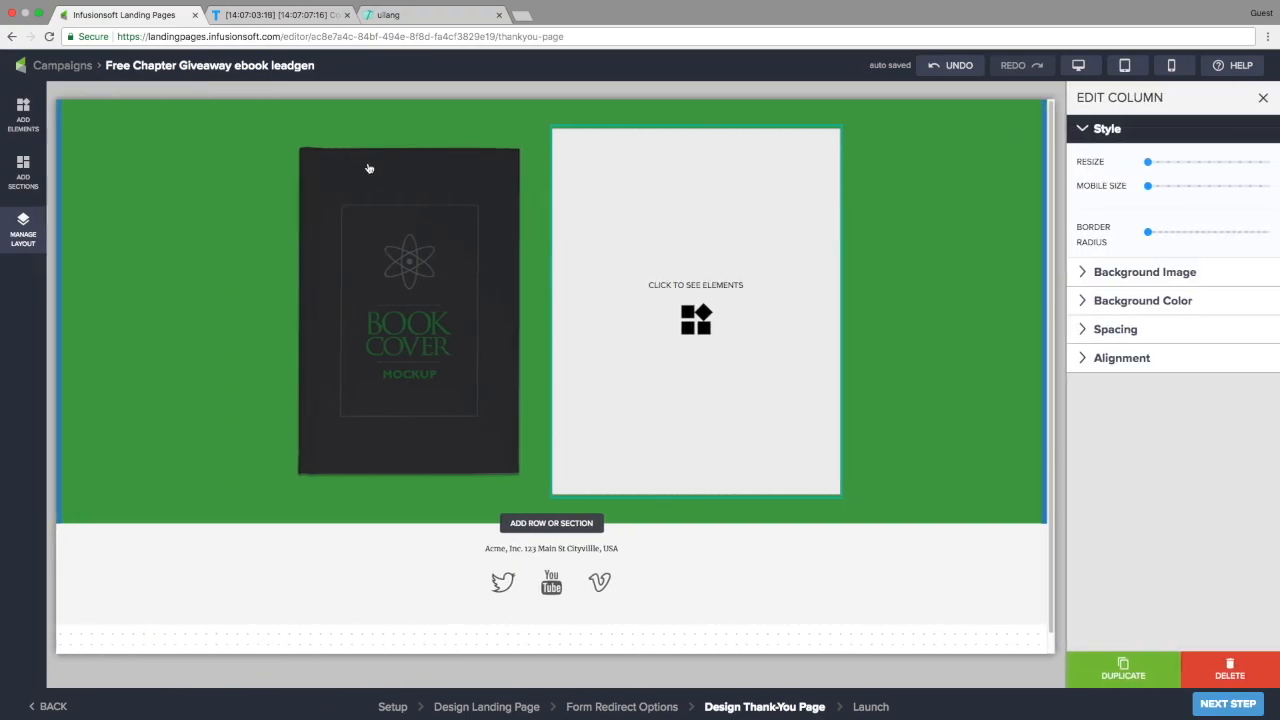
left_click(1135, 300)
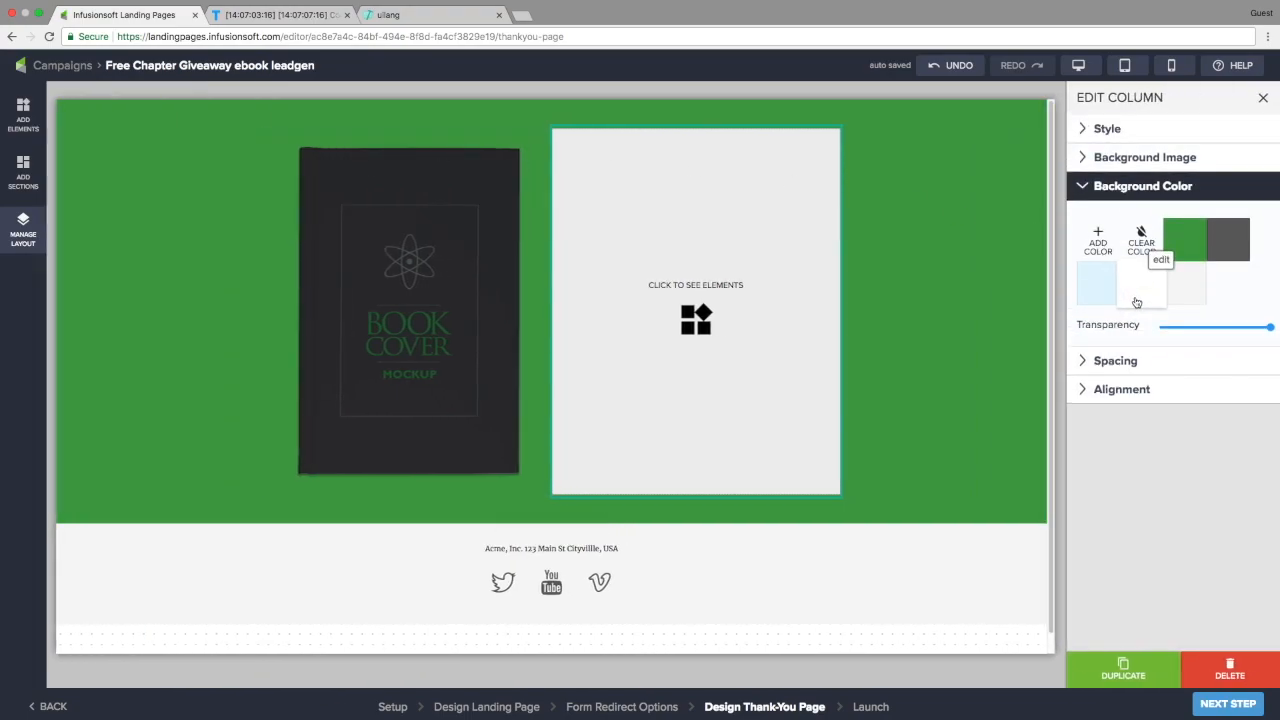
left_click(1136, 297)
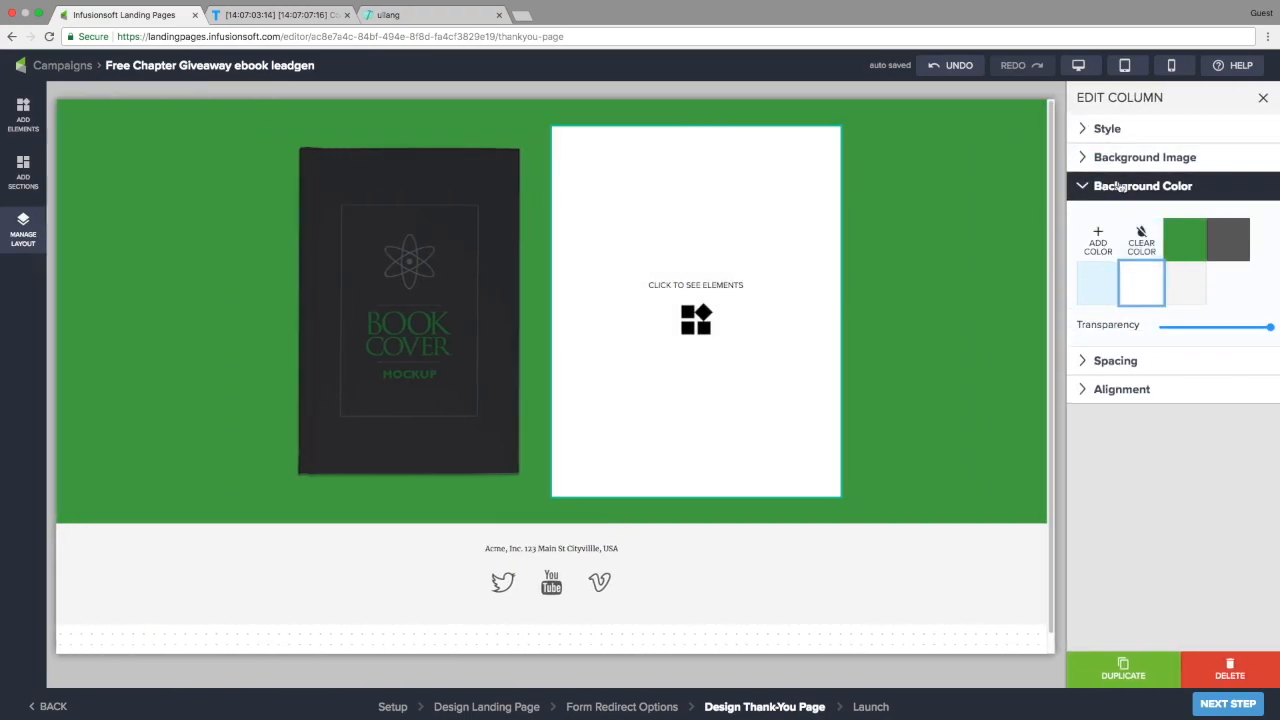
left_click(1107, 129)
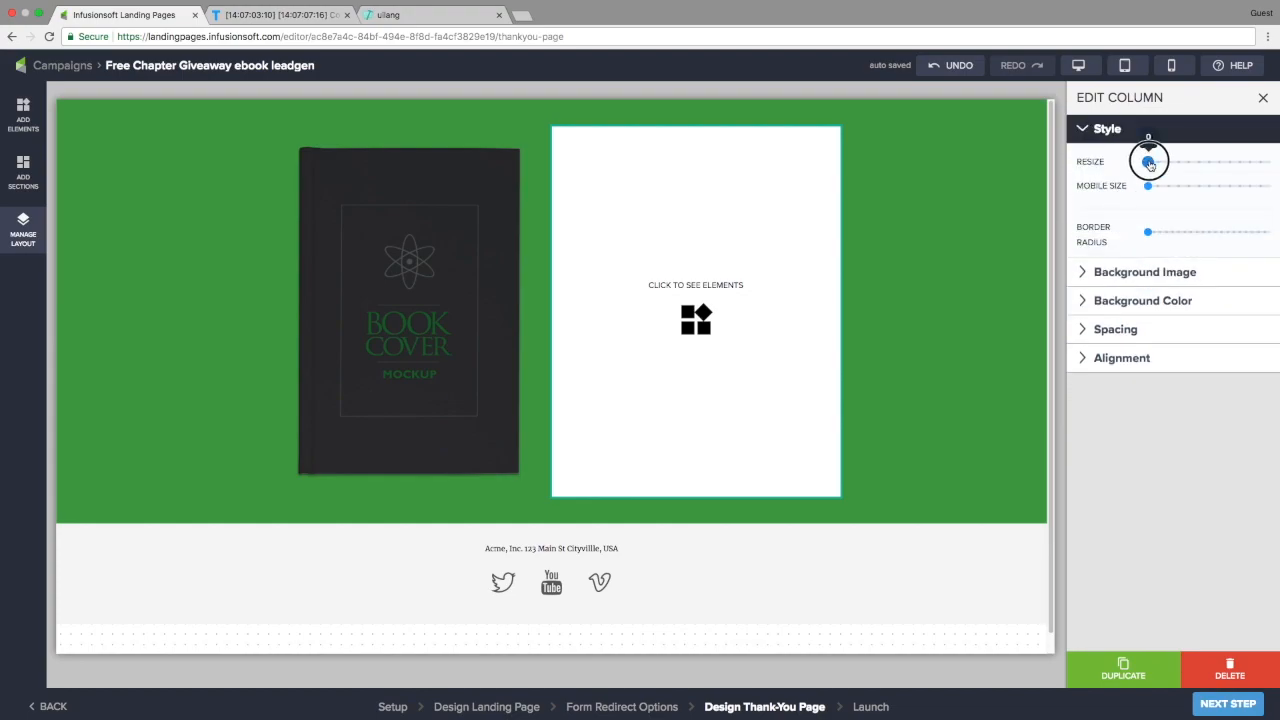
left_click_drag(1148, 186, 1267, 190)
left_click_drag(1150, 233, 1167, 232)
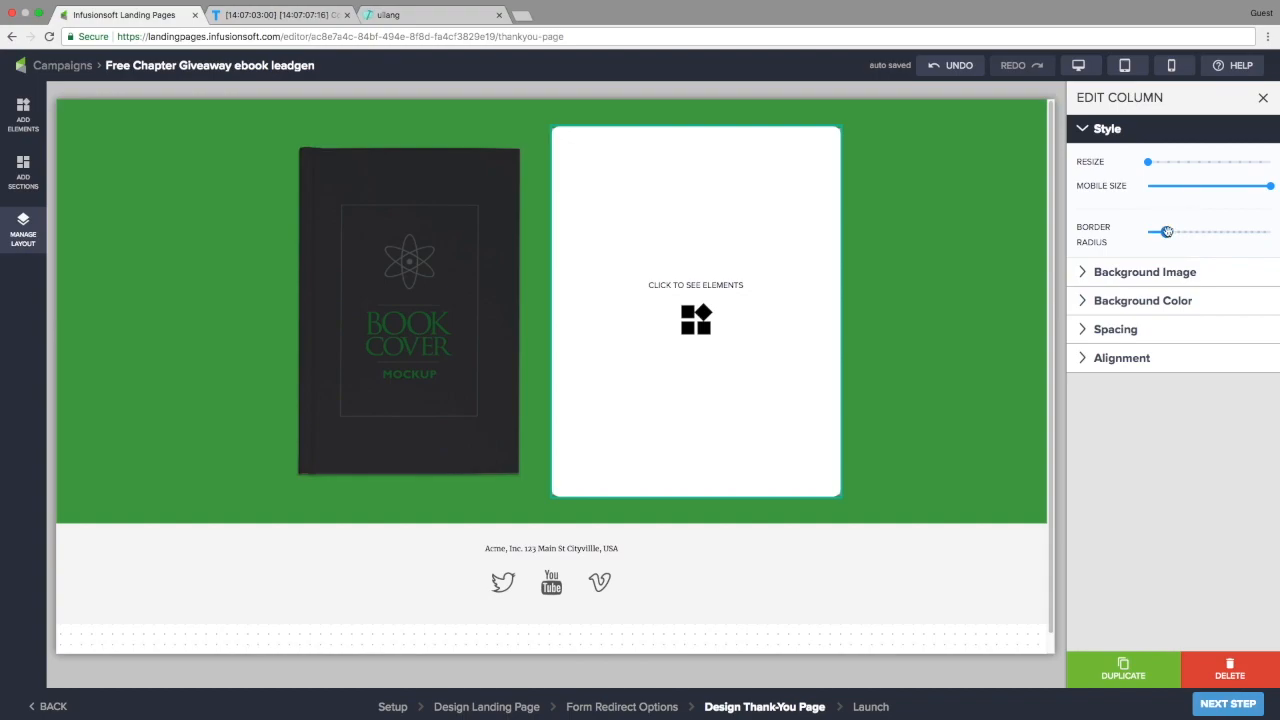
Add a centred 'Thank You For Signing Up!' heading to the white column
left_click(23, 107)
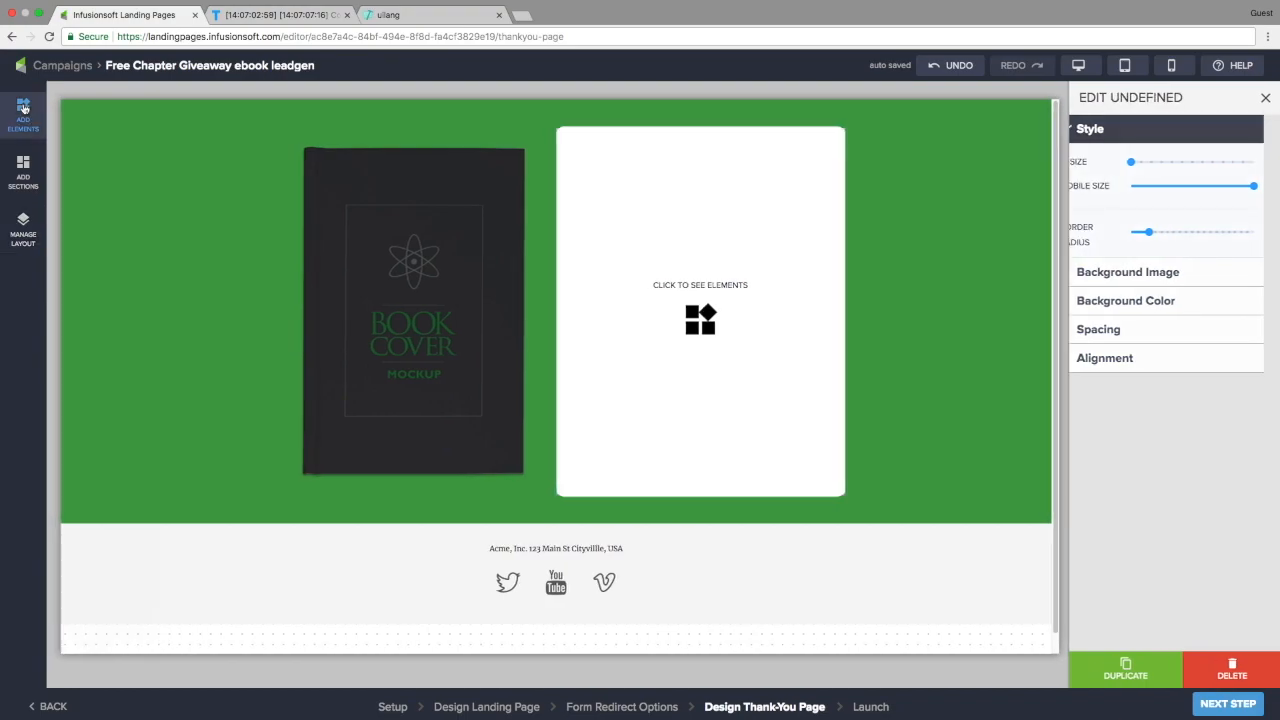
left_click_drag(97, 143, 914, 171)
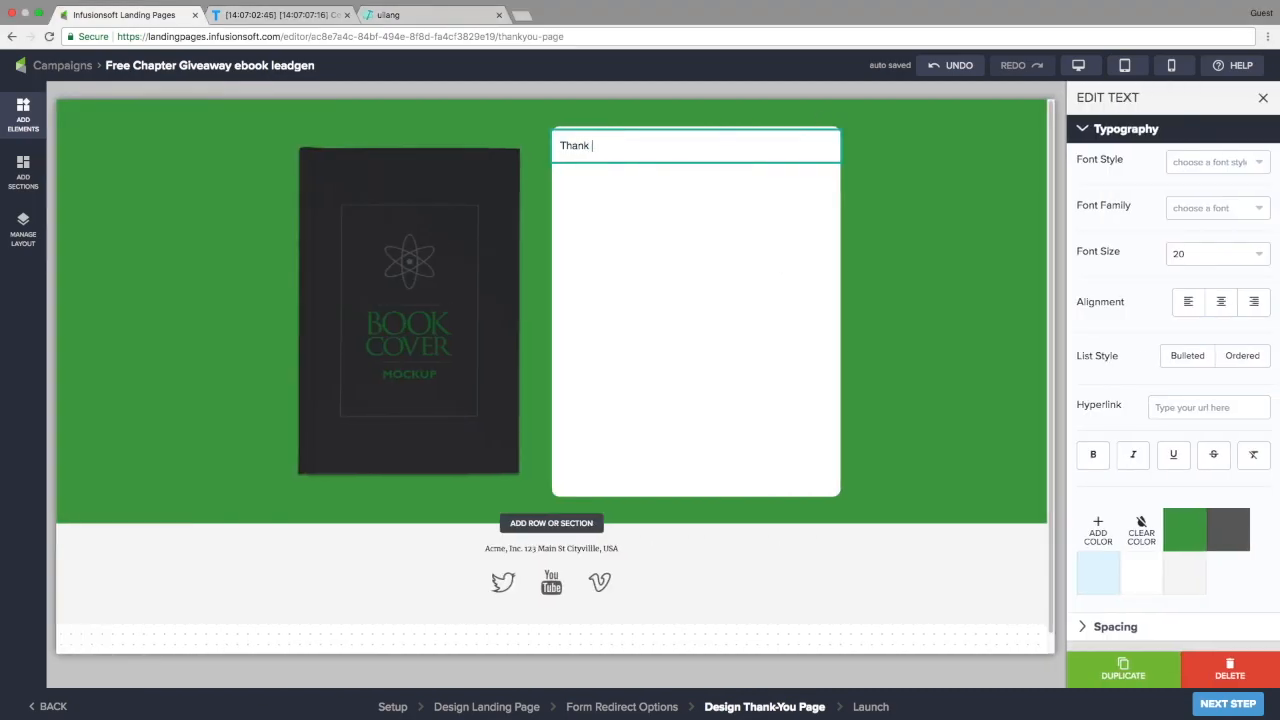
type("!")
left_click(1217, 162)
left_click(1218, 302)
left_click(1221, 301)
Add lines 'Your free chapter is on it's way...' and 'Only 3 steps and you're done...', with '3 steps' in green
key("Return")
type("Your free chapter is on it's way...")
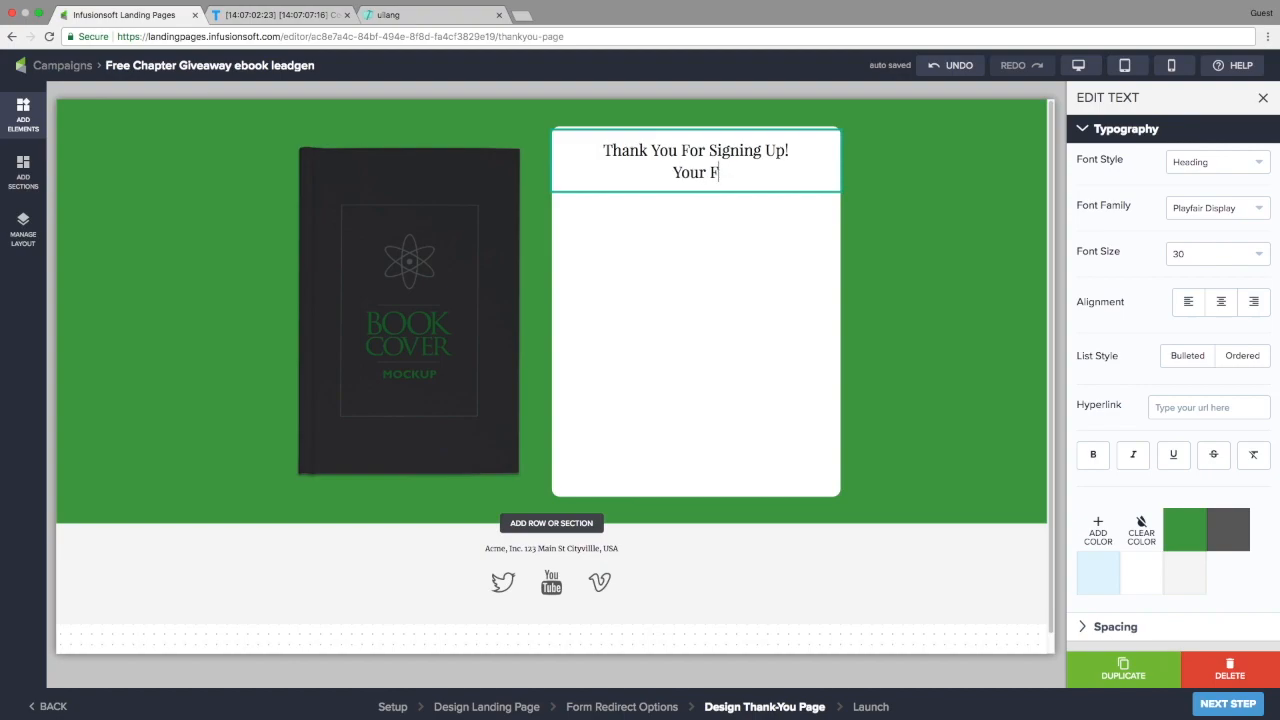
key("Return")
type("Only 3 steps and you're done...")
left_click_drag(628, 204, 676, 204)
left_click(1186, 529)
left_click(18, 232)
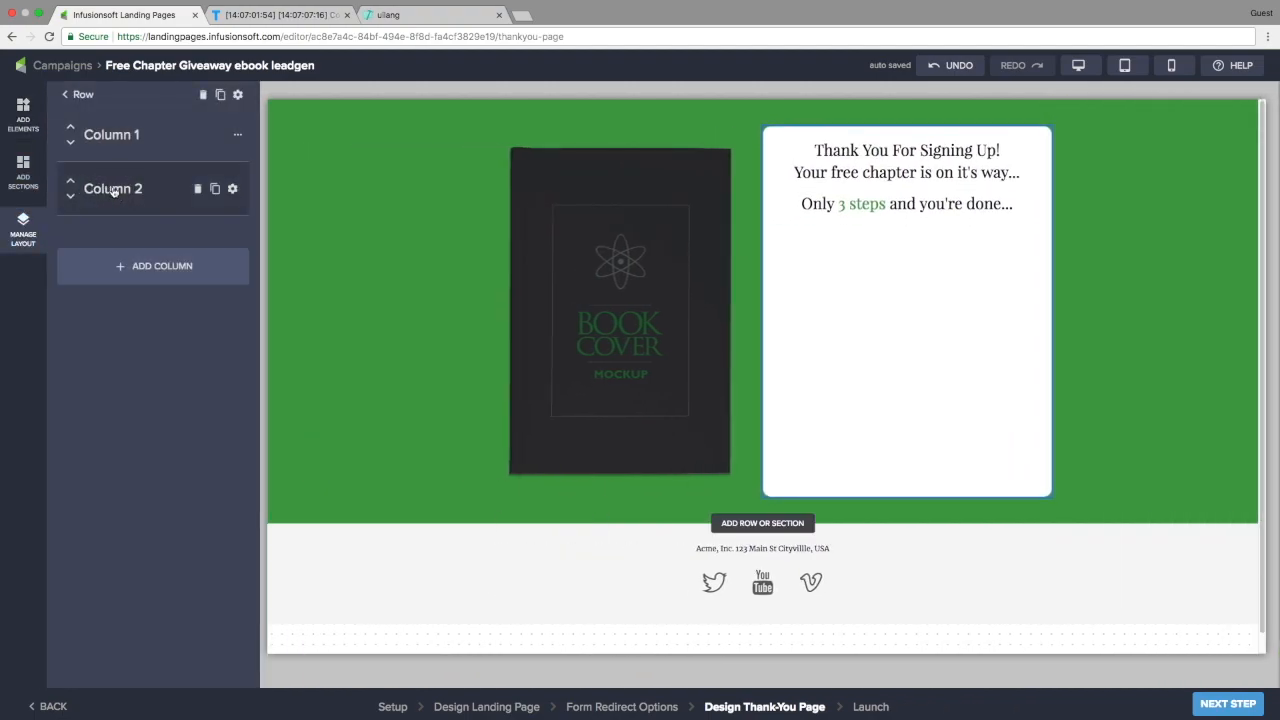
Add a single-column row inside the header's second column
left_click(113, 191)
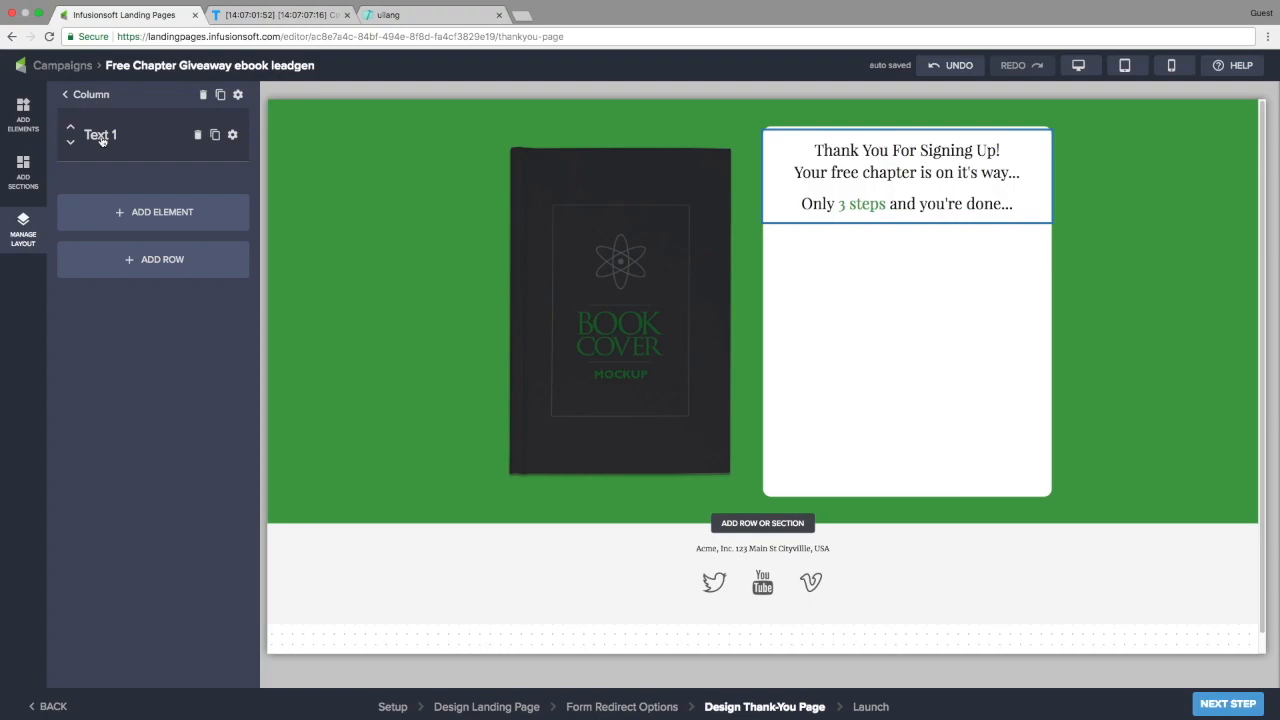
left_click(143, 268)
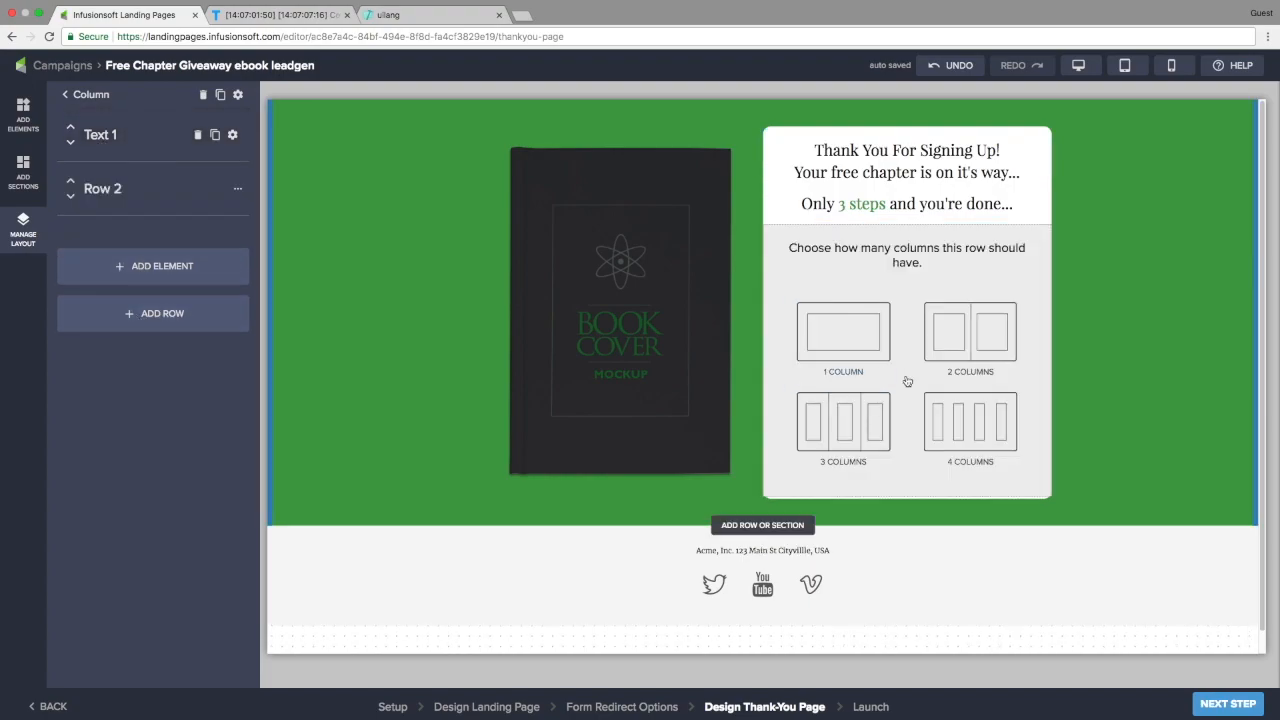
left_click(839, 329)
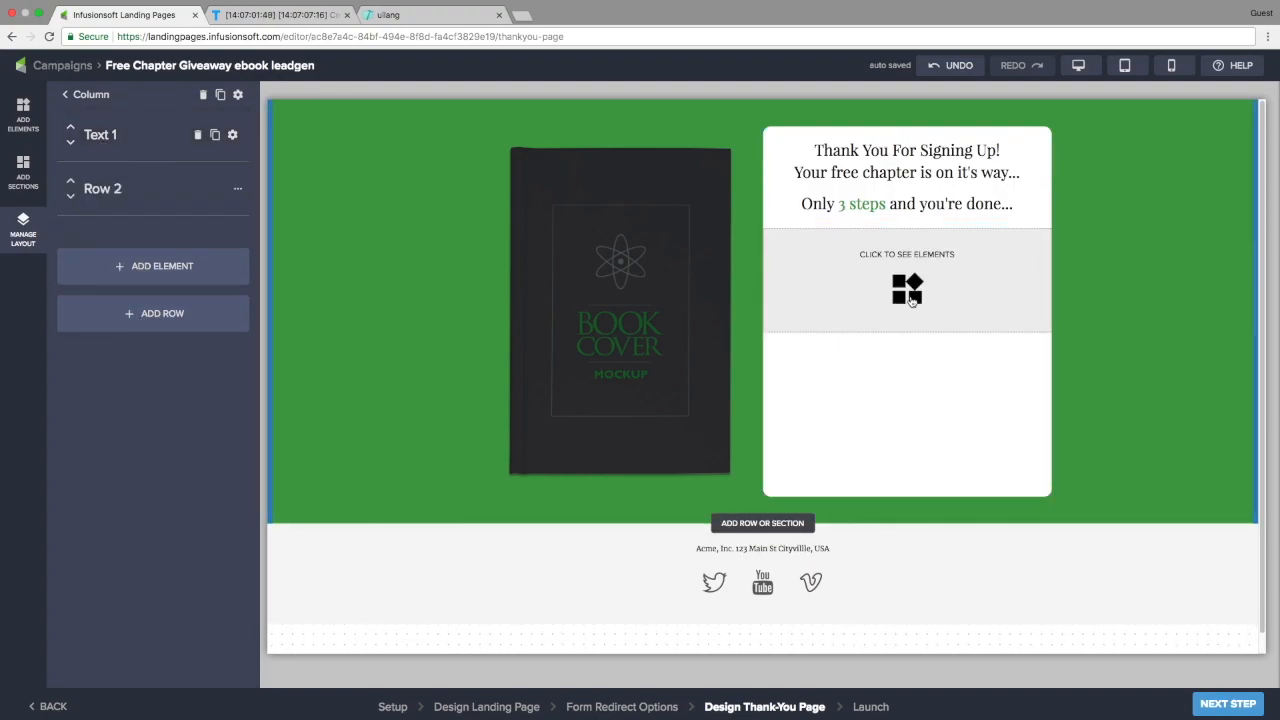
left_click(113, 190)
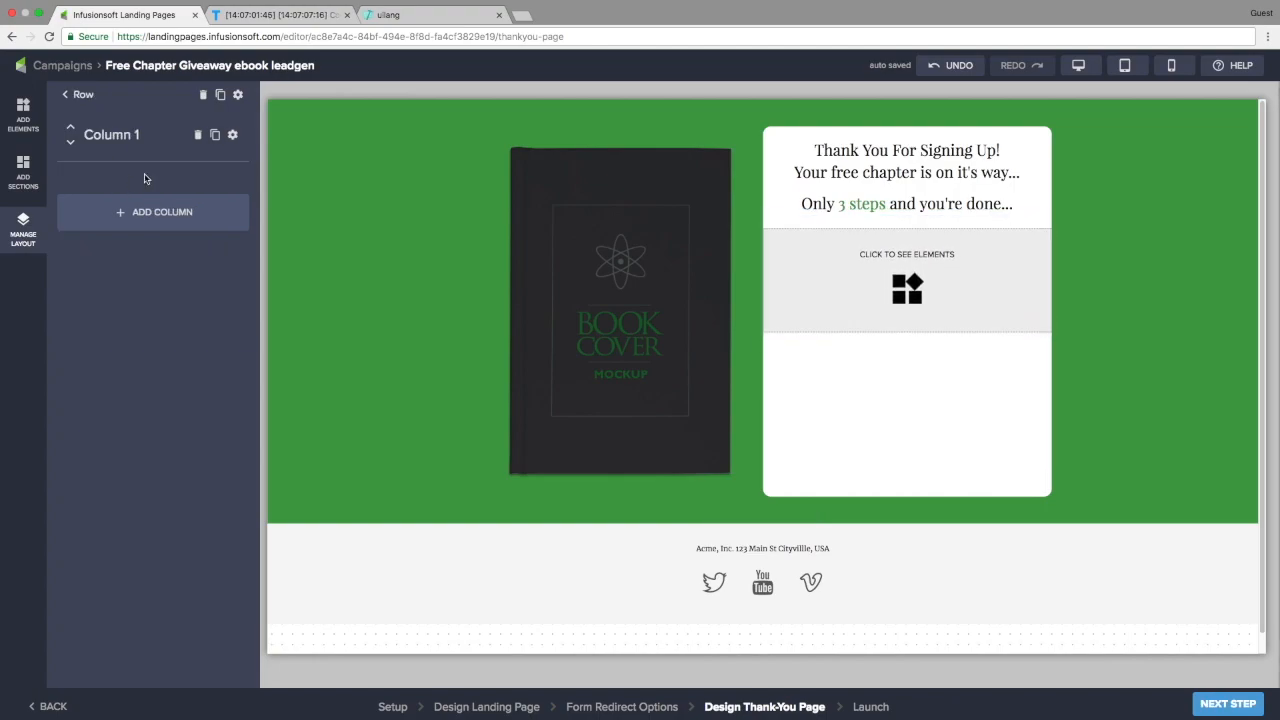
left_click(232, 135)
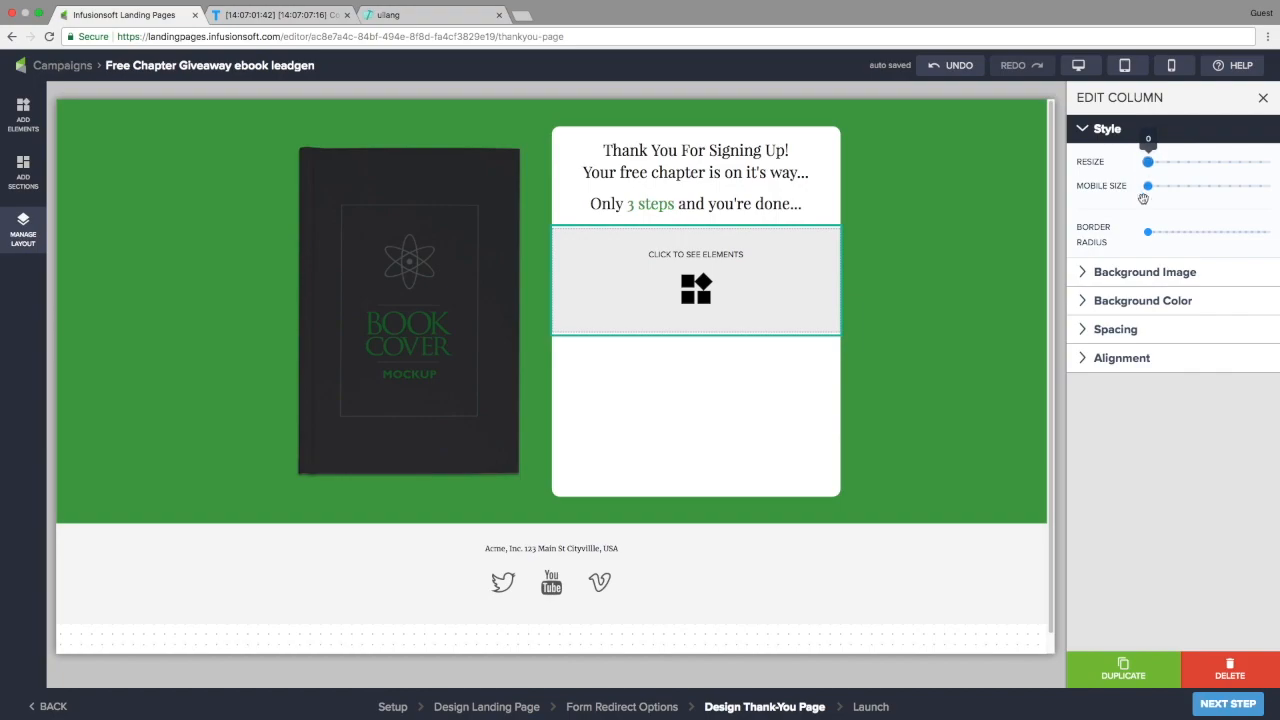
Give the new column a light blue background, mobile size 12 and slightly rounded corners
left_click(1134, 301)
left_click(1098, 287)
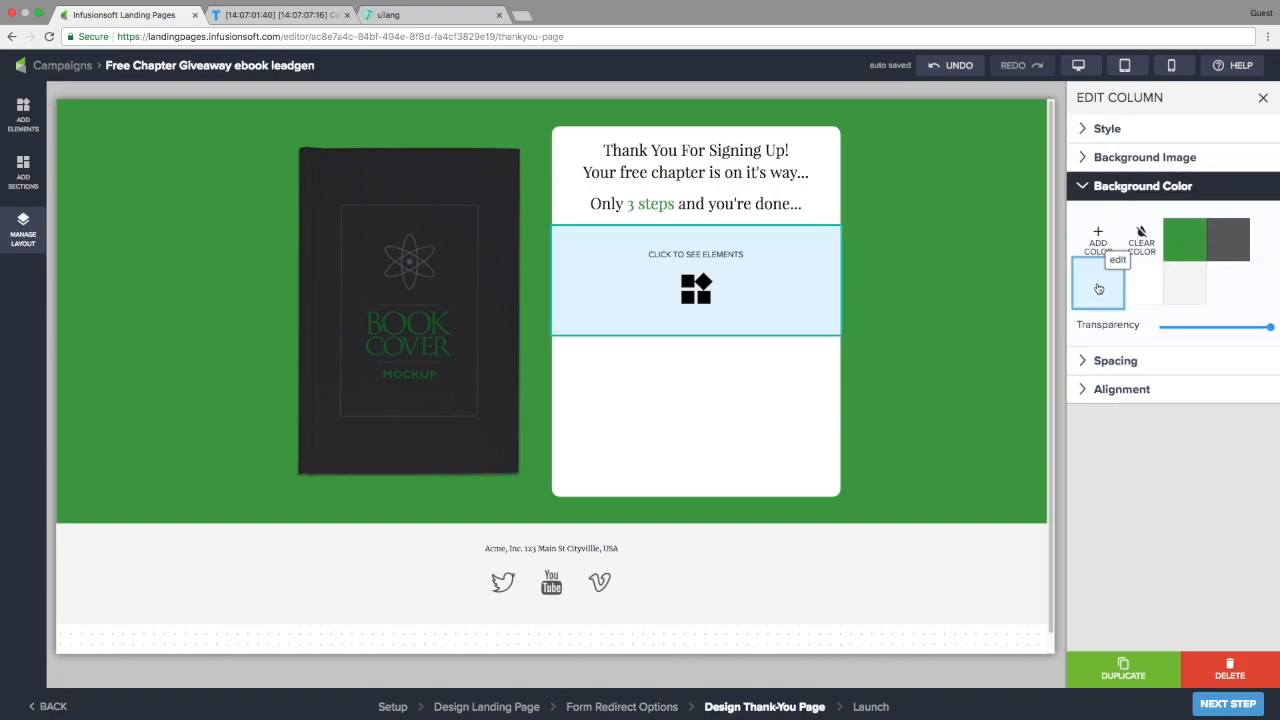
left_click(1106, 129)
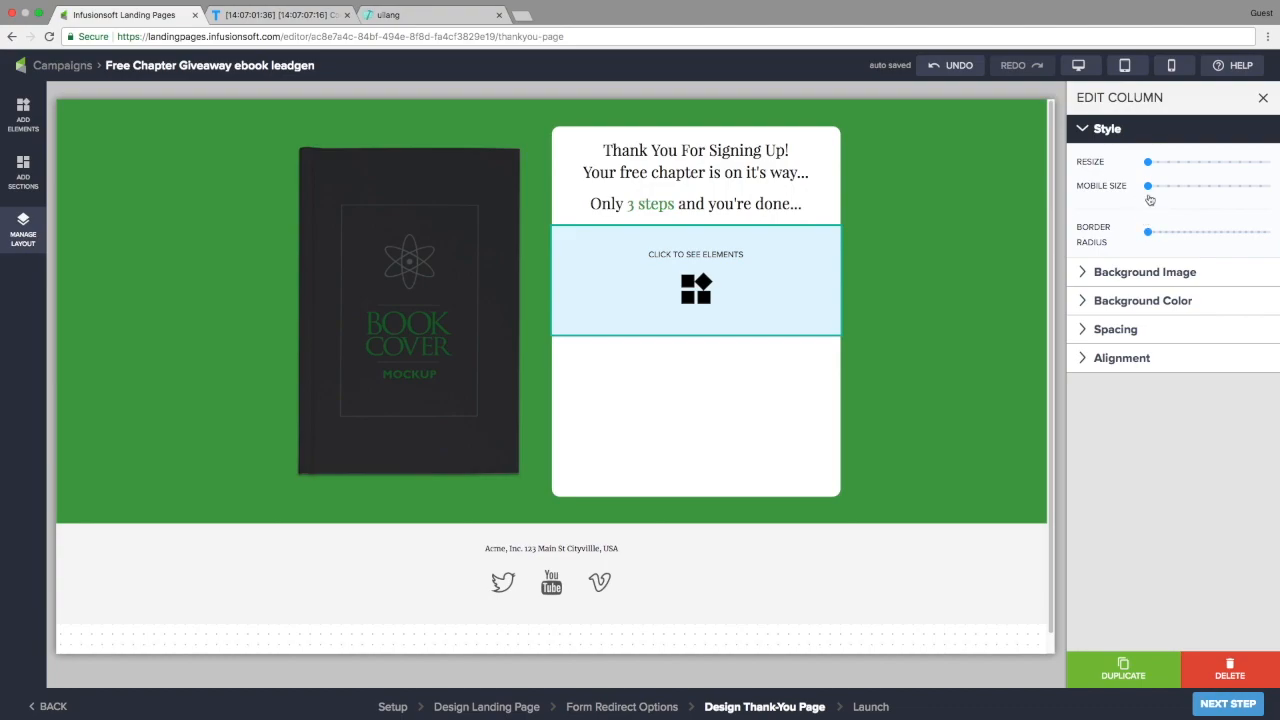
left_click_drag(1148, 189, 1271, 194)
left_click_drag(1148, 232, 1167, 232)
Set the column's padding to medium vertically and its margins to large on all sides
left_click(1115, 332)
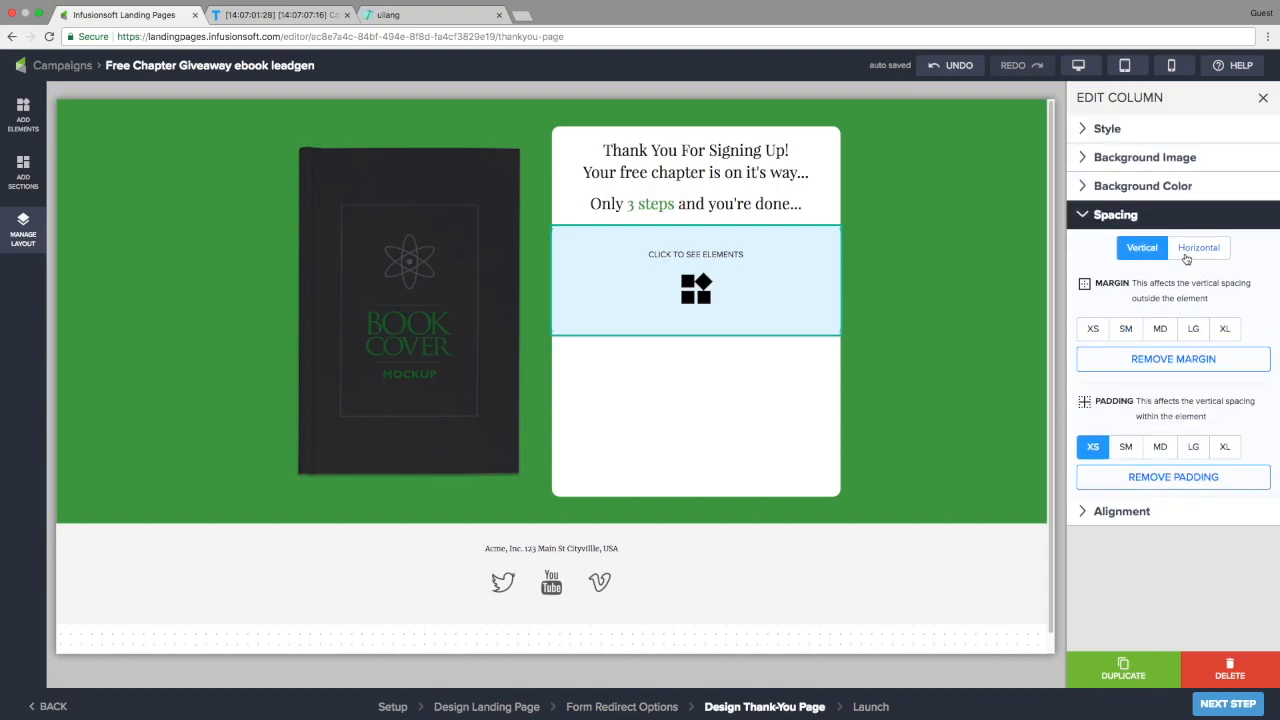
left_click(1160, 332)
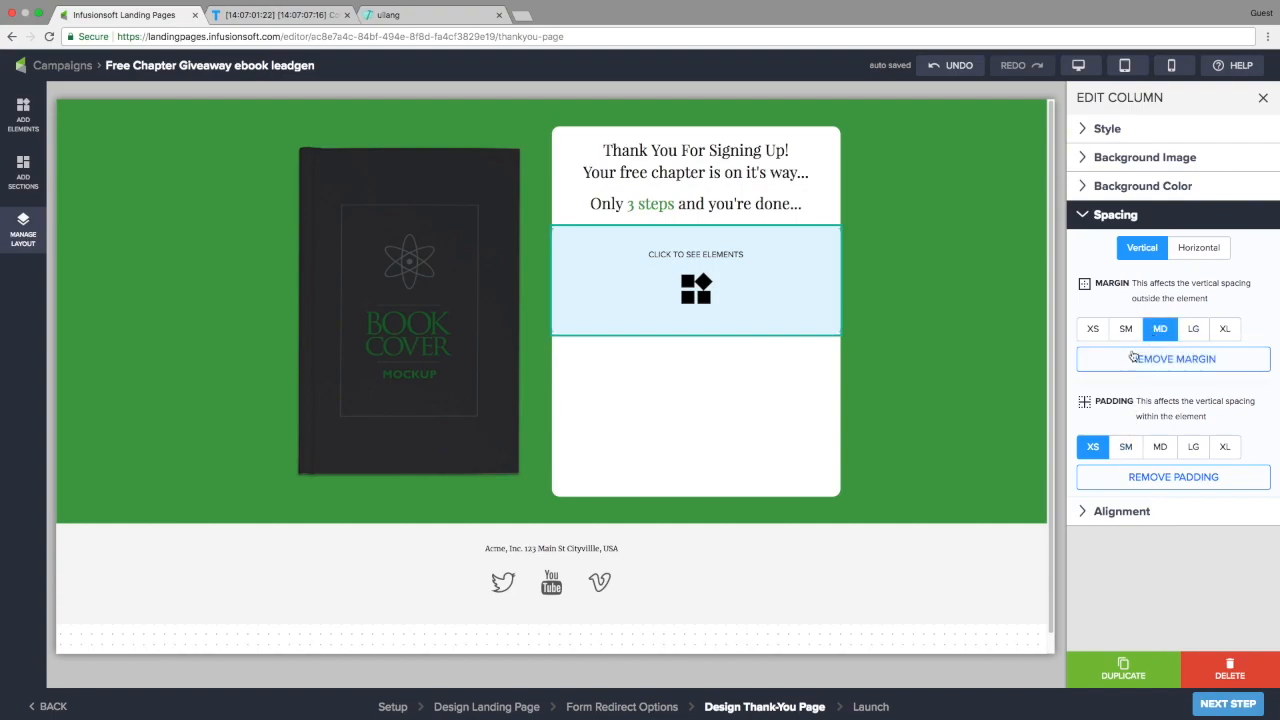
left_click(1170, 358)
left_click(1160, 450)
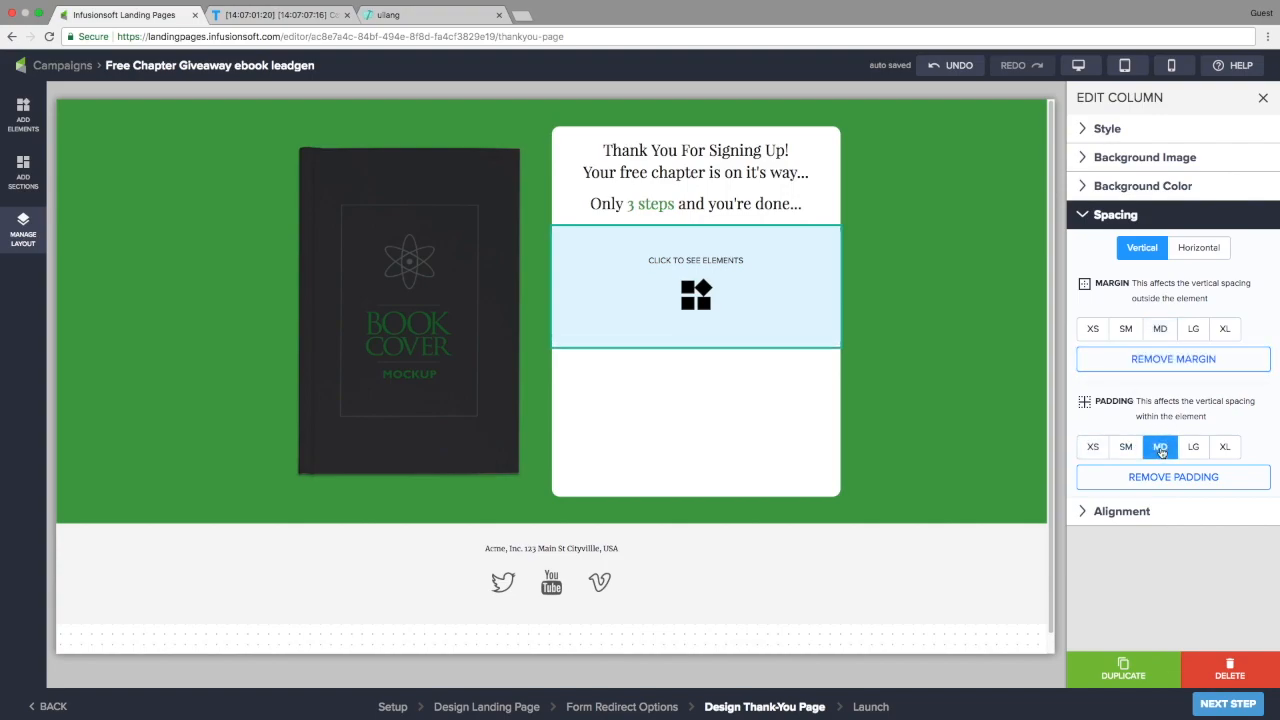
left_click(1199, 250)
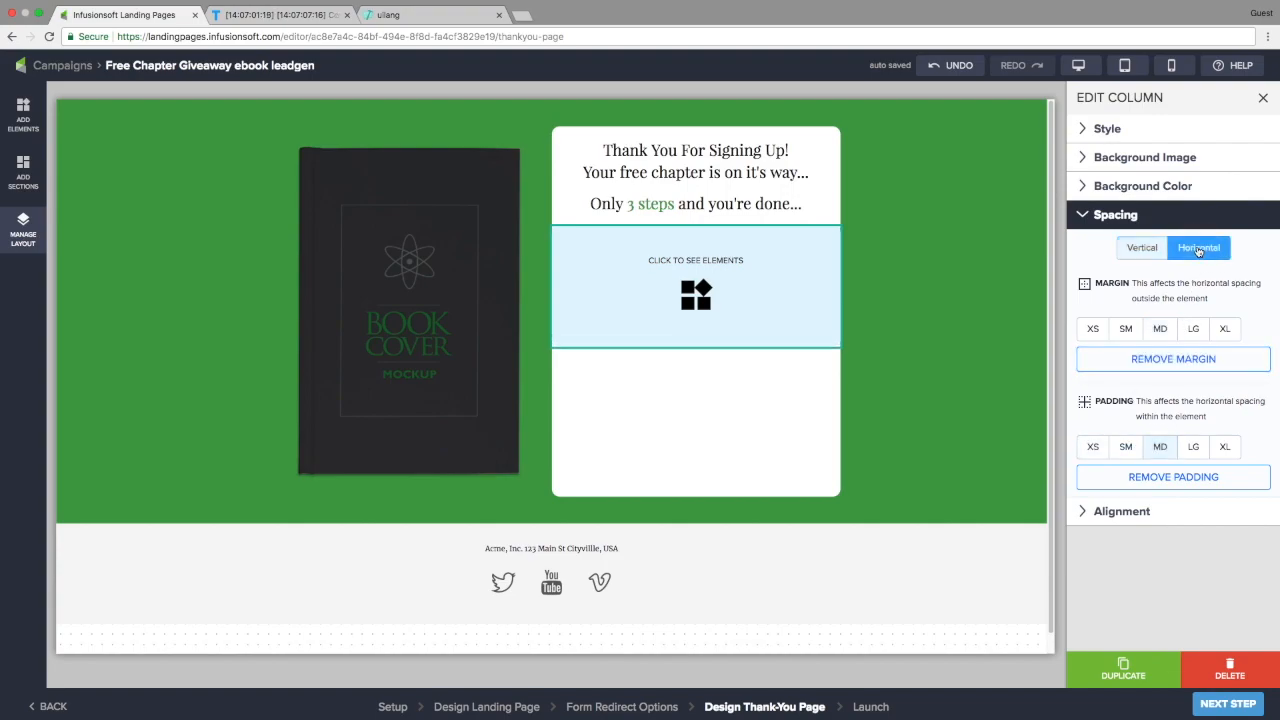
left_click(1162, 328)
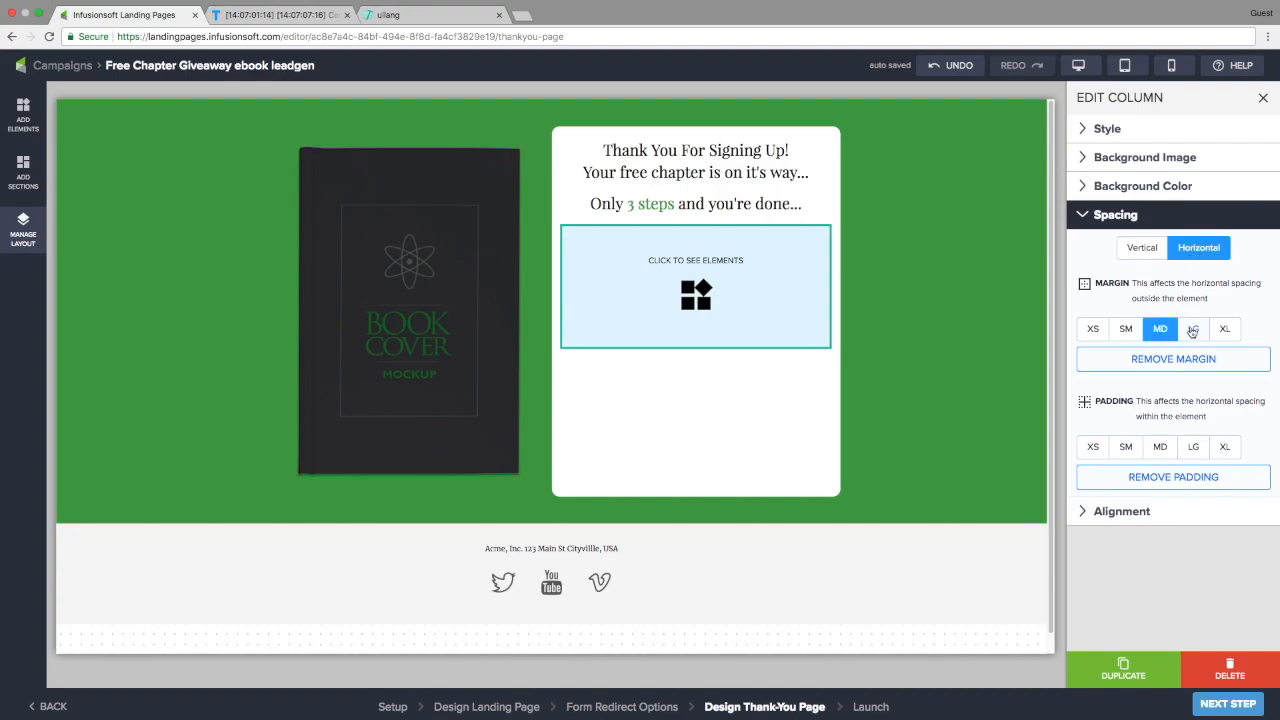
left_click(1193, 329)
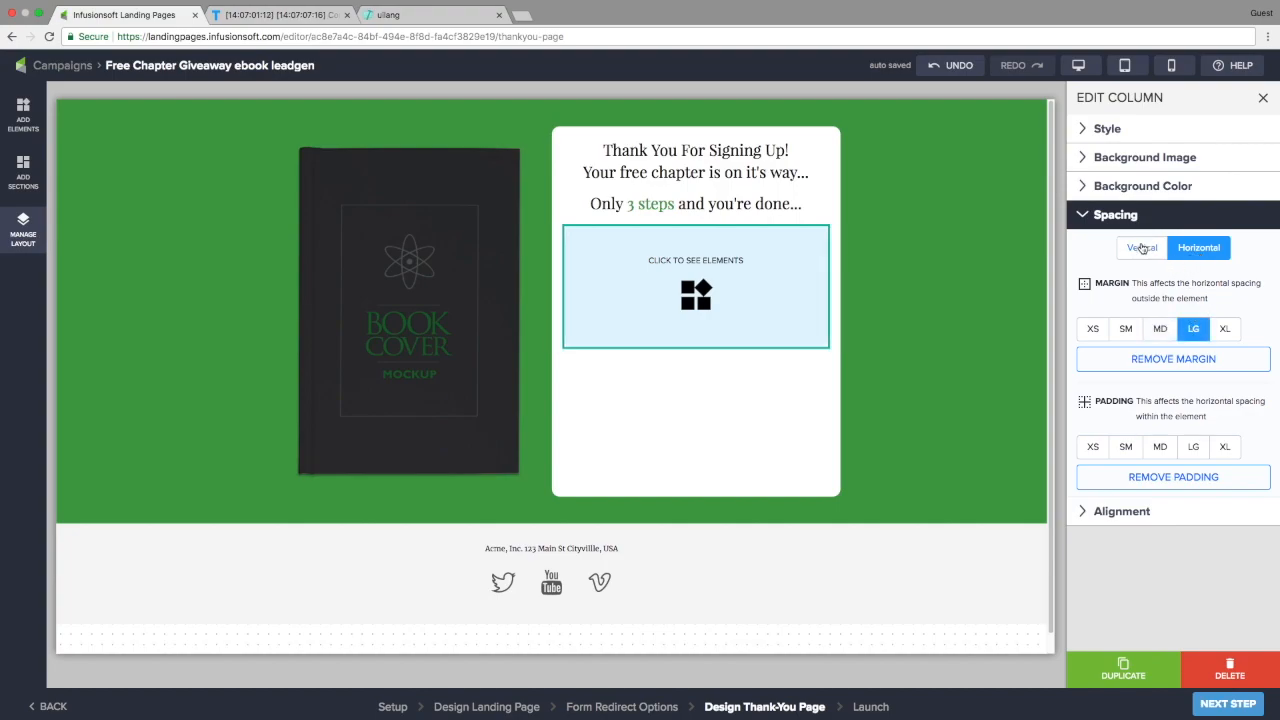
left_click(1143, 249)
left_click(1193, 330)
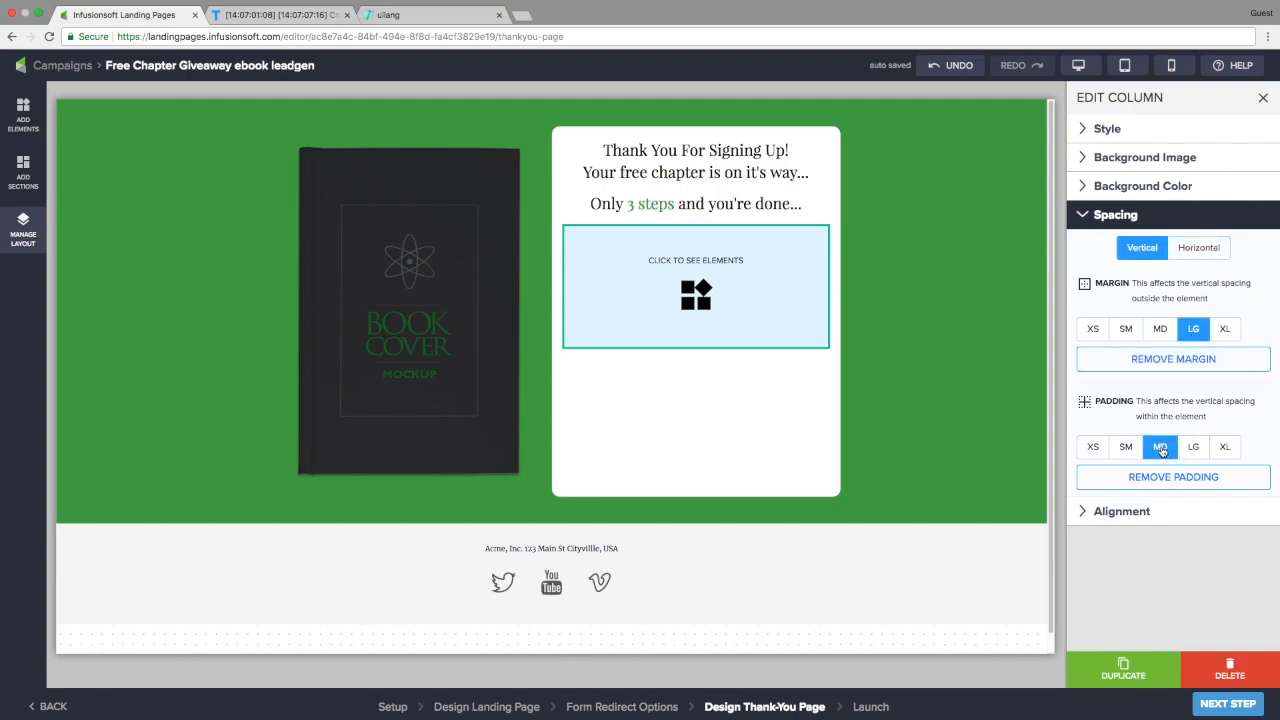
left_click(695, 290)
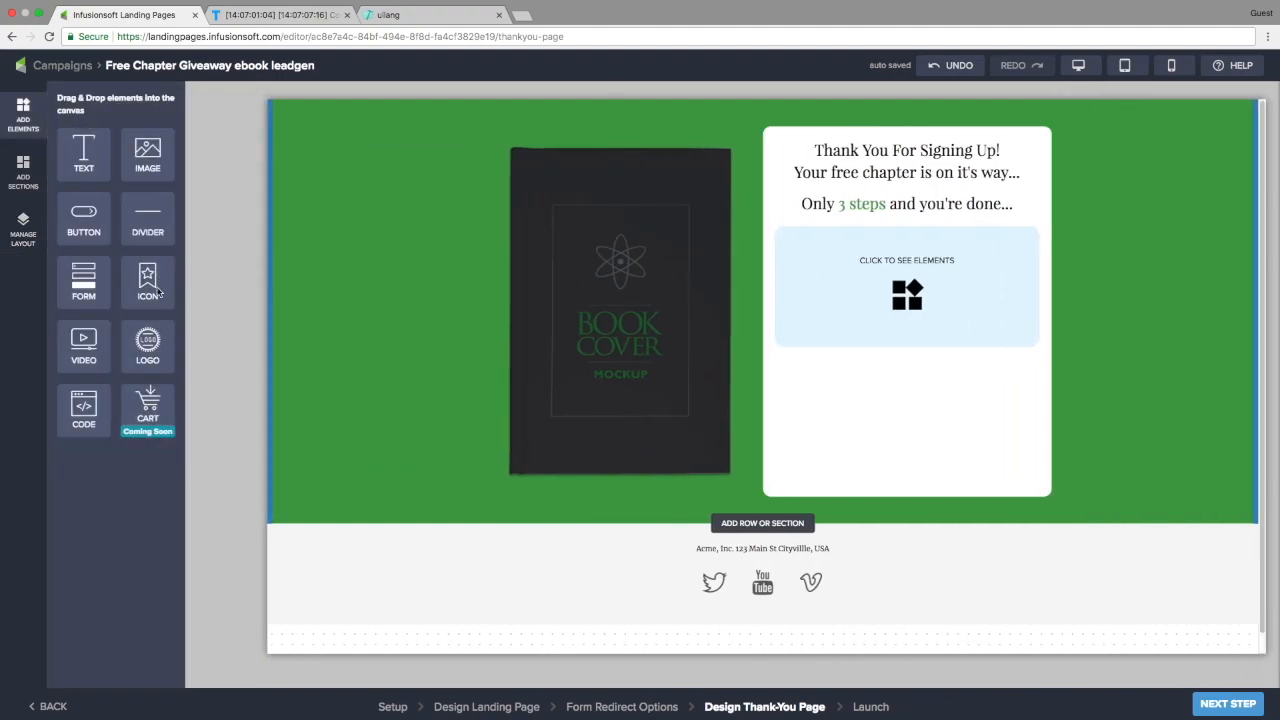
Place a text block in the light blue column and add a two-column row below it
left_click_drag(88, 155, 880, 277)
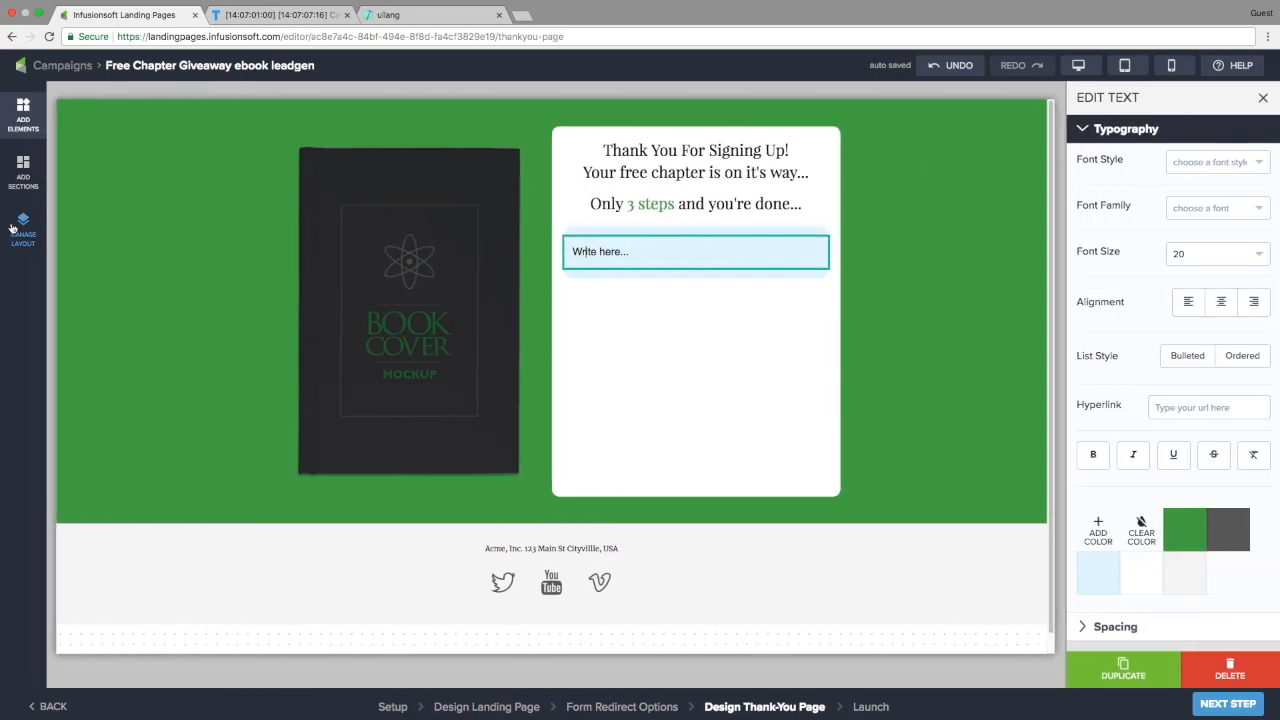
left_click(23, 226)
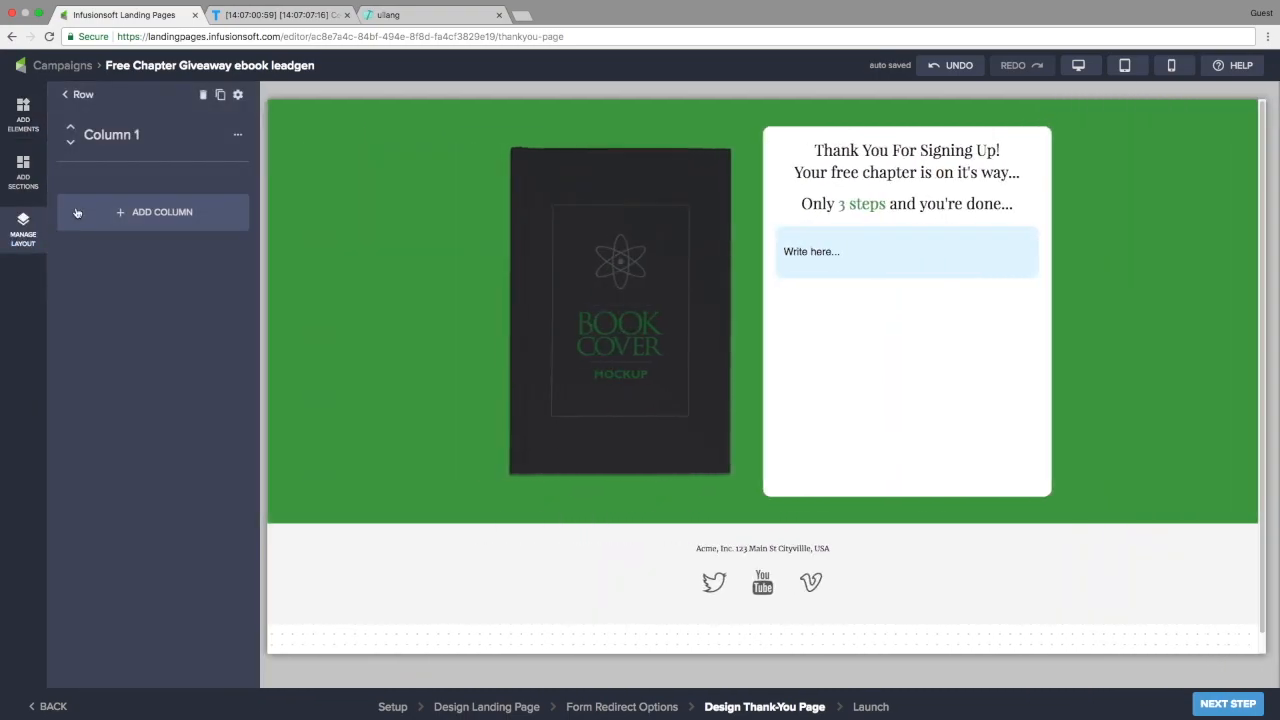
left_click(114, 134)
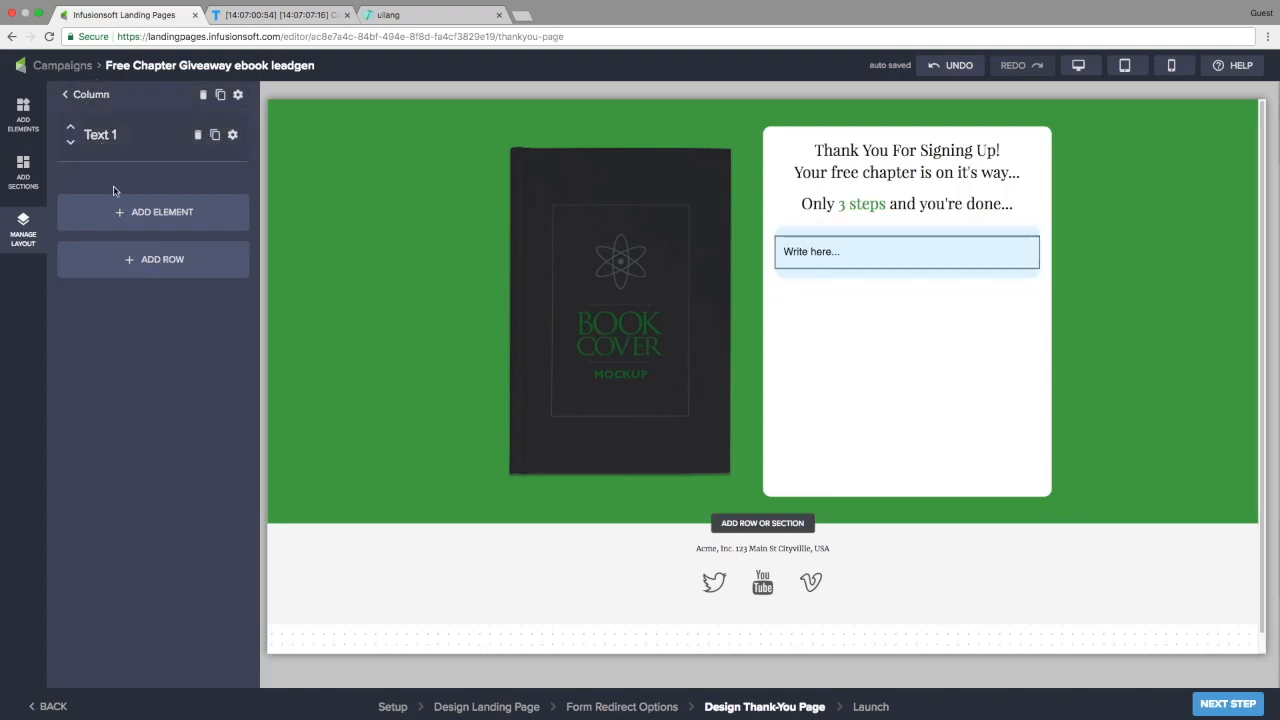
left_click(142, 260)
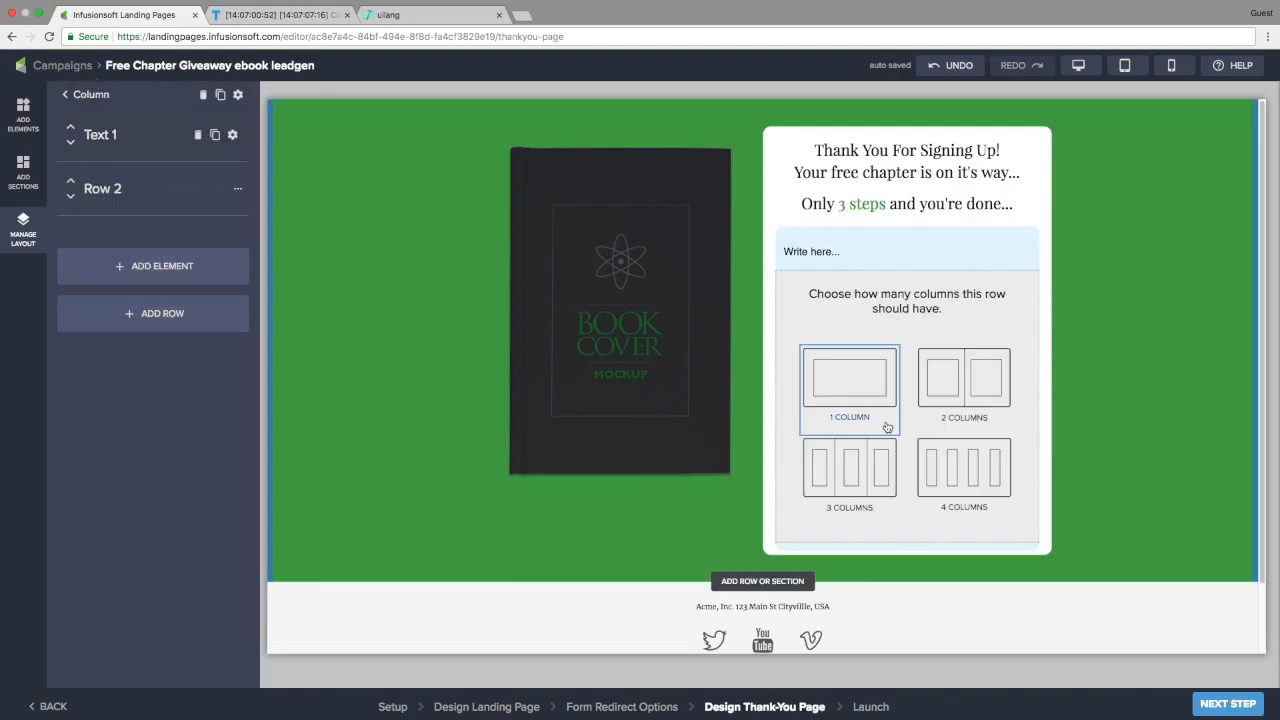
left_click(960, 372)
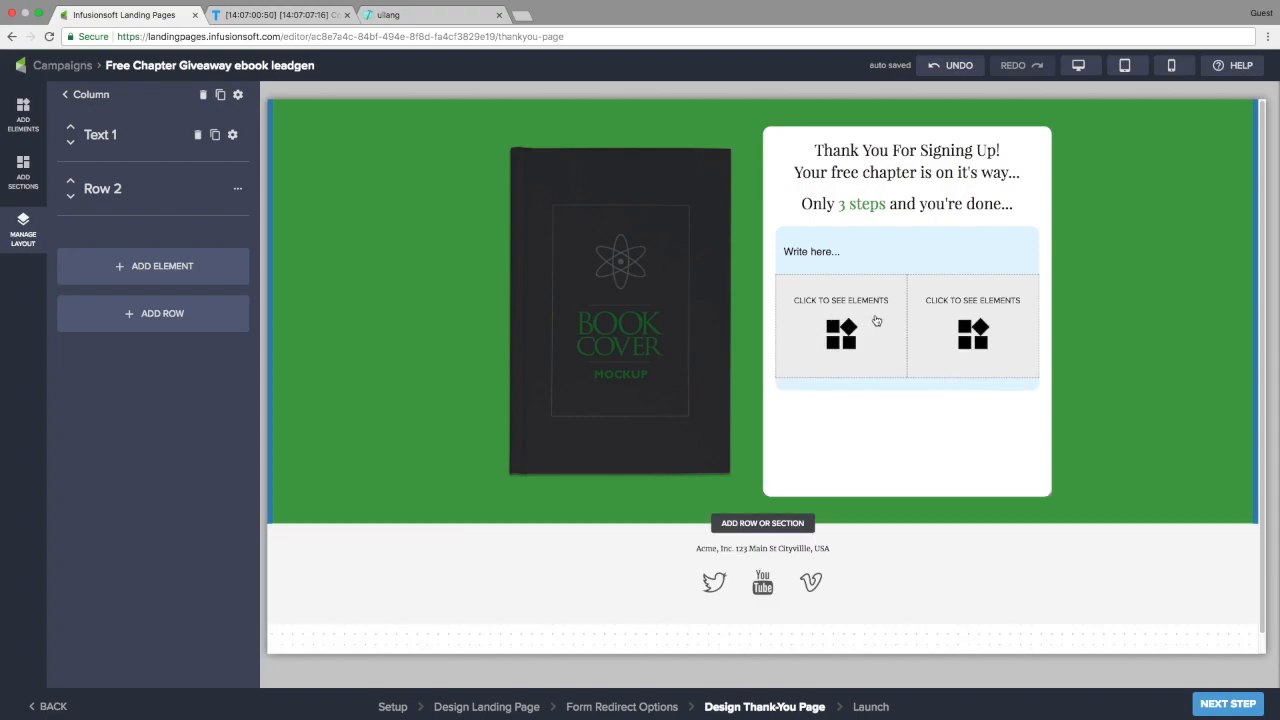
Narrow the row's first column to size 3, with mobile size about 3
left_click(104, 189)
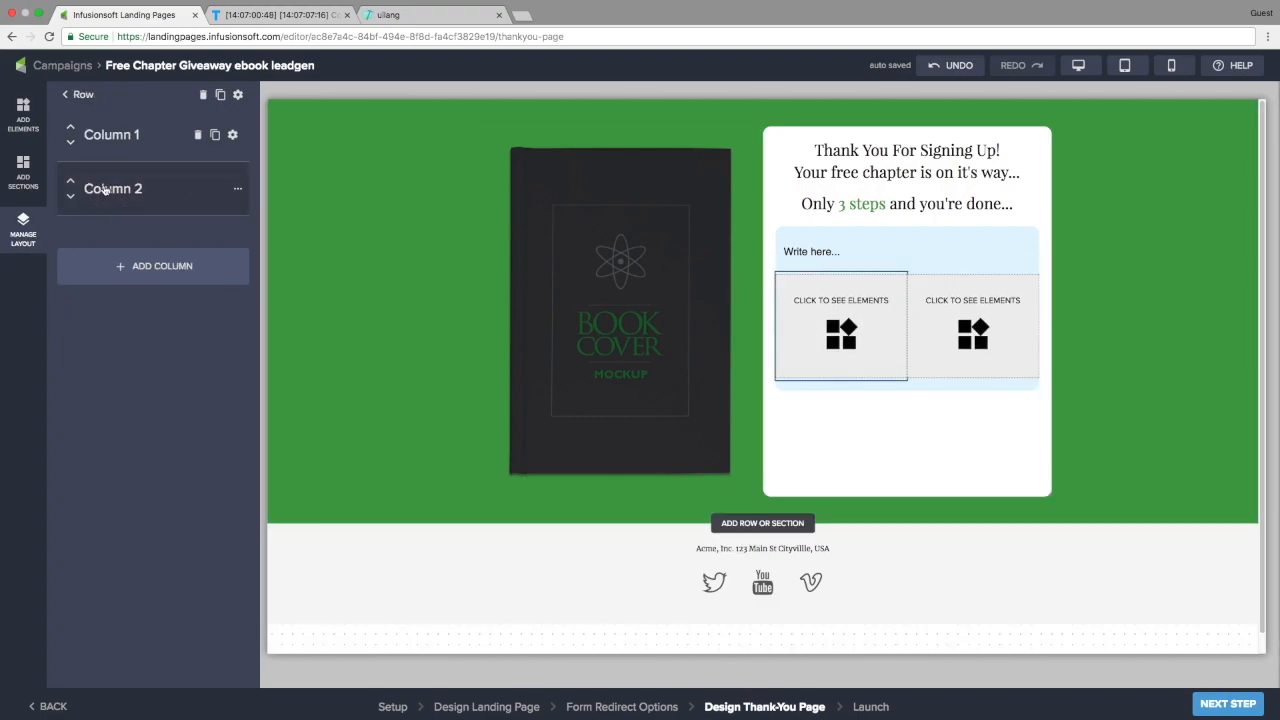
left_click(232, 134)
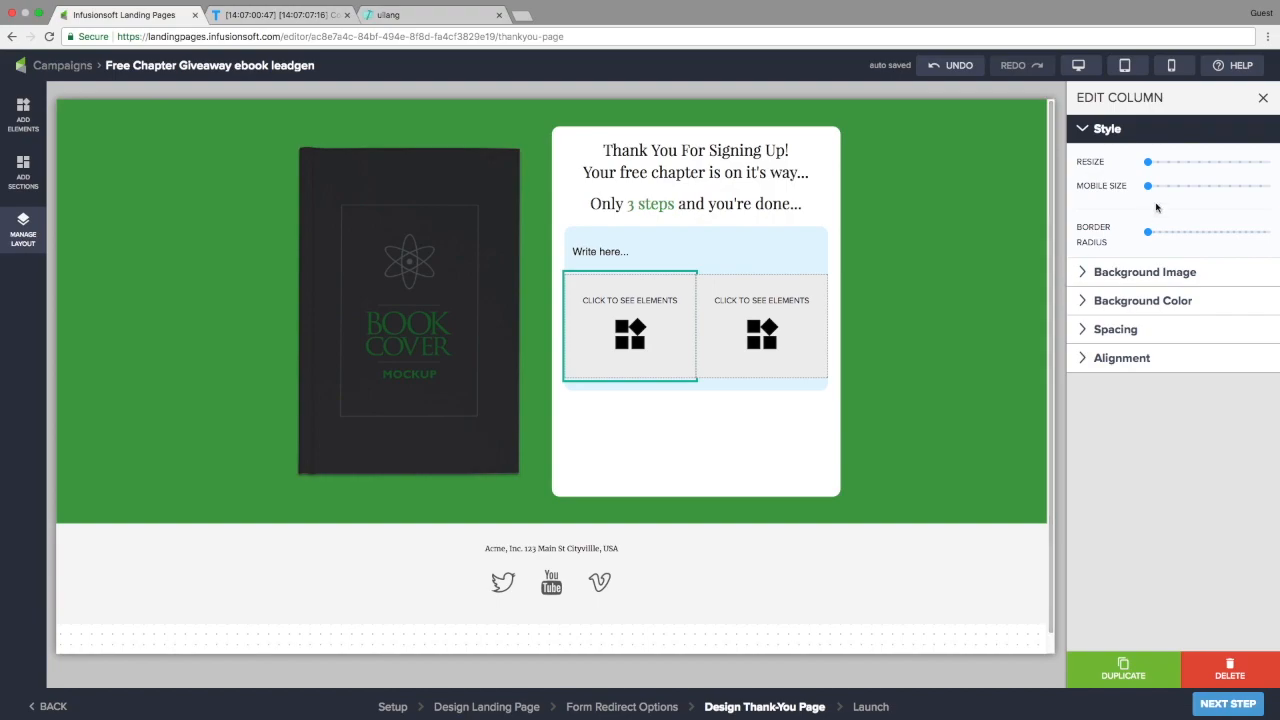
left_click_drag(1150, 167, 1179, 167)
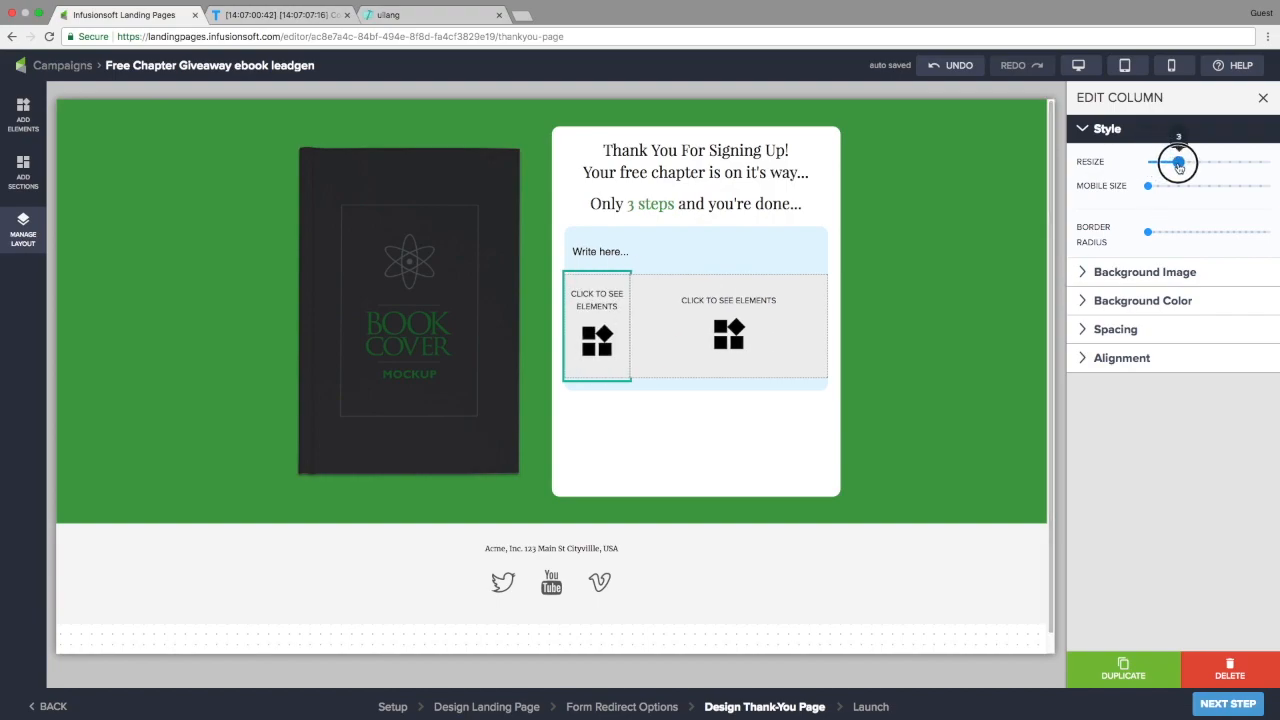
left_click_drag(1150, 188, 1182, 189)
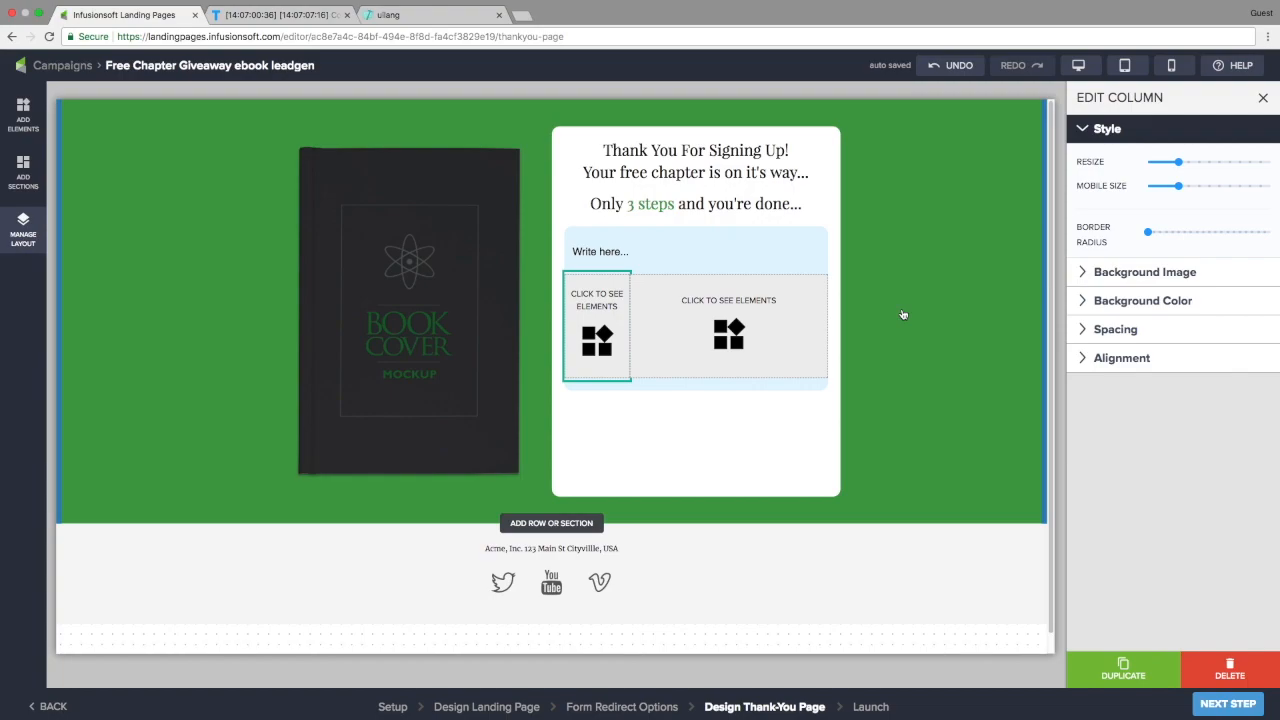
Add a star icon to the narrow left column and shrink it small
left_click(22, 110)
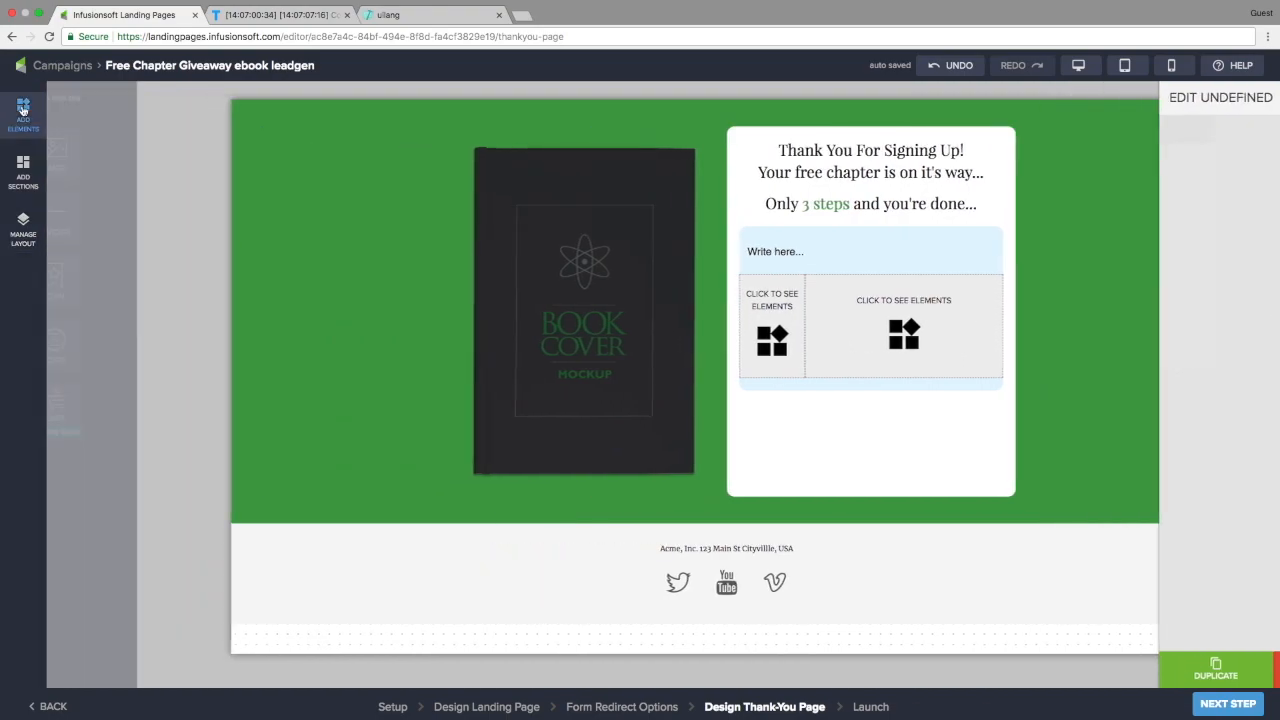
left_click_drag(148, 278, 806, 332)
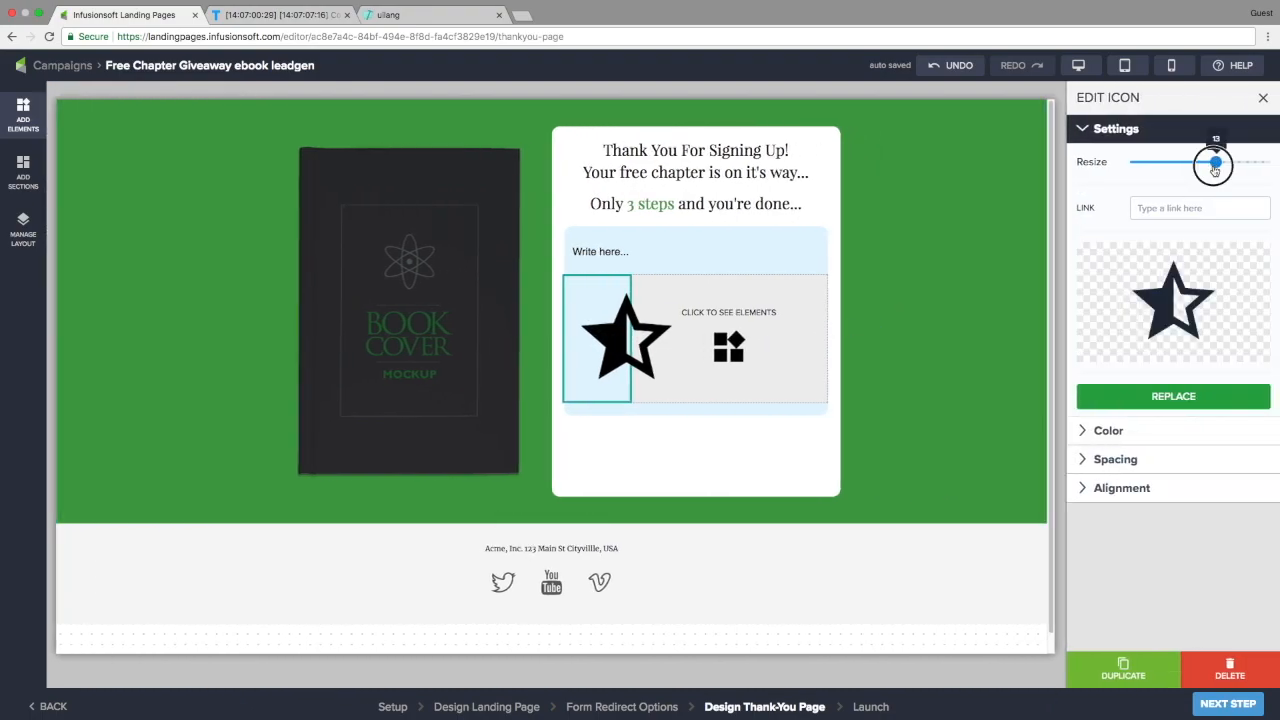
left_click_drag(1214, 168, 1138, 162)
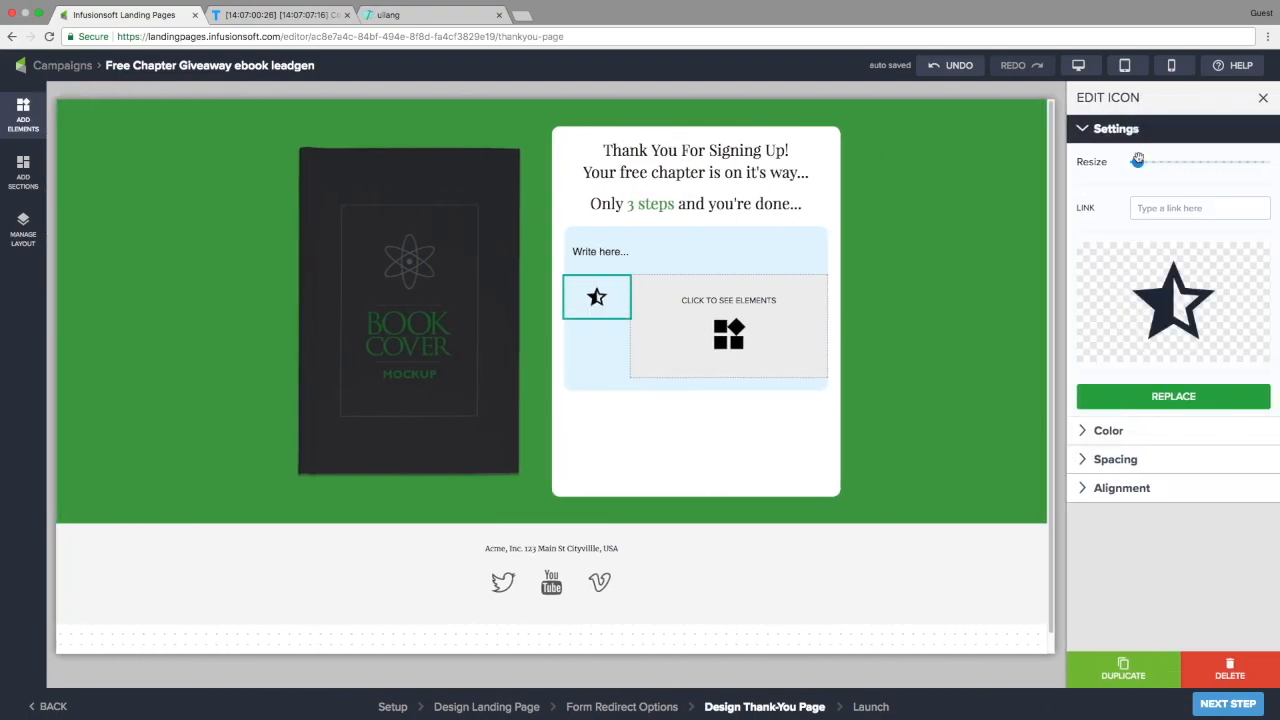
Open the icon library to replace the star, switch the set to Font Awesome and clear the search
left_click(1176, 301)
double_click(453, 222)
type("em")
left_click(594, 224)
left_click(594, 210)
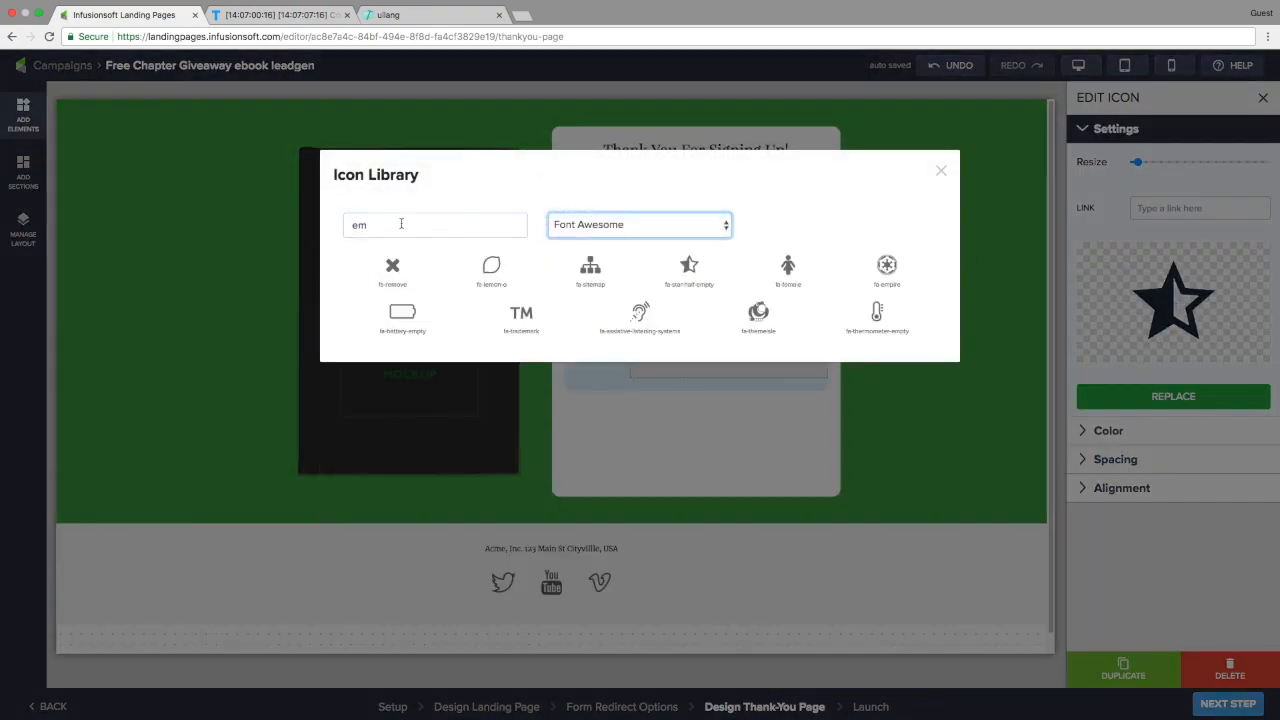
double_click(402, 229)
type("ma")
key("BackSpace")
key("BackSpace")
type("i")
key("BackSpace")
Replace the star with the outlined envelope icon and color it green
type("env")
left_click(392, 266)
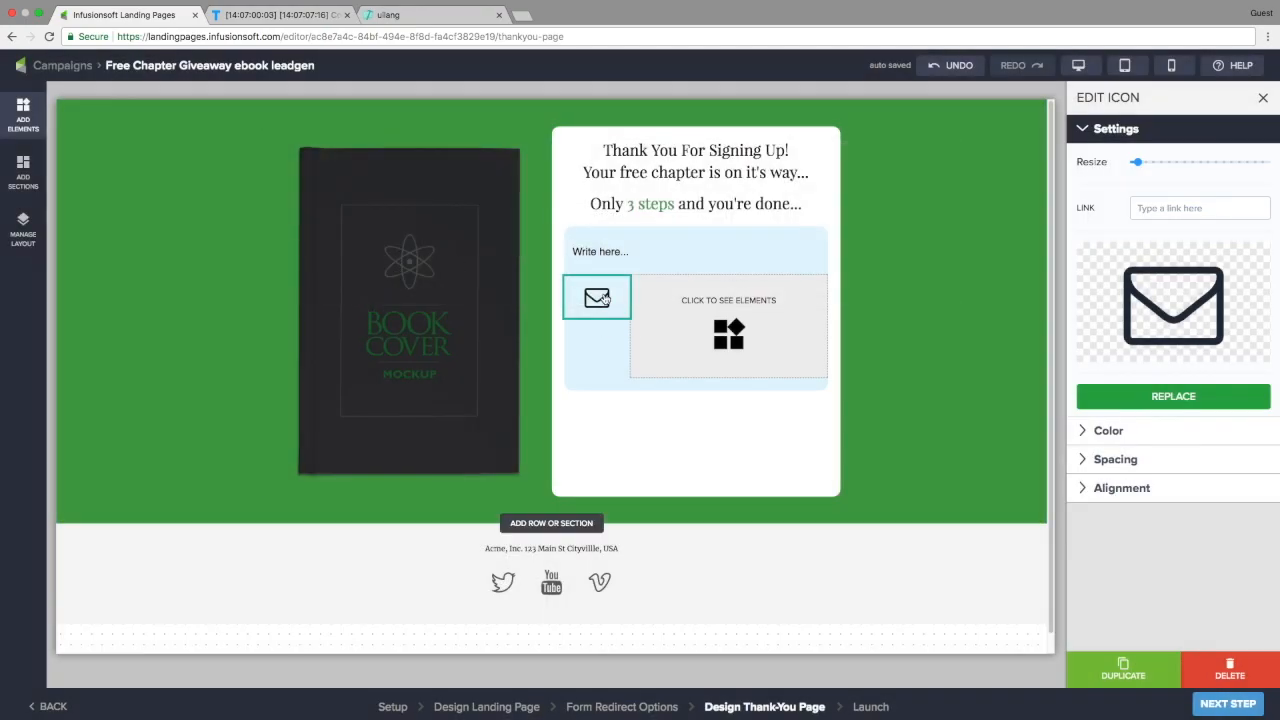
left_click(1105, 431)
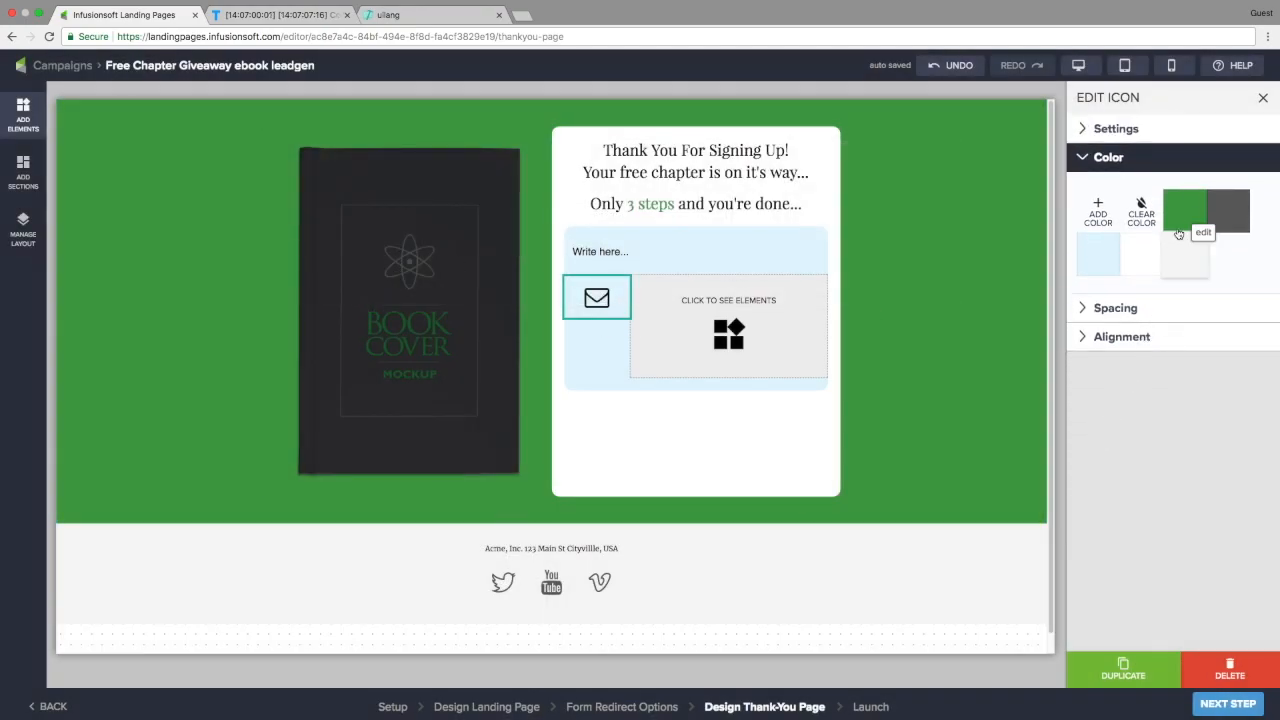
left_click(1184, 211)
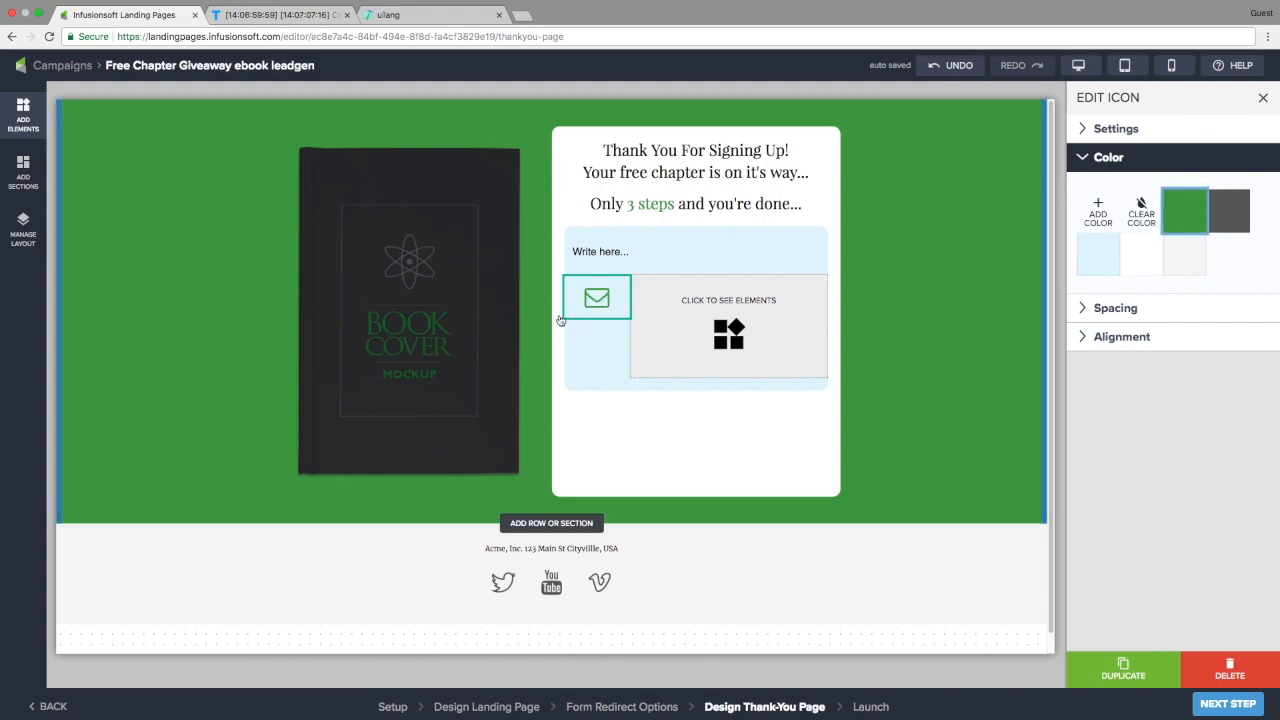
Add a text block, a divider and a second text block into the placeholder
left_click(23, 116)
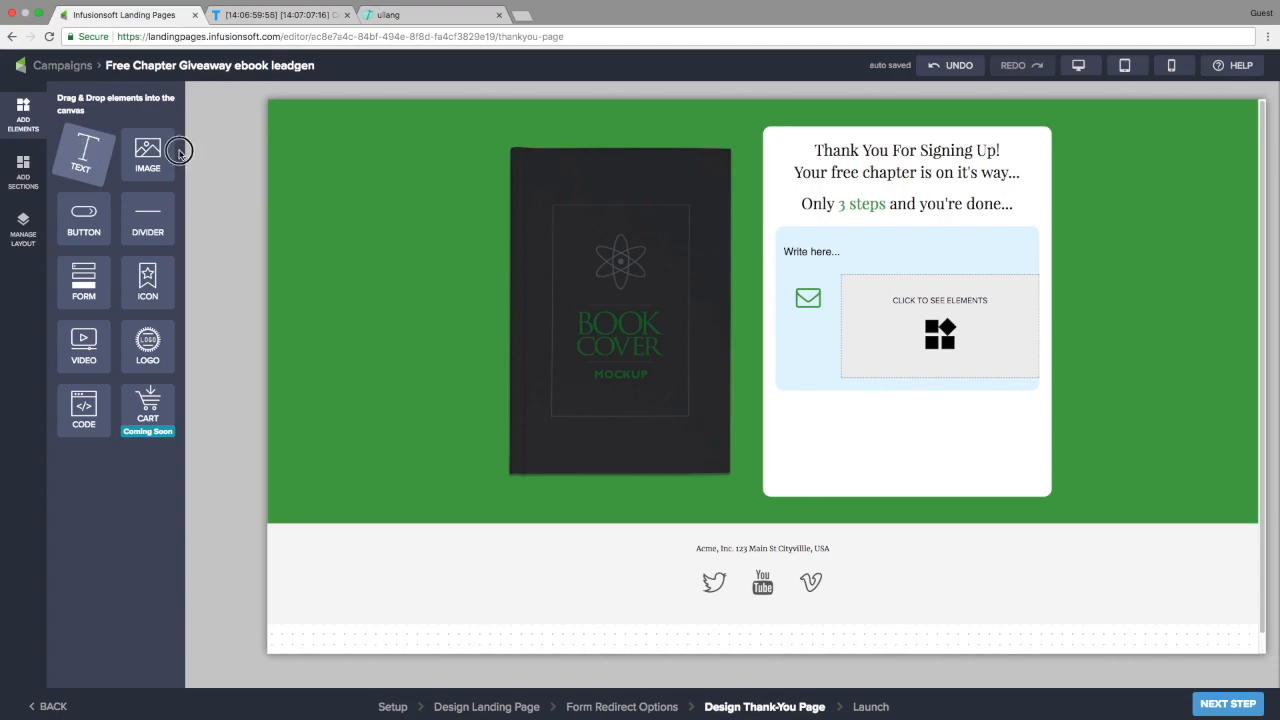
left_click_drag(179, 151, 882, 300)
left_click_drag(148, 215, 885, 296)
left_click_drag(84, 150, 885, 332)
Remove the divider's margin and padding, then select the upper text for editing
left_click(885, 328)
left_click(1112, 405)
left_click(1173, 330)
left_click(1173, 448)
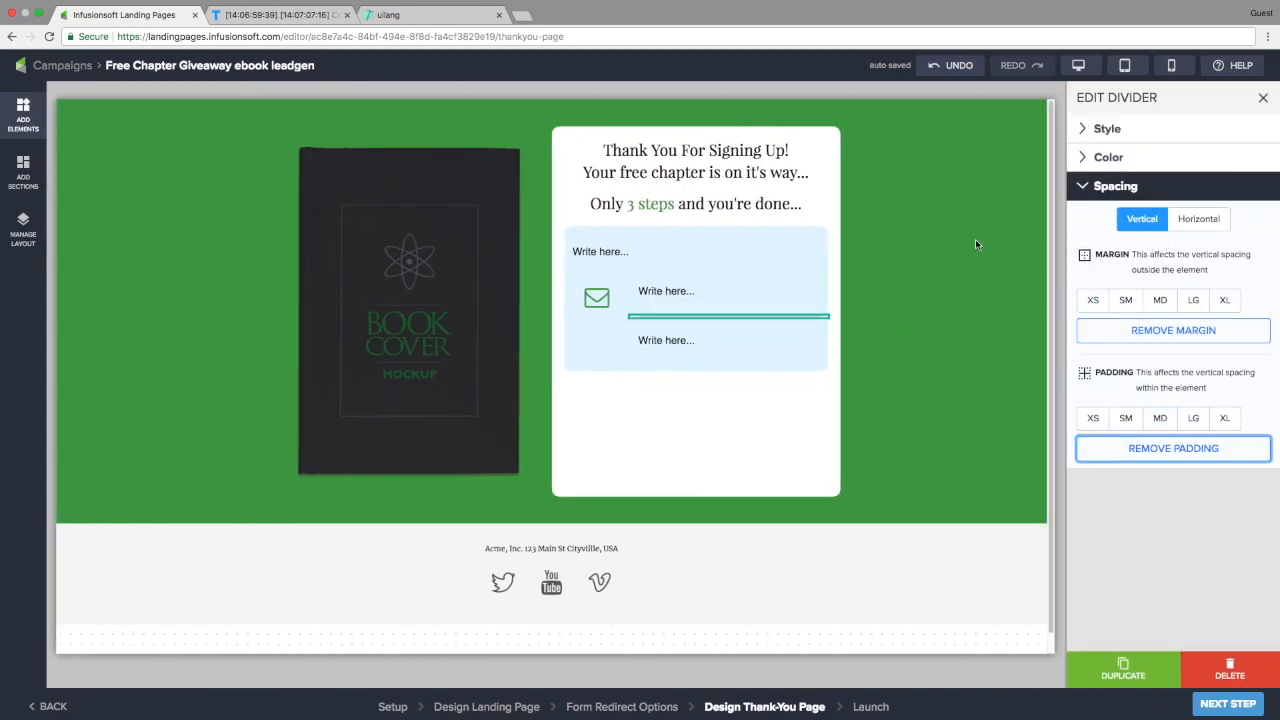
double_click(641, 290)
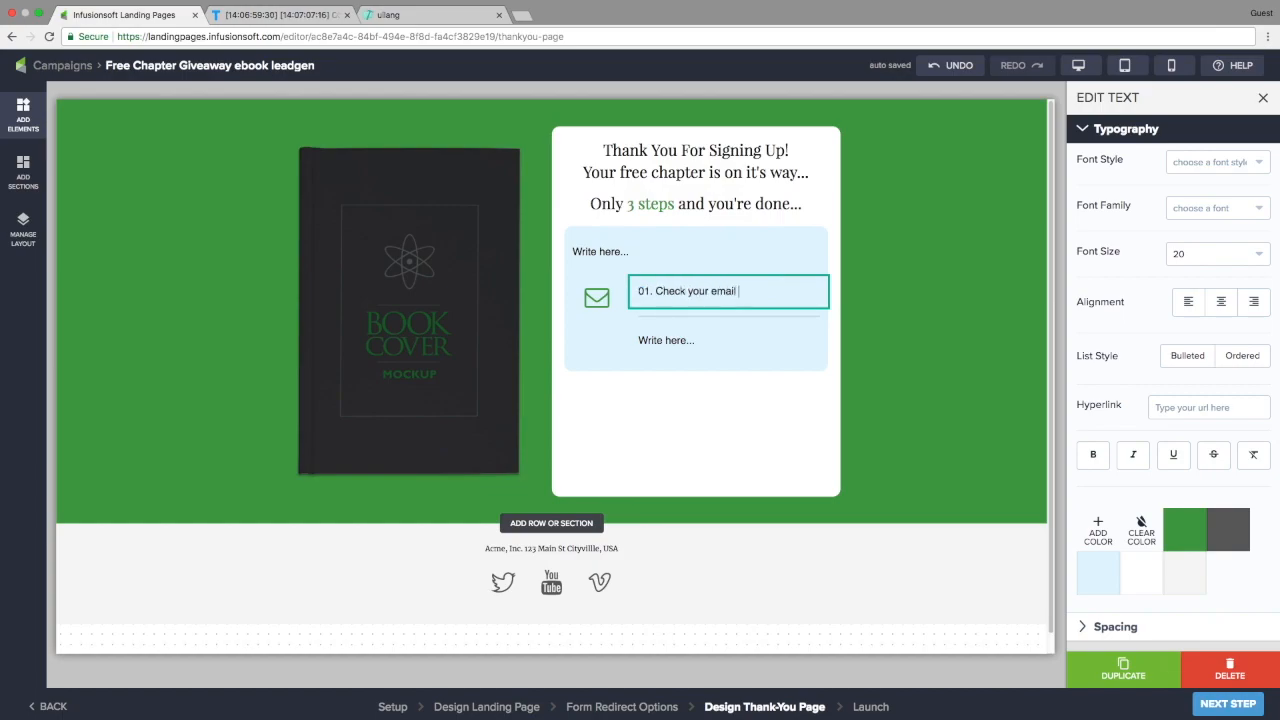
Make the upper step text a Heading at font size 24
left_click(1217, 162)
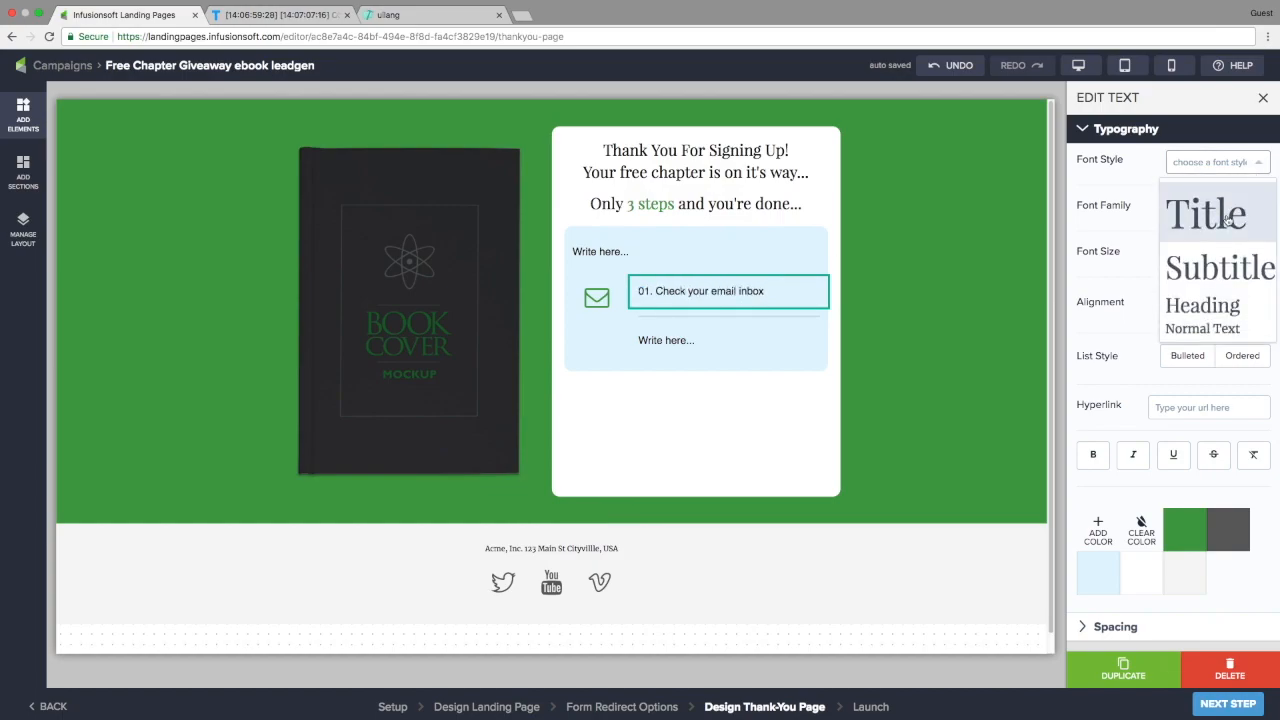
left_click(1200, 303)
left_click(1217, 254)
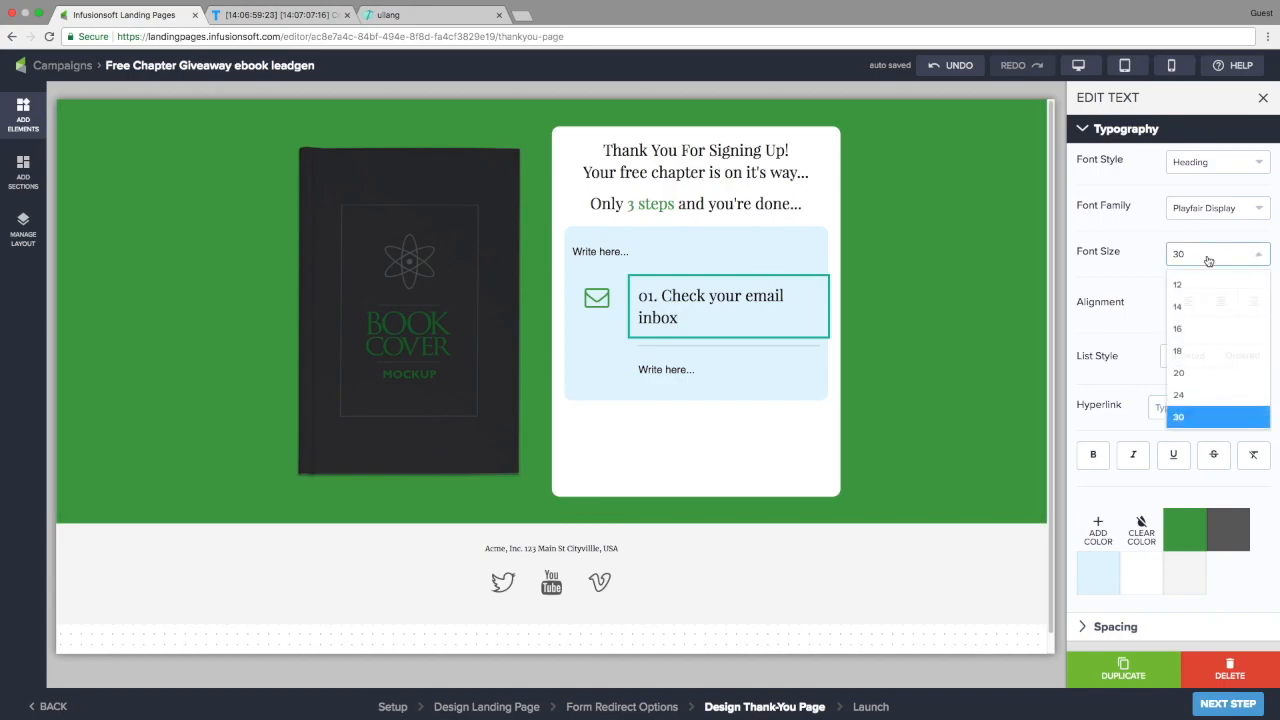
left_click(1185, 402)
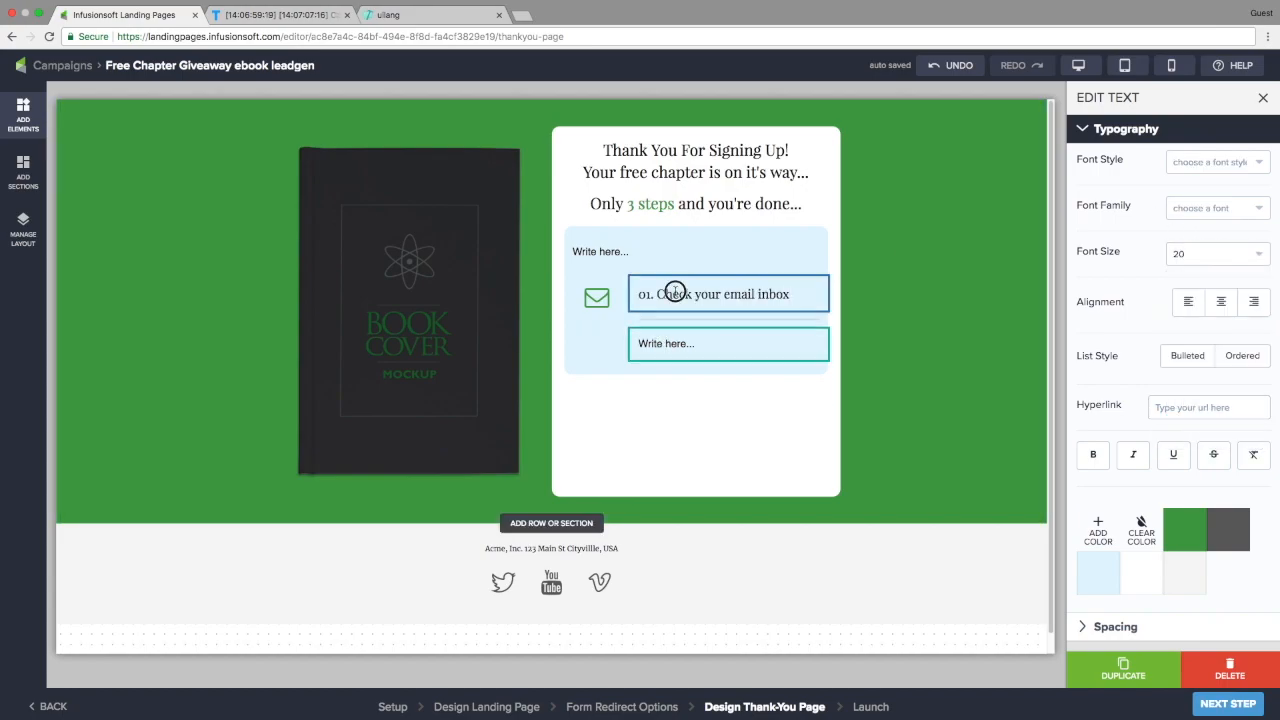
Finish the description '...you used to sign up.' as Normal Text at size 16
left_click(666, 344)
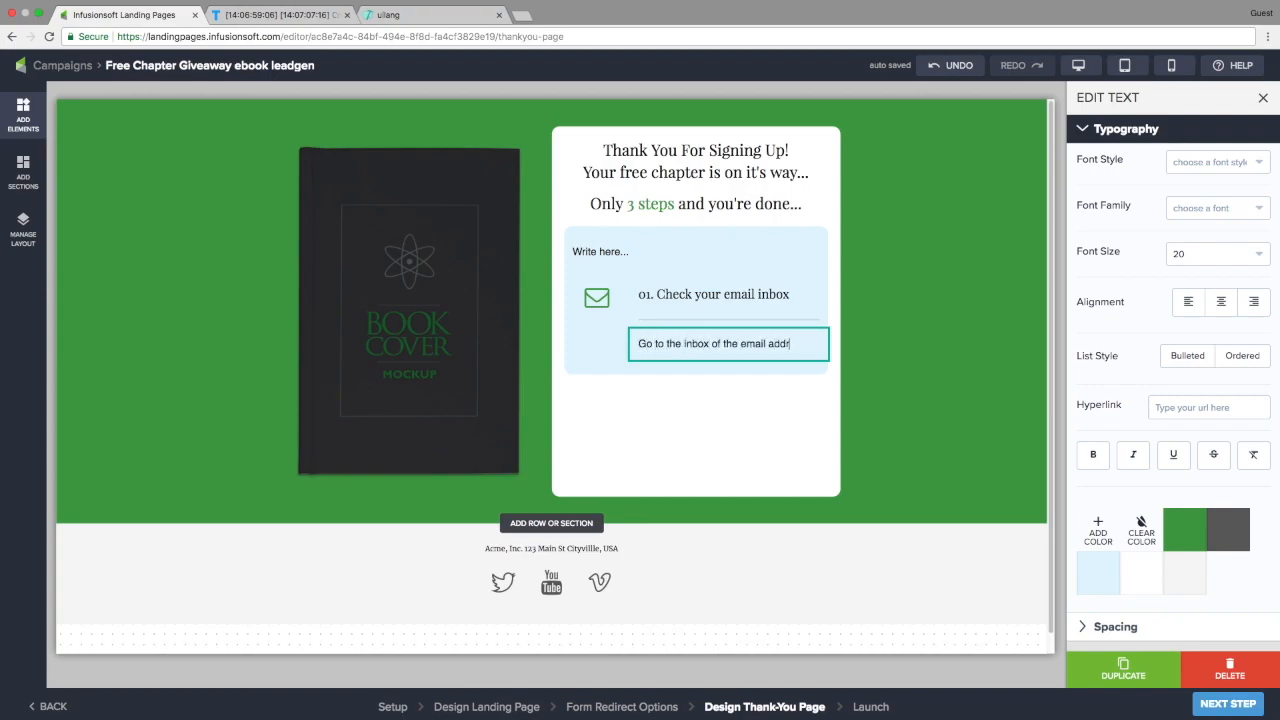
type("ou used to sign up")
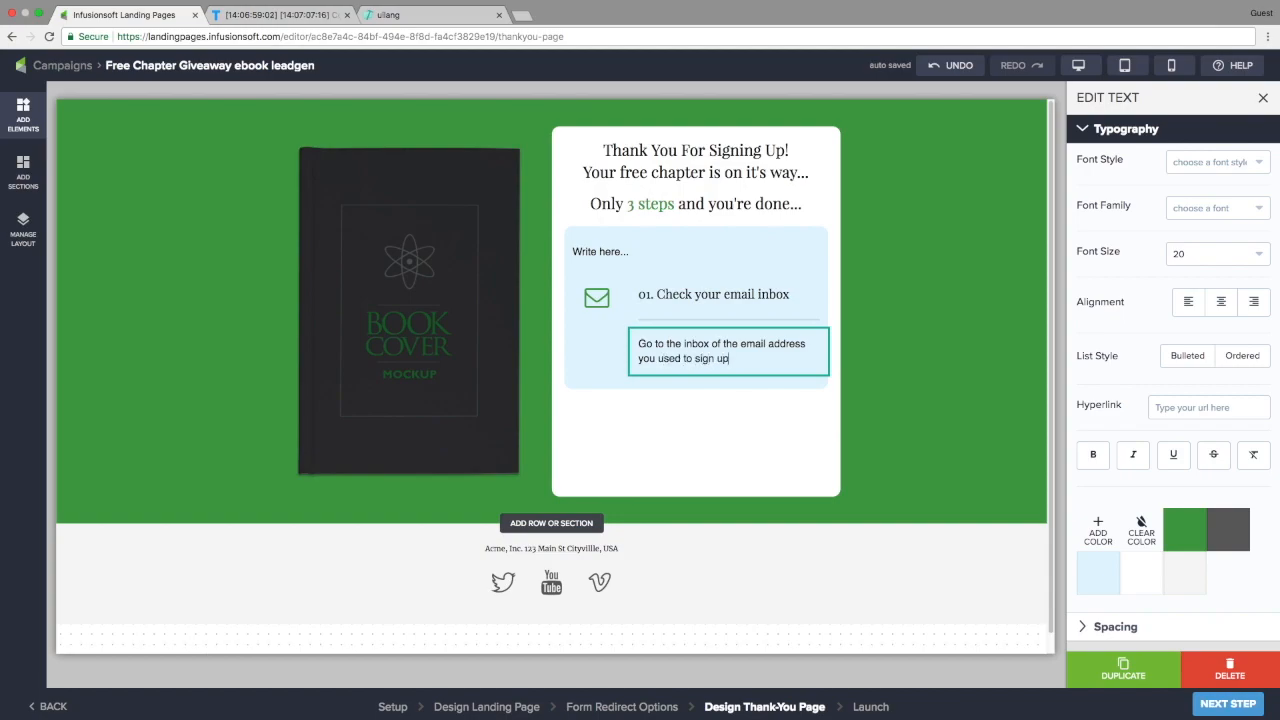
type(".")
left_click(1195, 172)
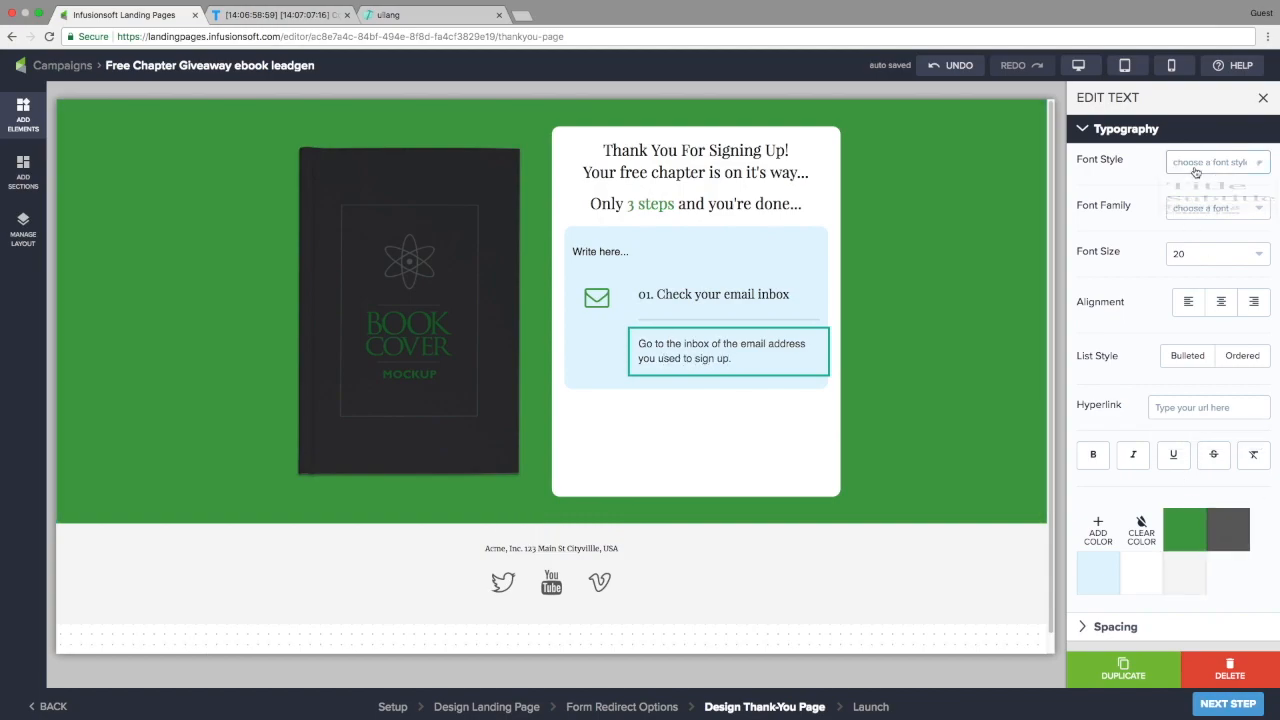
left_click(1196, 332)
left_click(1205, 253)
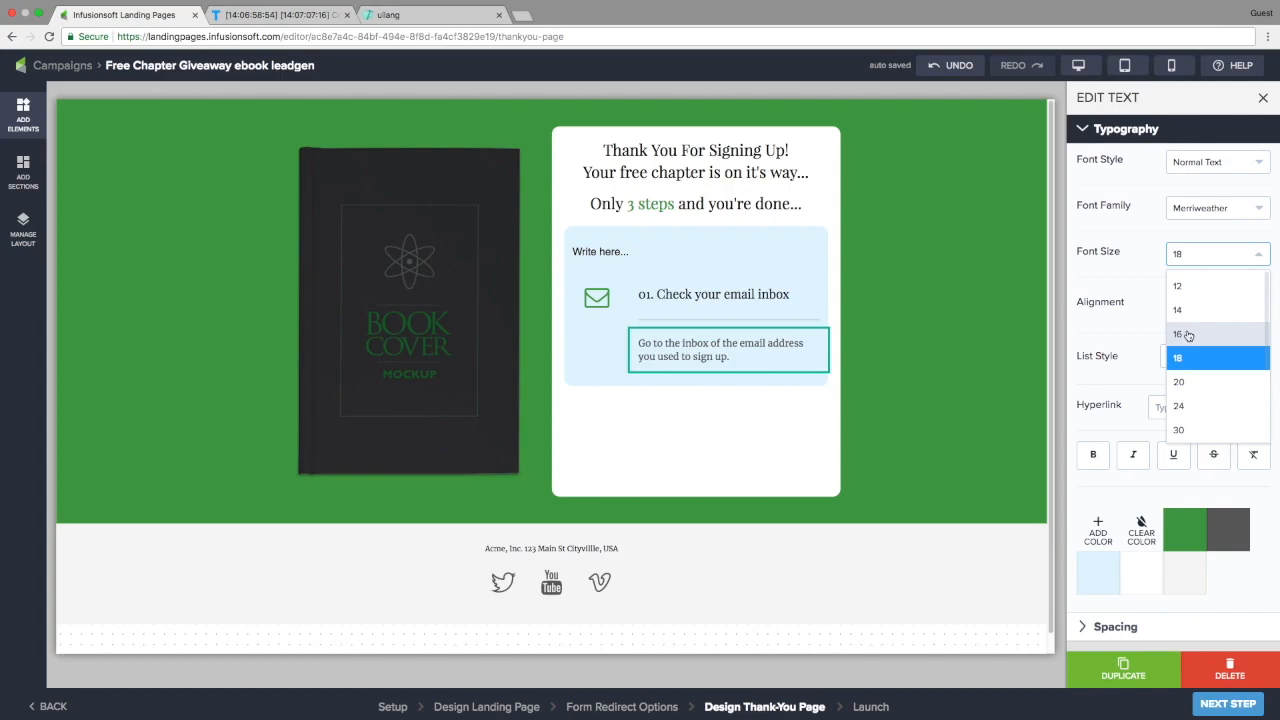
left_click(1188, 334)
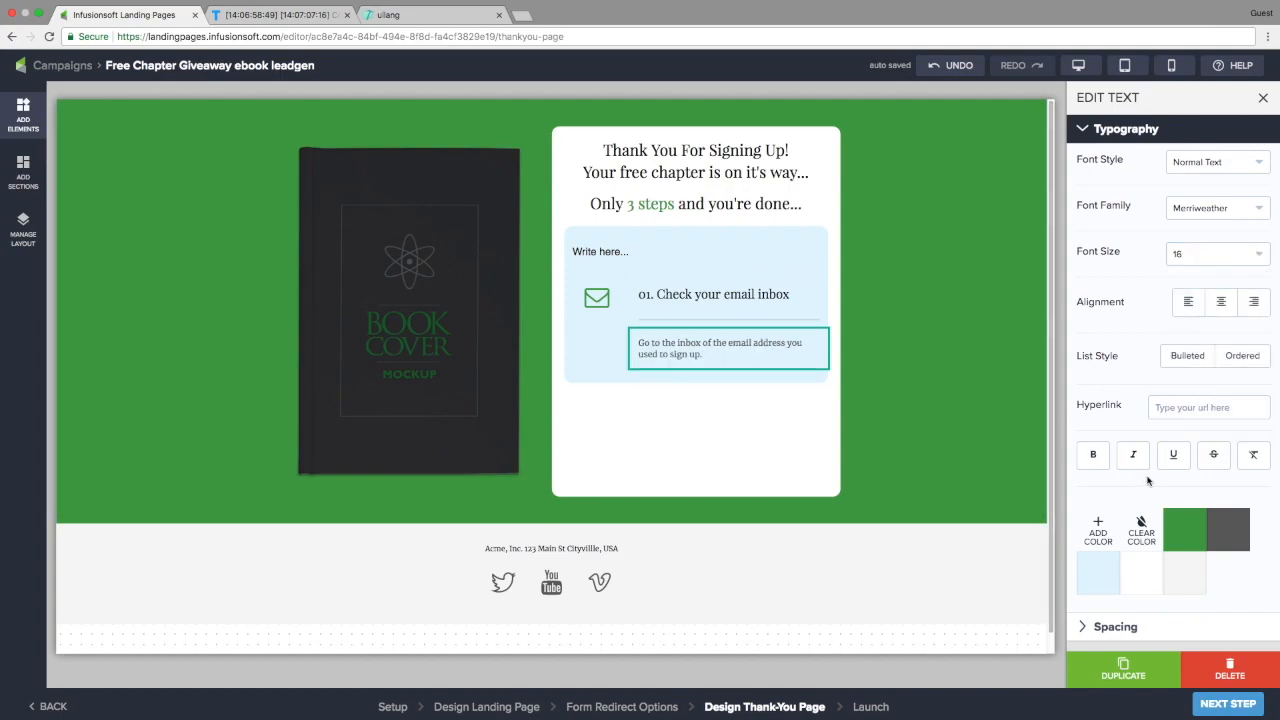
scroll(1117, 602, "down", 1)
left_click(1116, 608)
Set the description and heading padding to XS and the envelope icon's padding to LG
left_click(1090, 390)
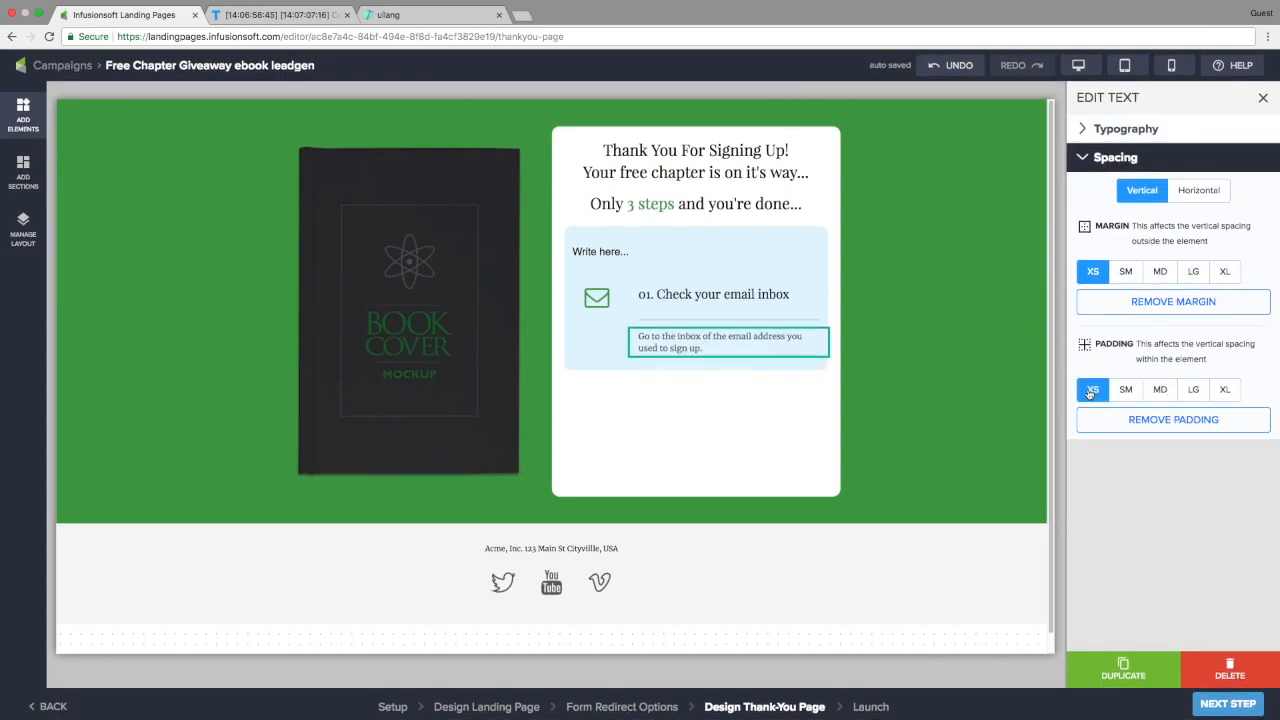
left_click(597, 300)
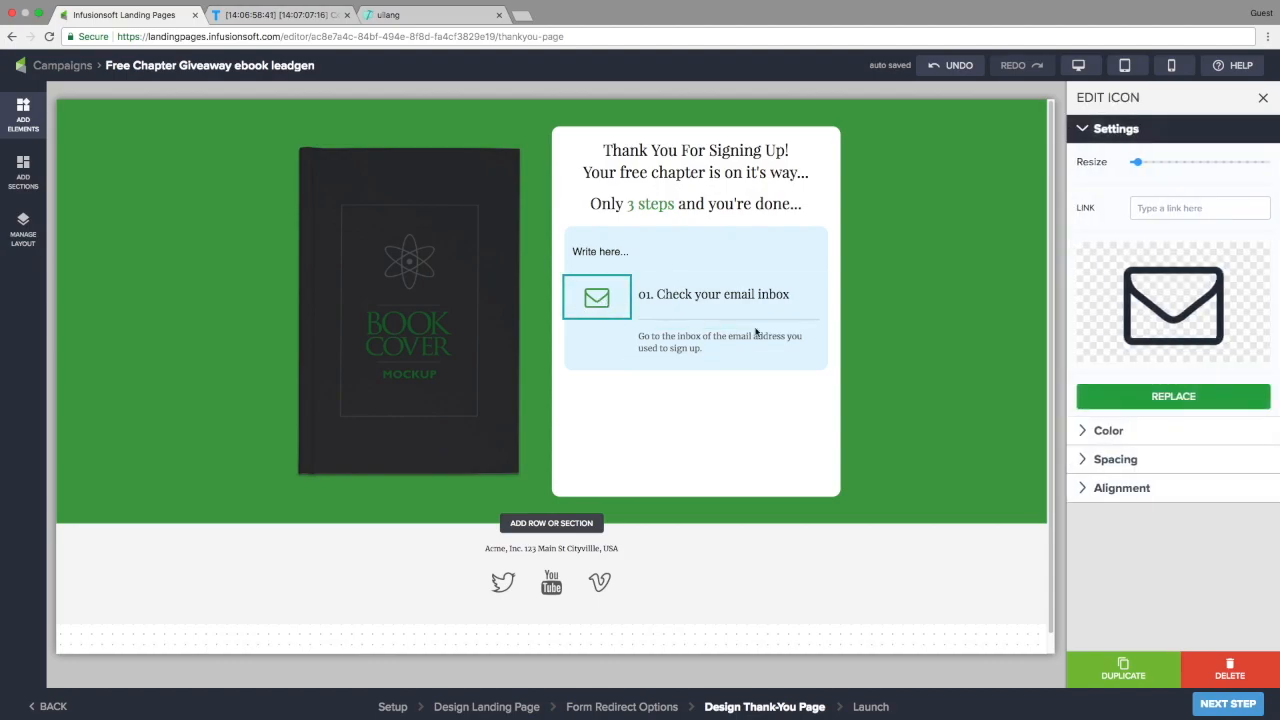
left_click(1108, 458)
left_click(1200, 420)
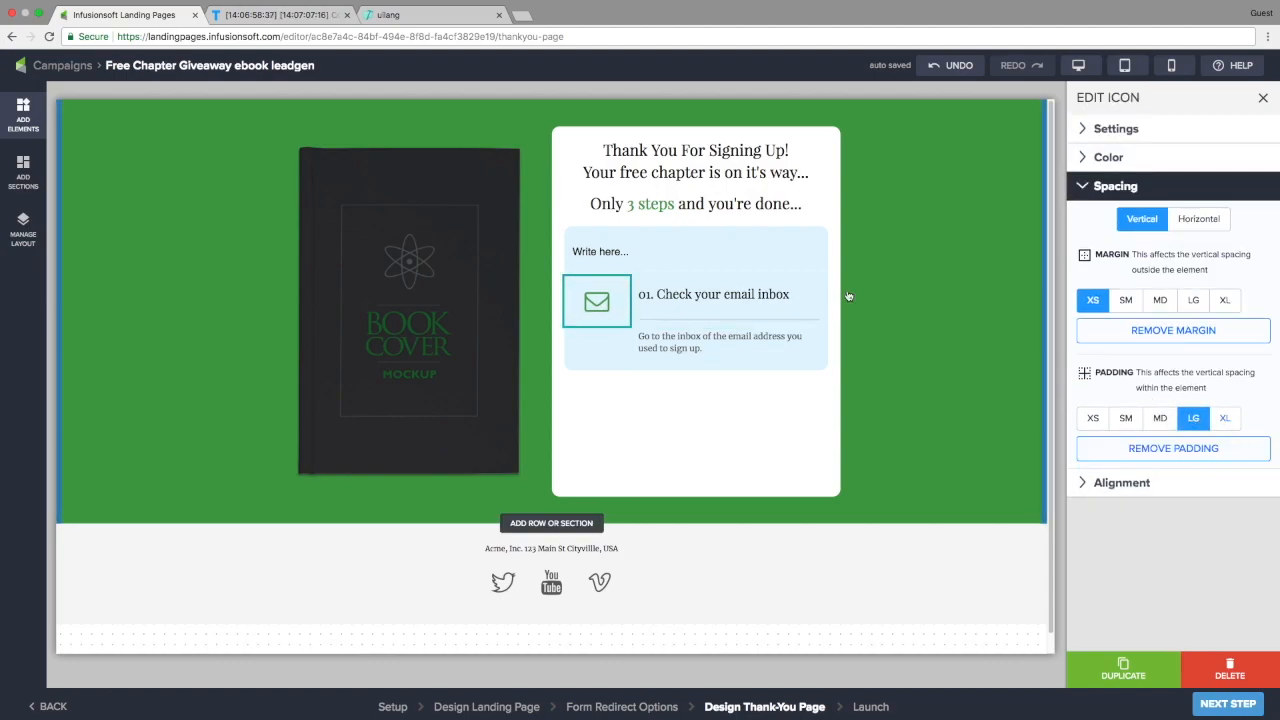
left_click(729, 294)
left_click(1110, 606)
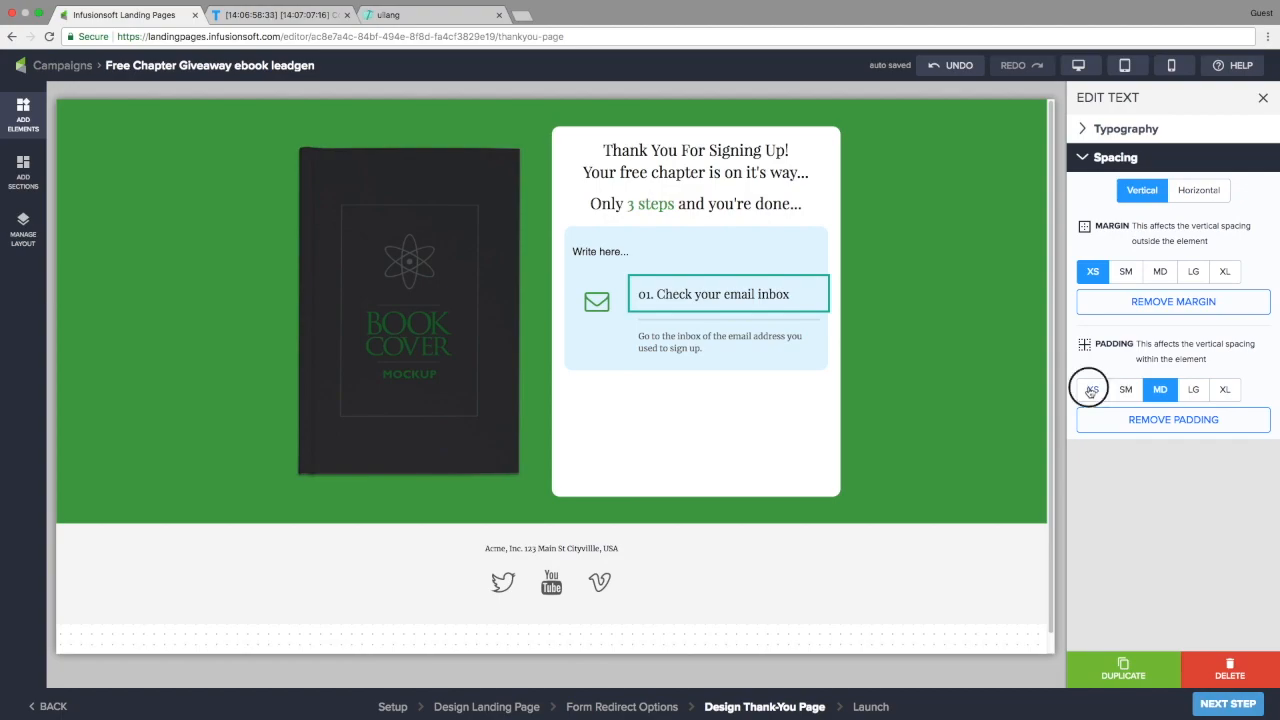
left_click(1090, 390)
Enlarge the envelope icon slightly and open the card column in Manage Layout
left_click(597, 301)
left_click_drag(1140, 167, 1146, 163)
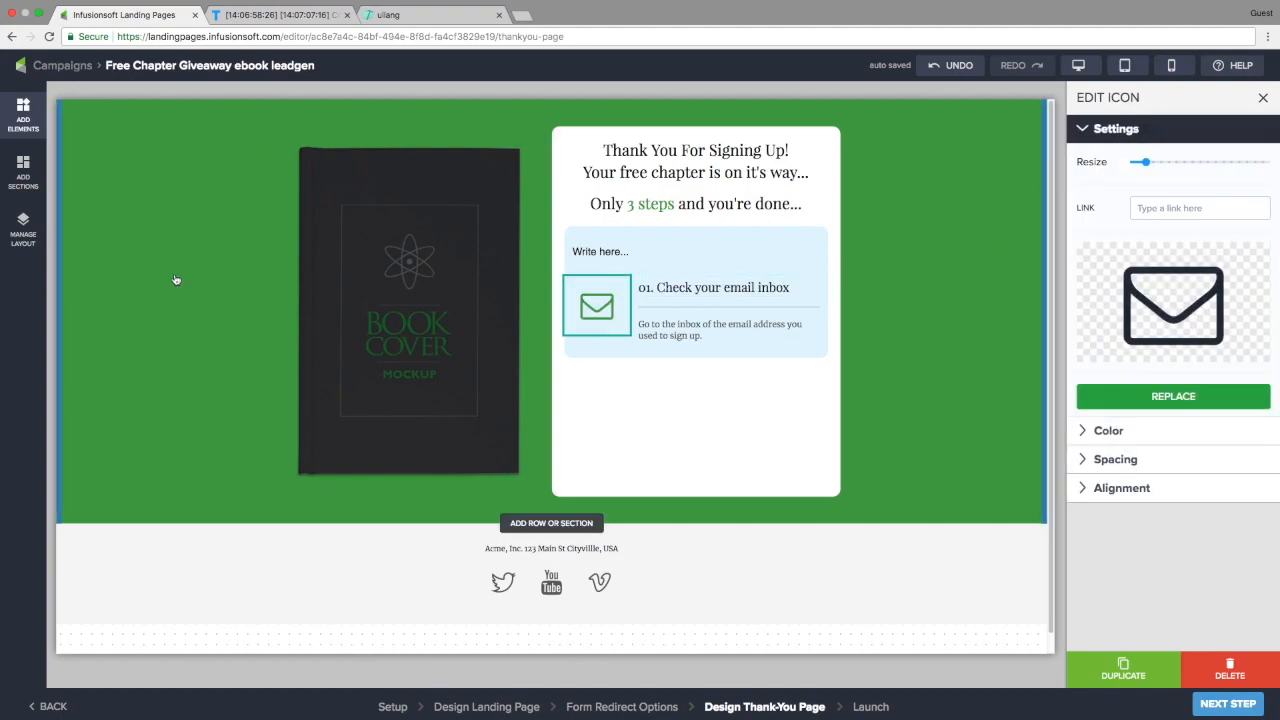
left_click(23, 229)
left_click(105, 176)
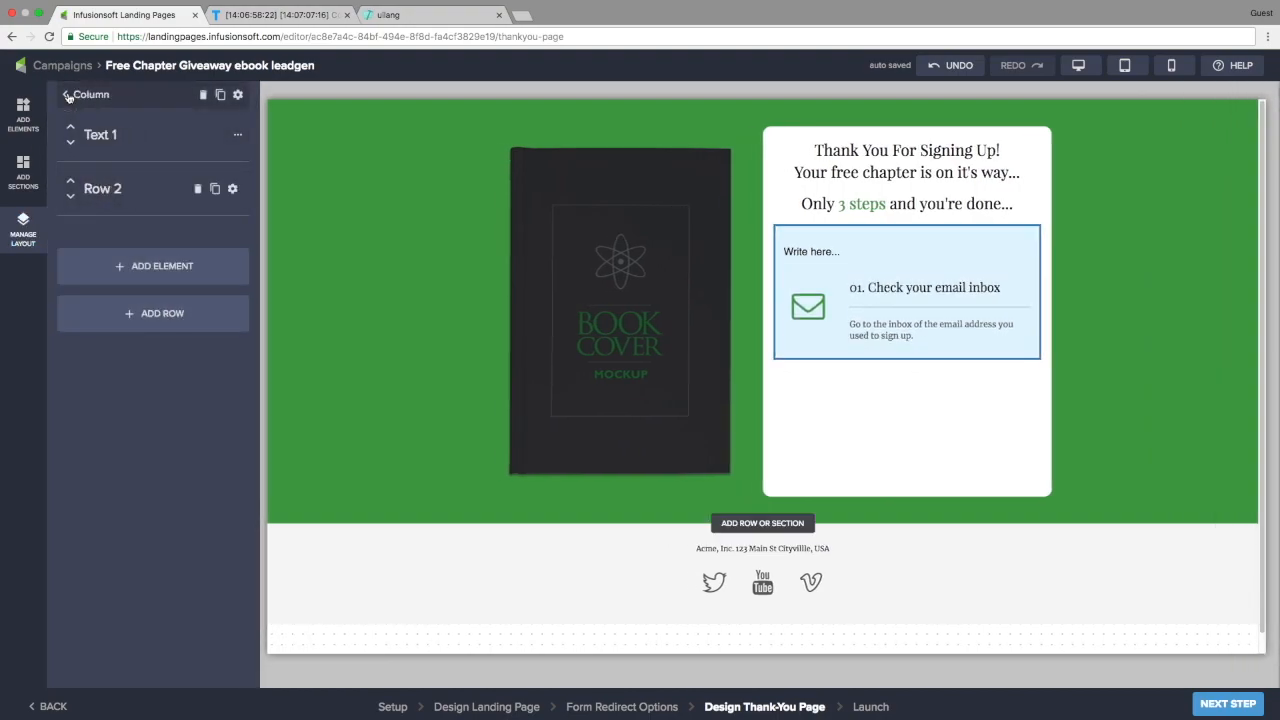
Duplicate the envelope step row twice, then open the column's spacing settings
left_click(215, 190)
left_click(215, 190)
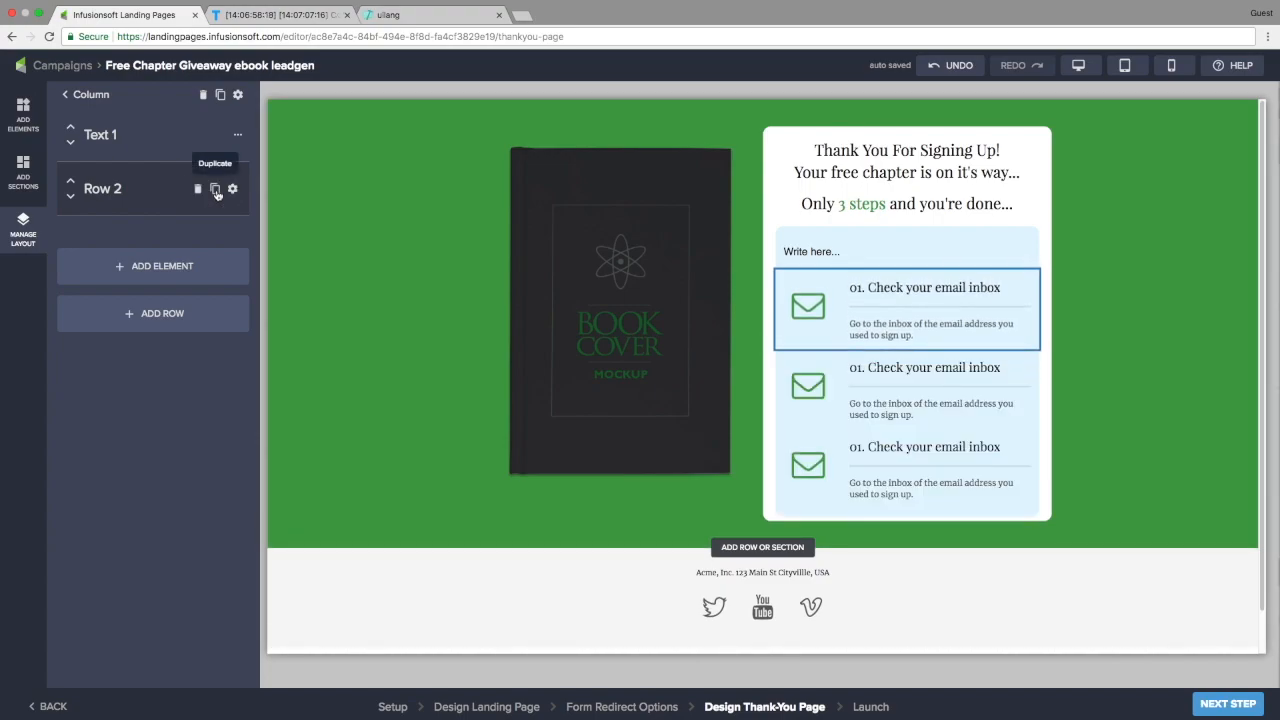
left_click(69, 96)
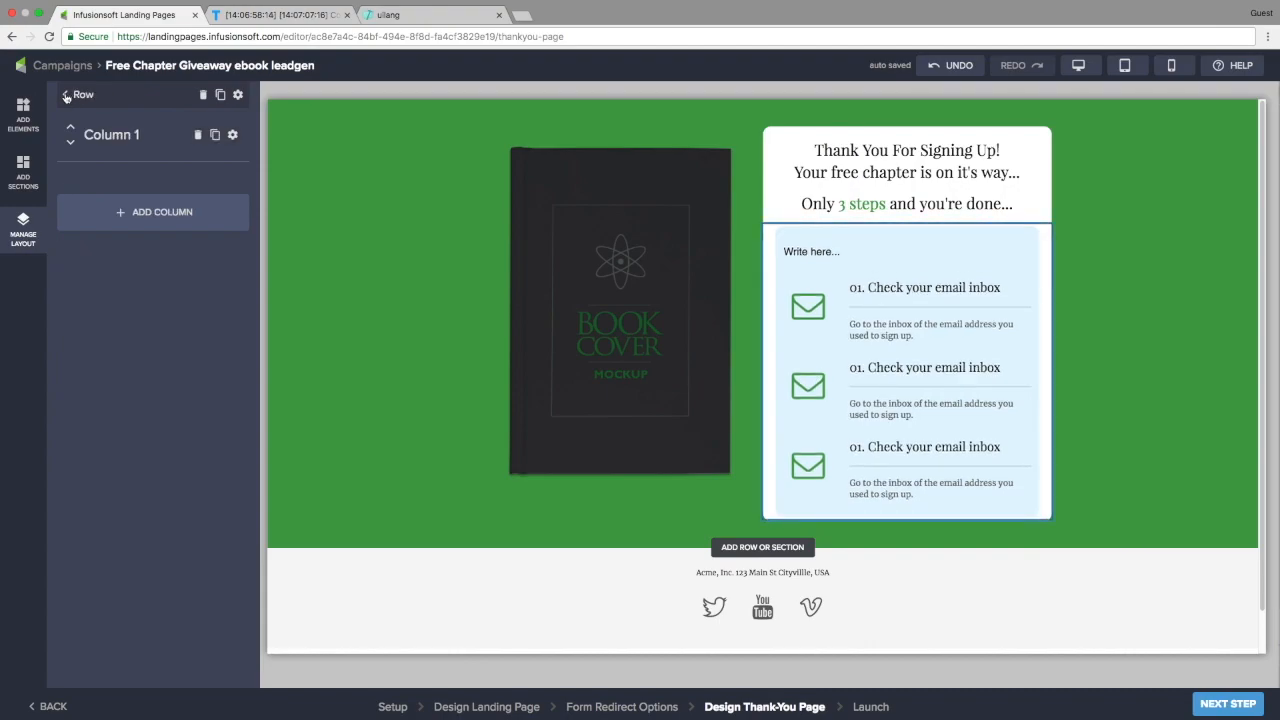
left_click(66, 96)
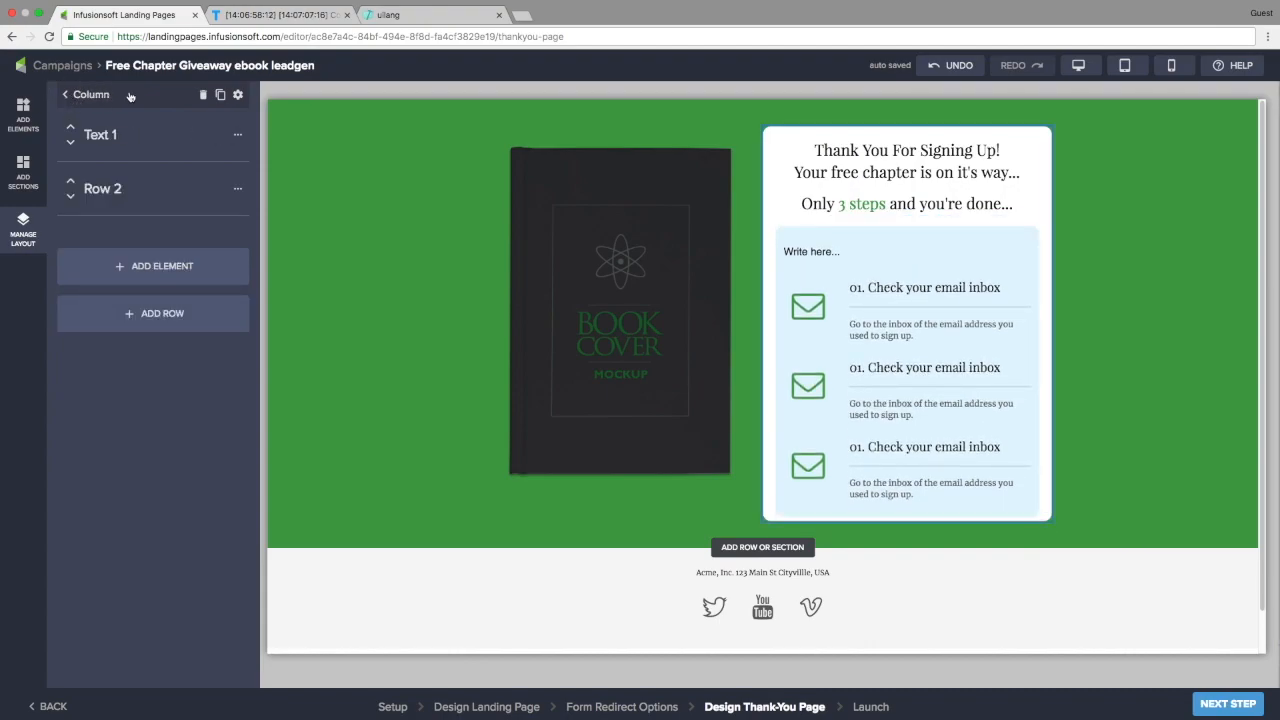
left_click(238, 96)
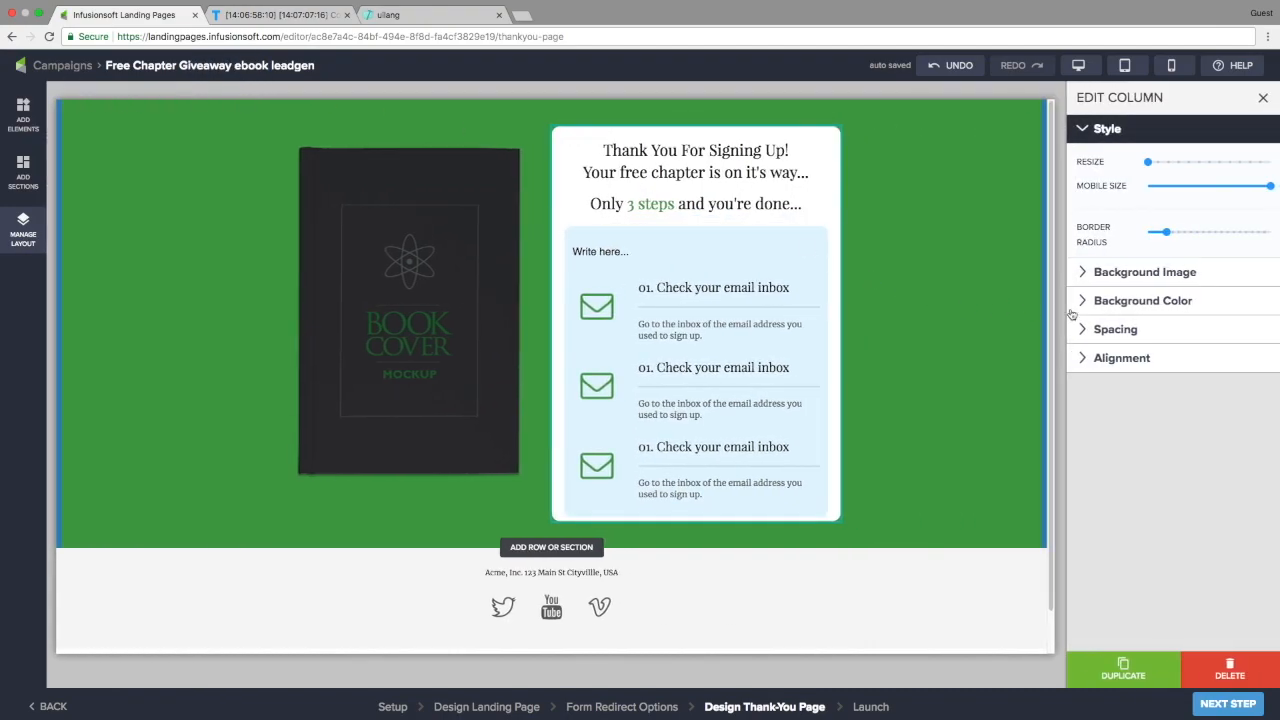
left_click(1116, 330)
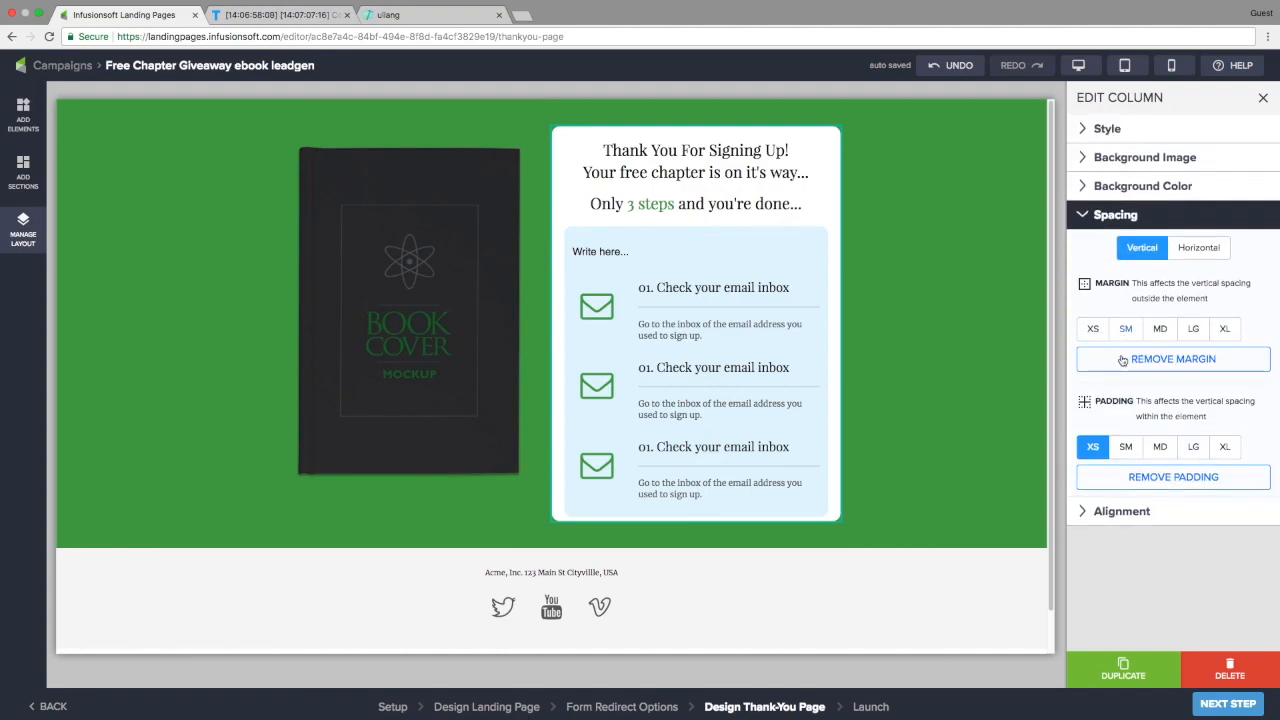
Set column padding to MD and give steps two and three open-envelope and check icons
left_click(1160, 448)
left_click(600, 393)
left_click(1173, 396)
type("env")
left_click(894, 267)
left_click(605, 472)
left_click(1173, 396)
type("ch")
left_click(780, 264)
Retitle steps 02 and 03 'Open the confirmation email' and 'Click the confirmation link'; delete the placeholder
left_click(652, 373)
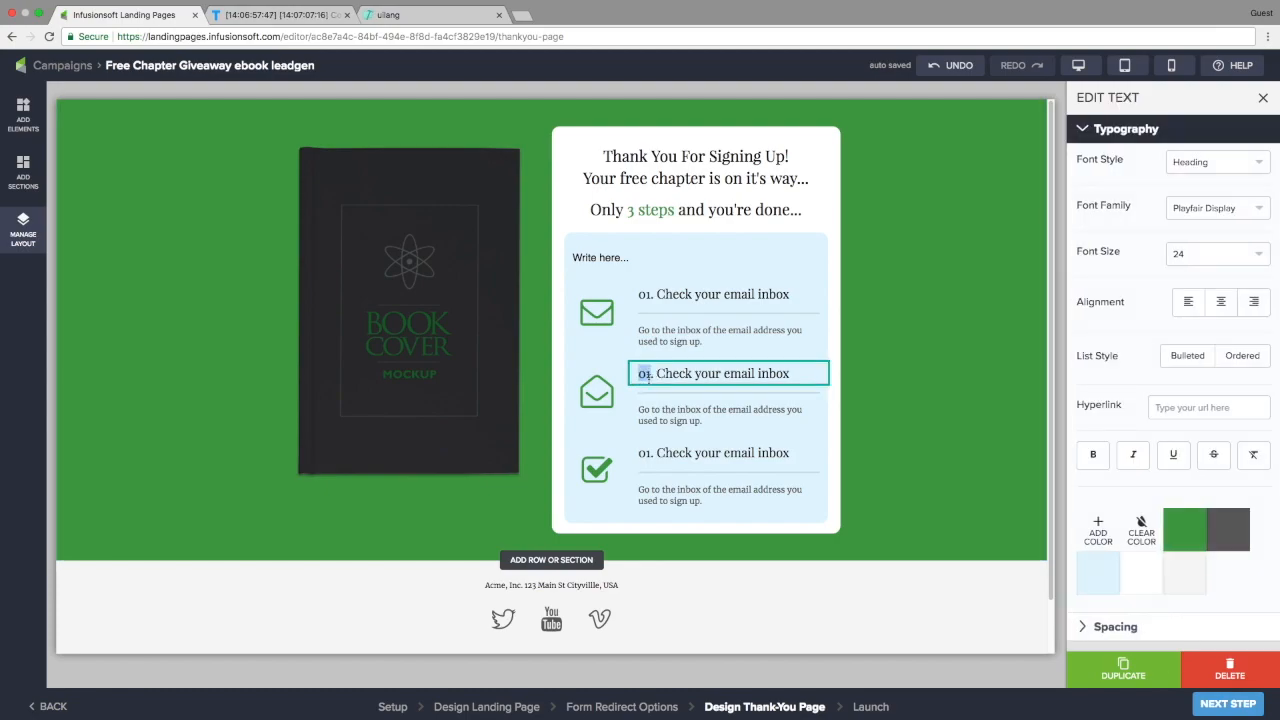
left_click(647, 453)
key("BackSpace")
type("3")
left_click(657, 373)
key("super+shift+Right")
type("Ope")
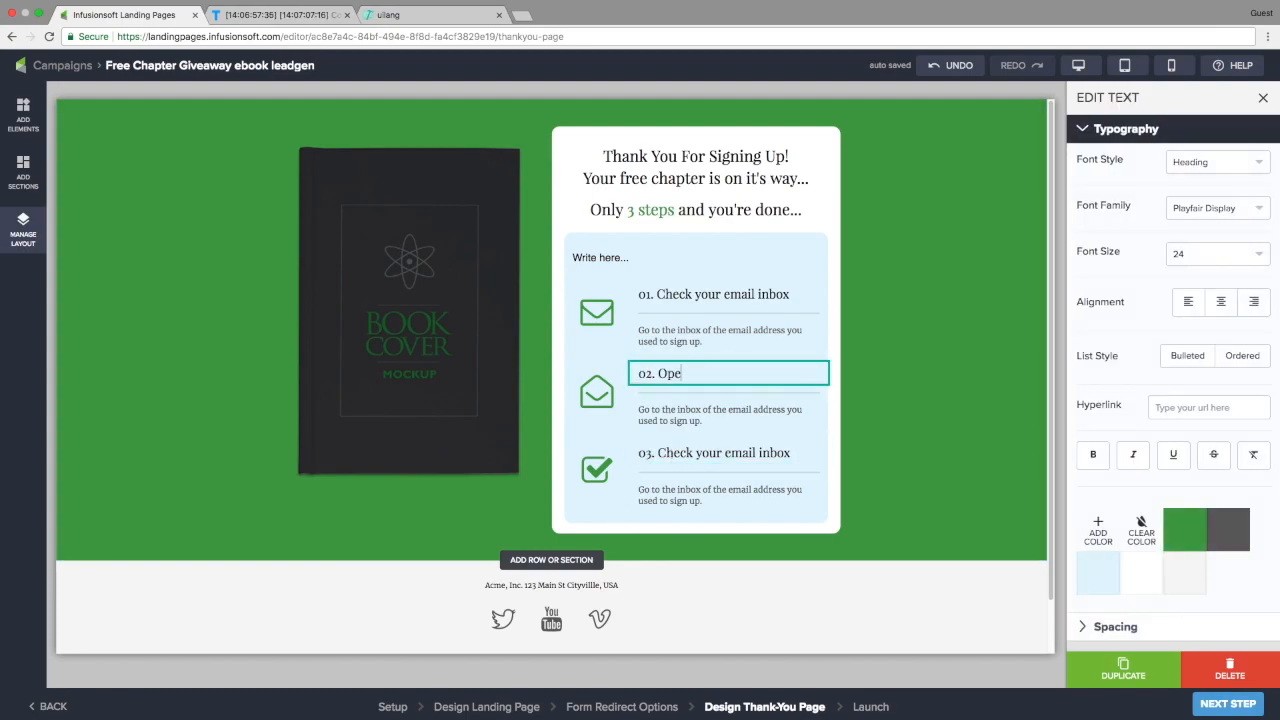
type("n the confirmation email")
left_click_drag(657, 471, 786, 471)
type("Click the confirmation link")
left_click(600, 258)
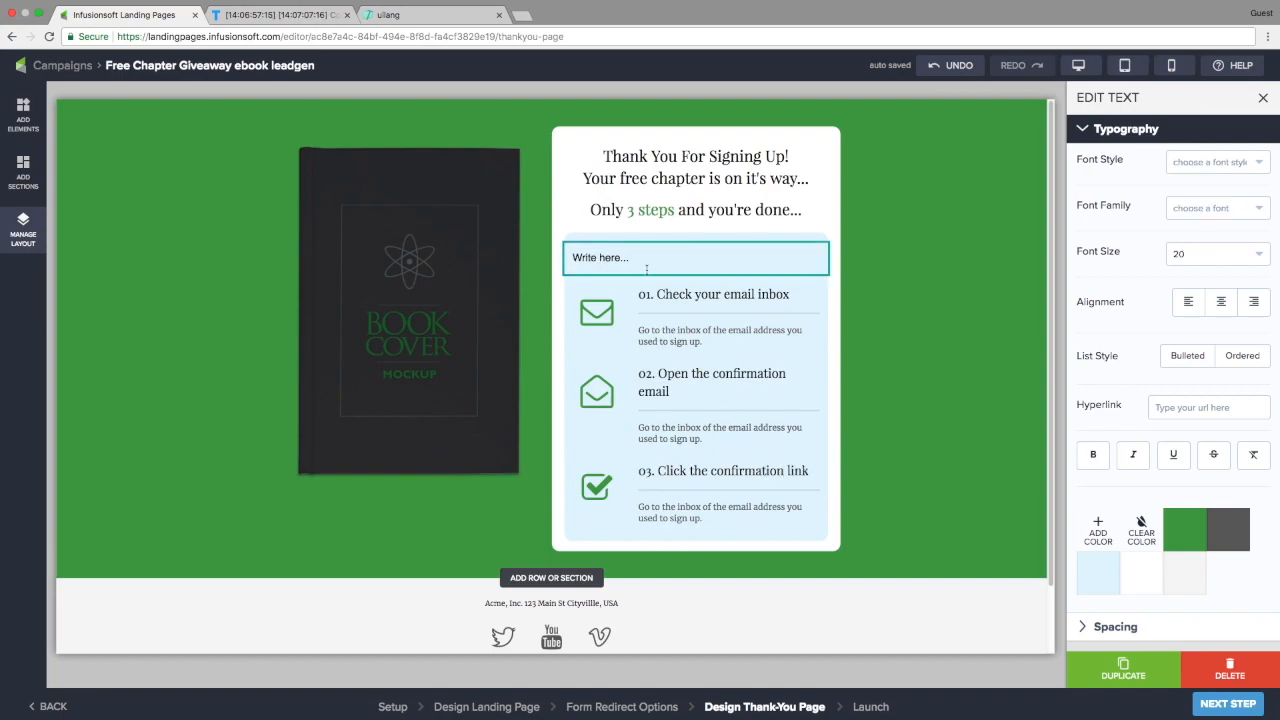
left_click(1230, 668)
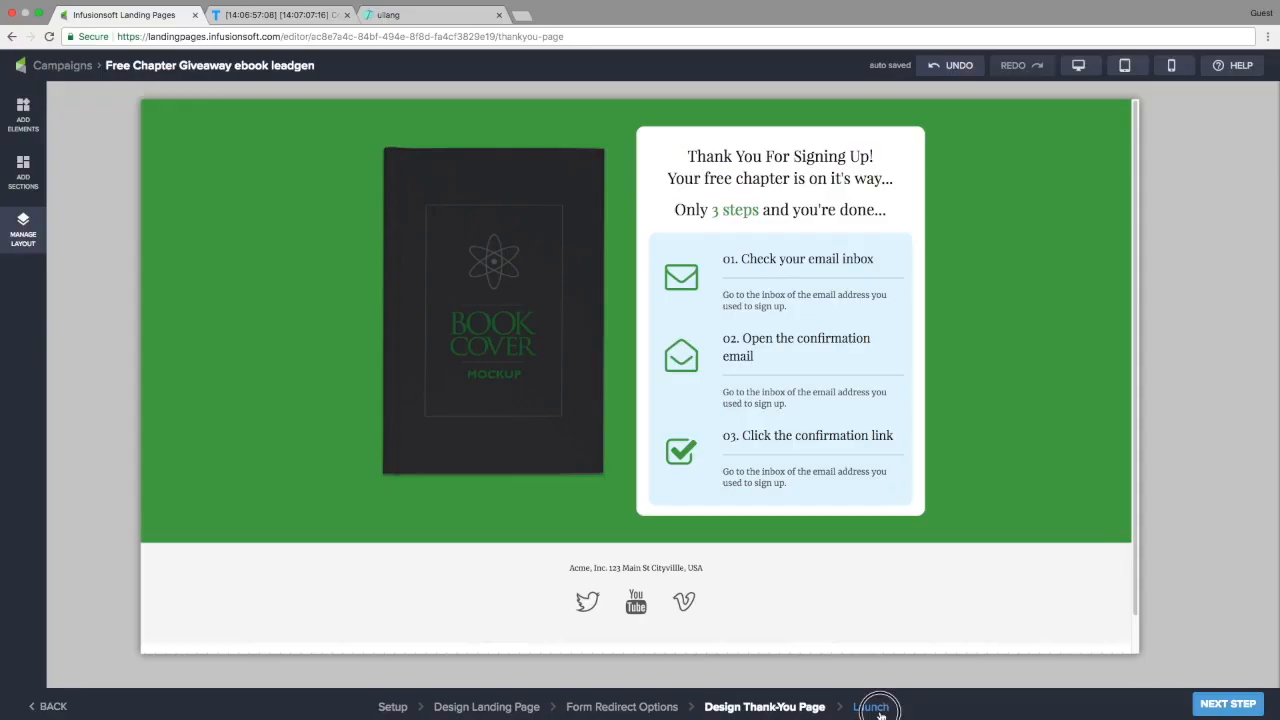
Go to the Launch step and scroll to the URL and tracking code fields
left_click(880, 710)
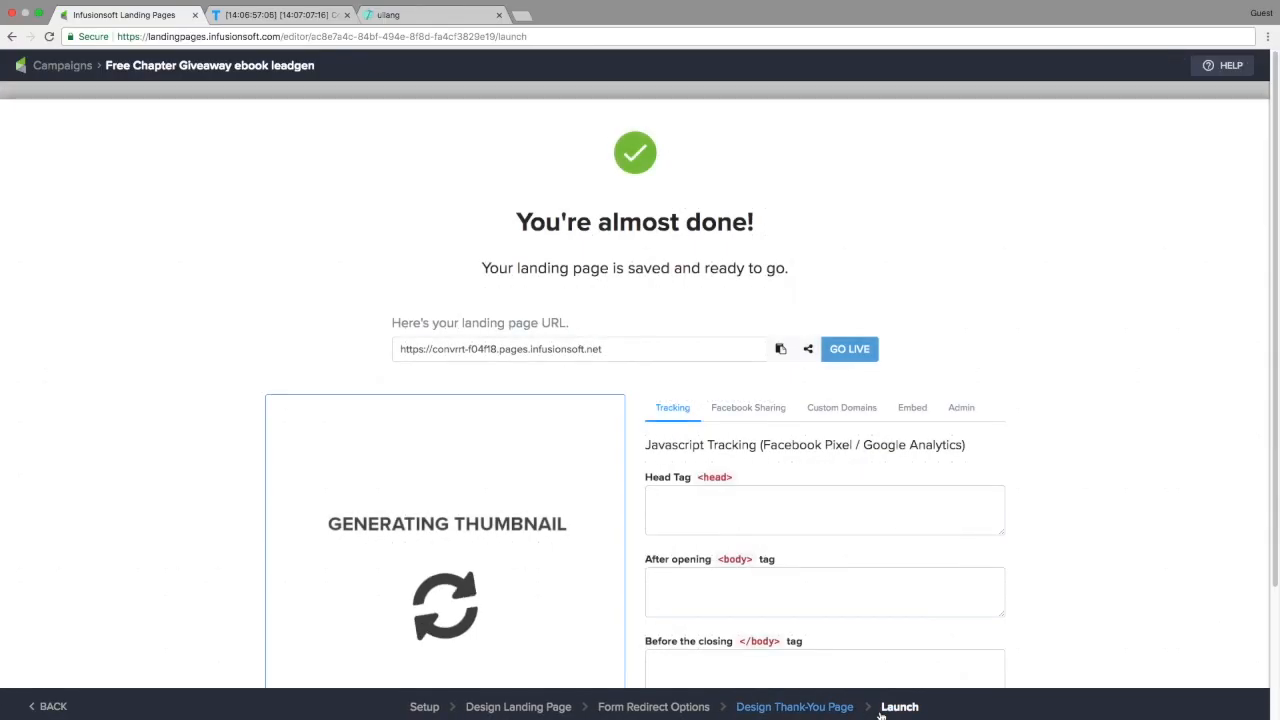
scroll(896, 350, "down", 3)
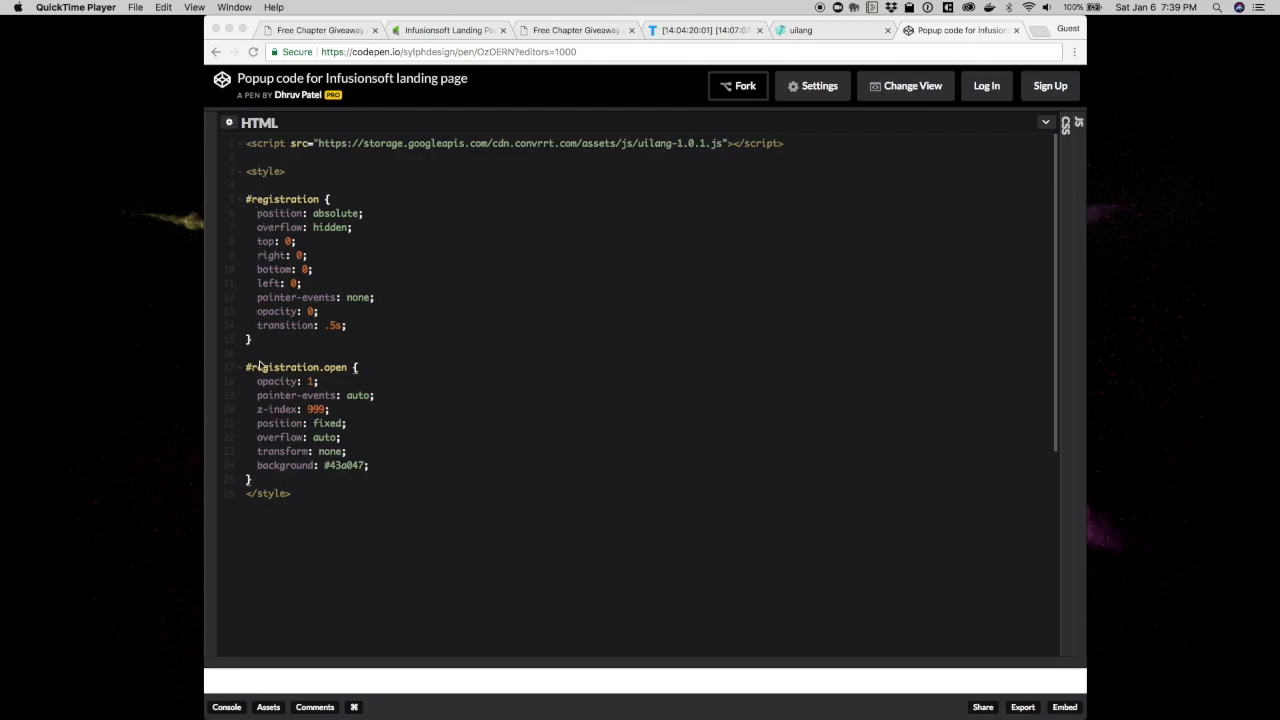
Copy the whole uilang script and #registration CSS from the CodePen editor, then return to Infusionsoft
left_click(337, 370)
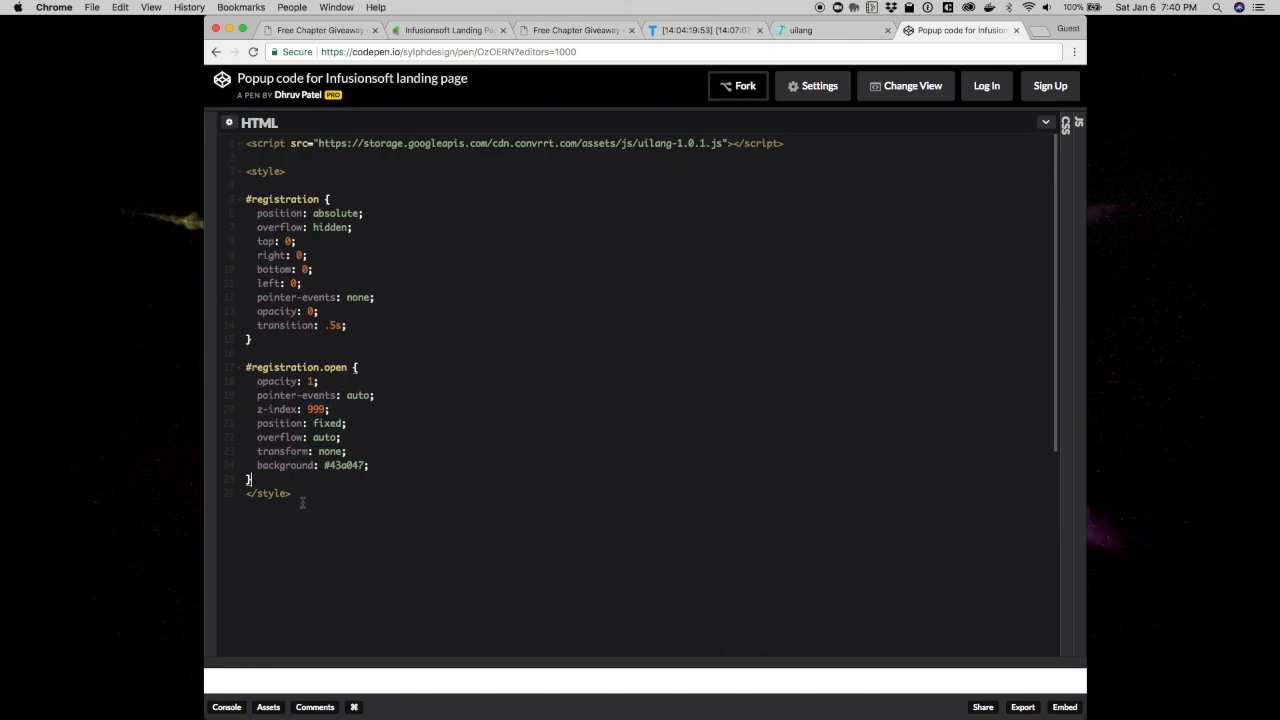
left_click_drag(301, 503, 241, 147)
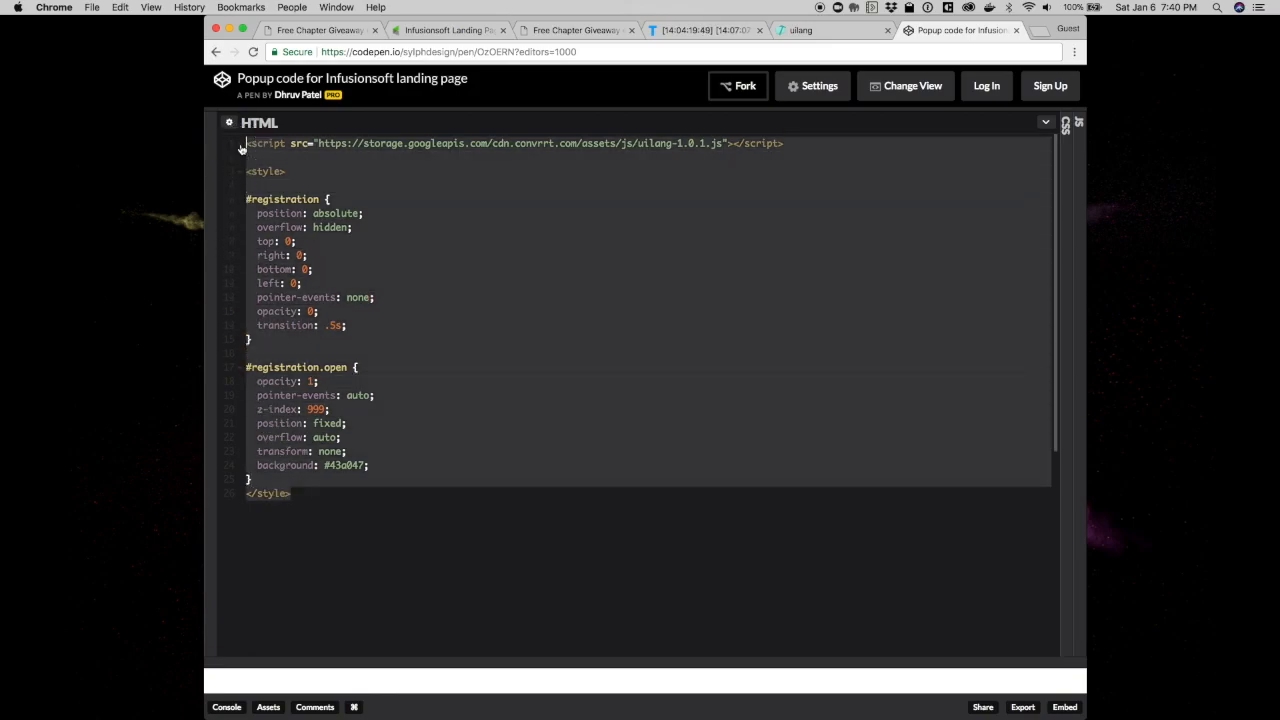
right_click(278, 154)
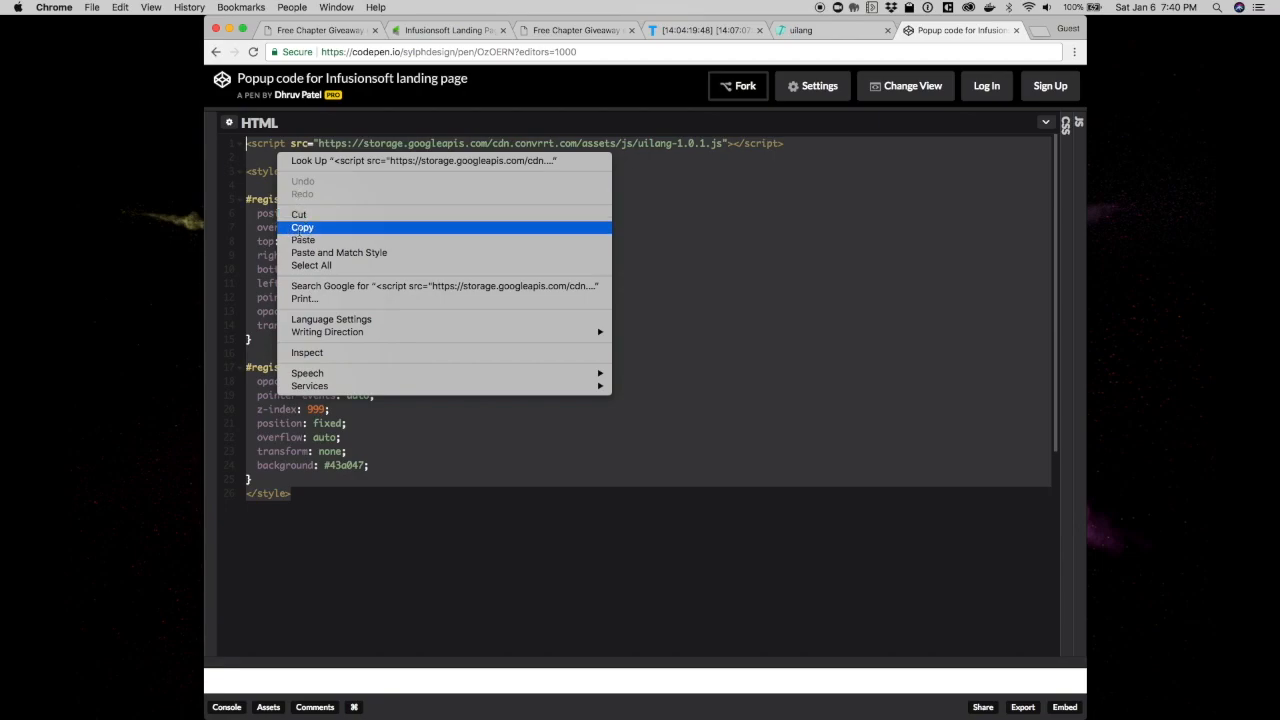
left_click(301, 228)
left_click(478, 35)
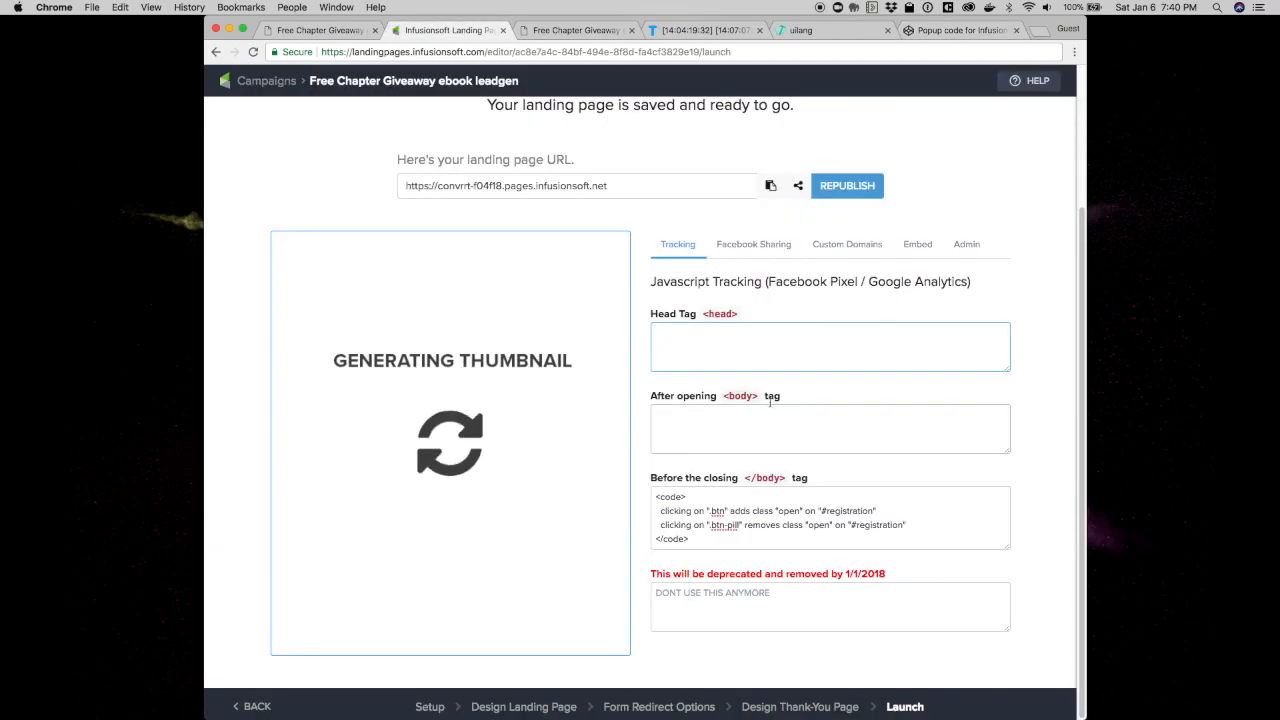
Paste the popup code into the Head Tag field and enlarge the box
right_click(702, 349)
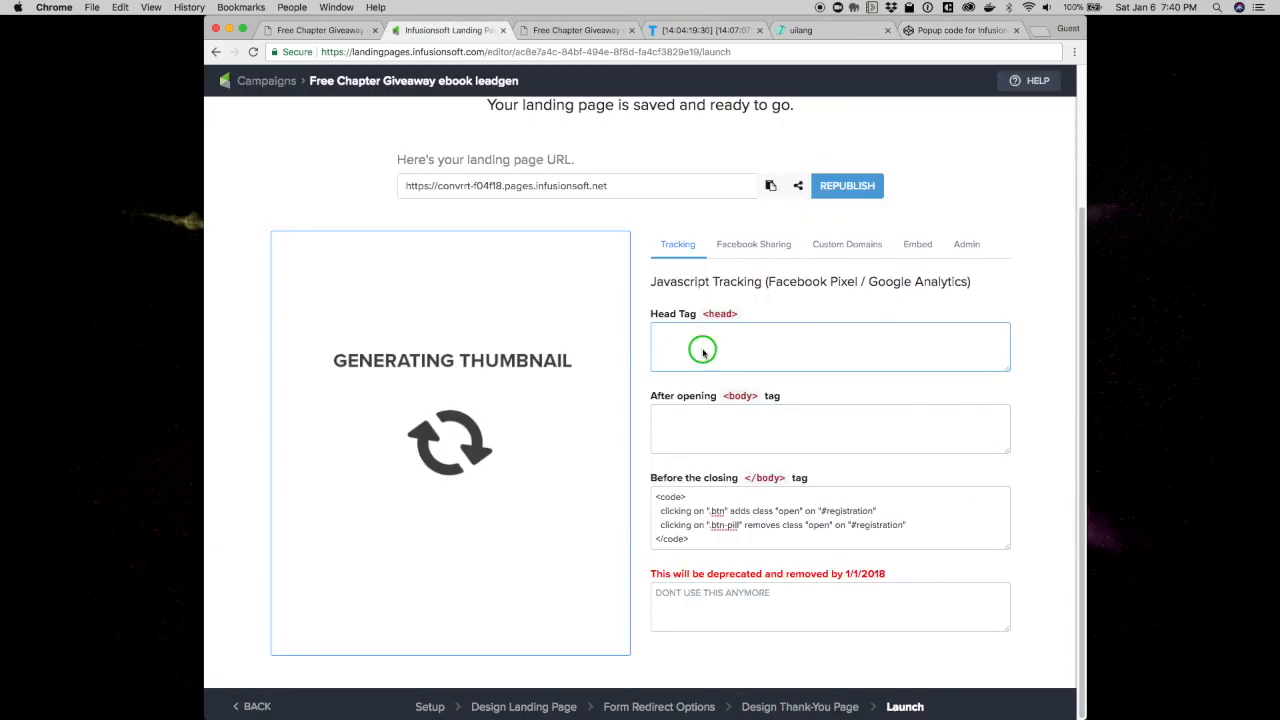
left_click(728, 413)
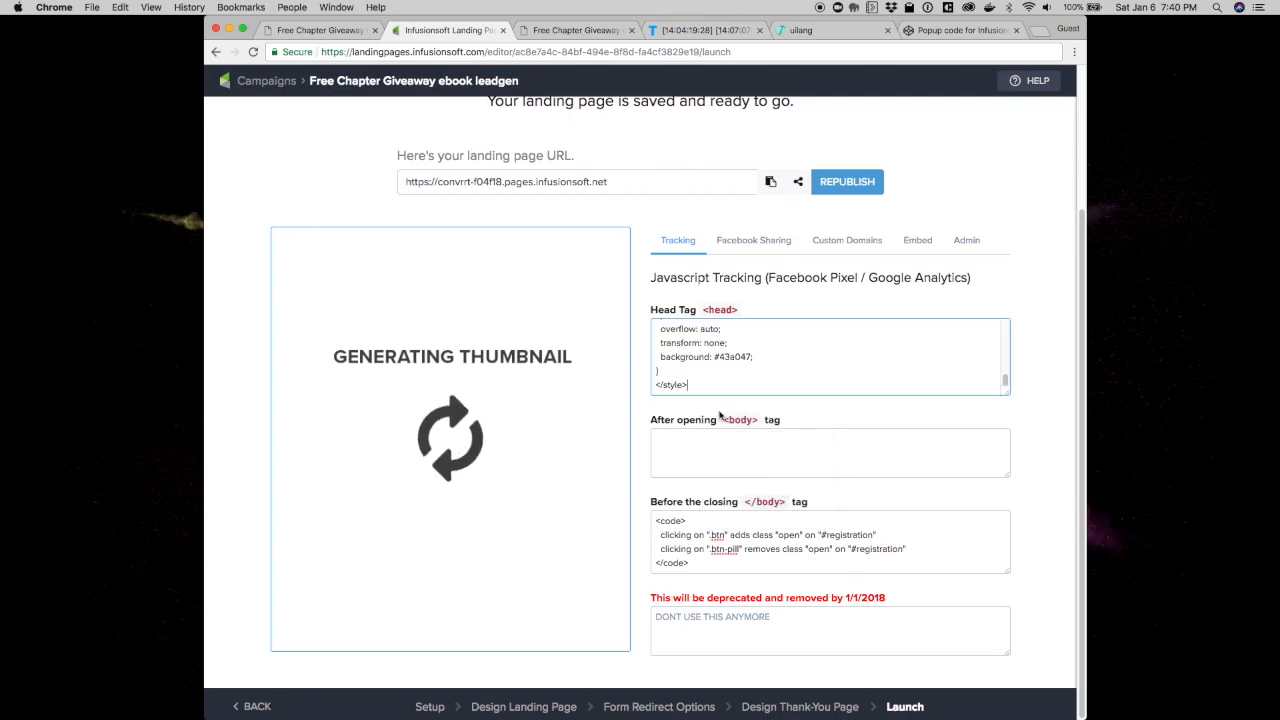
left_click_drag(1005, 390, 994, 714)
Review the existing Before closing body tag code further down
scroll(1048, 508, "down", 3)
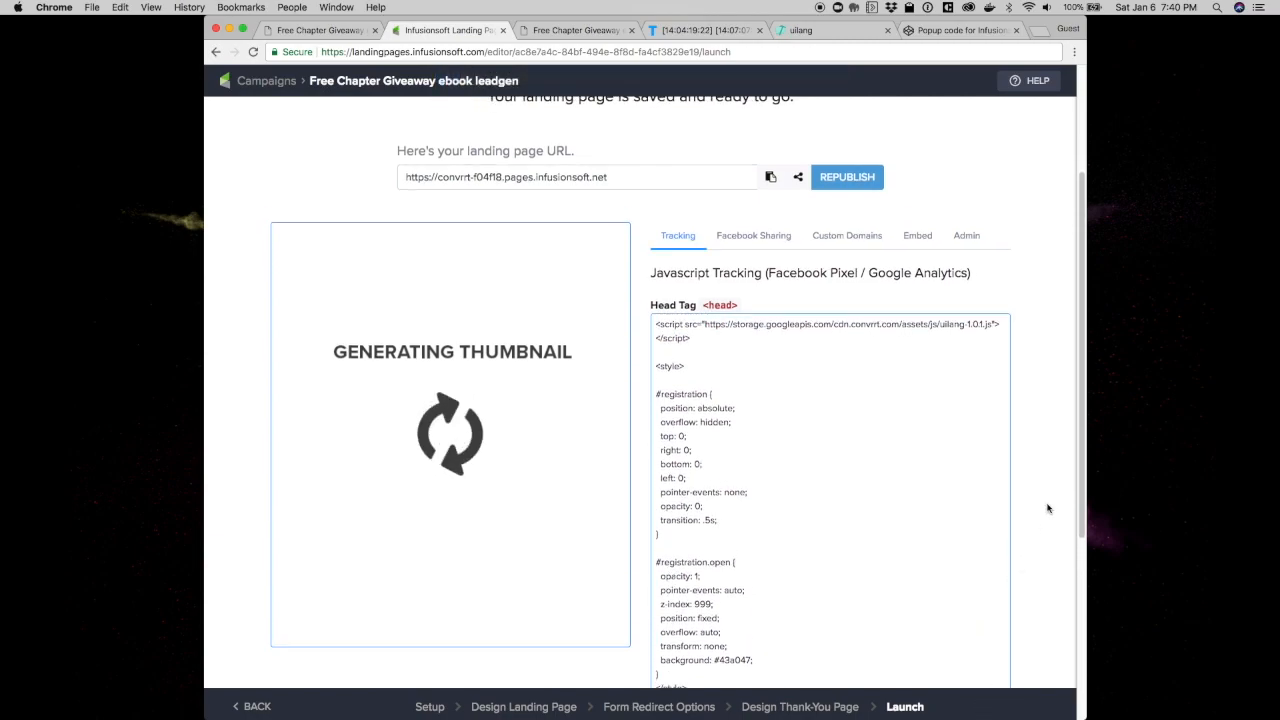
scroll(1048, 508, "down", 3)
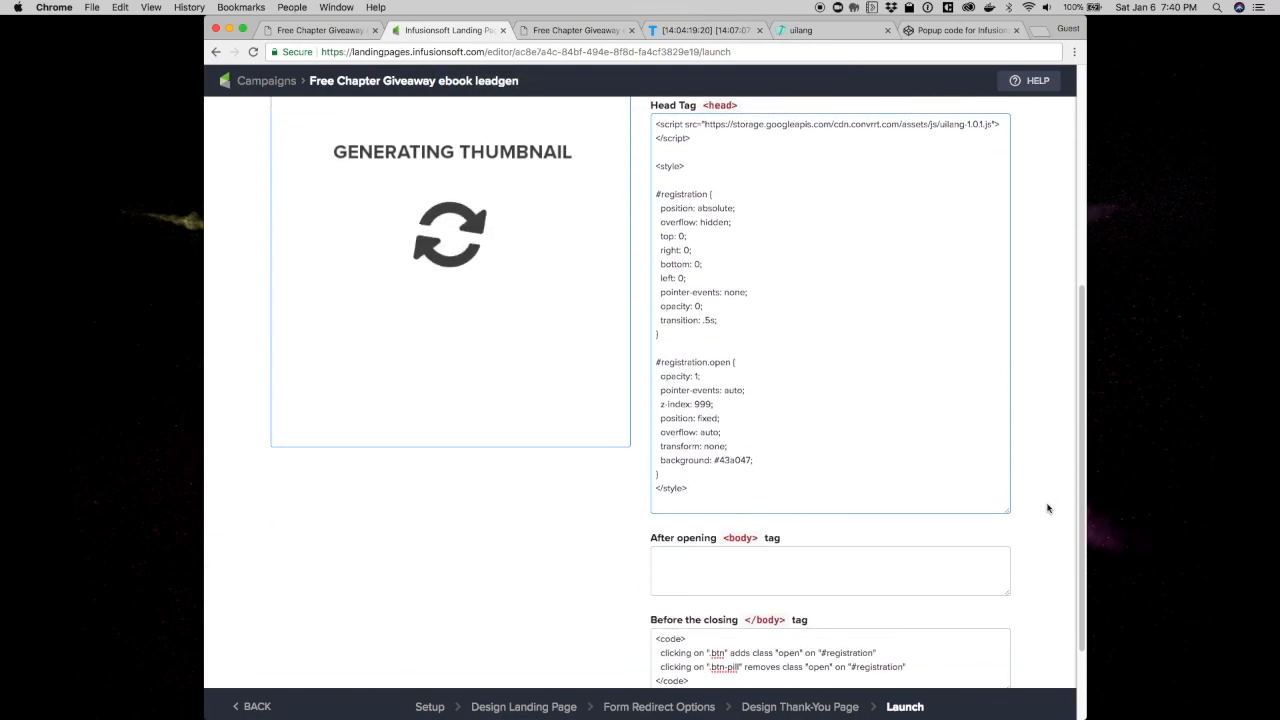
scroll(1048, 508, "down", 1)
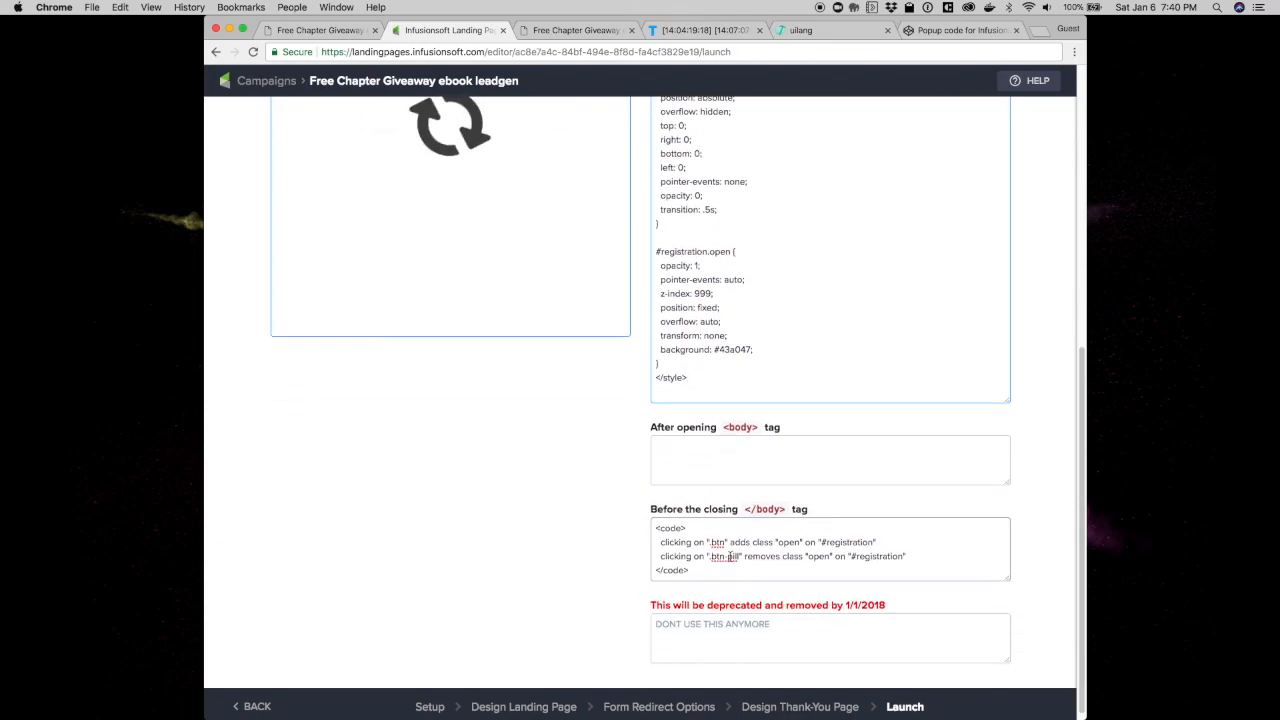
left_click(663, 531)
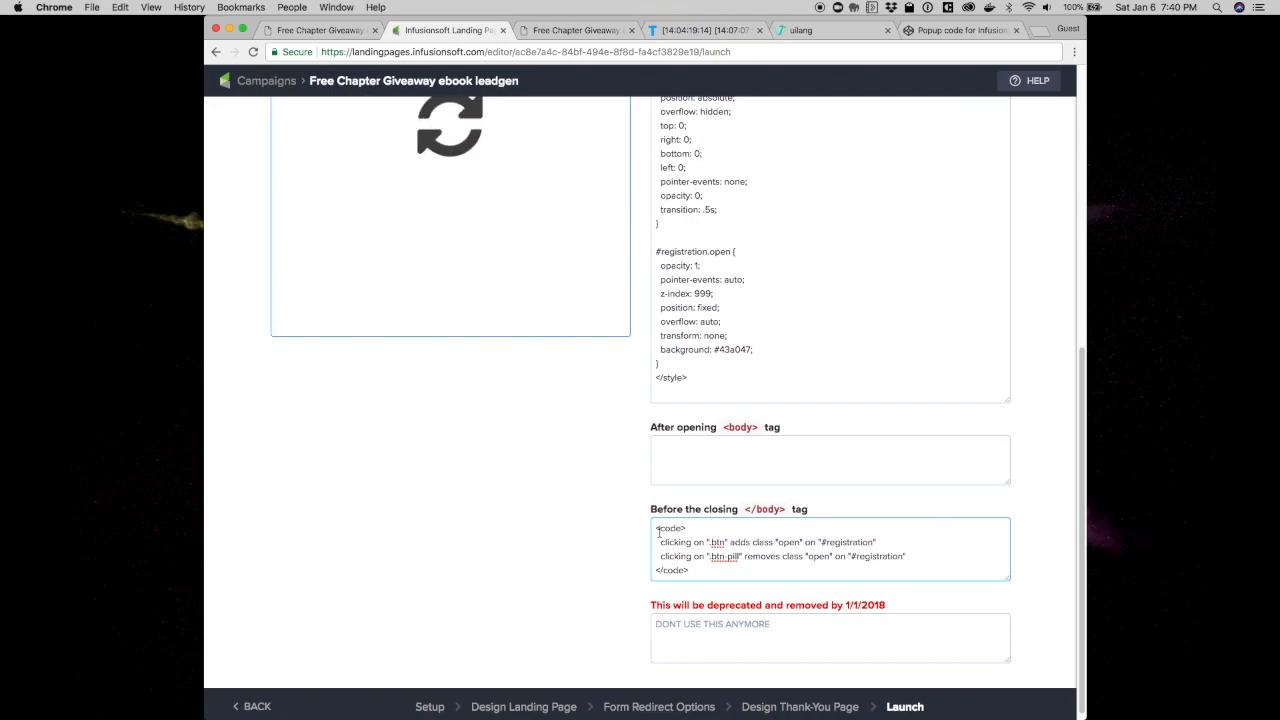
left_click_drag(654, 528, 699, 567)
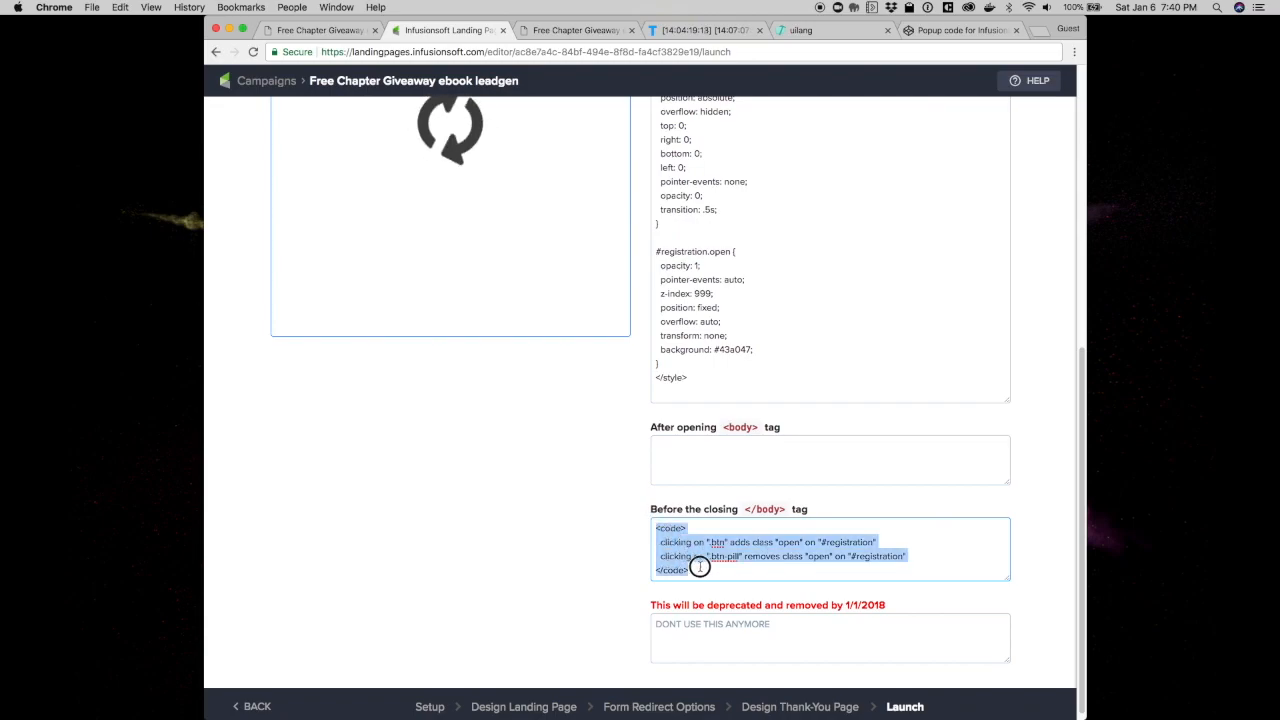
left_click(529, 561)
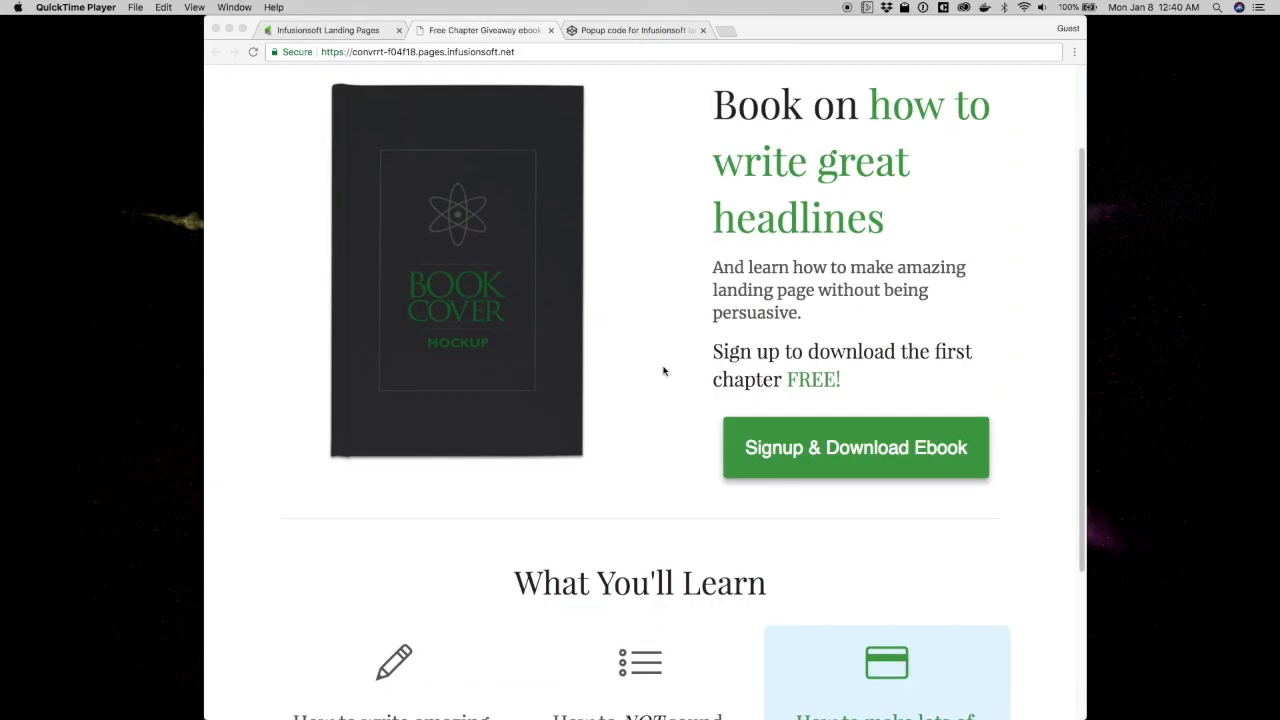
Inspect the Signup & Download Ebook button and read its class attribute
scroll(663, 371, "down", 3)
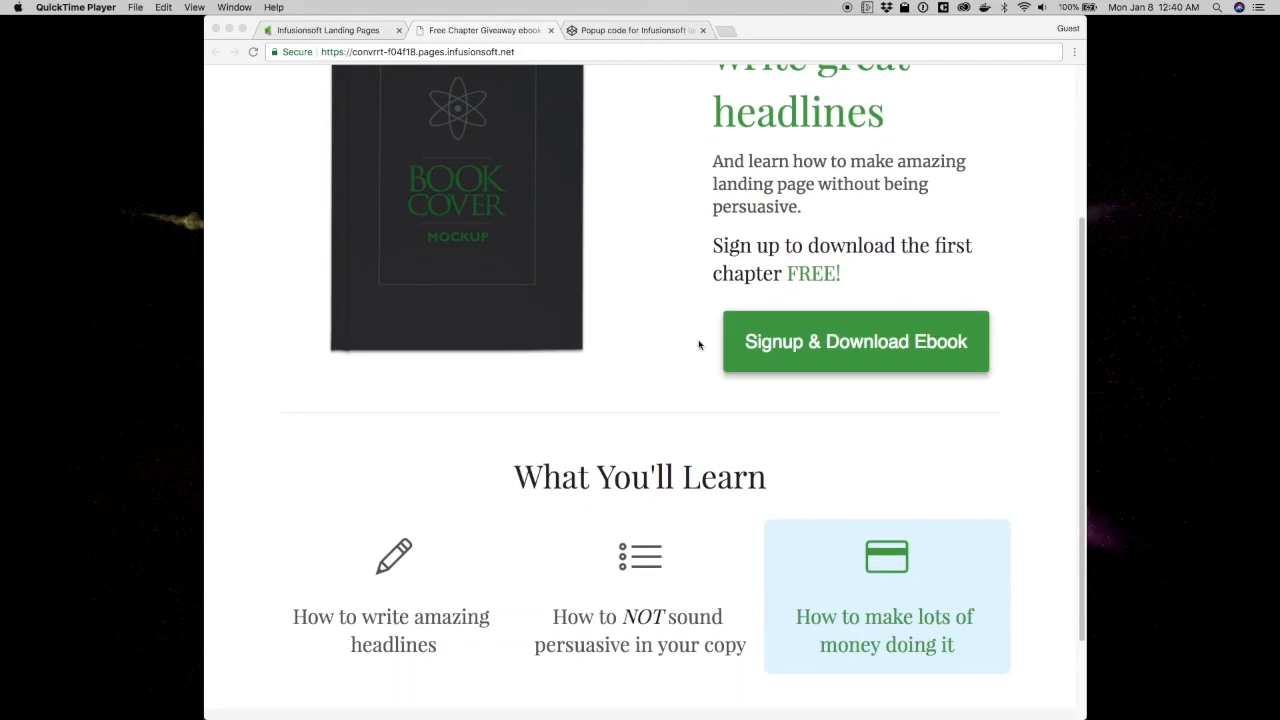
right_click(743, 339)
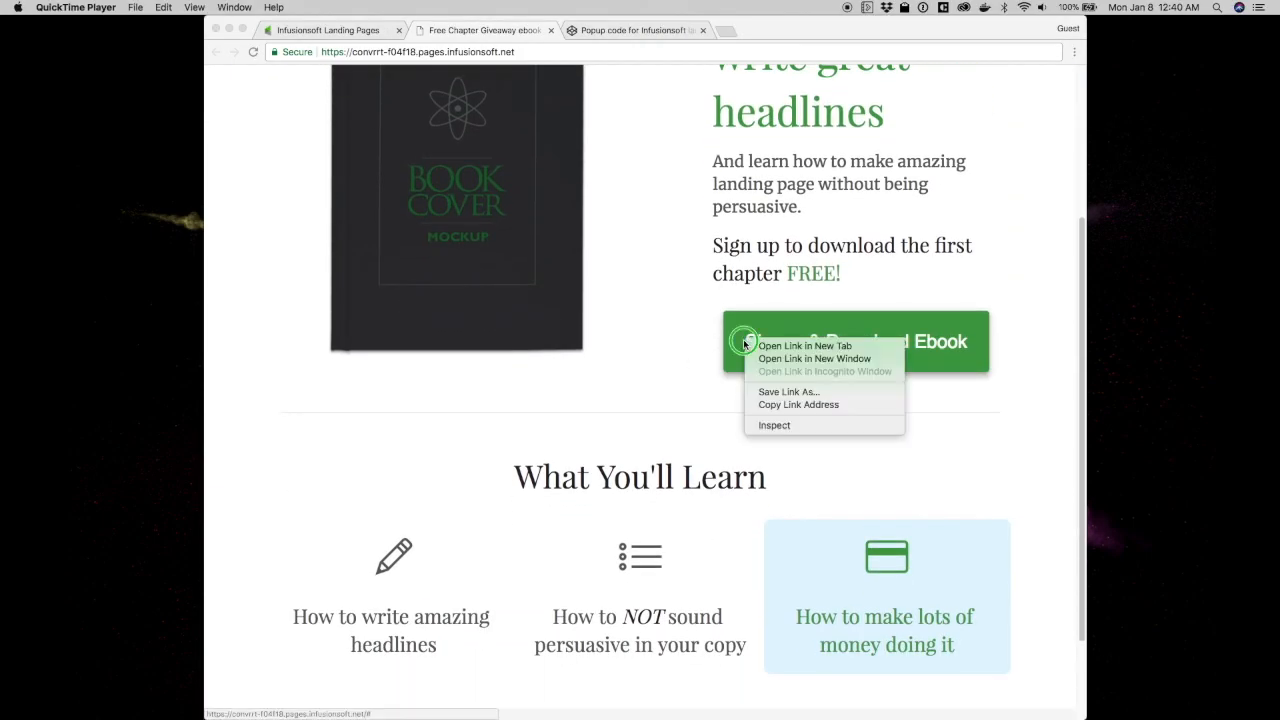
left_click(773, 425)
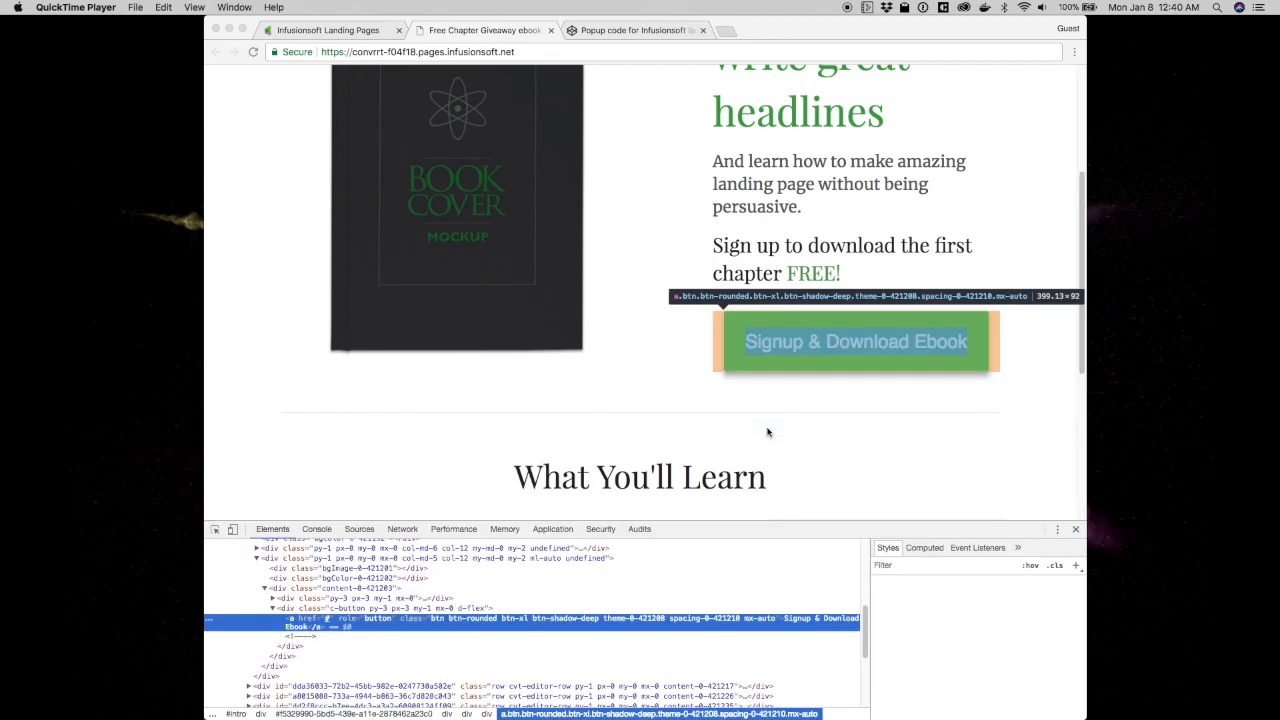
left_click(436, 622)
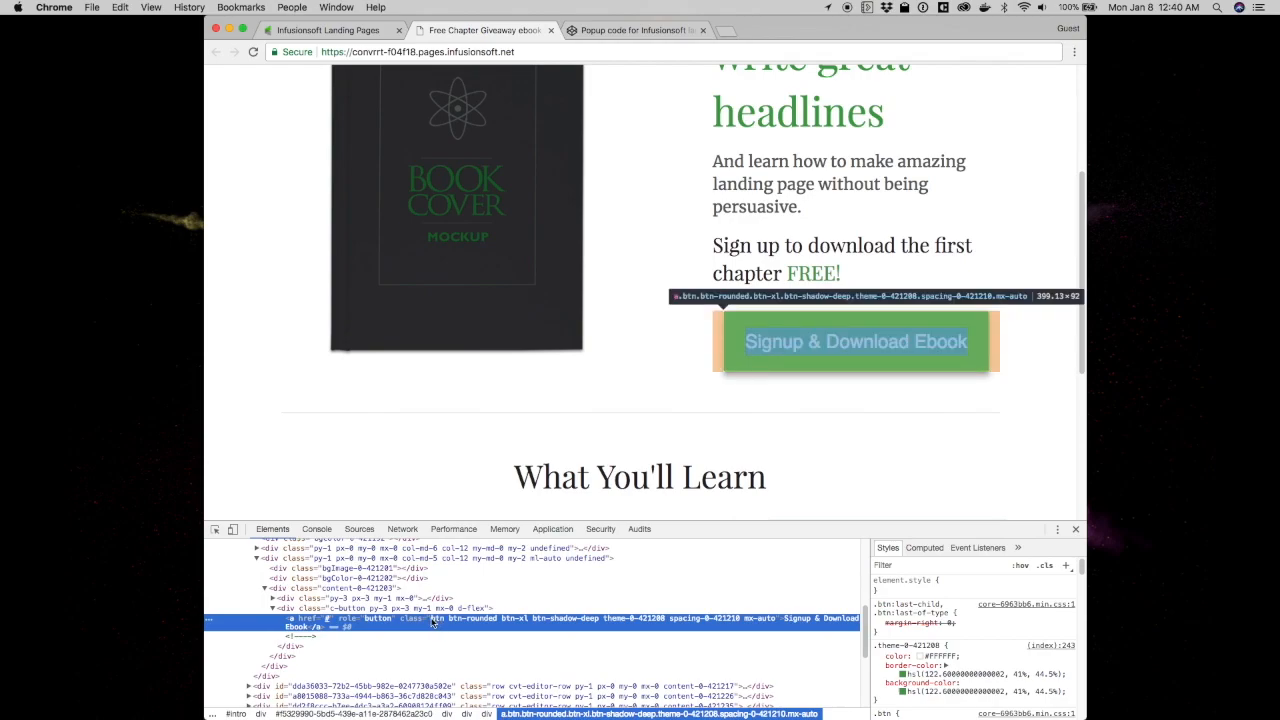
double_click(432, 618)
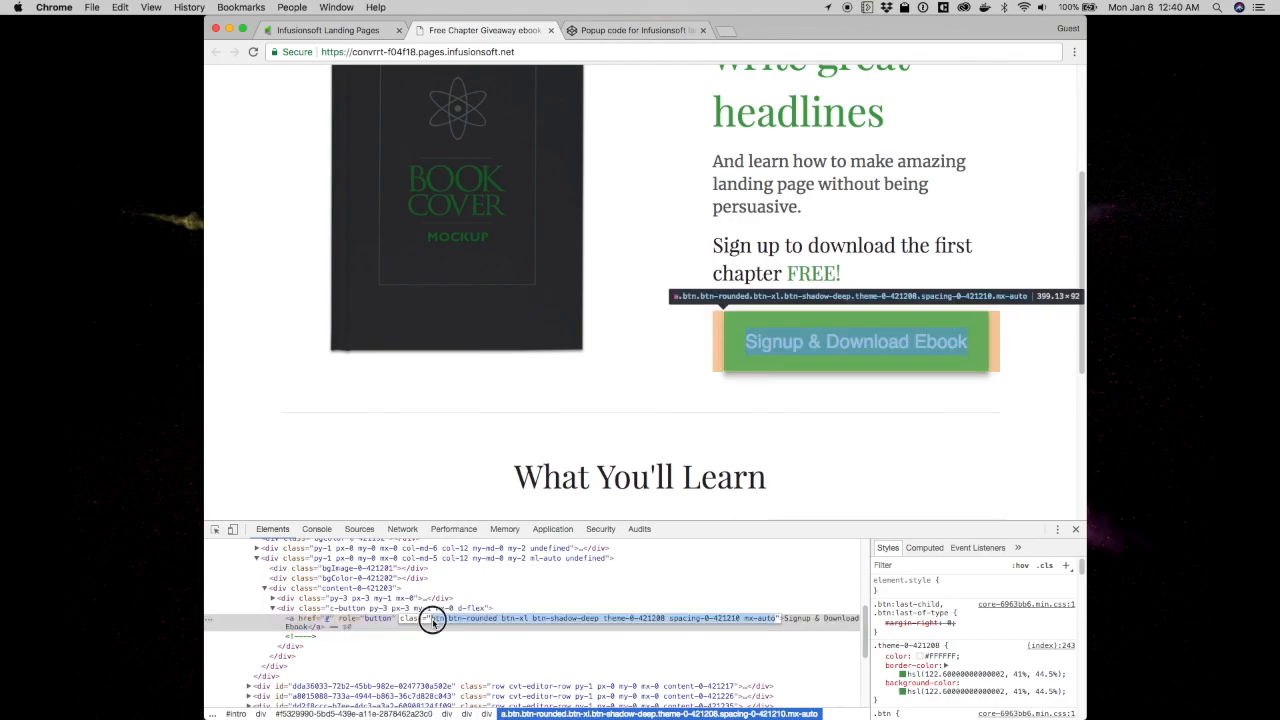
left_click(435, 618)
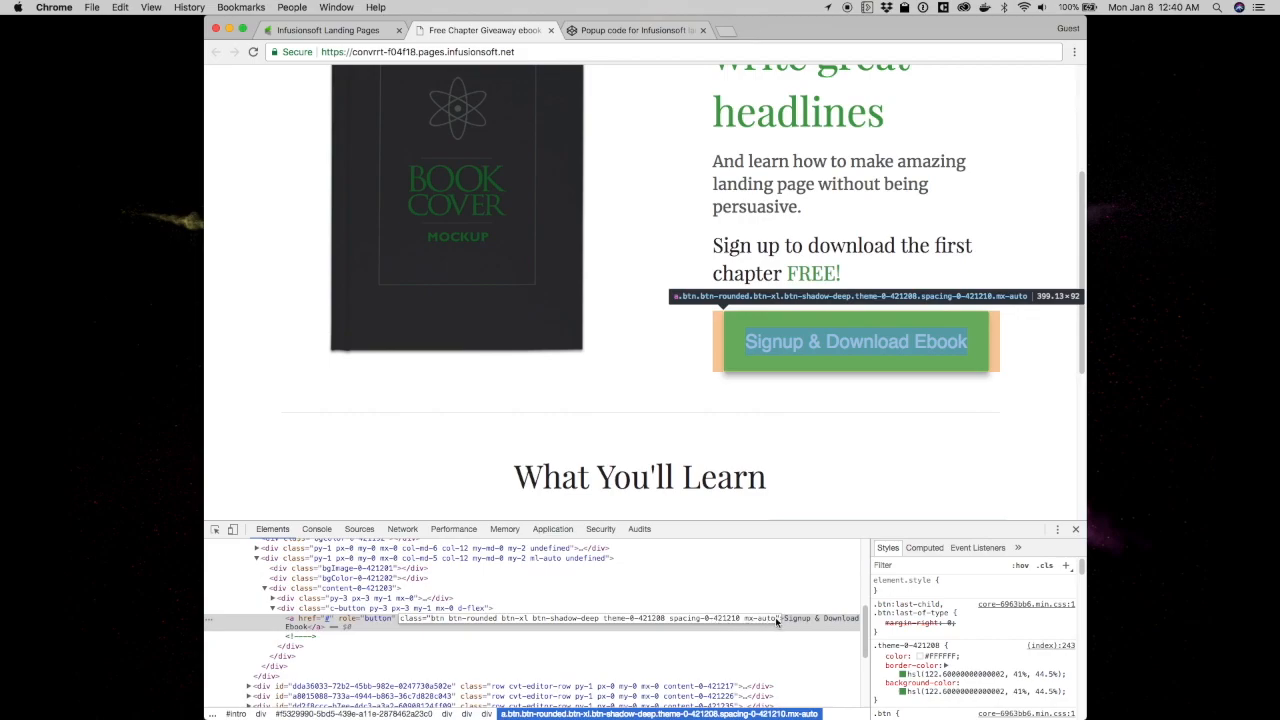
Check the button's link element, then click Signup to open the green countdown pop-up
left_click(383, 609)
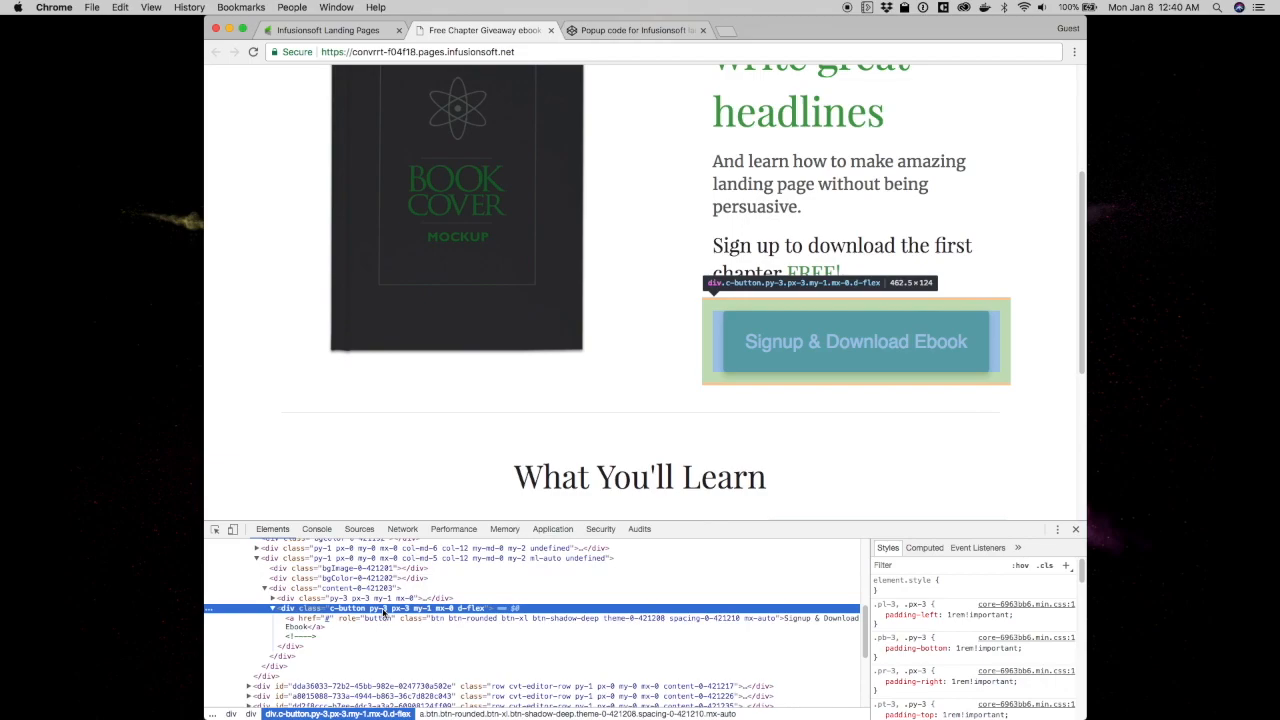
left_click(366, 619)
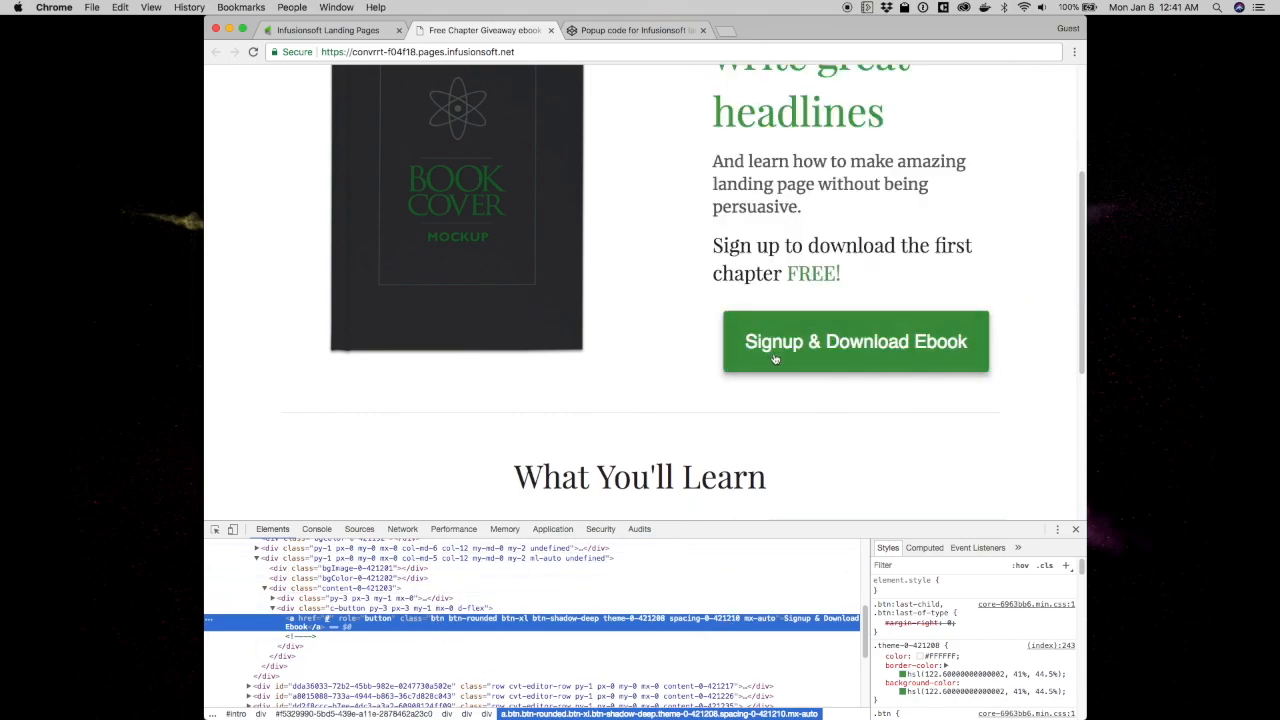
left_click(776, 358)
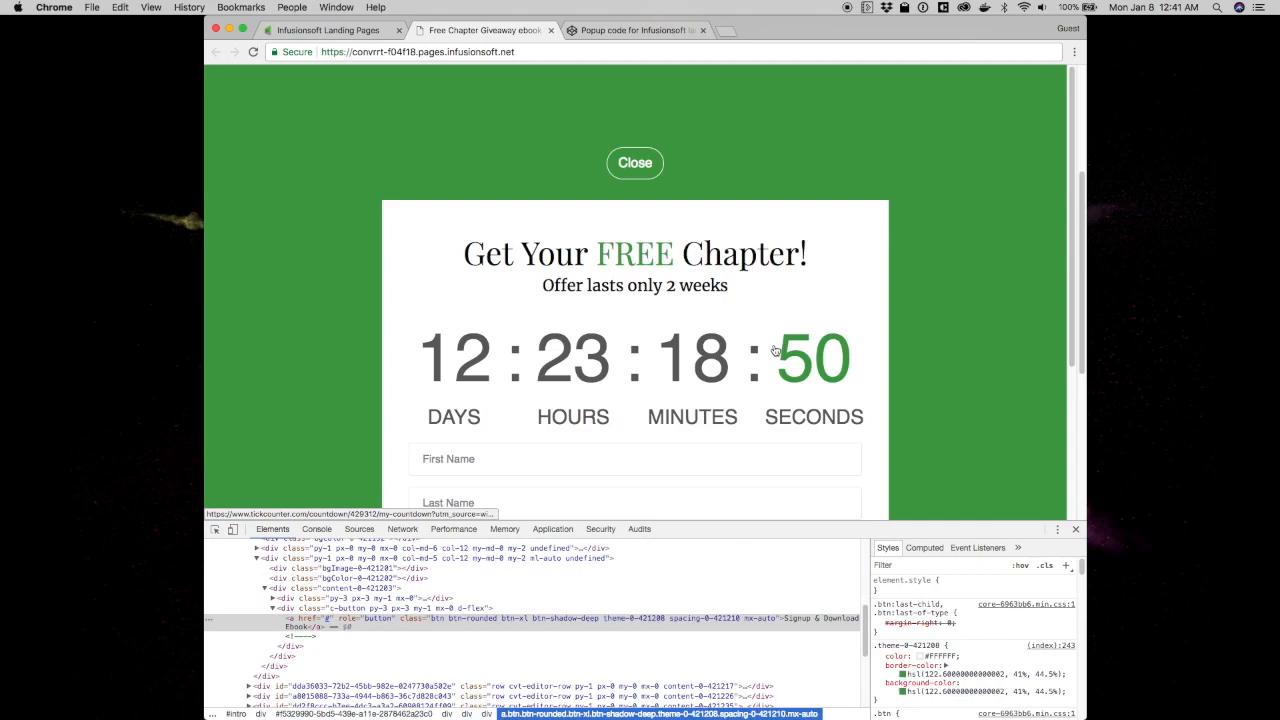
Inspect the pop-up's Close button to confirm its btn-pill class, then close the pop-up
left_click(215, 531)
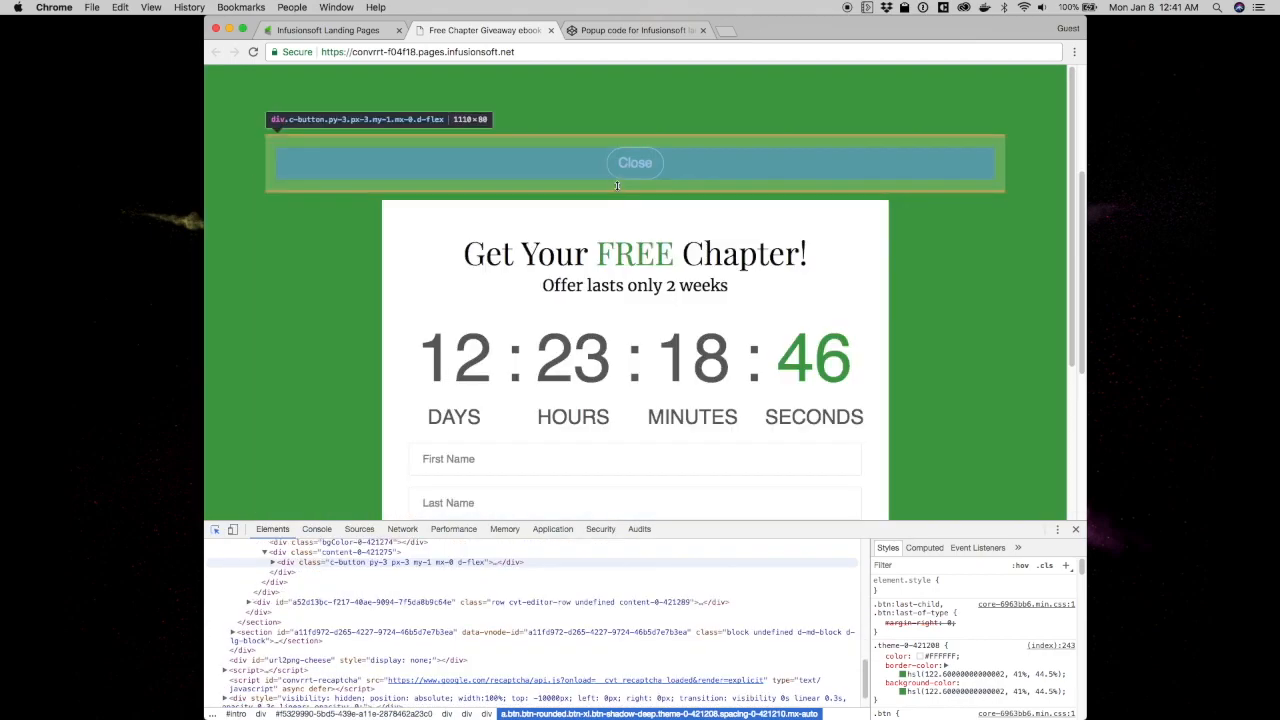
left_click(630, 170)
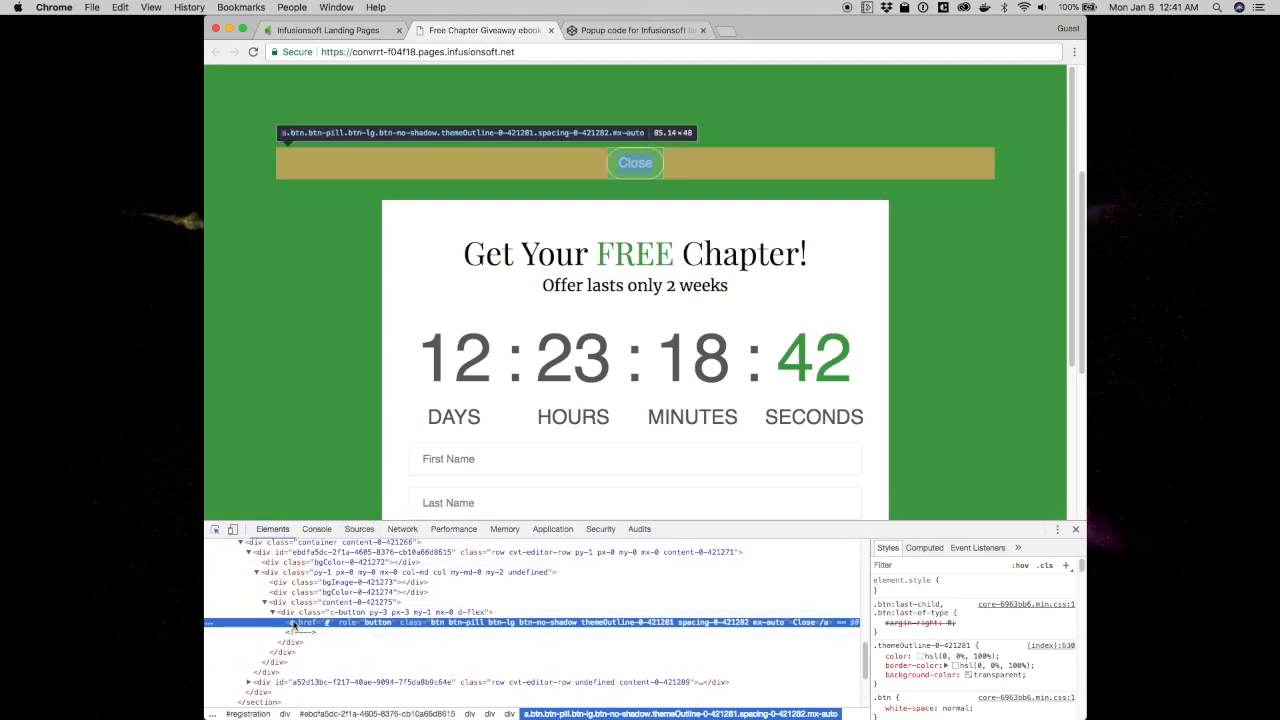
double_click(470, 623)
left_click(480, 623)
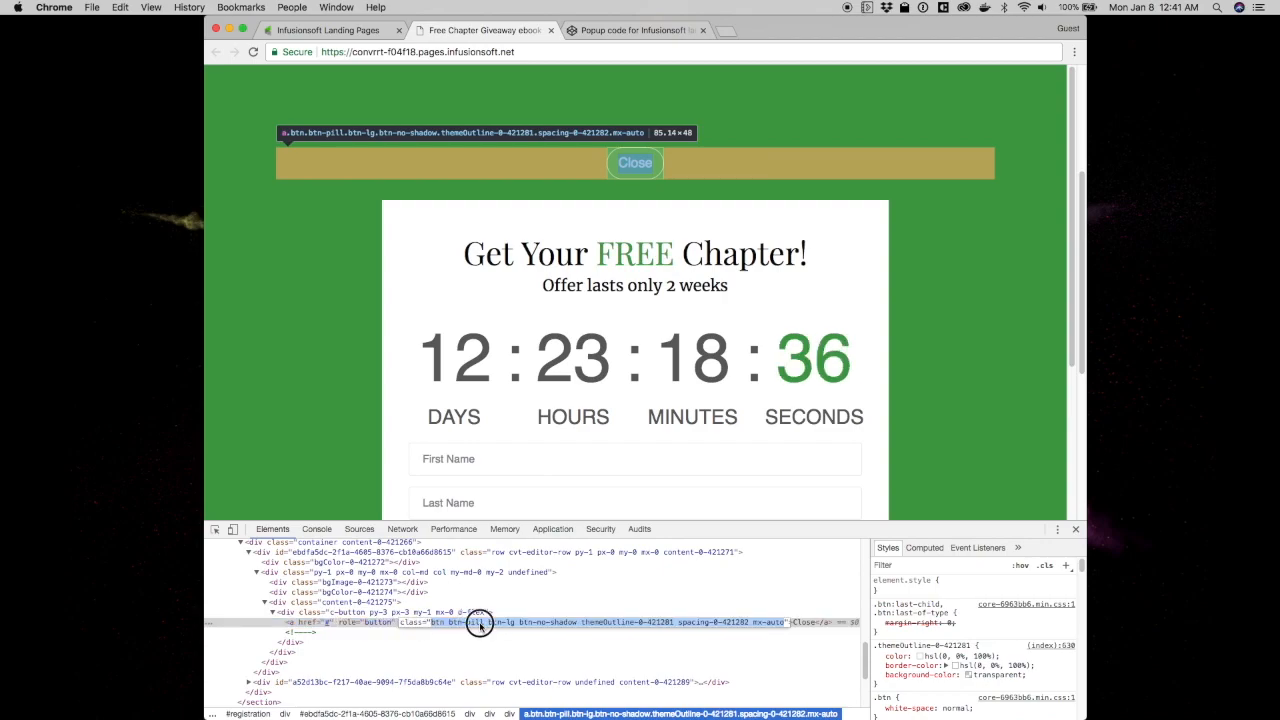
left_click_drag(485, 623, 451, 623)
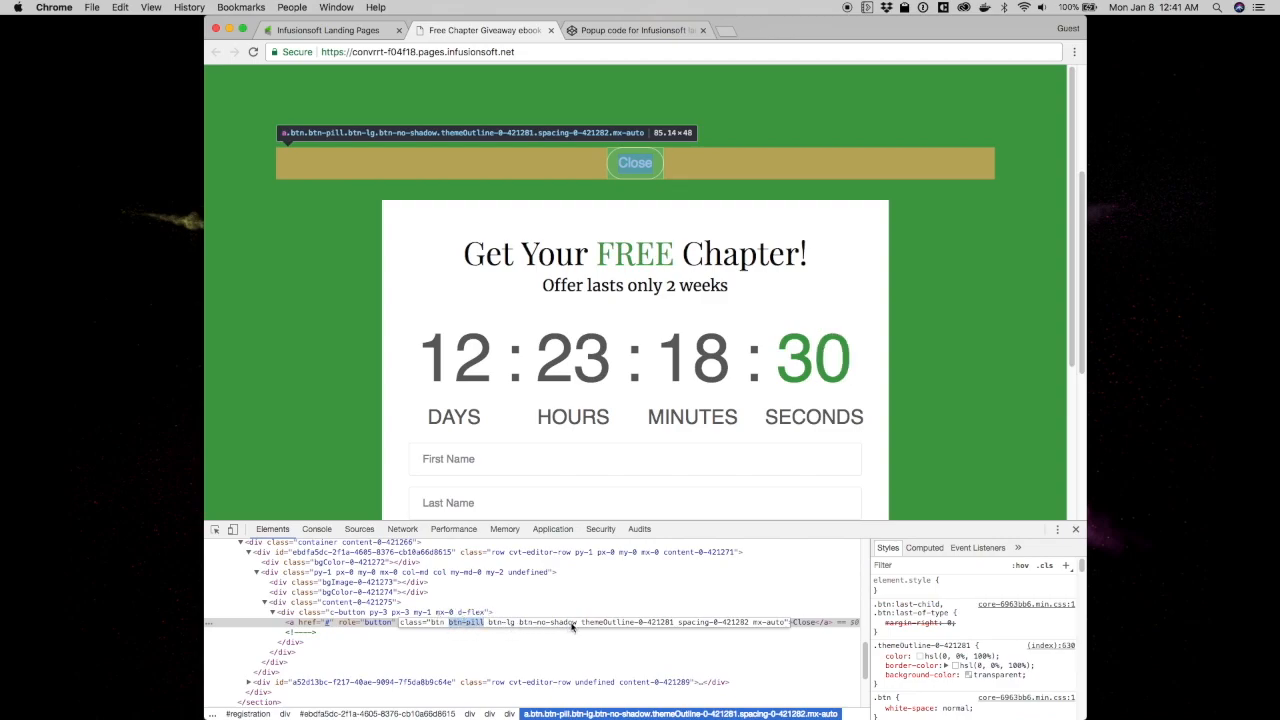
left_click(646, 167)
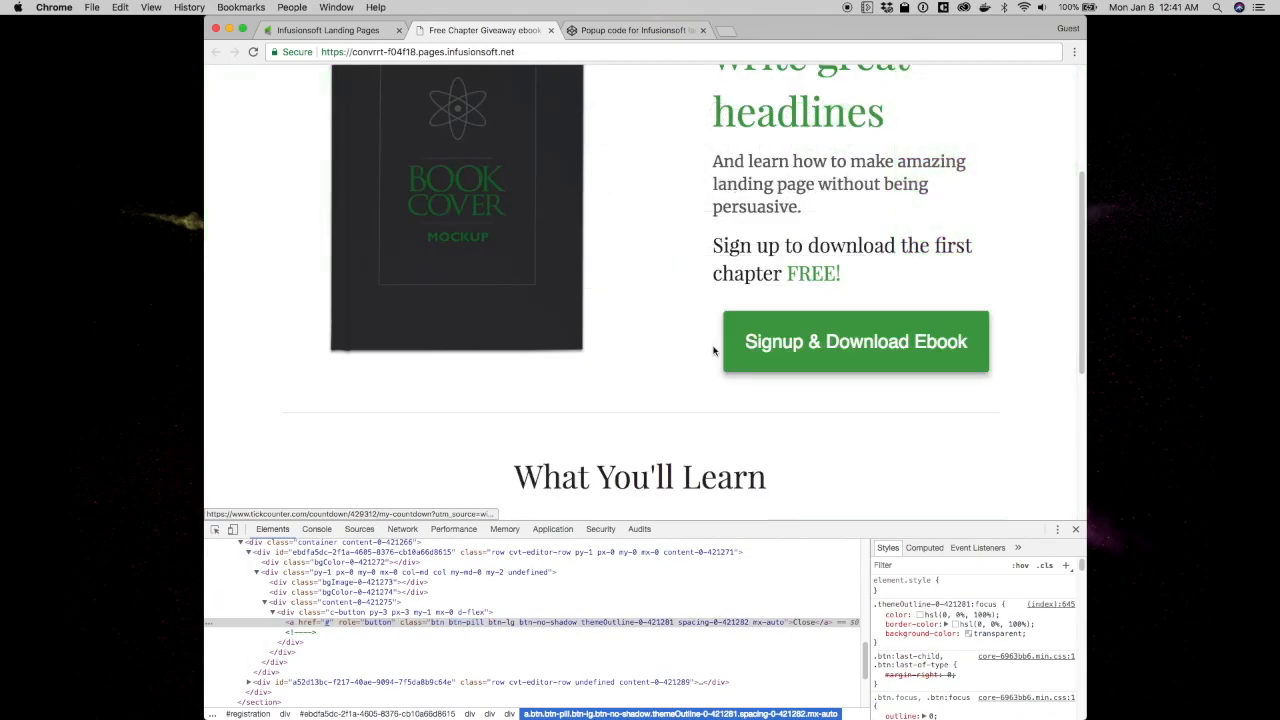
Inspect the Signup button's <a> element to read its btn-shadow-deep class, then return to the editor
right_click(745, 342)
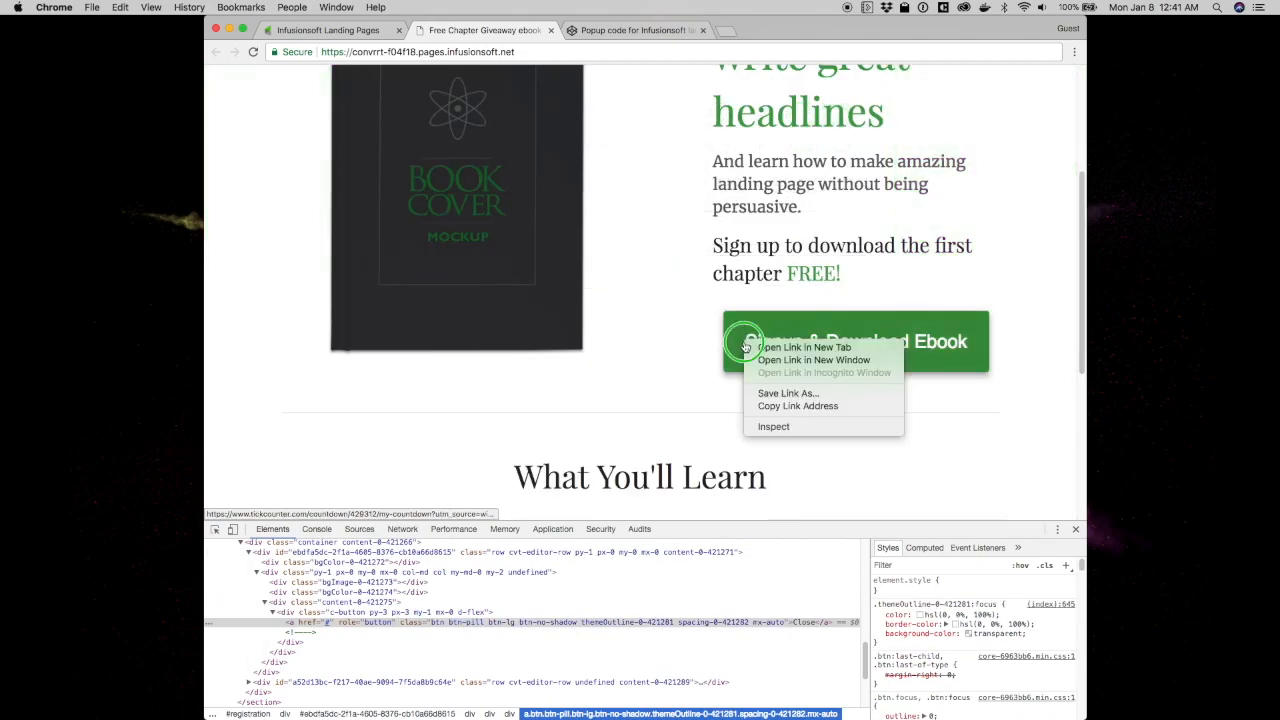
left_click(770, 426)
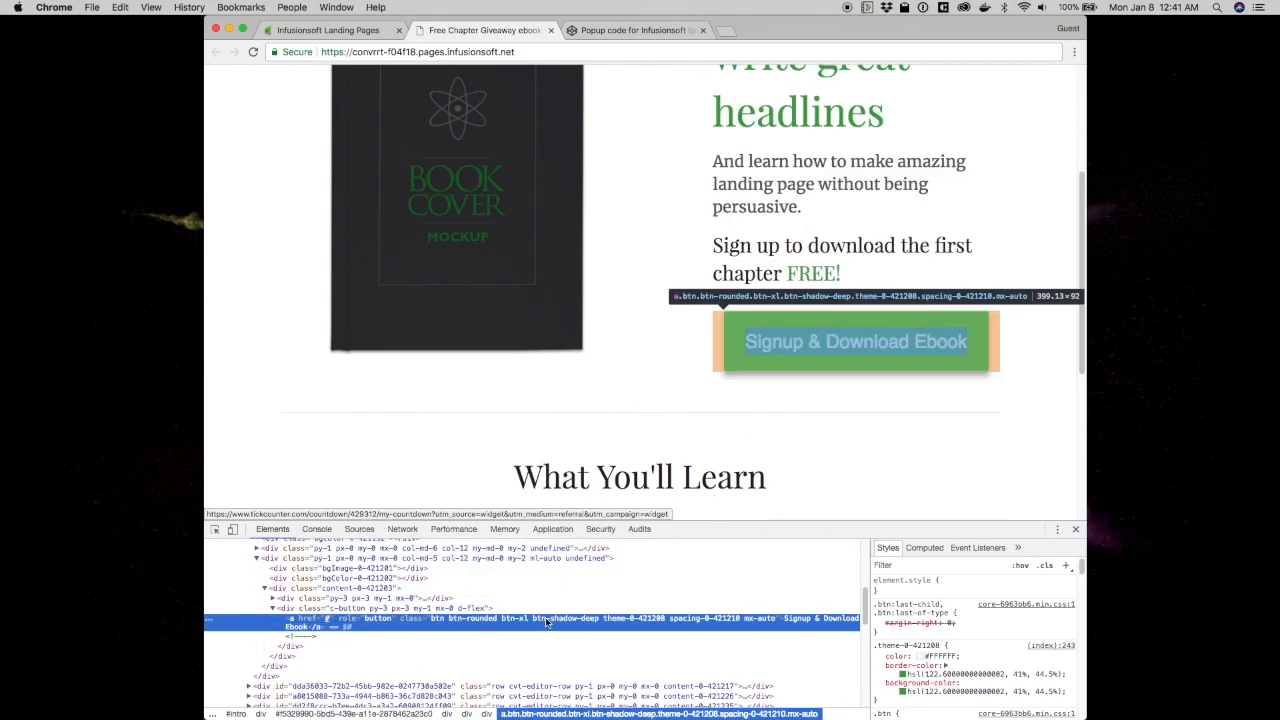
double_click(540, 618)
left_click_drag(535, 618, 593, 620)
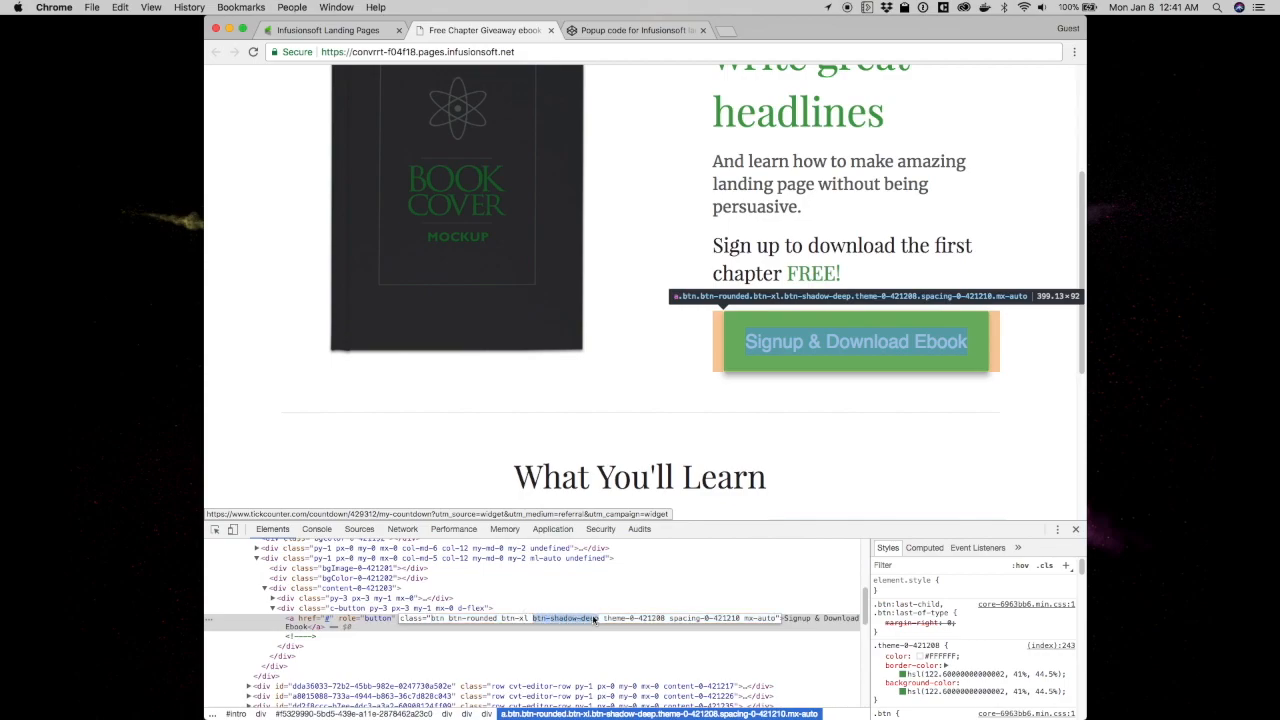
left_click(593, 620)
left_click(541, 632)
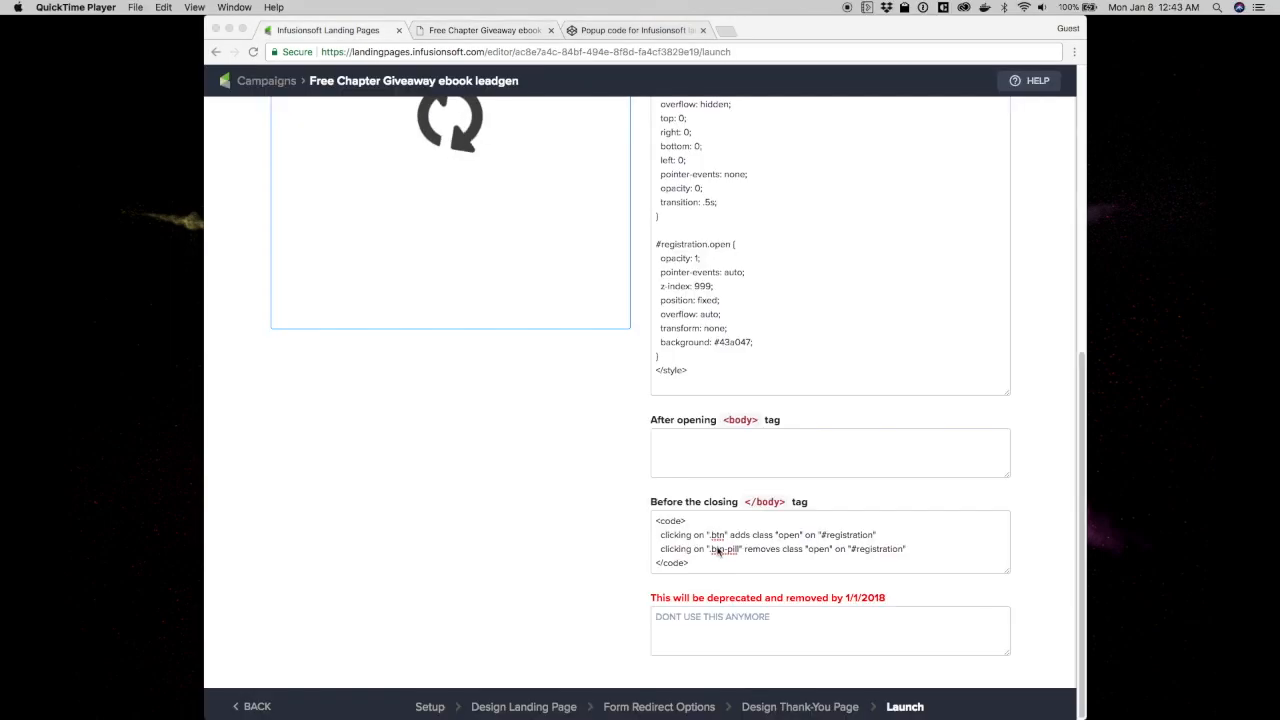
left_click(718, 543)
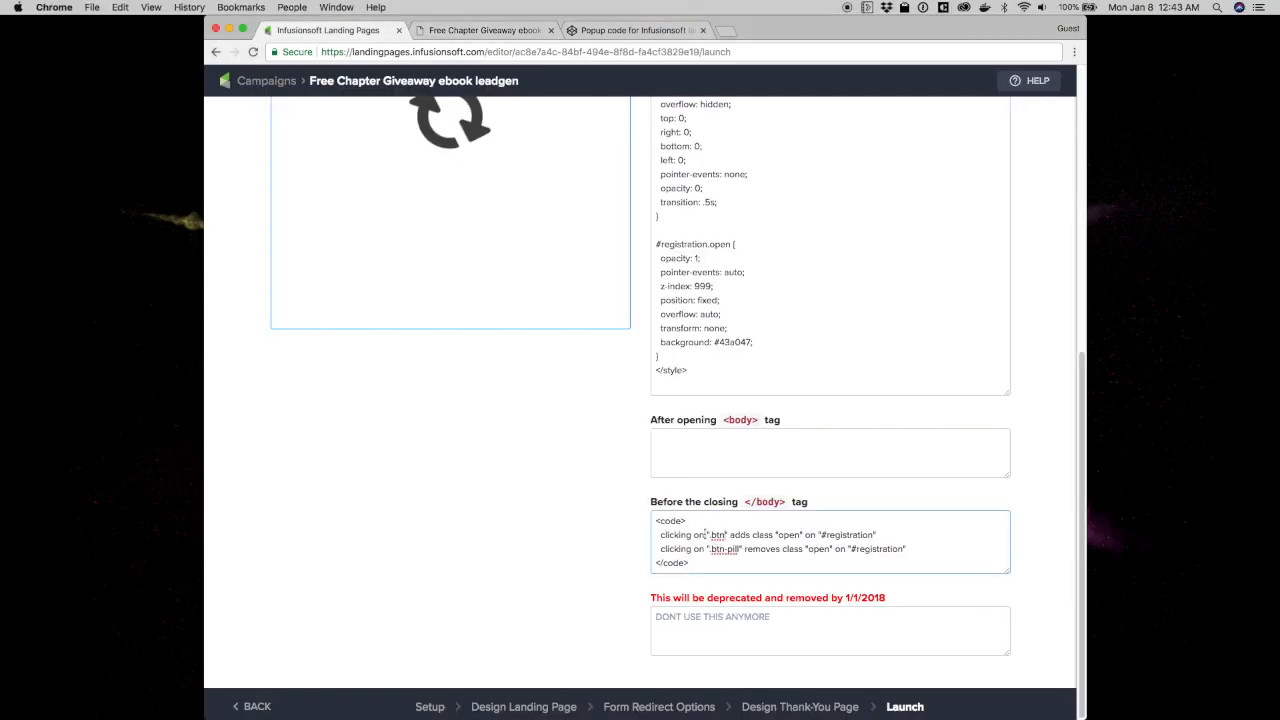
Replace 'btn' in the body-end code's first rule with 'btn-shadow-deep' copied from DevTools
left_click(497, 31)
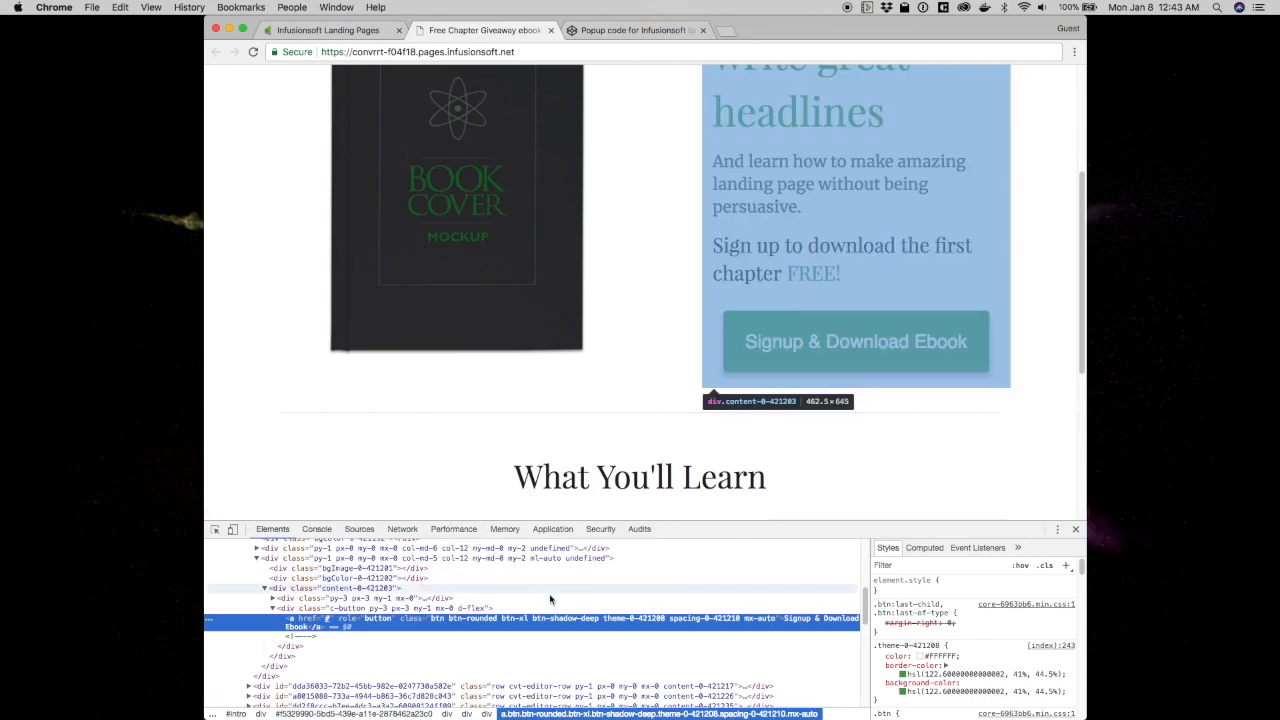
left_click(544, 617)
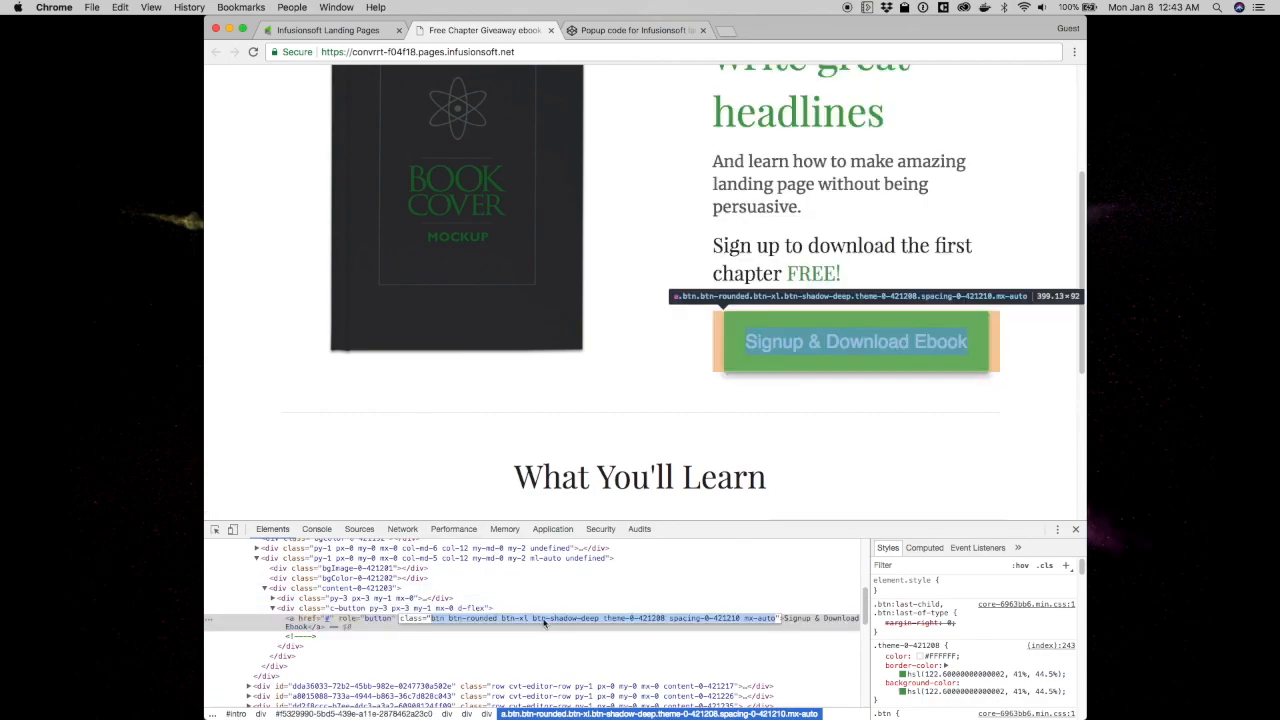
left_click_drag(534, 618, 599, 620)
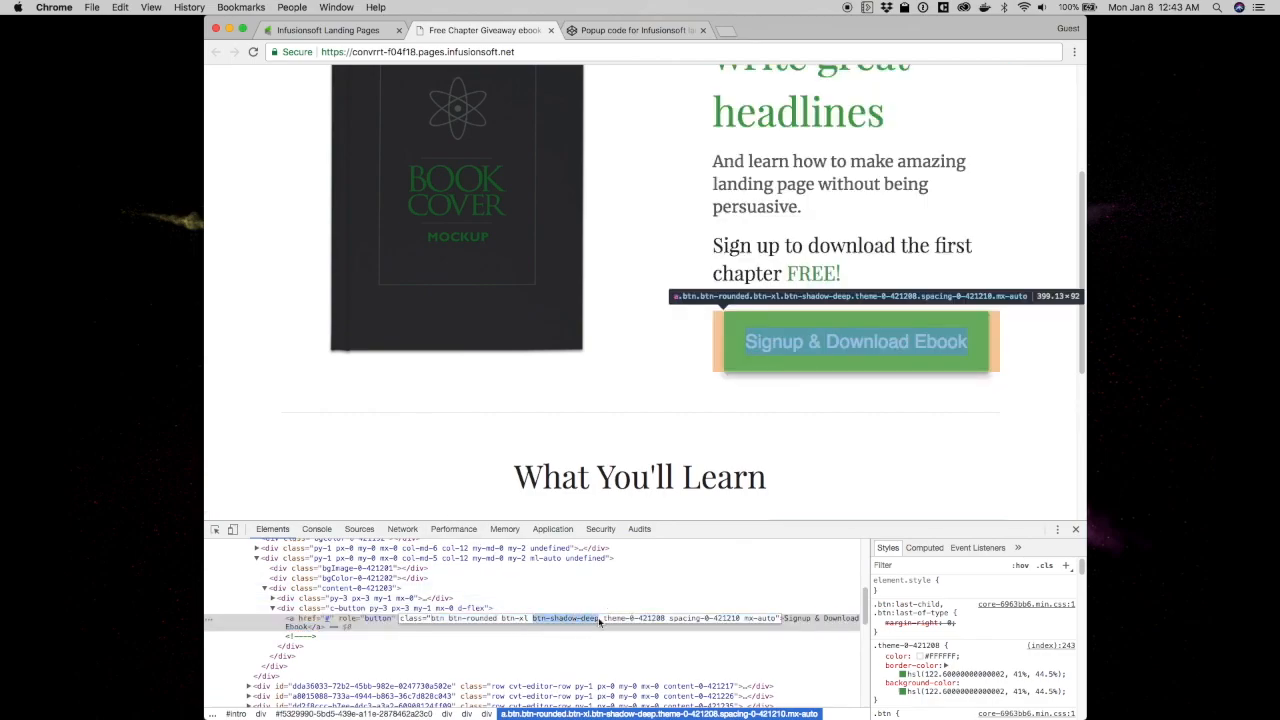
right_click(599, 620)
left_click(640, 603)
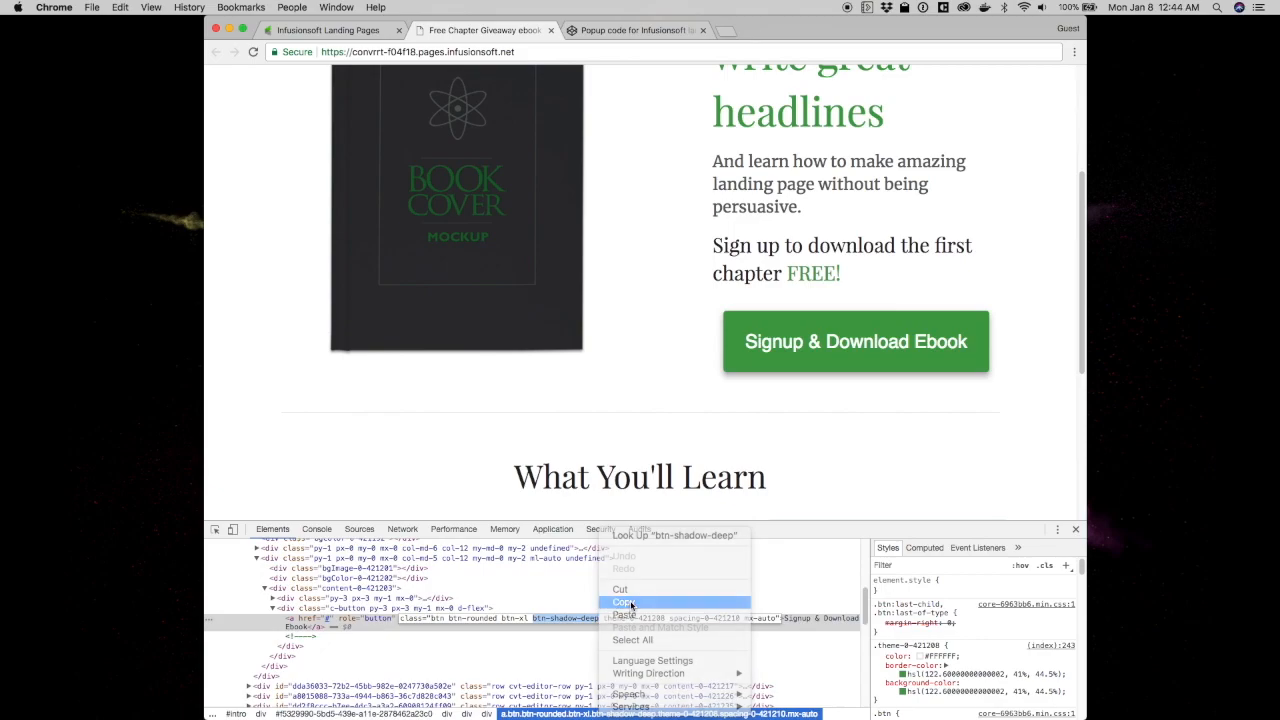
left_click(330, 30)
left_click(673, 536)
double_click(716, 536)
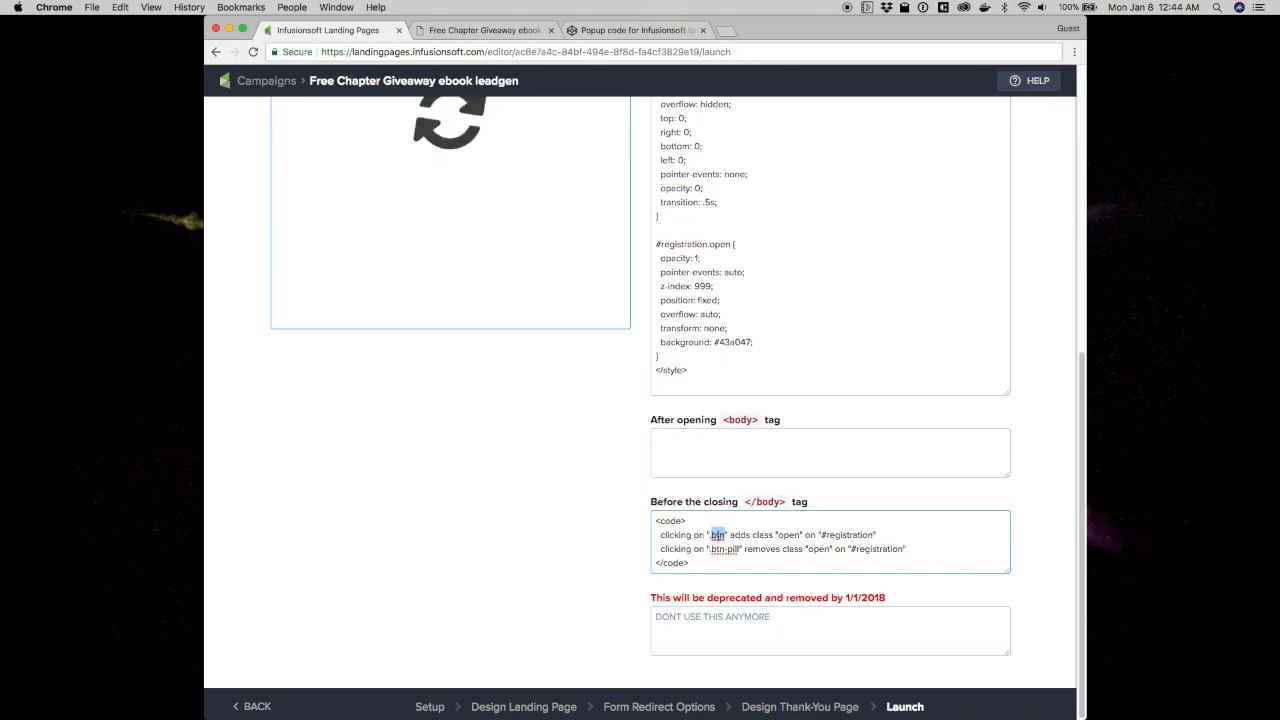
right_click(718, 537)
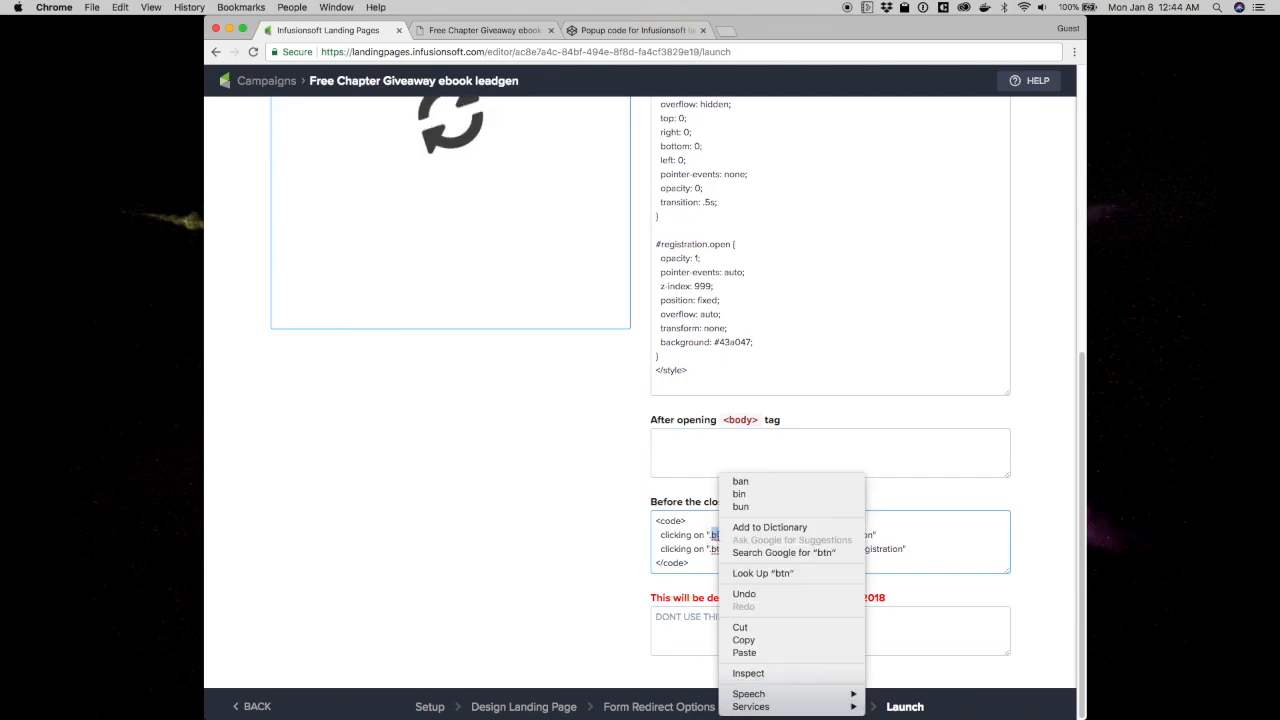
left_click(750, 652)
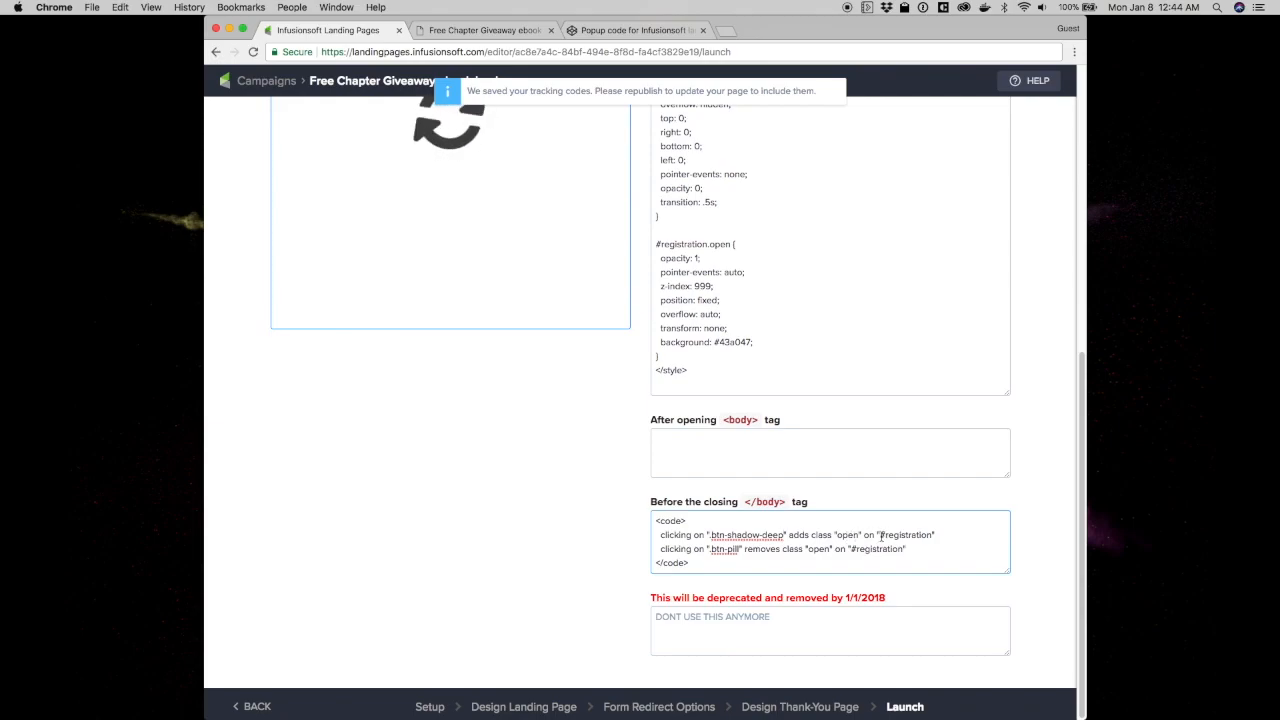
Review the 'open' class, the opacity: 1 CSS rule and the btn-pill removal line
double_click(847, 535)
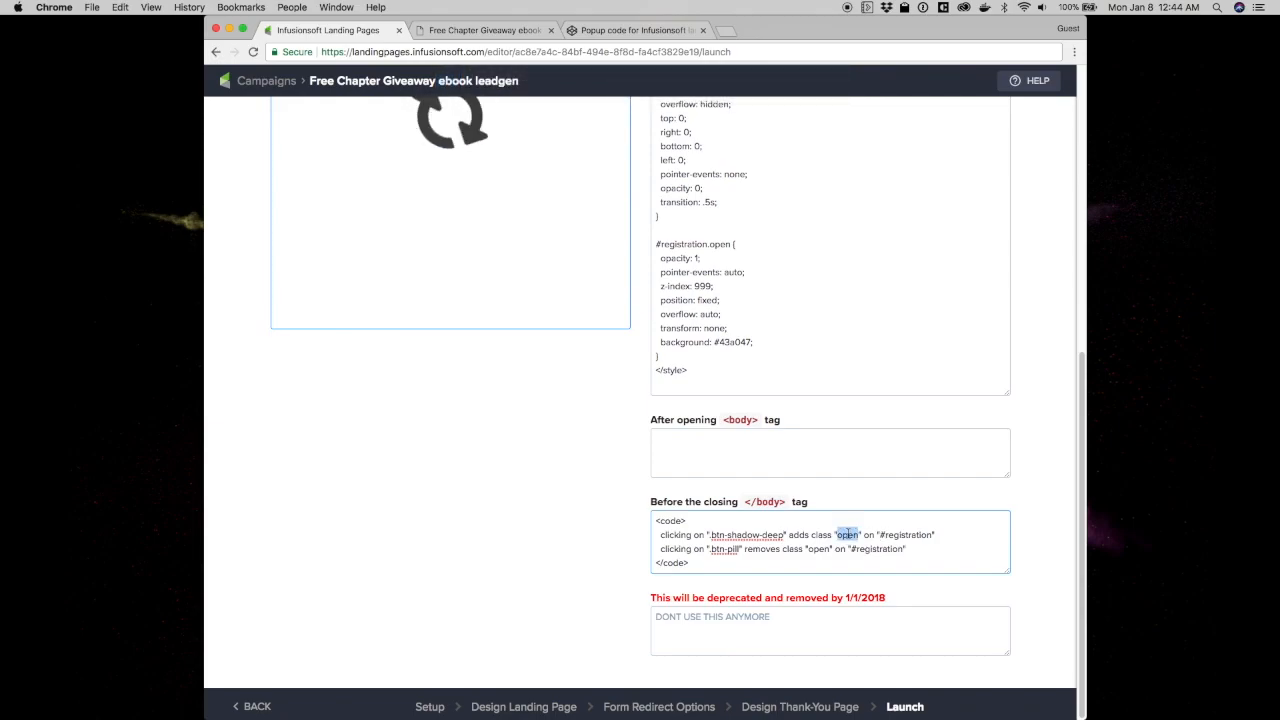
left_click_drag(661, 258, 709, 260)
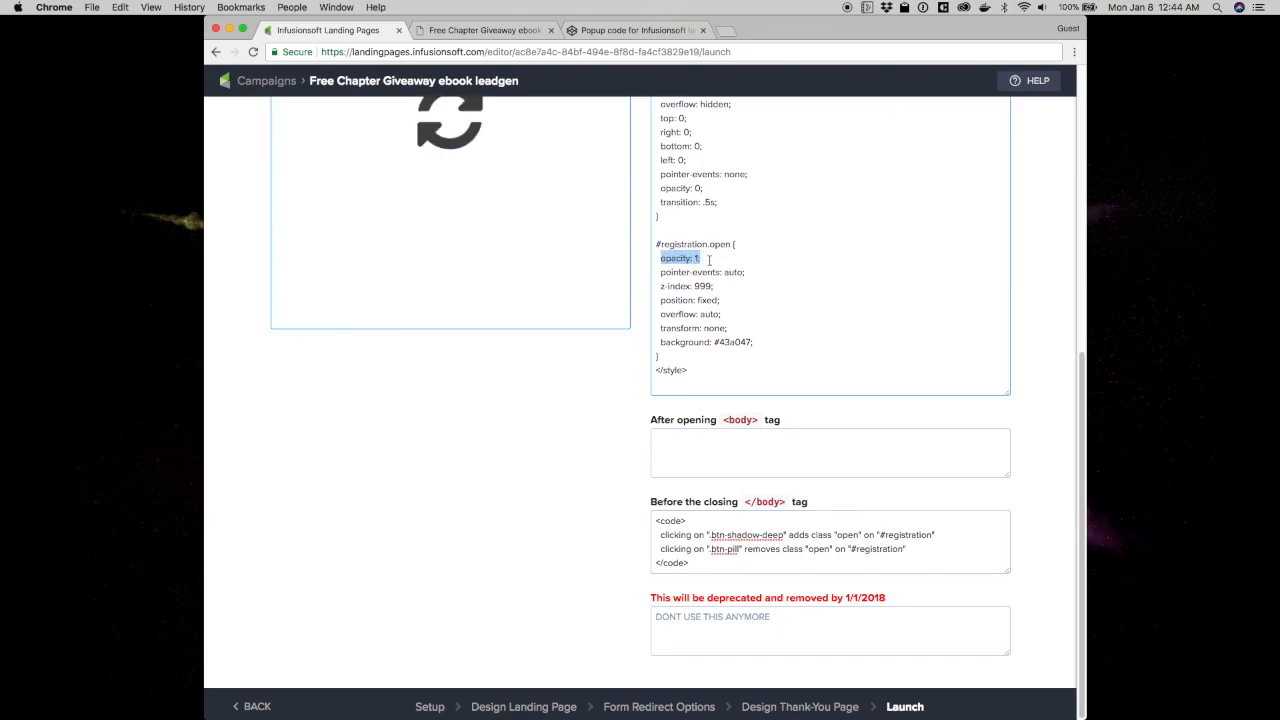
left_click(835, 549)
left_click(659, 549)
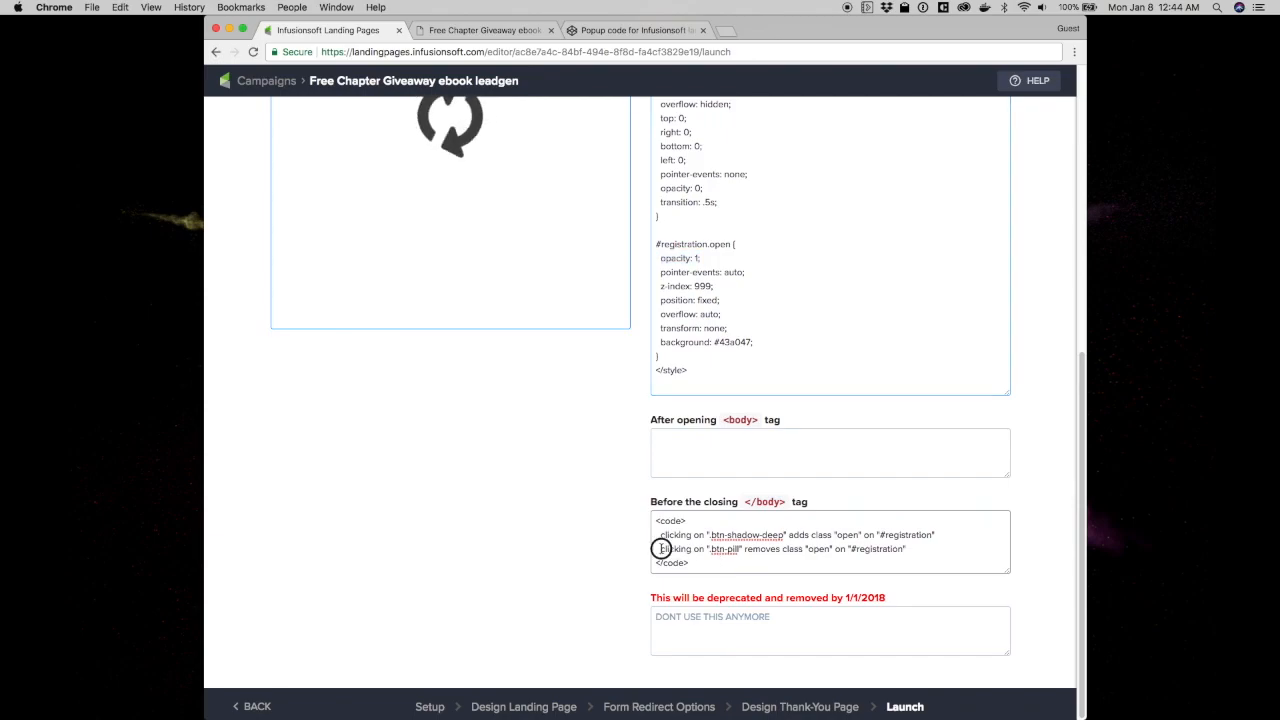
triple_click(723, 548)
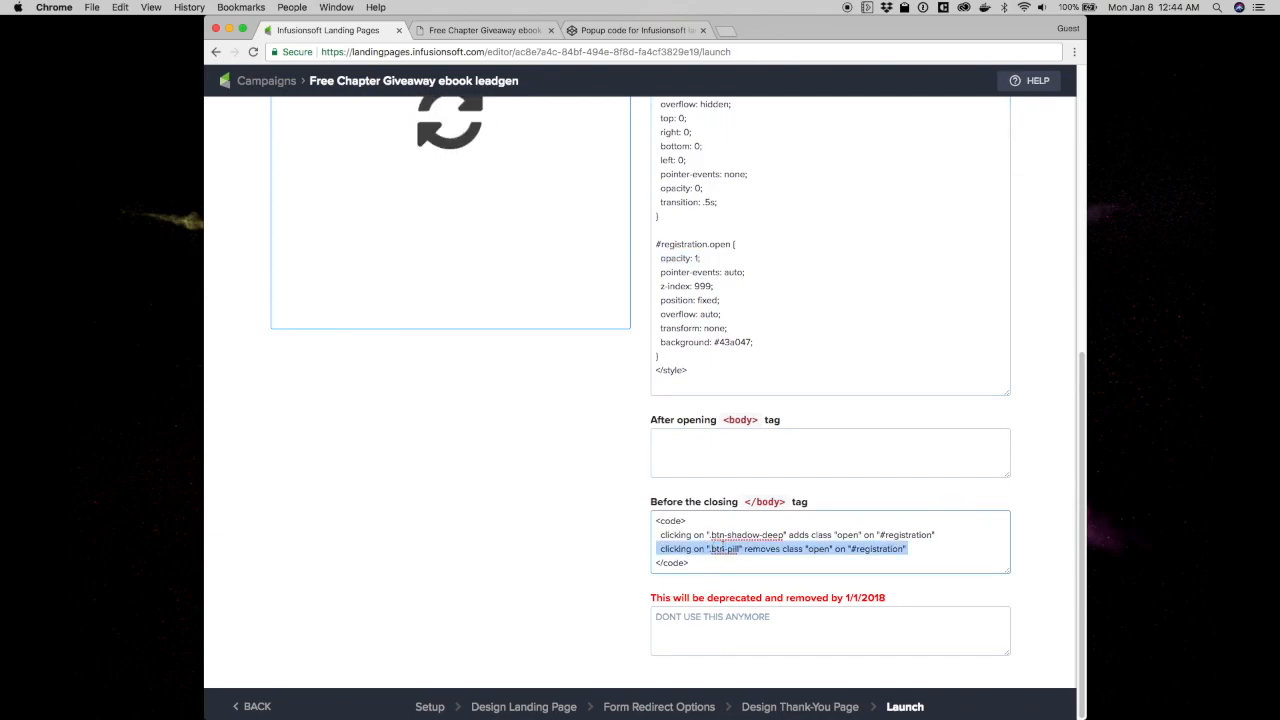
left_click(712, 537)
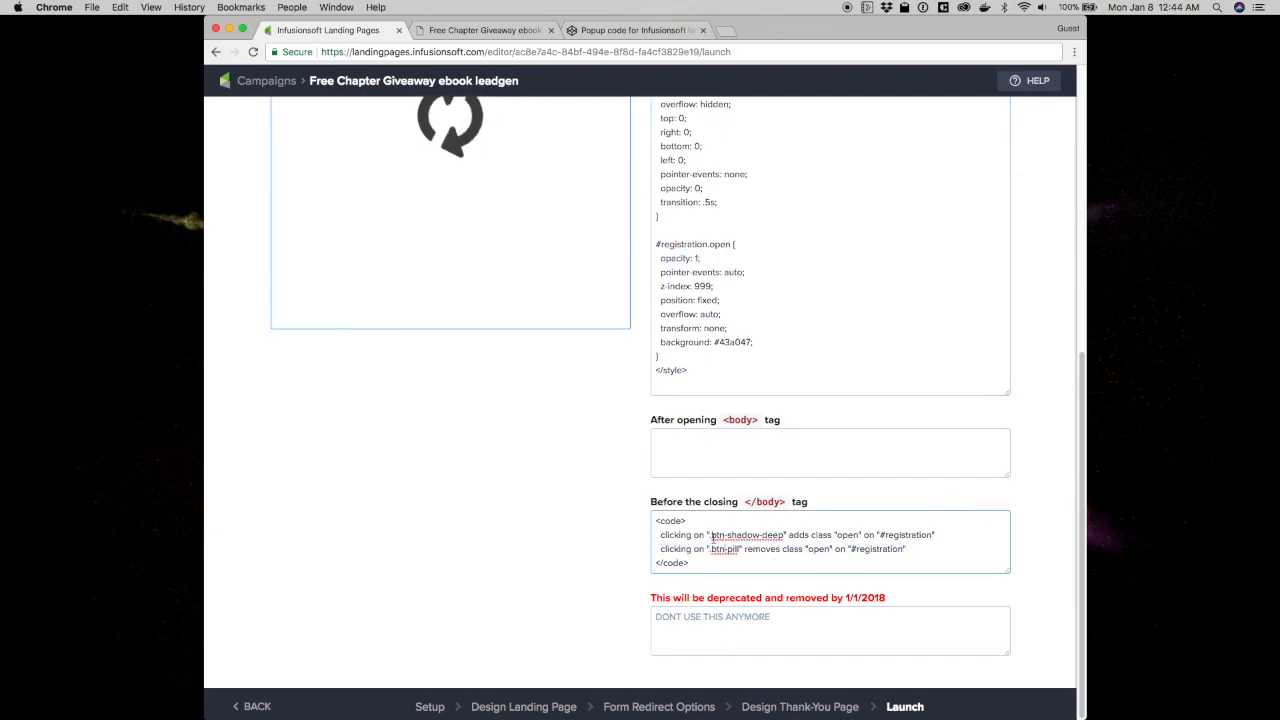
left_click(484, 30)
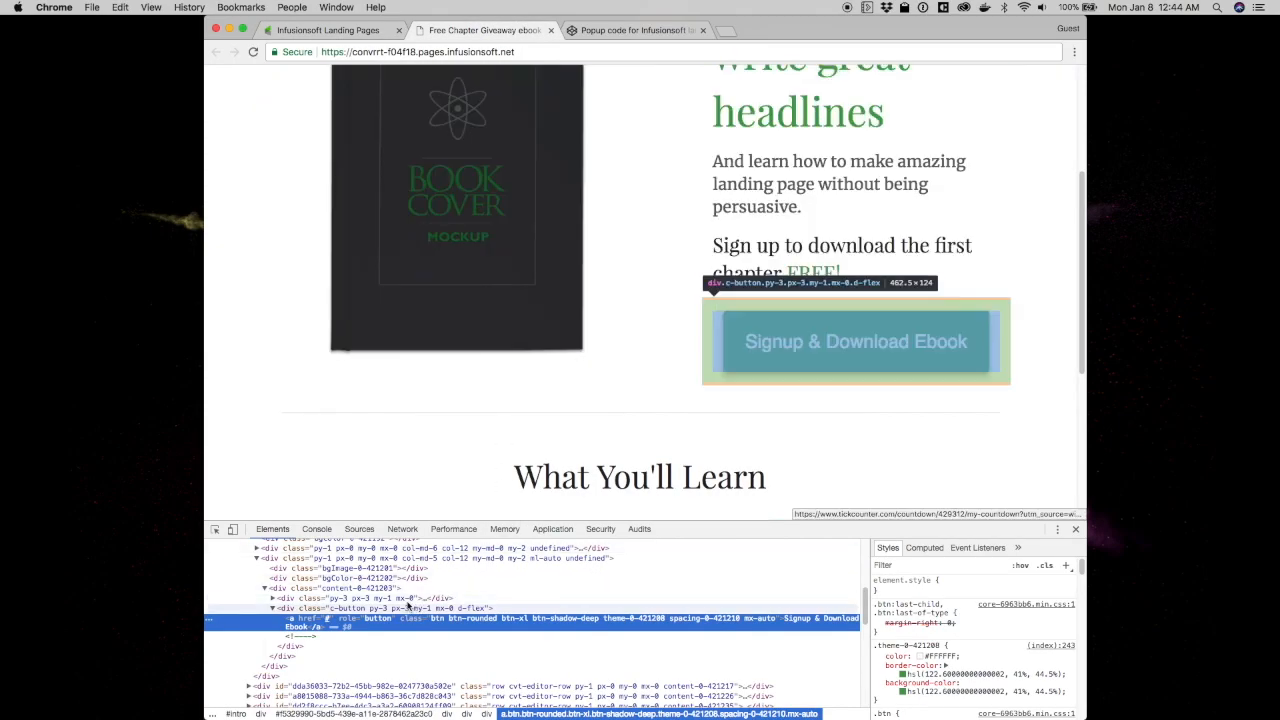
Open the registration pop-up and verify its Close button's btn-pill class matches the removal rule
left_click(824, 357)
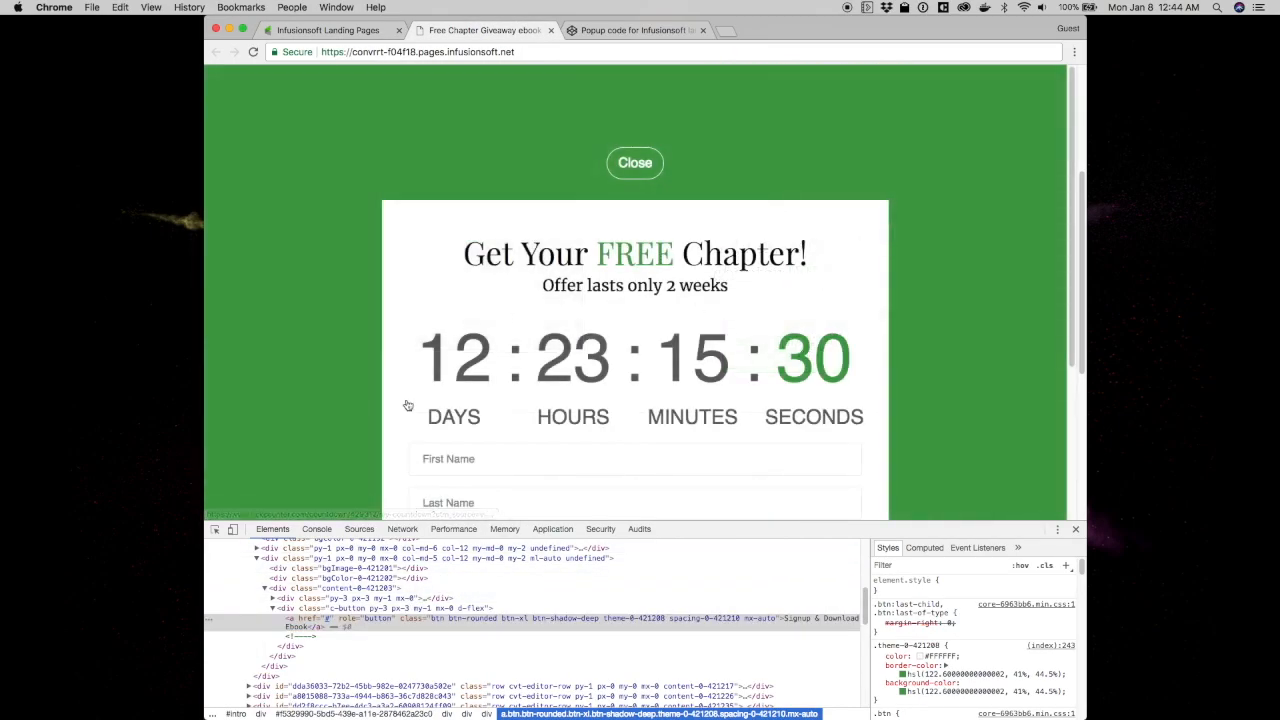
left_click(213, 530)
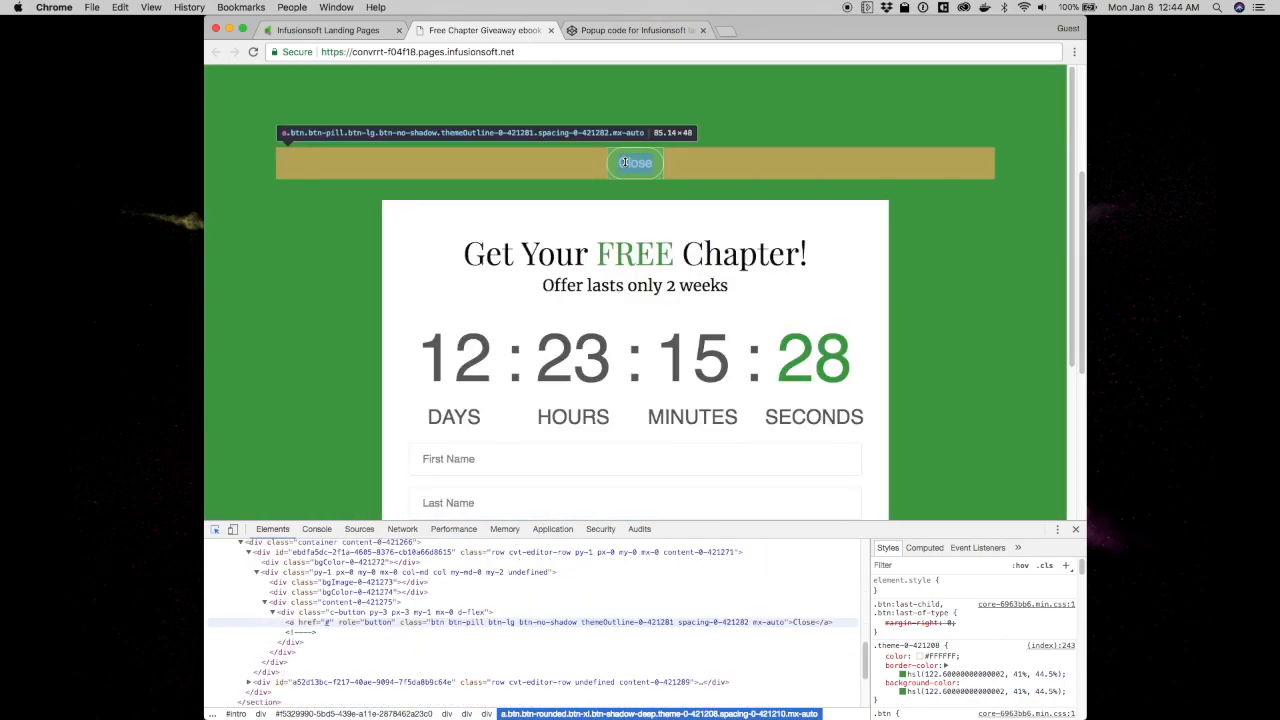
left_click(624, 162)
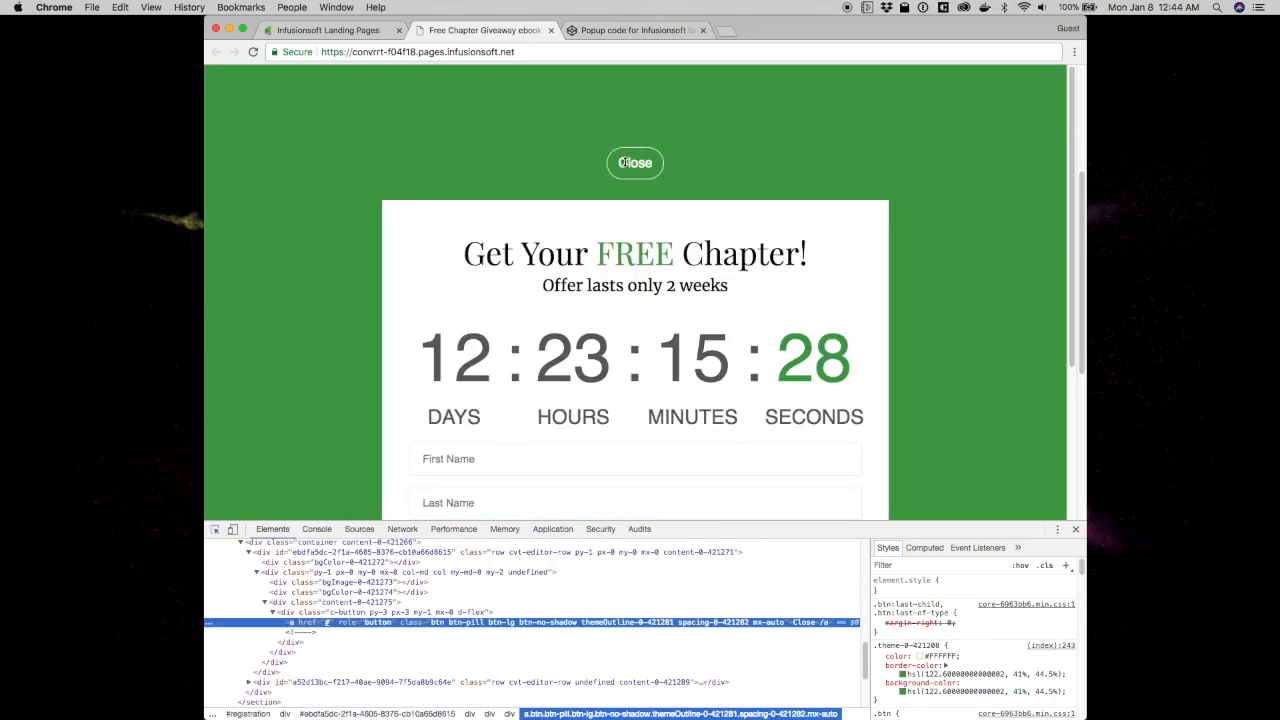
double_click(452, 624)
double_click(465, 622)
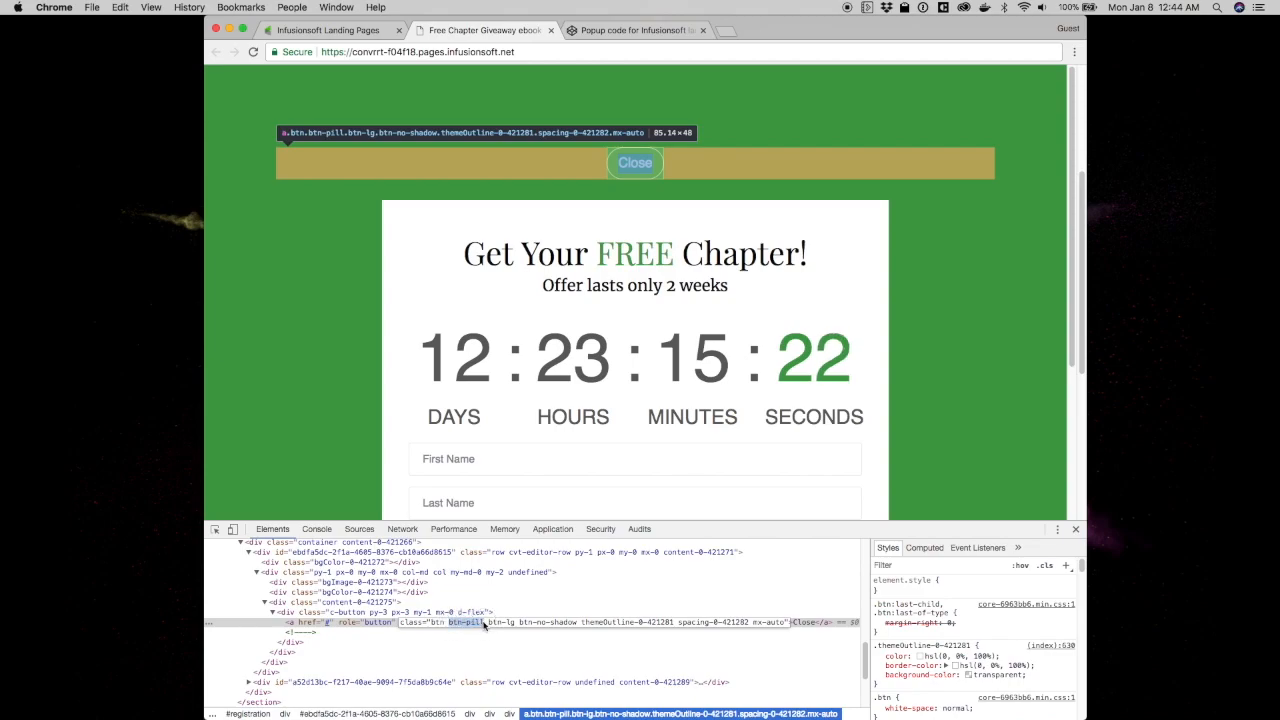
left_click(330, 30)
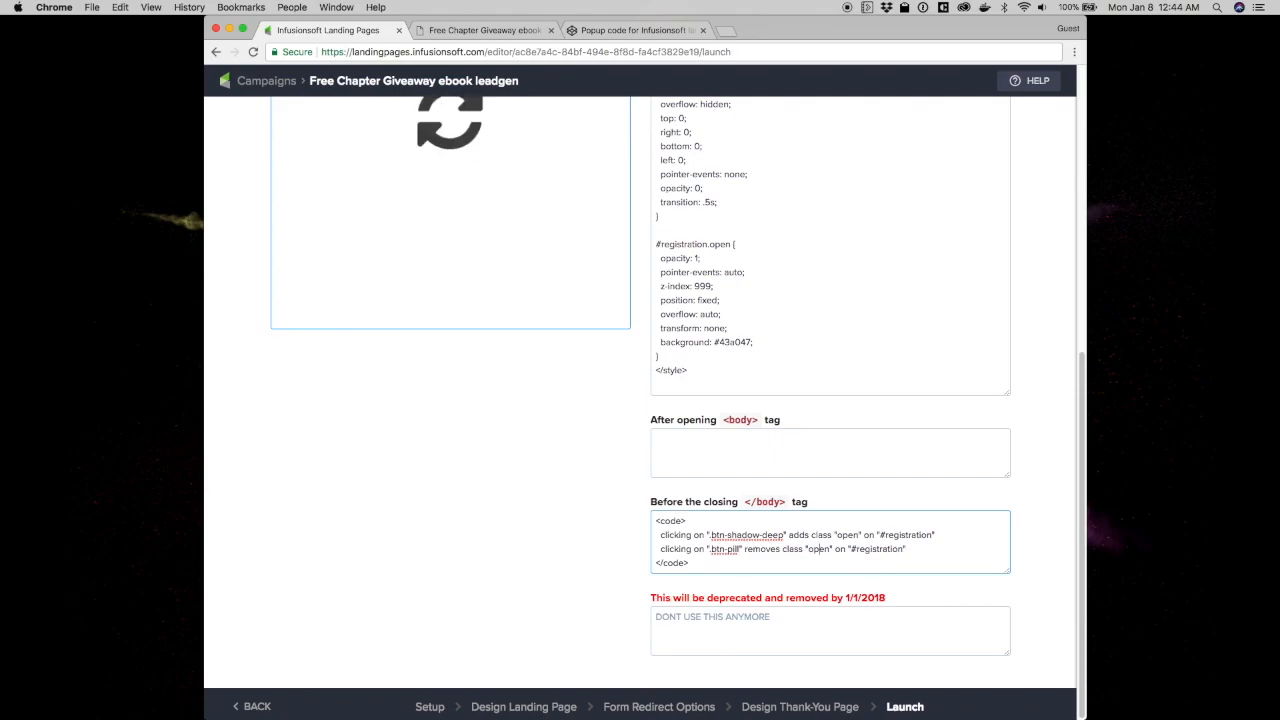
Republish the ebook giveaway page with the updated uilang code and open its live URL
scroll(593, 357, "up", 10)
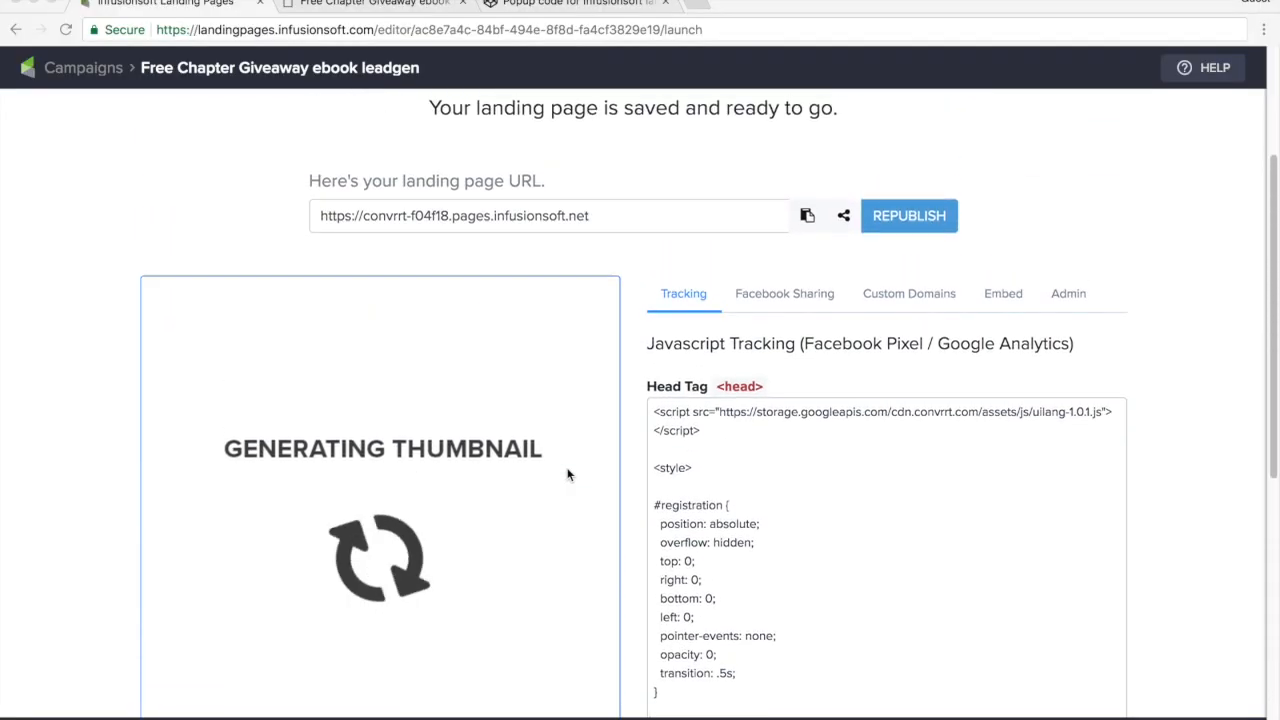
scroll(567, 474, "up", 2)
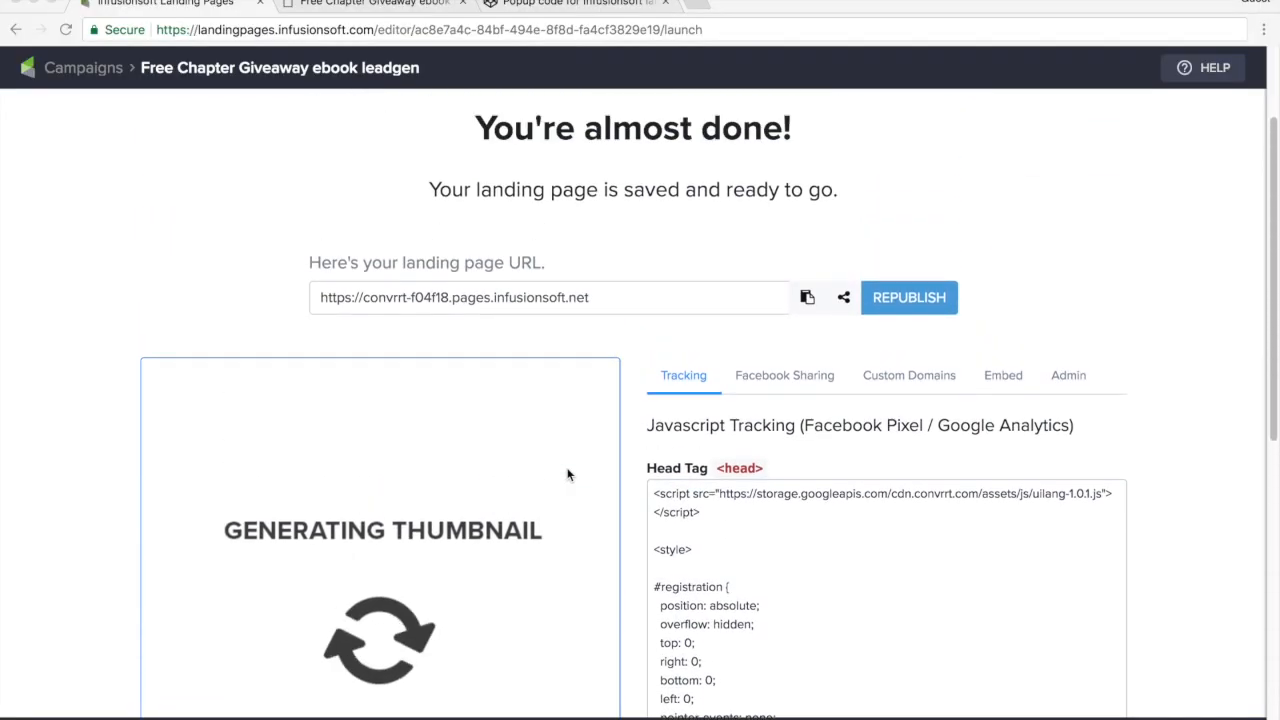
left_click(918, 313)
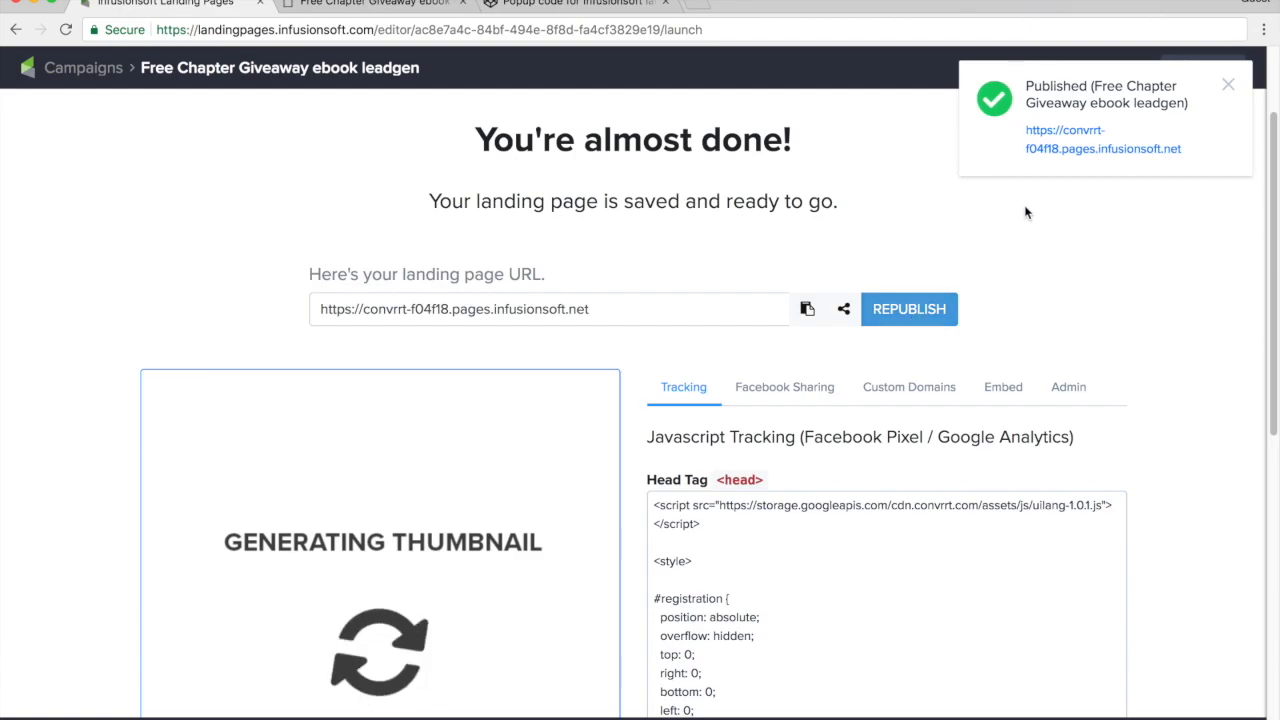
left_click(1056, 149)
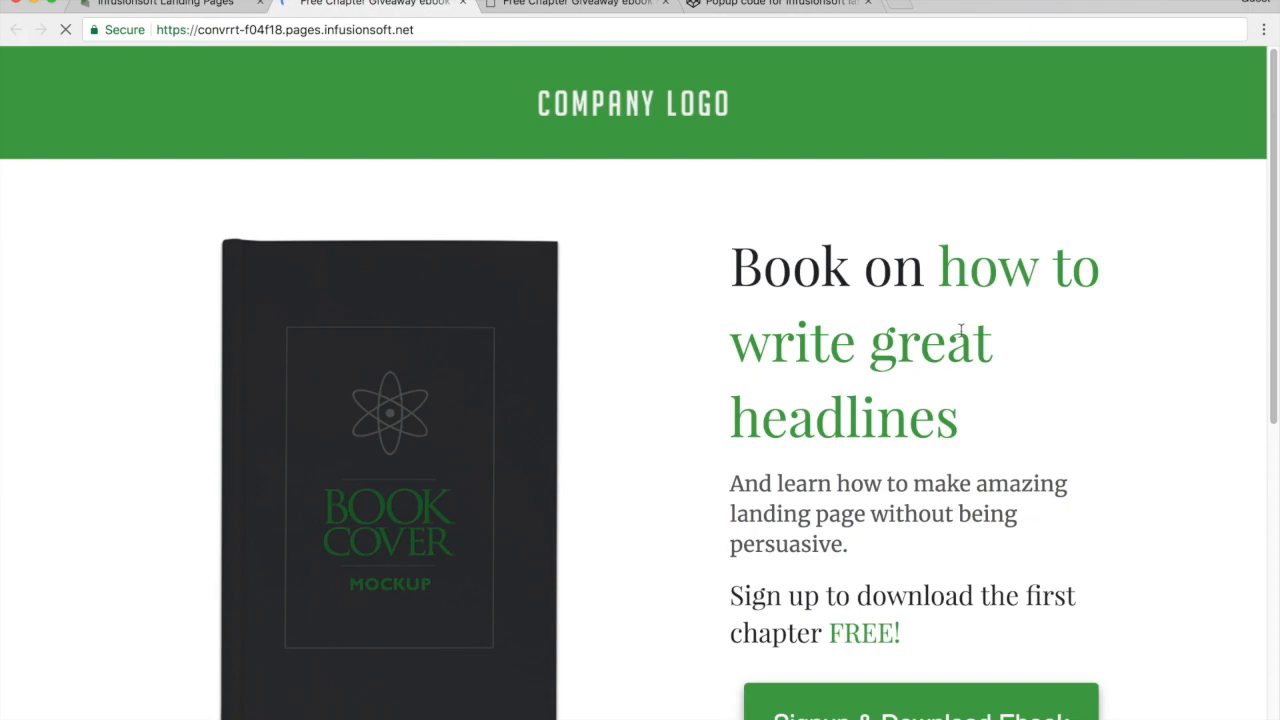
scroll(960, 334, "down", 3)
scroll(960, 334, "down", 3)
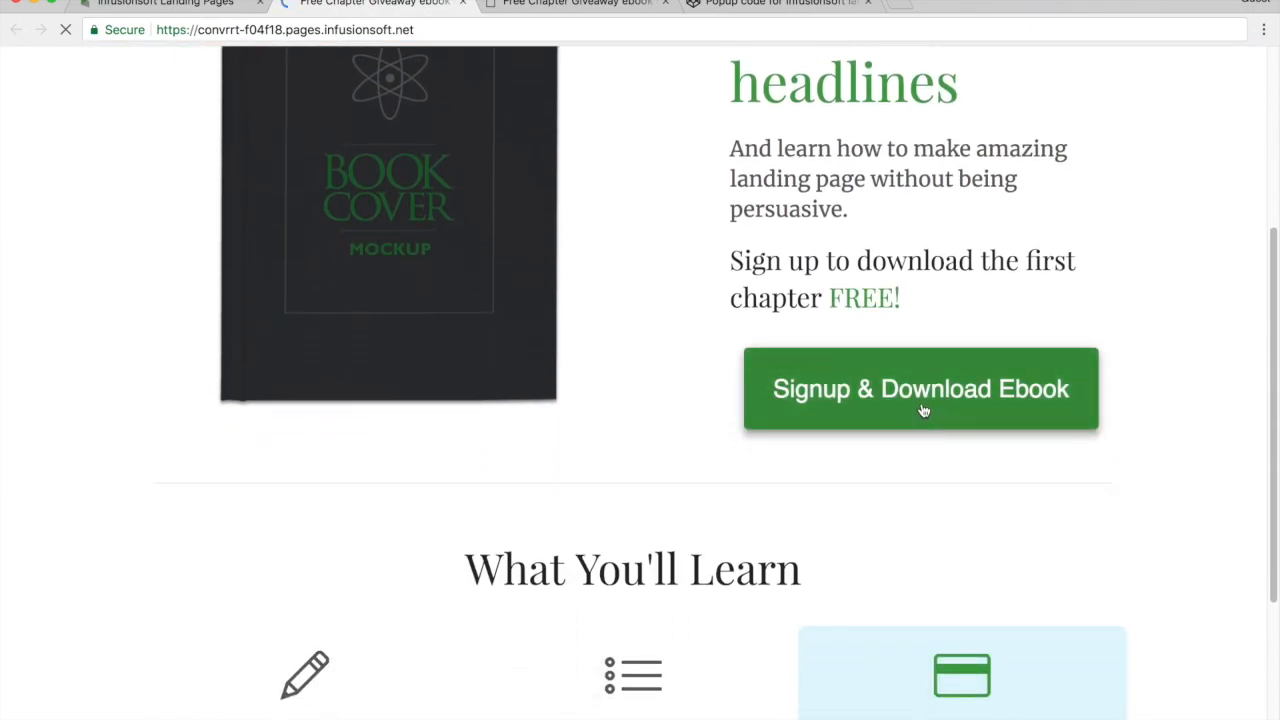
left_click(924, 410)
scroll(834, 434, "down", 3)
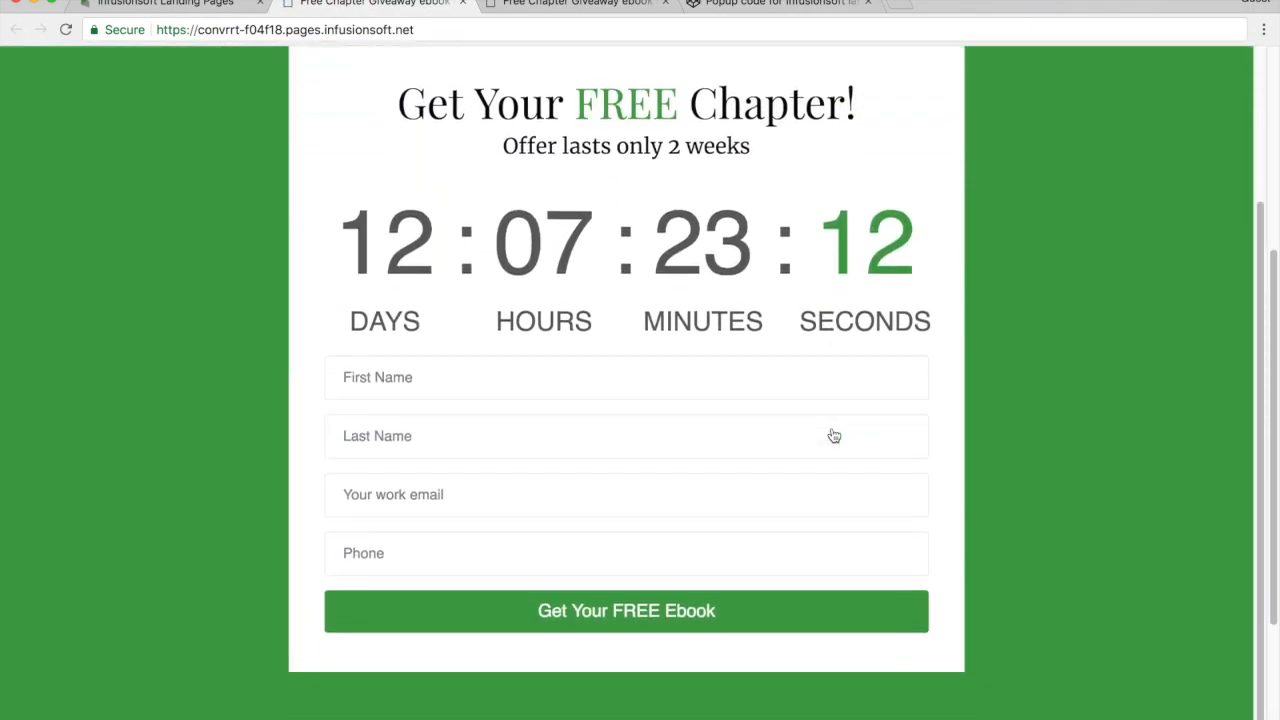
scroll(831, 428, "up", 3)
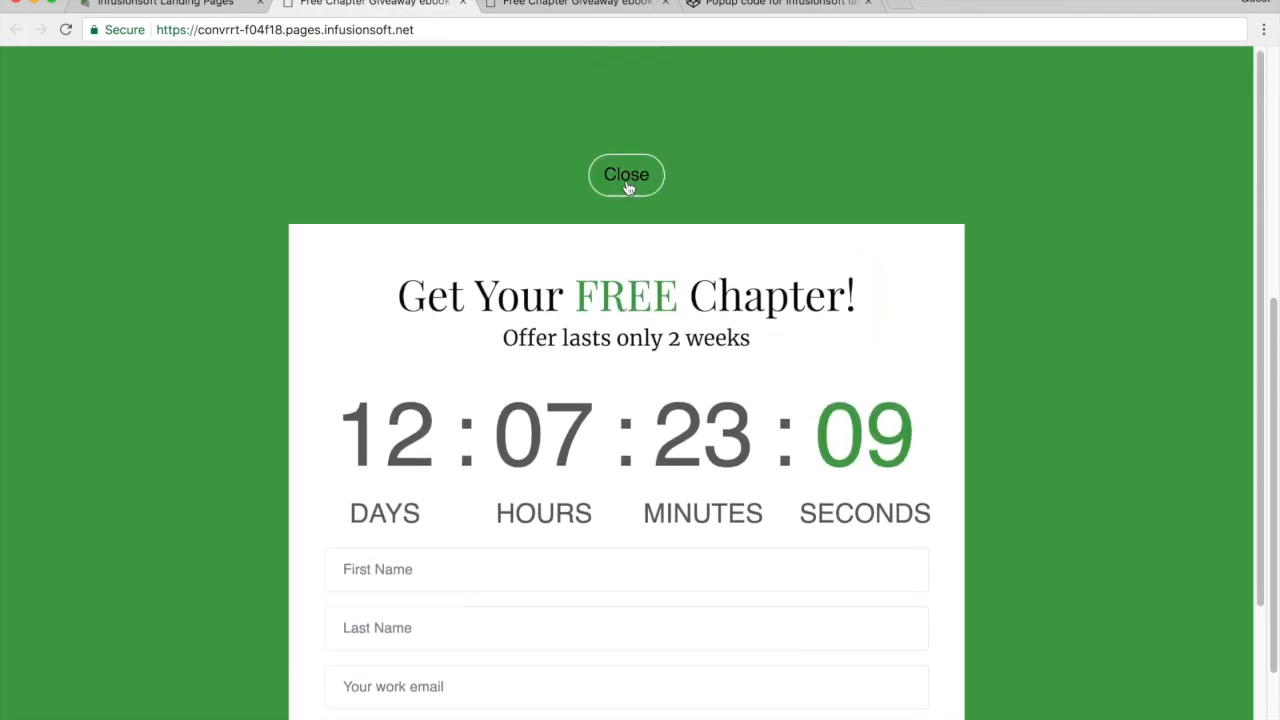
left_click(624, 176)
scroll(688, 219, "up", 5)
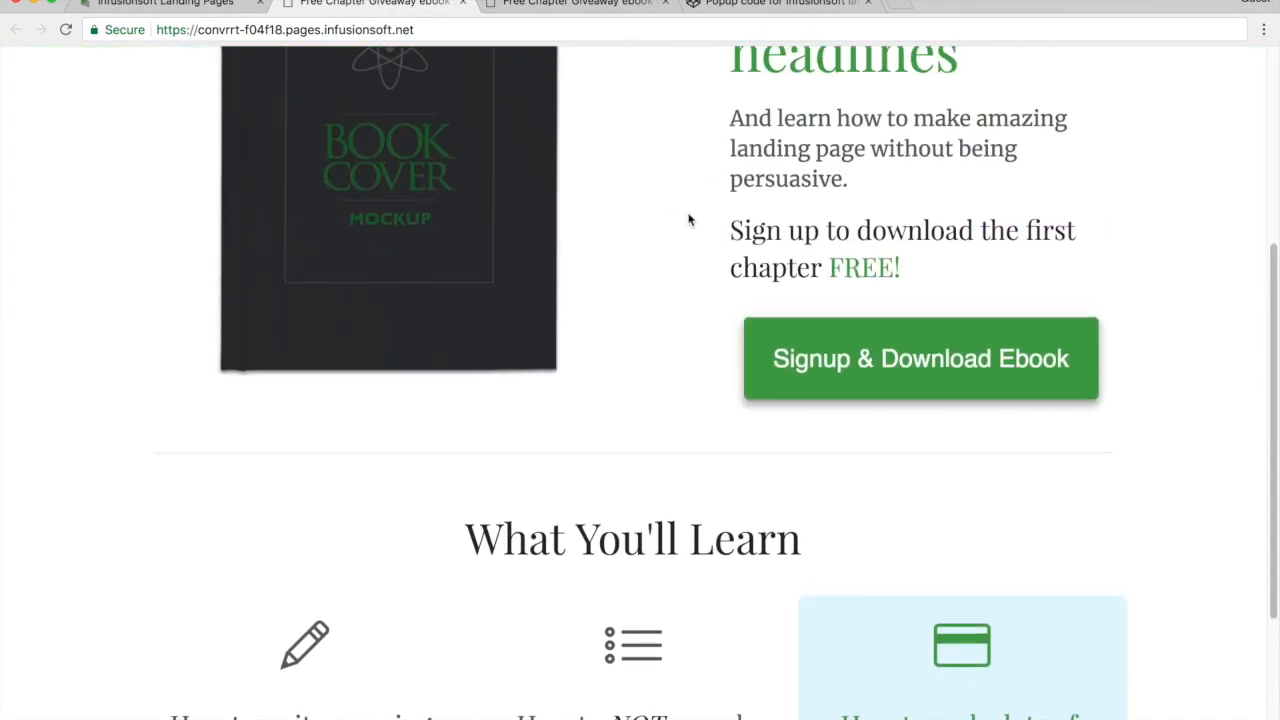
scroll(688, 219, "up", 1)
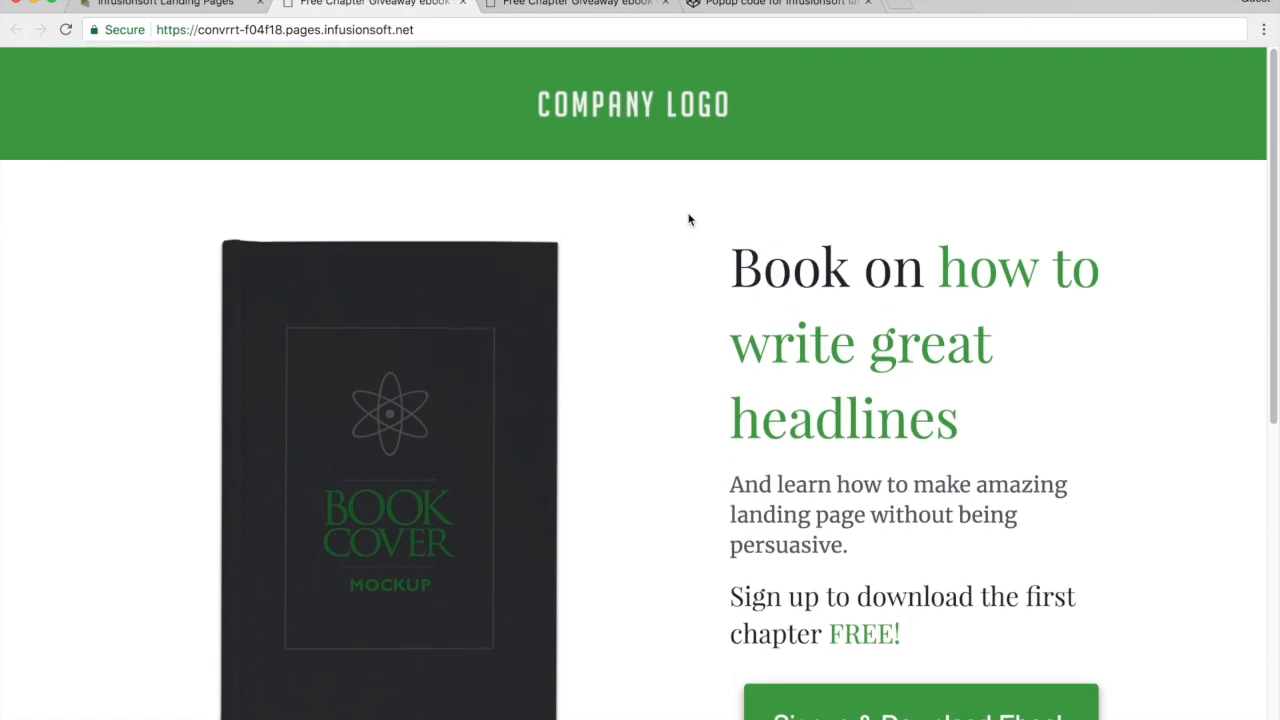